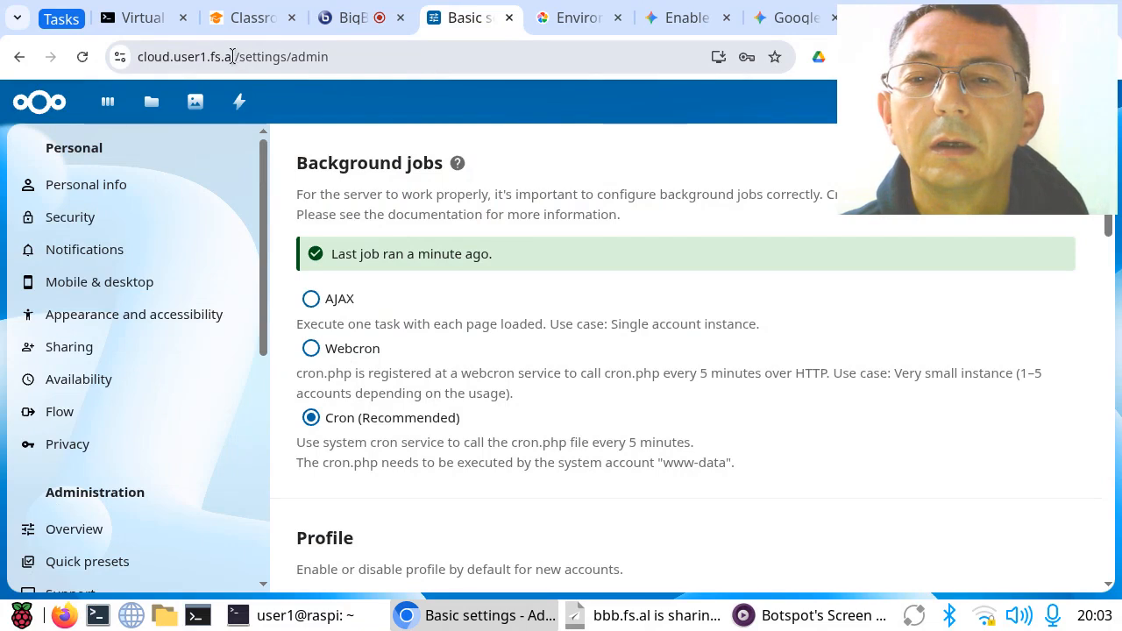
pyautogui.click(233, 56)
pyautogui.moveTo(76, 52); pyautogui.dragTo(74, 52)
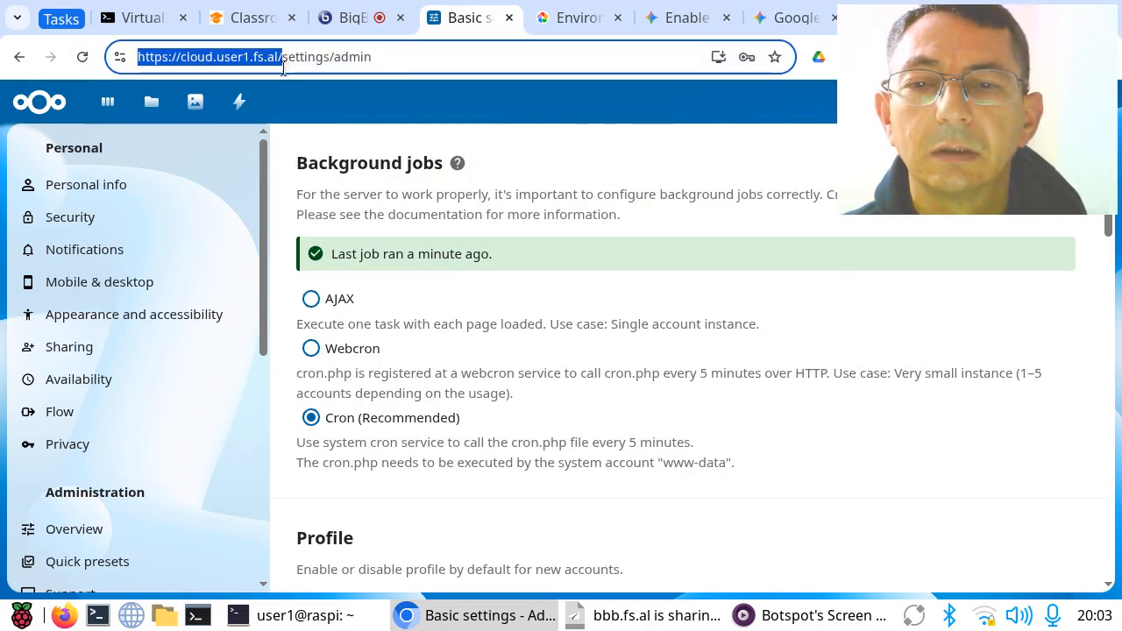
pyautogui.click(275, 61)
pyautogui.moveTo(185, 59); pyautogui.dragTo(249, 60)
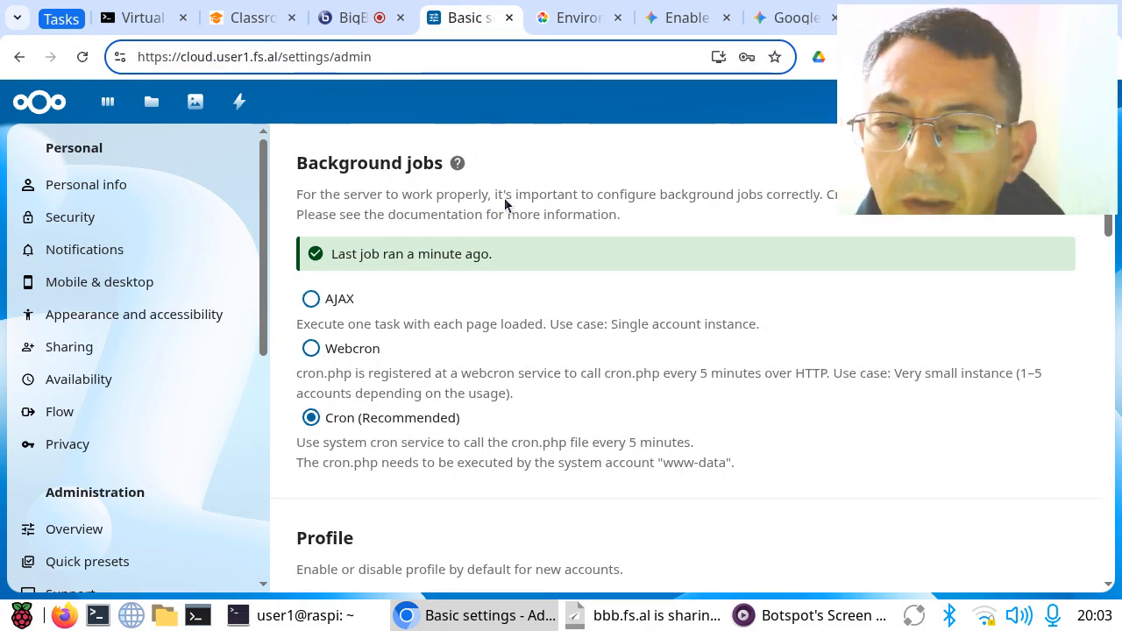
pyautogui.click(633, 280)
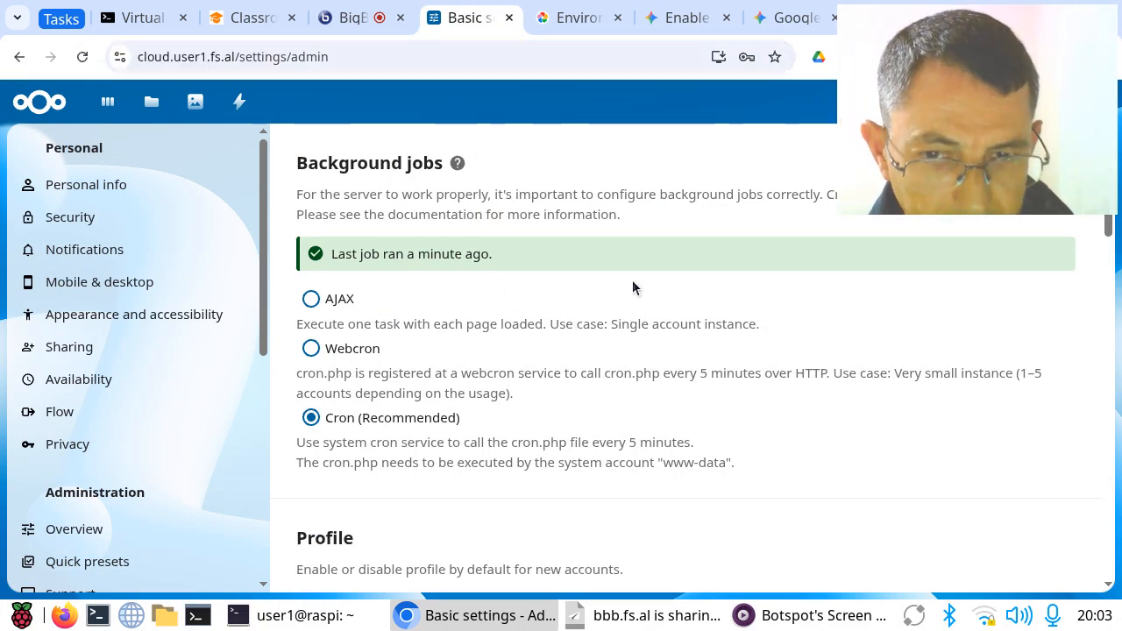
pyautogui.scroll(-6, 632, 280)
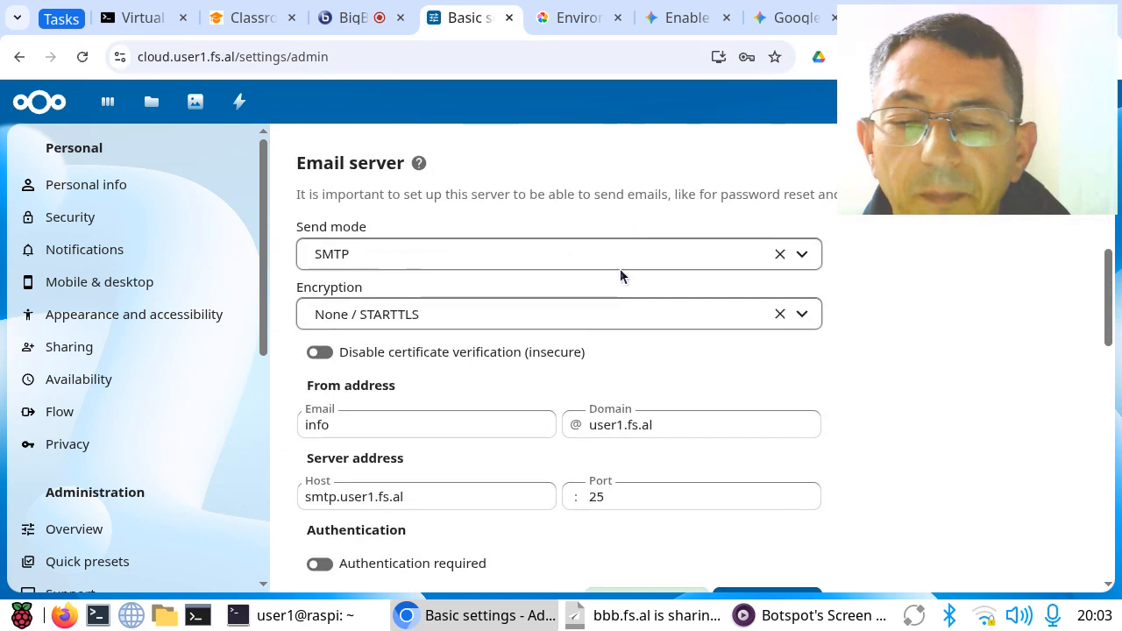
pyautogui.scroll(5, 620, 268)
pyautogui.moveTo(872, 63); pyautogui.dragTo(565, 60)
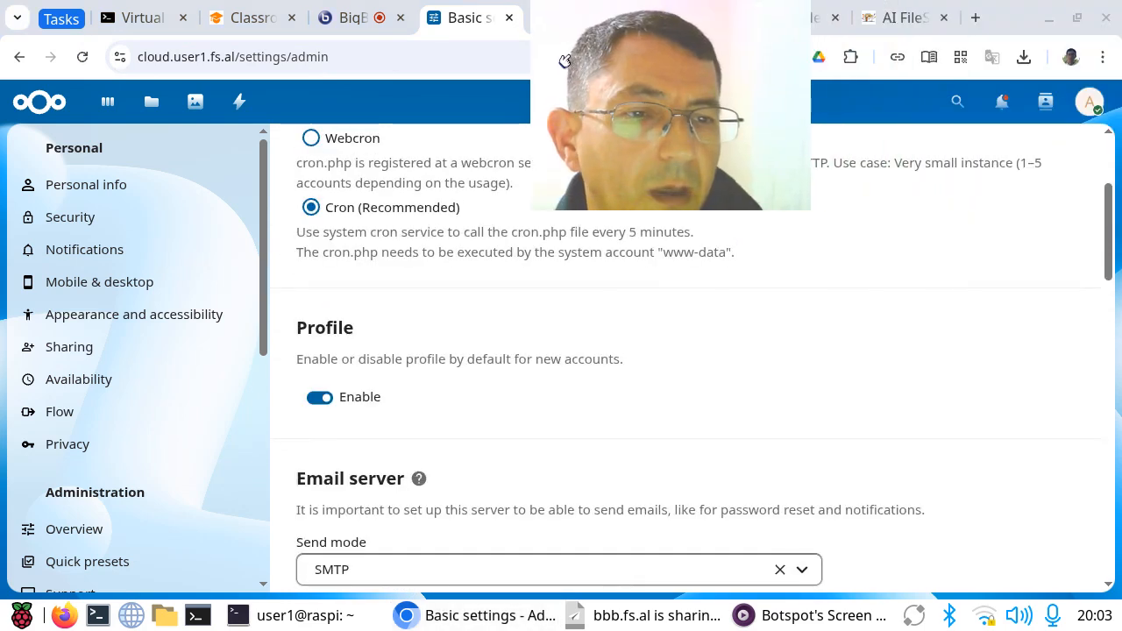
# Step: Open the administration settings from the account menu and go to the Basic settings page
pyautogui.click(1090, 101)
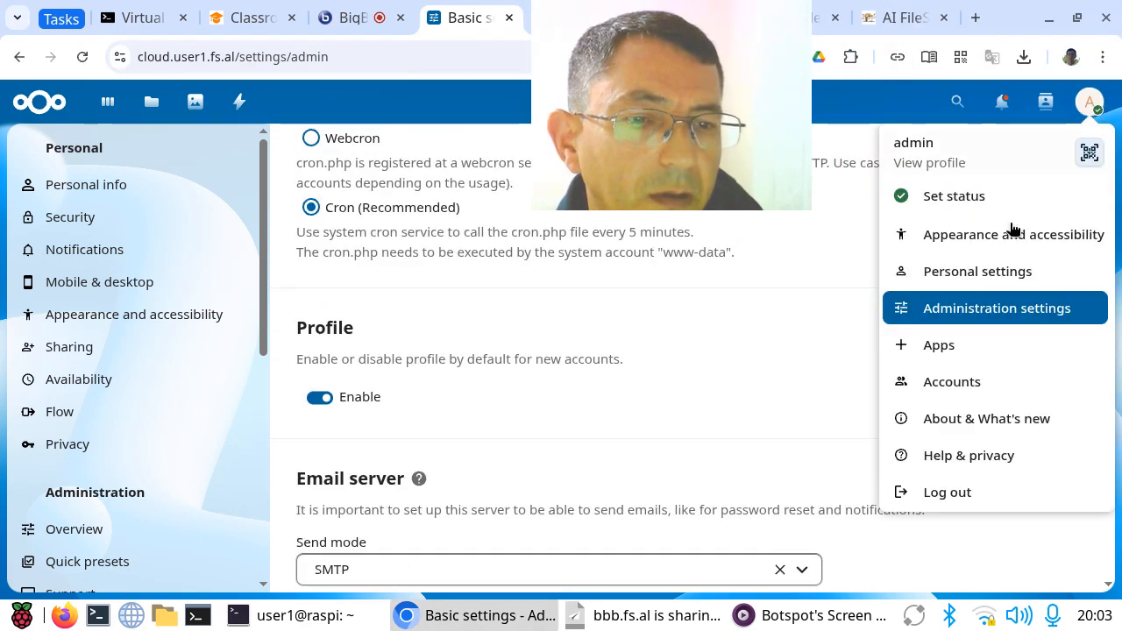
pyautogui.click(978, 312)
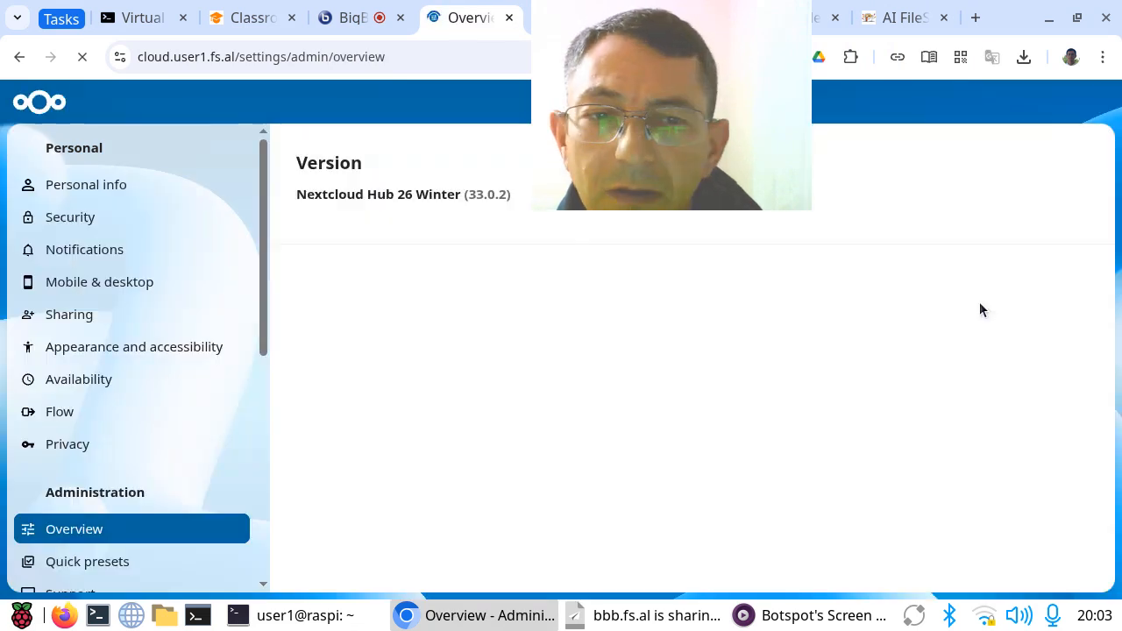
pyautogui.scroll(-2, 180, 368)
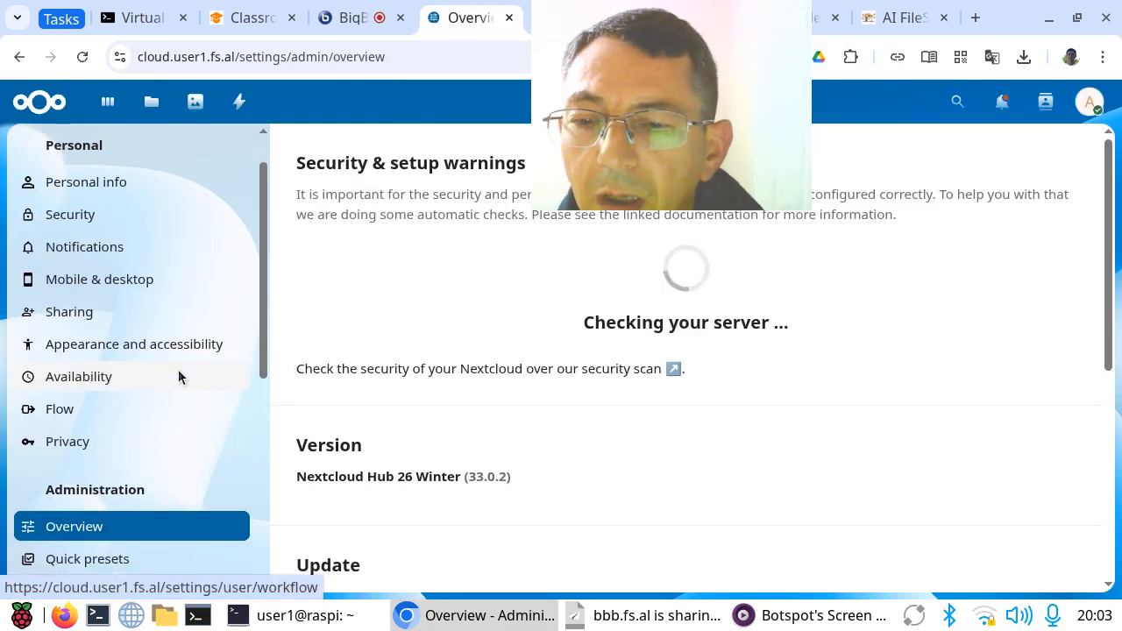
pyautogui.scroll(-2, 180, 366)
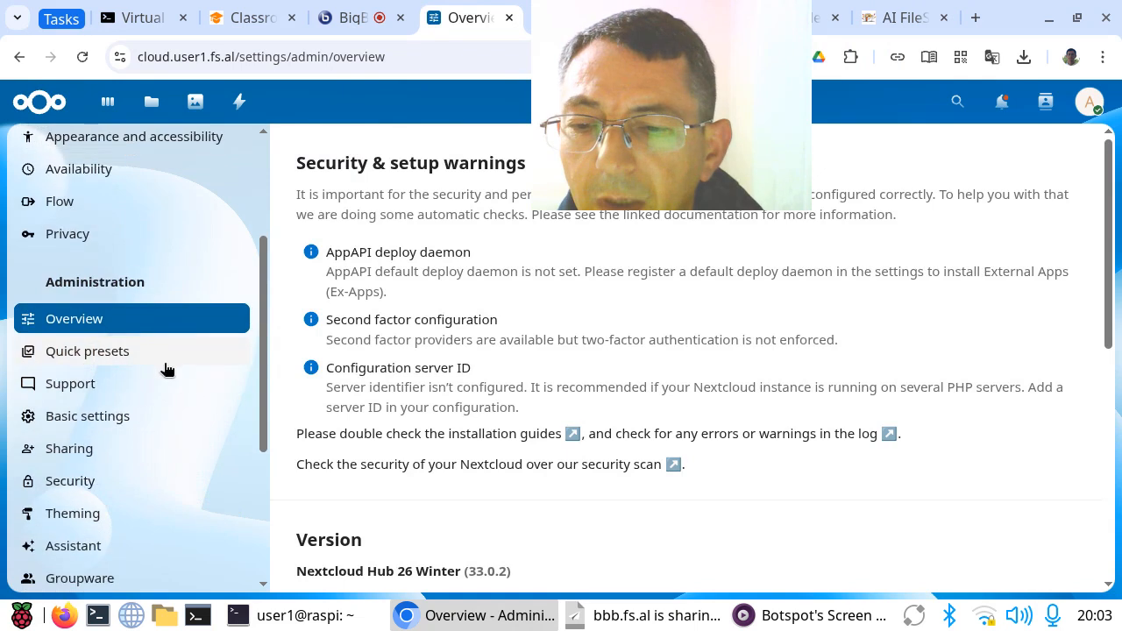
pyautogui.click(94, 419)
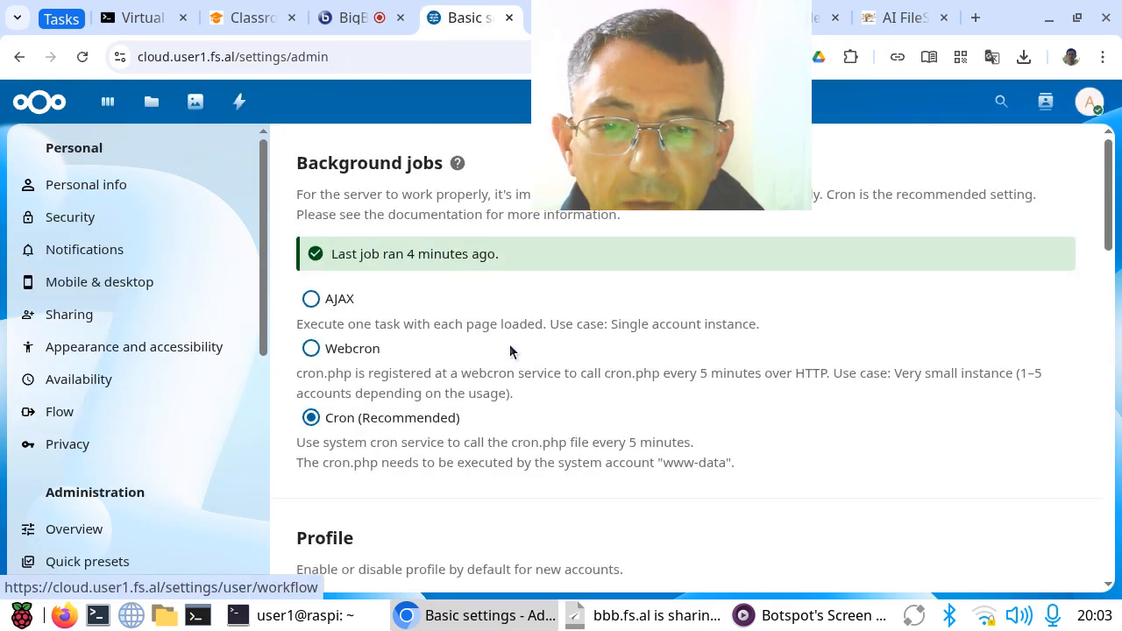
# Step: Choose SMTP as the email server's send mode and review the encryption options and the SMTP host
pyautogui.scroll(-5, 956, 307)
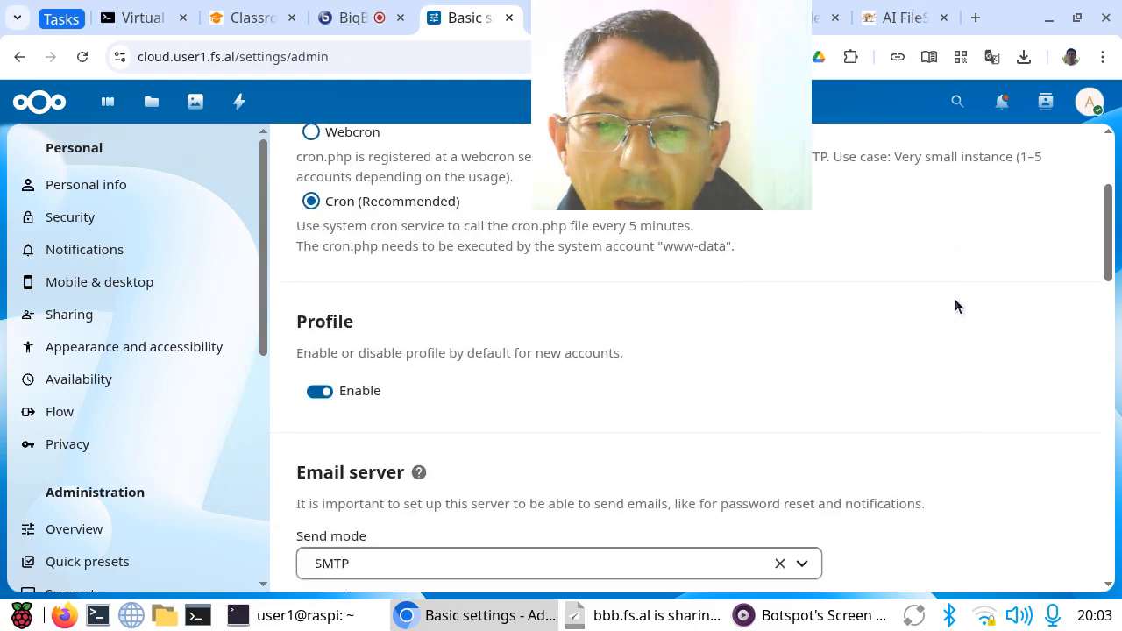
pyautogui.scroll(-1, 953, 296)
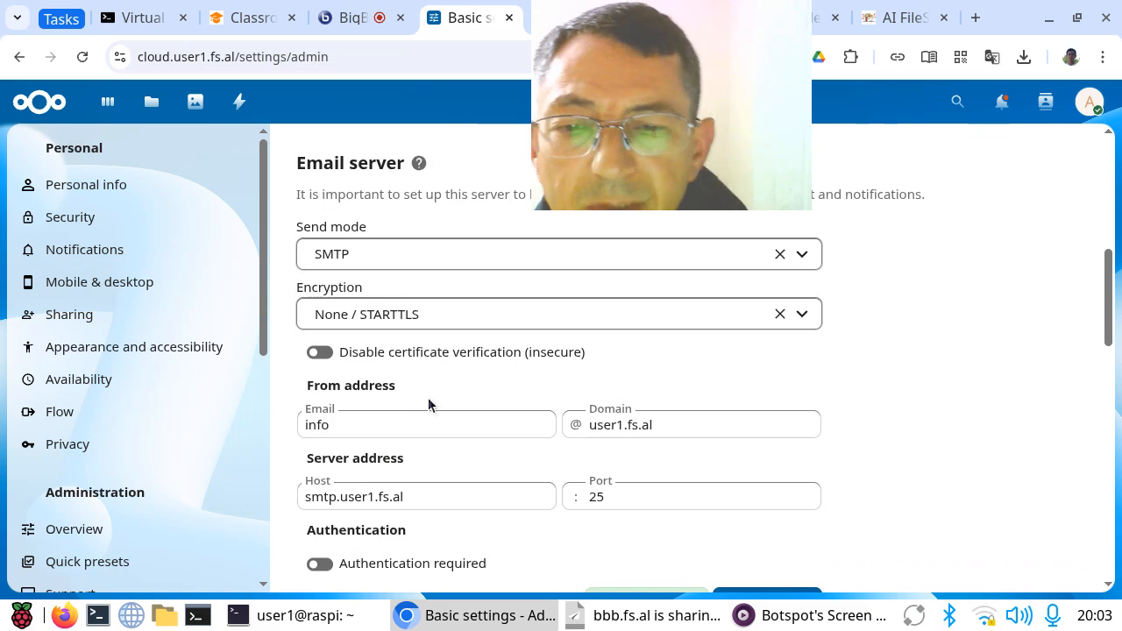
pyautogui.click(363, 256)
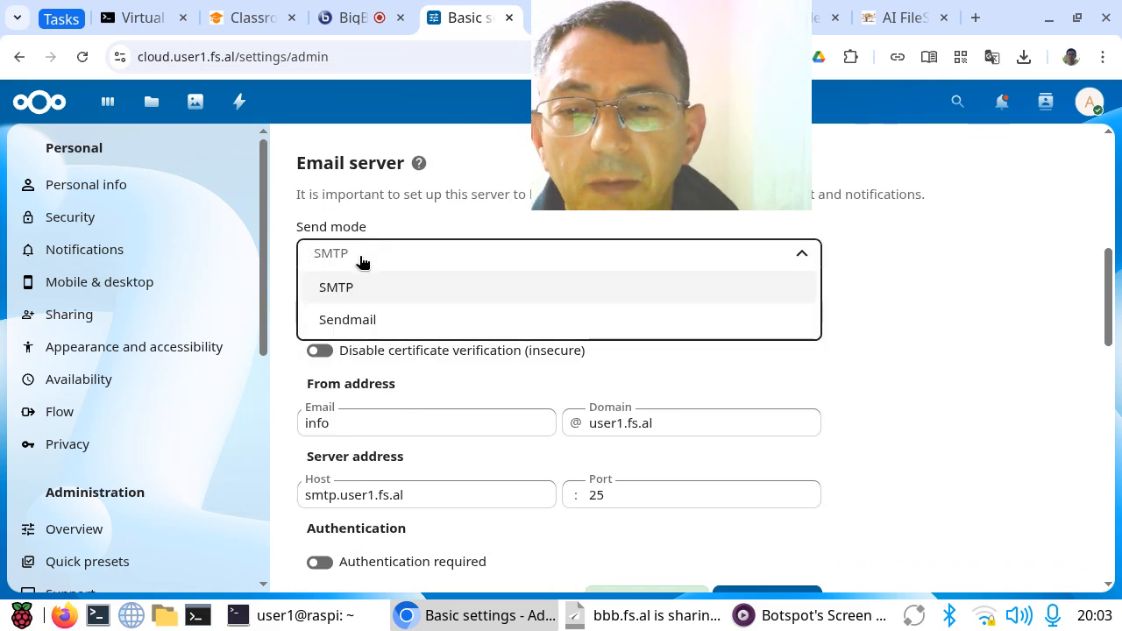
pyautogui.click(331, 292)
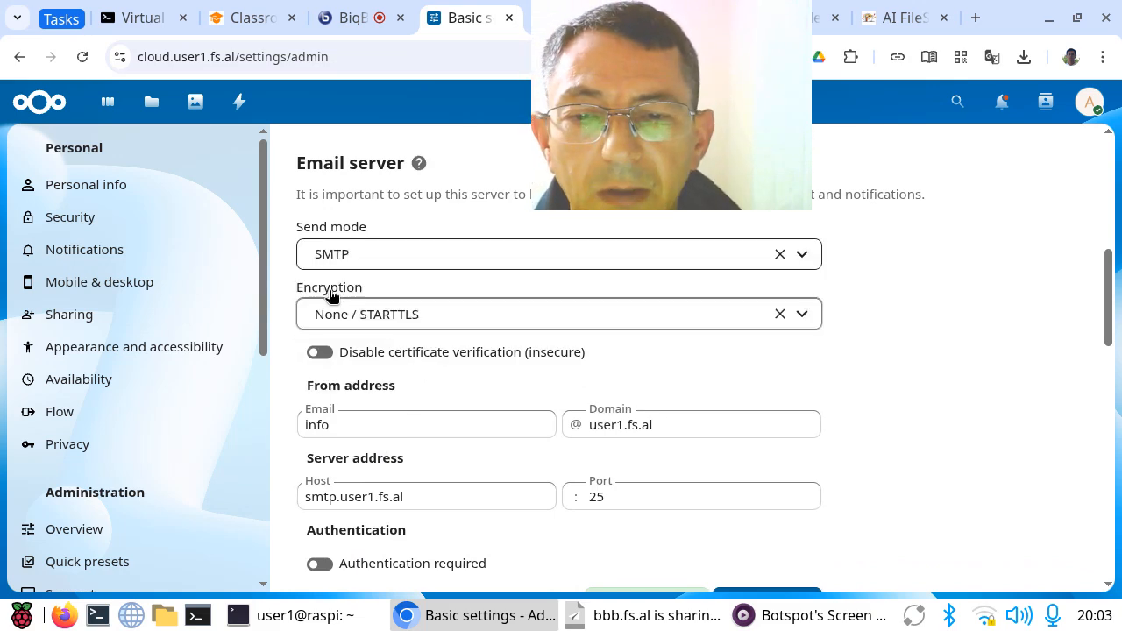
pyautogui.click(409, 321)
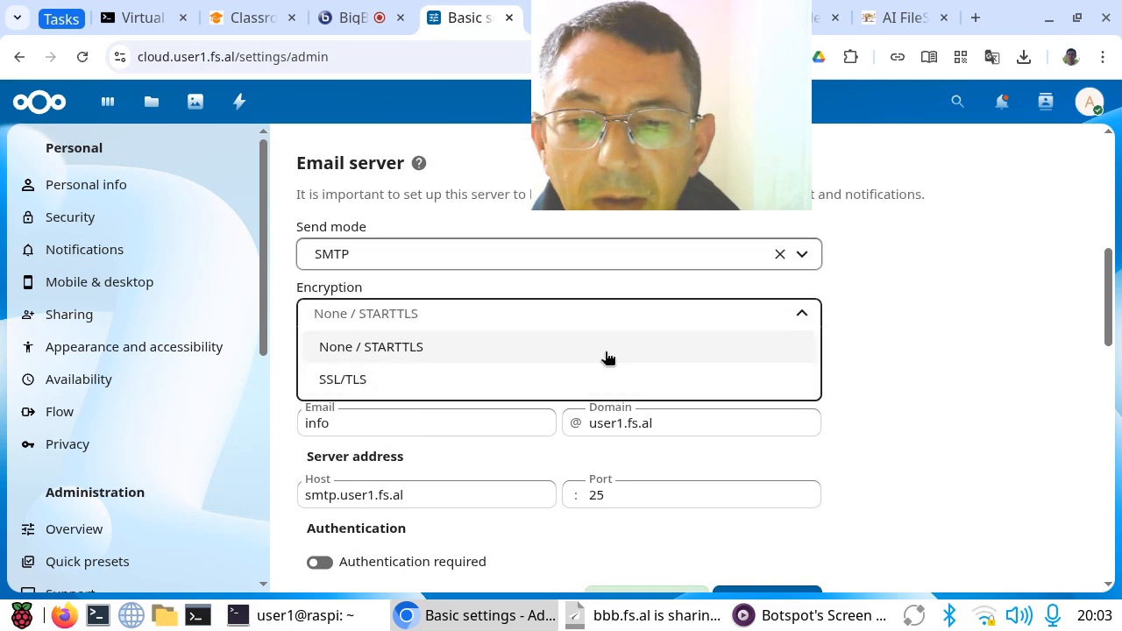
pyautogui.click(916, 315)
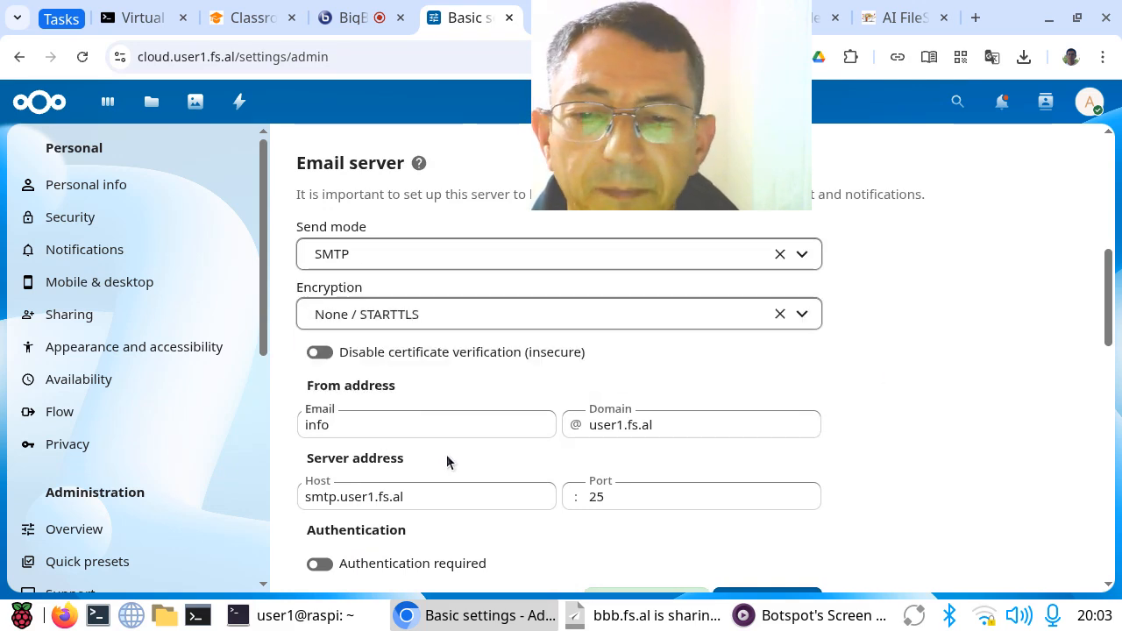
pyautogui.click(401, 500)
pyautogui.moveTo(426, 496); pyautogui.dragTo(390, 498)
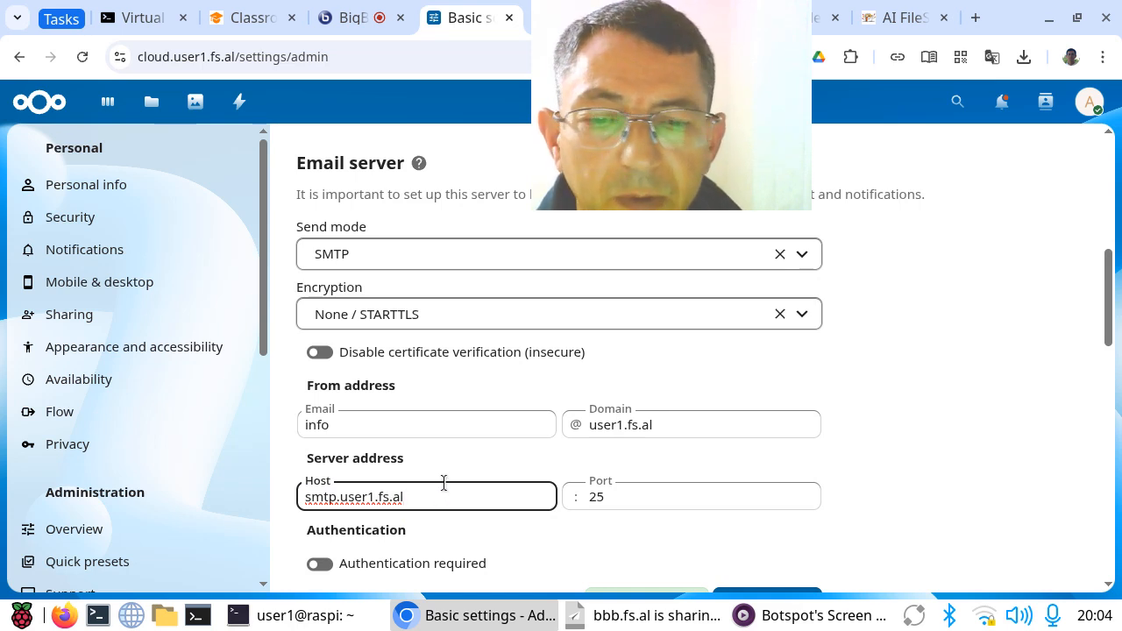
# Step: Turn on the "Disable certificate verification (insecure)" option for the email server
pyautogui.scroll(-1, 484, 458)
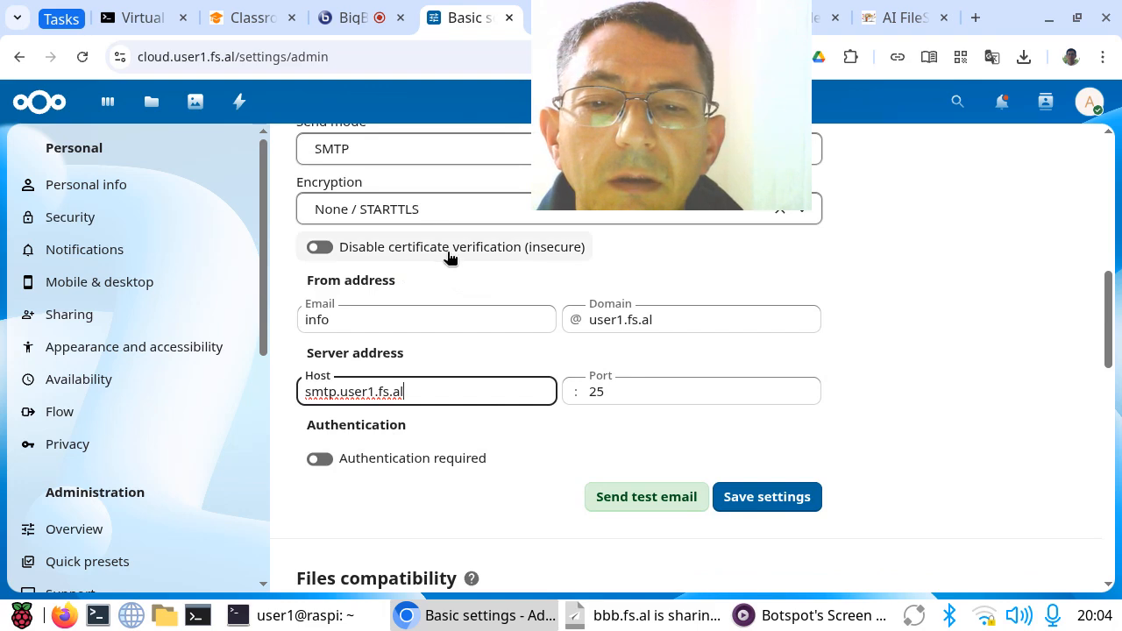
pyautogui.click(321, 248)
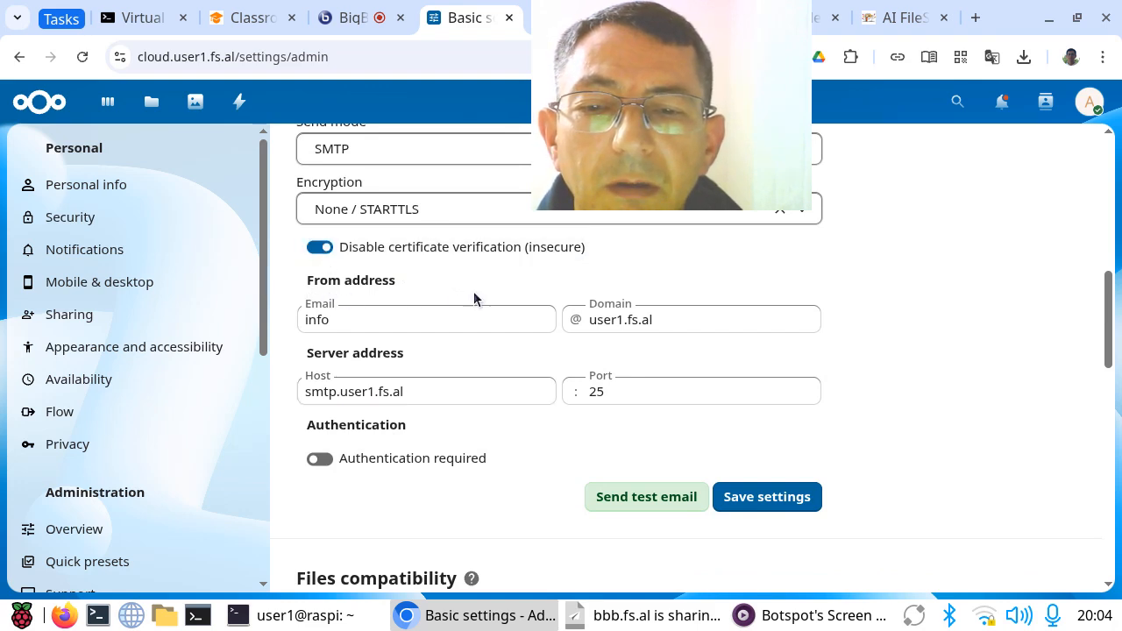
pyautogui.scroll(2, 441, 297)
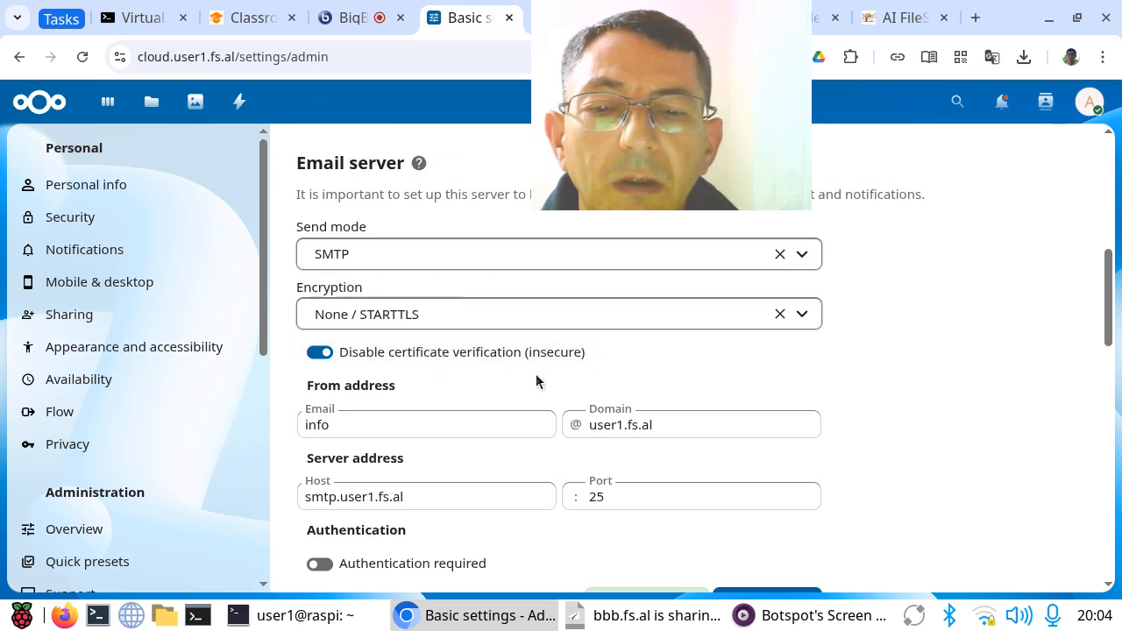
# Step: Send a test email with the current email server settings
pyautogui.scroll(-1, 841, 439)
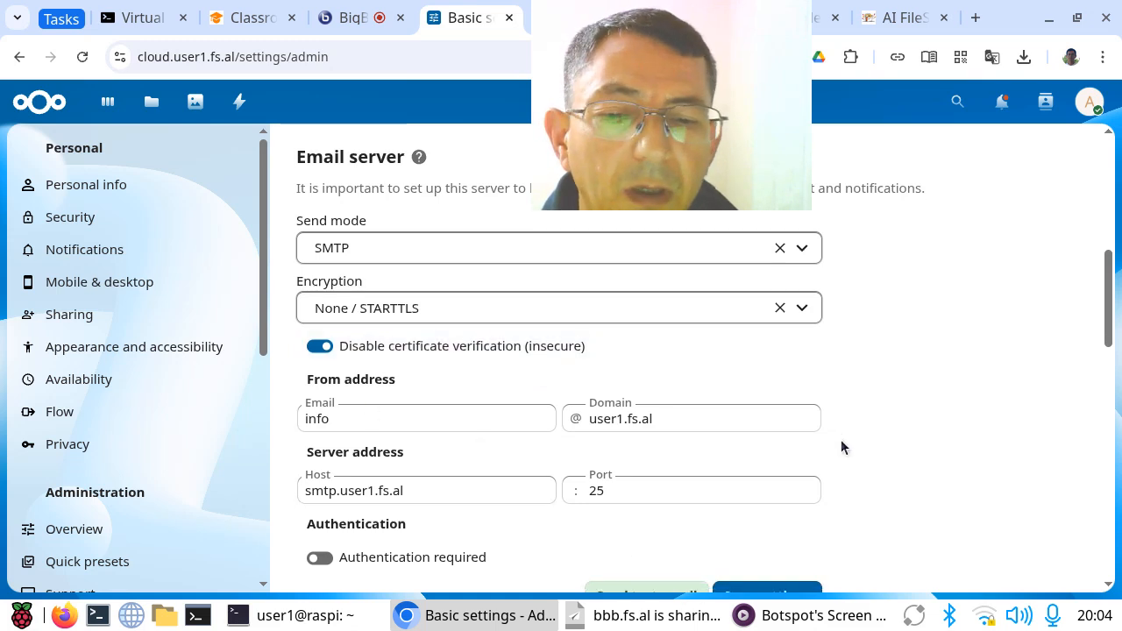
pyautogui.scroll(-2, 841, 447)
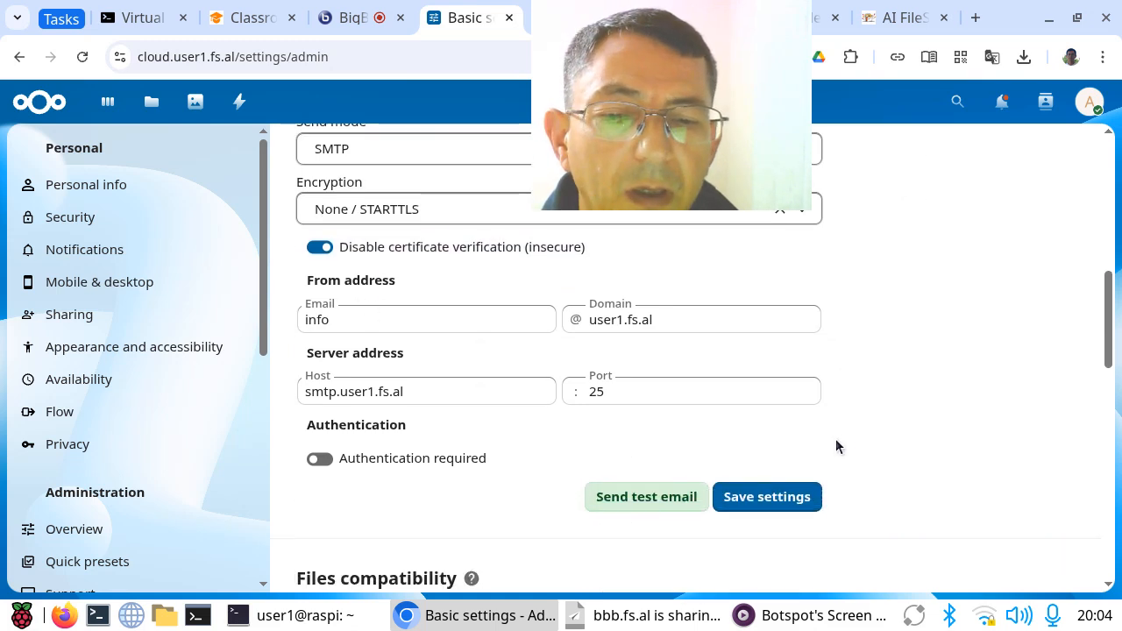
pyautogui.click(635, 498)
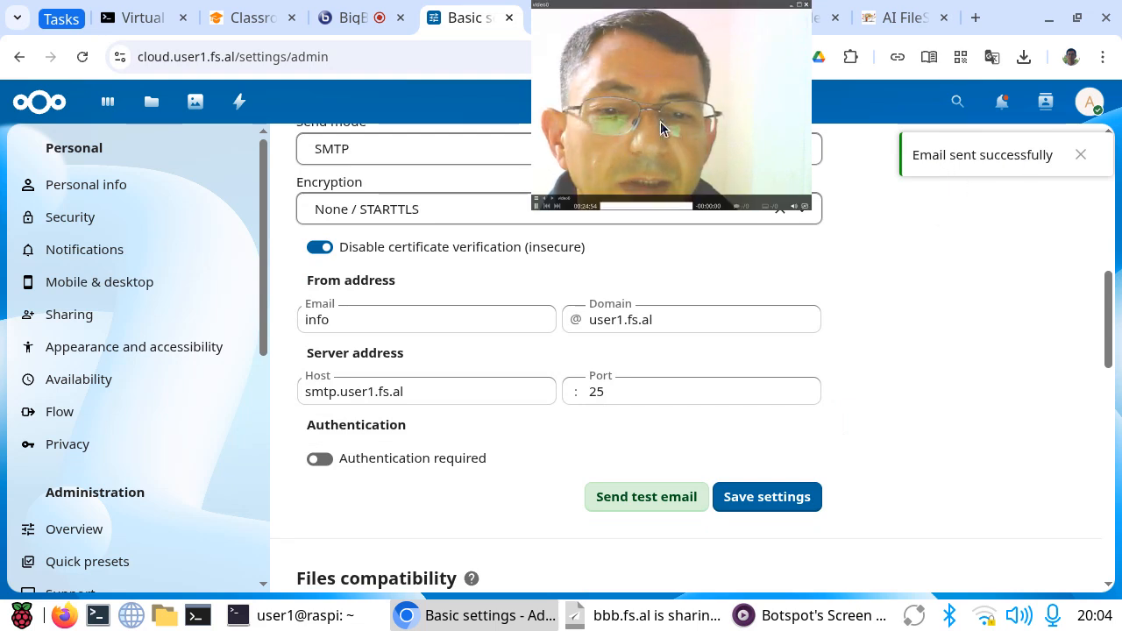
pyautogui.moveTo(647, 103); pyautogui.dragTo(882, 268)
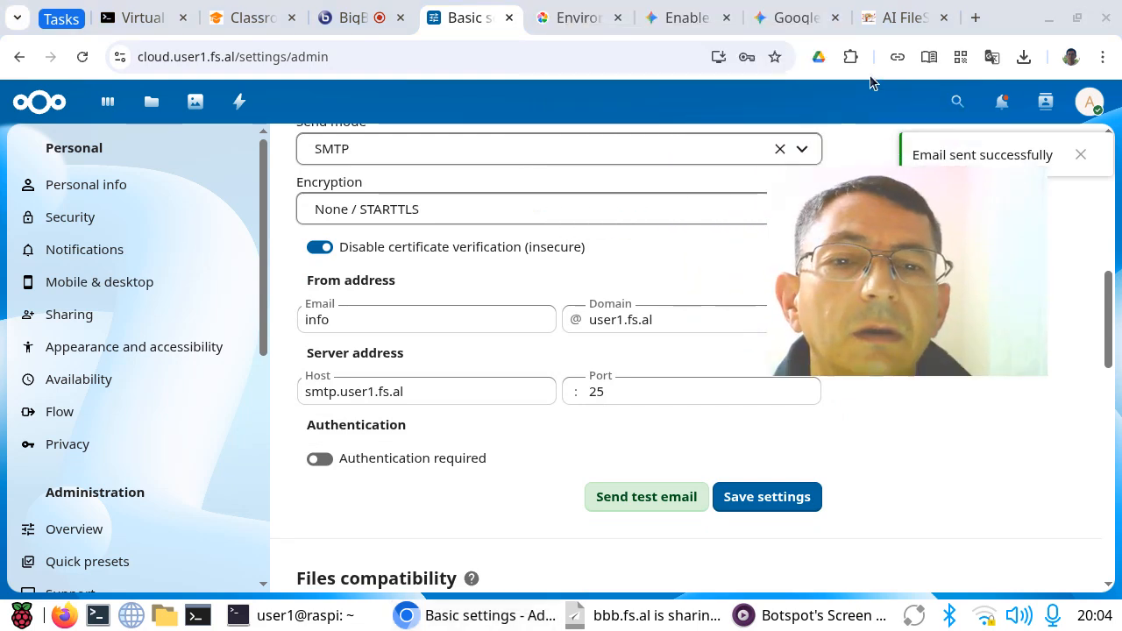
# Step: Open the Gmail inbox at mail.google.com in a new browser tab
pyautogui.click(975, 18)
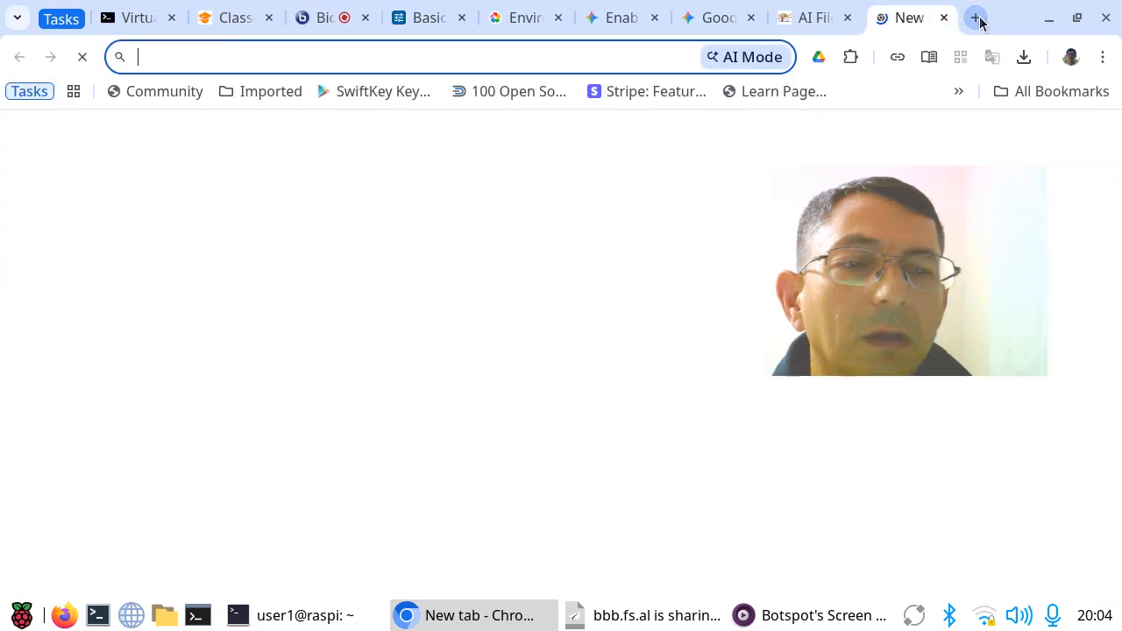
pyautogui.write('mail.google.com')
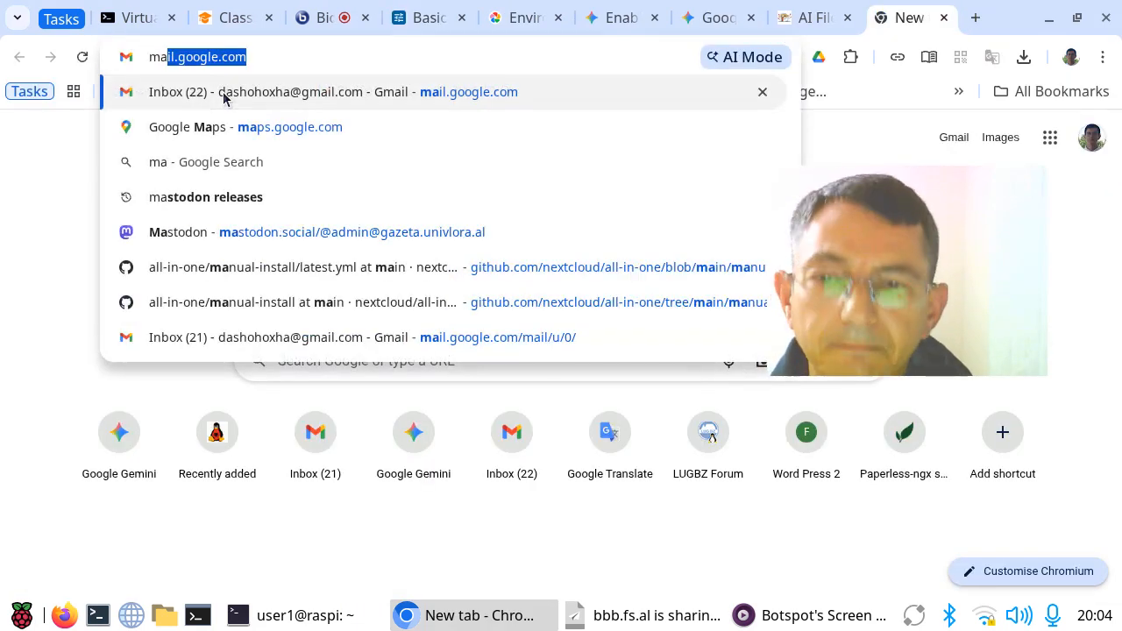
pyautogui.click(224, 95)
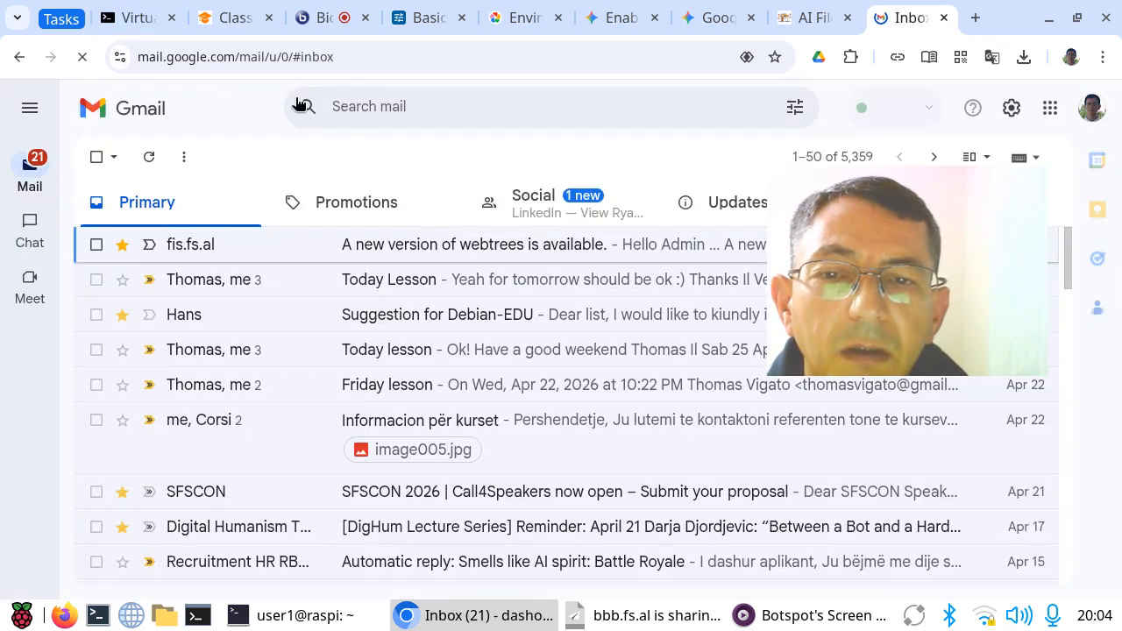
pyautogui.moveTo(877, 335); pyautogui.dragTo(874, 253)
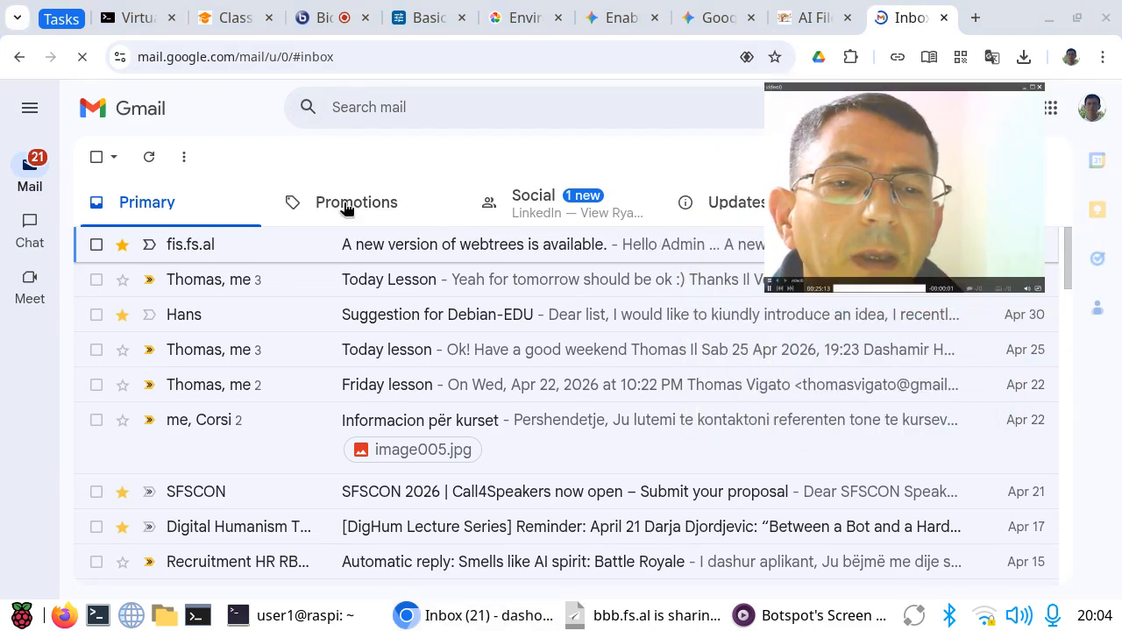
# Step: Check the refreshed inbox and the Spam folder for the test email, and close the Gmail tab
pyautogui.click(147, 158)
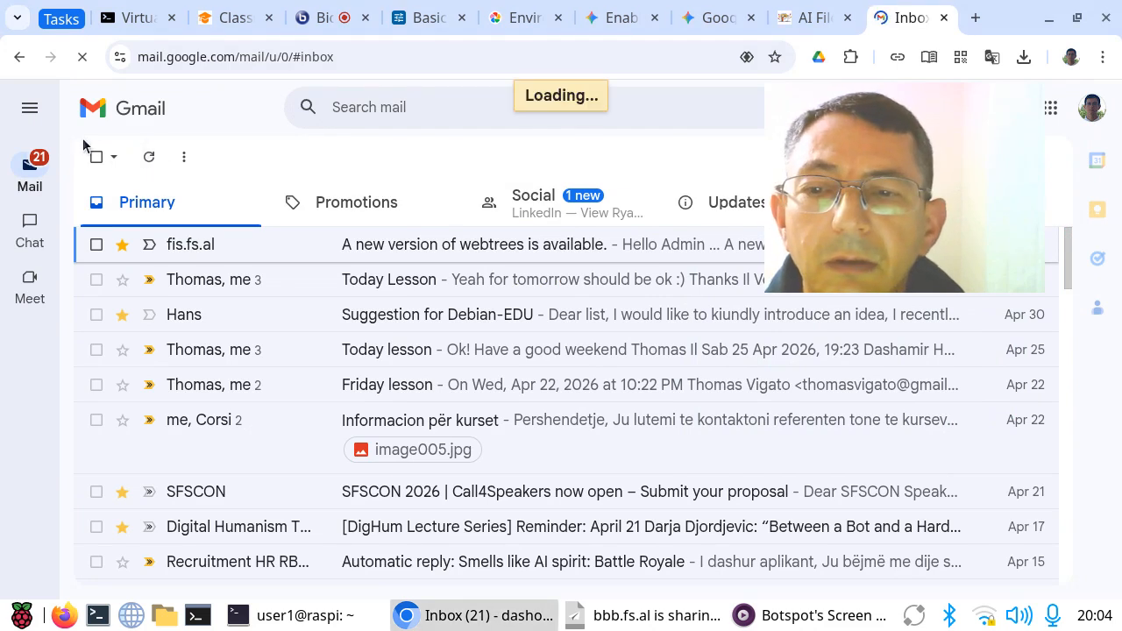
pyautogui.moveTo(29, 169)
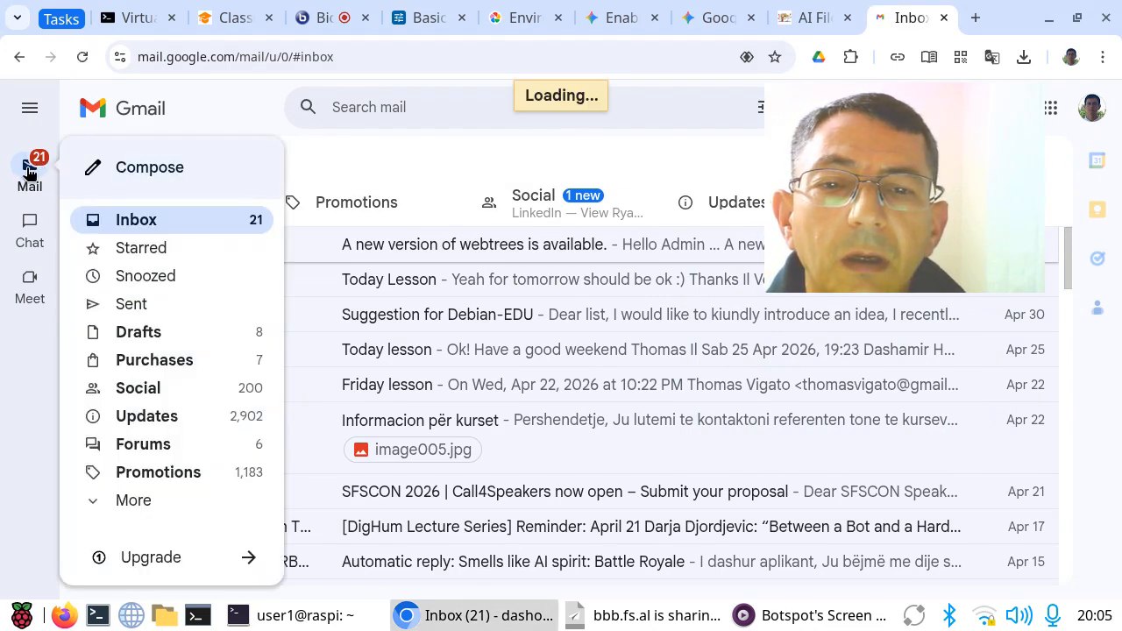
pyautogui.click(128, 502)
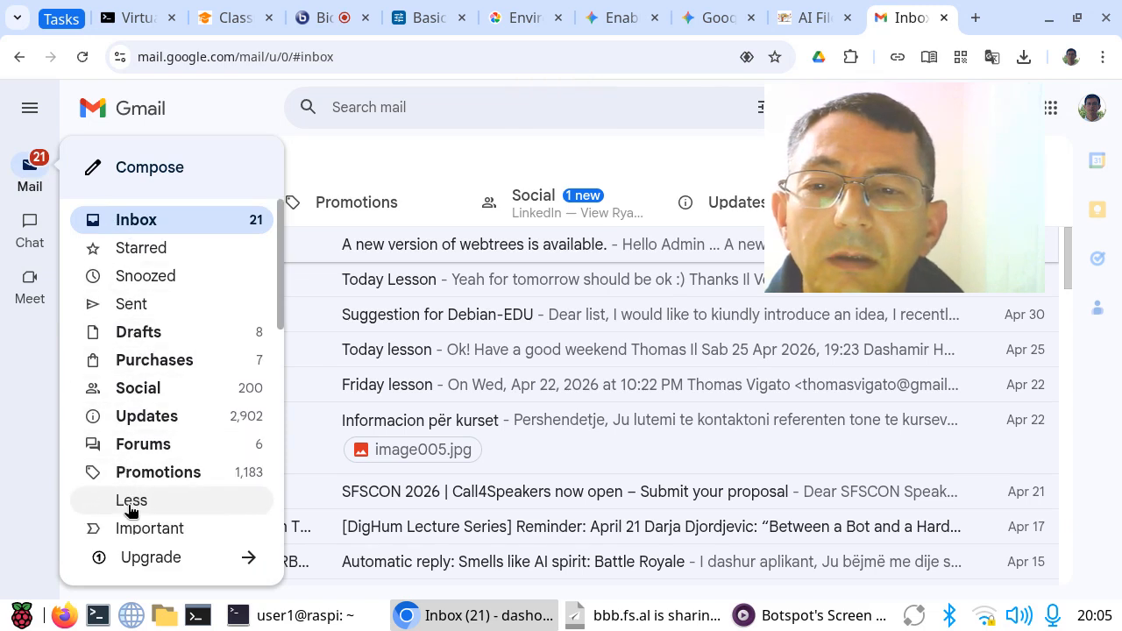
pyautogui.scroll(-3, 198, 359)
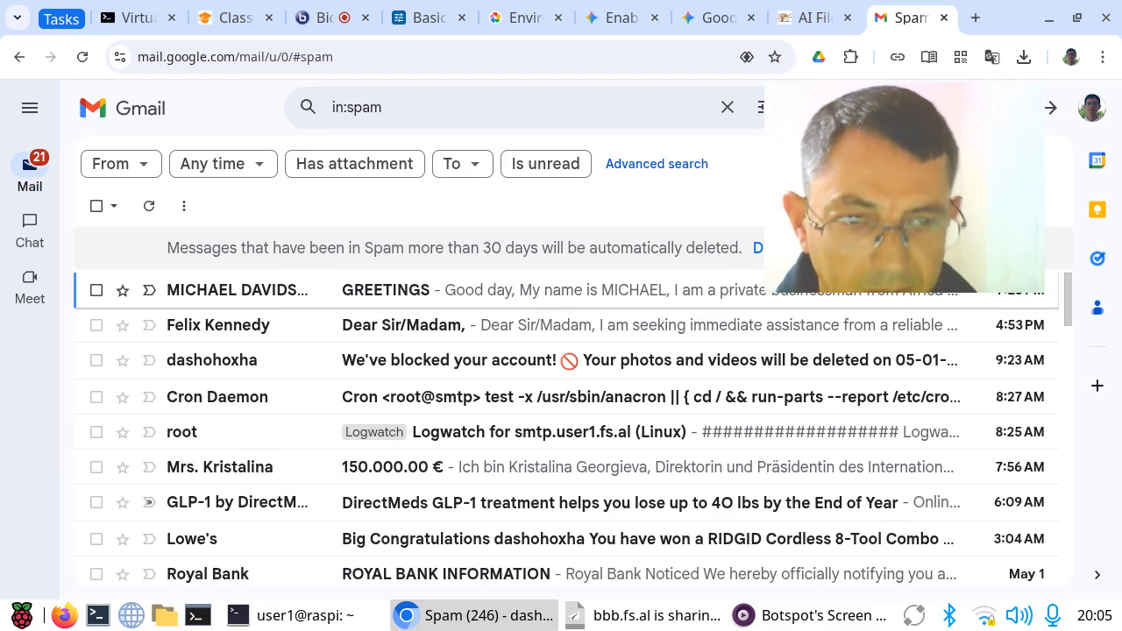
pyautogui.press('q')
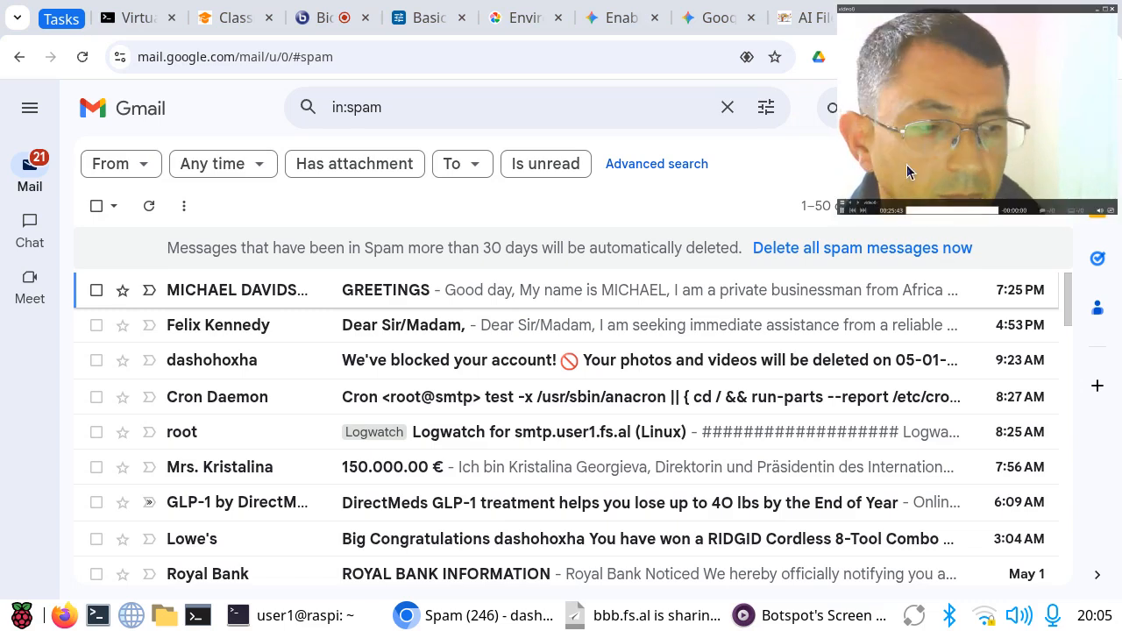
pyautogui.moveTo(977, 103); pyautogui.dragTo(888, 184)
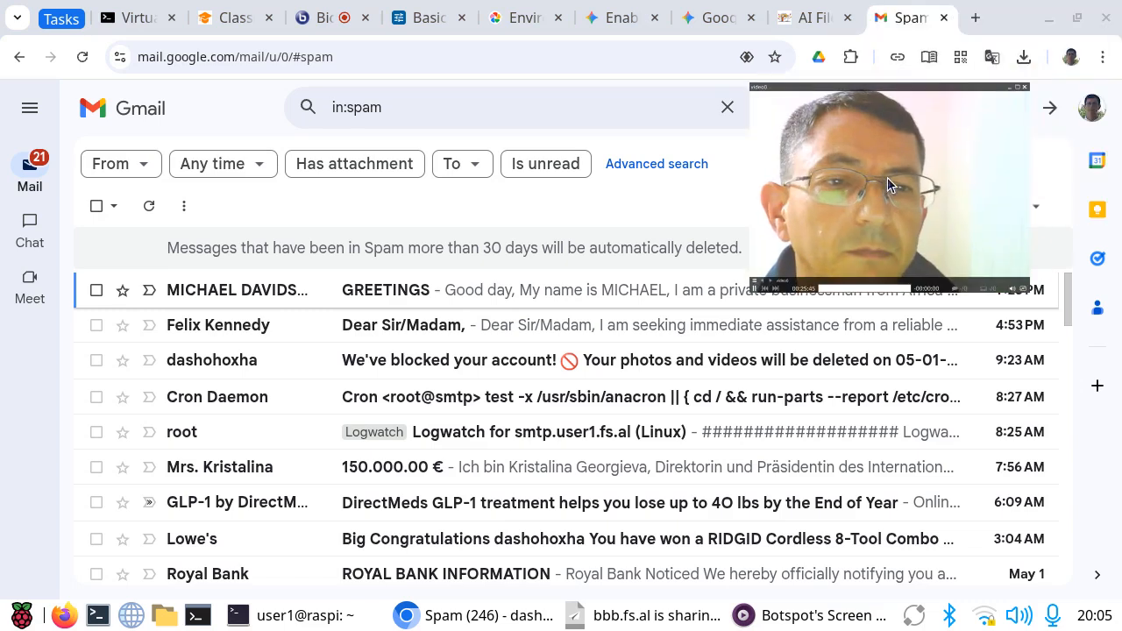
pyautogui.click(945, 19)
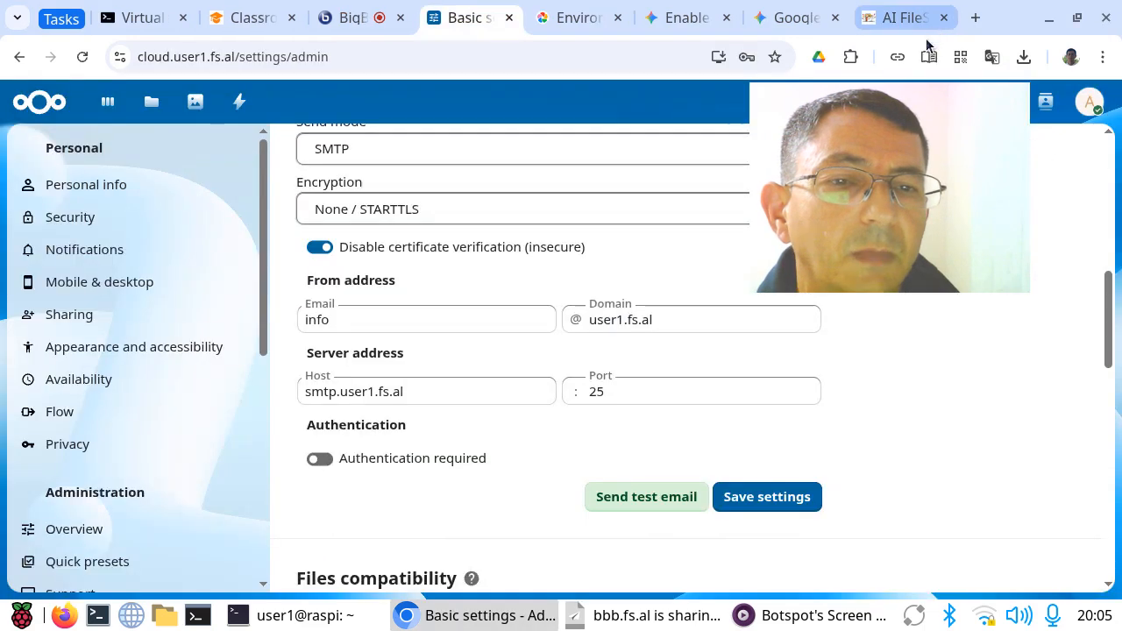
# Step: Switch to the server1 terminal, move up to /var/ds, and pull the uptime-kuma docker scripts with ds pull
pyautogui.moveTo(868, 175); pyautogui.dragTo(970, 92)
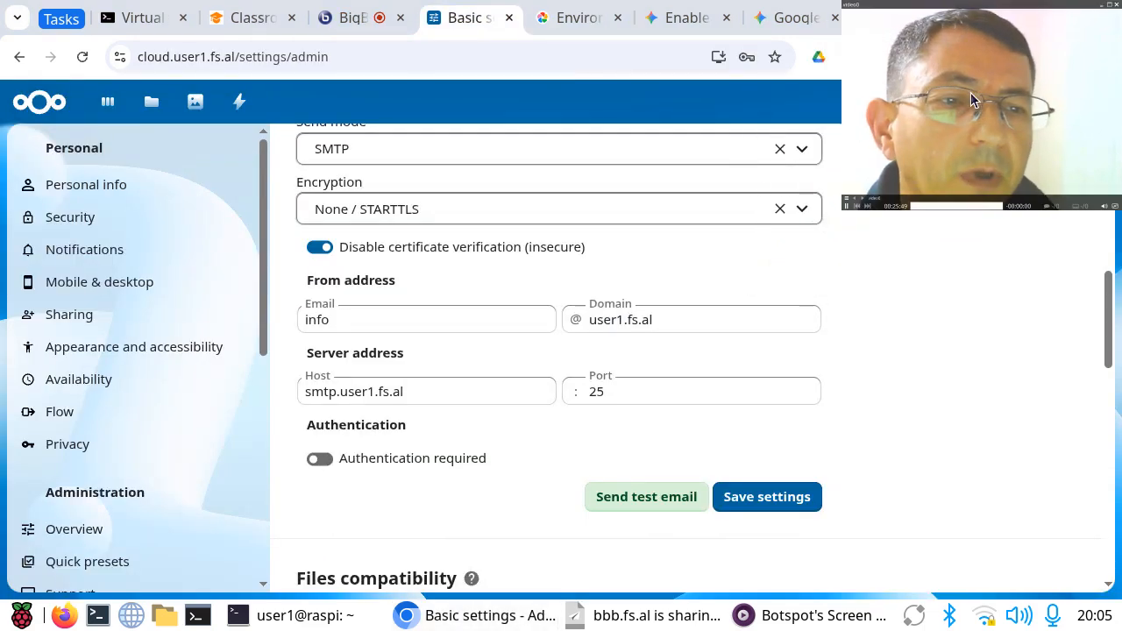
pyautogui.hotkey('ctrl', 'alt', 'Left')
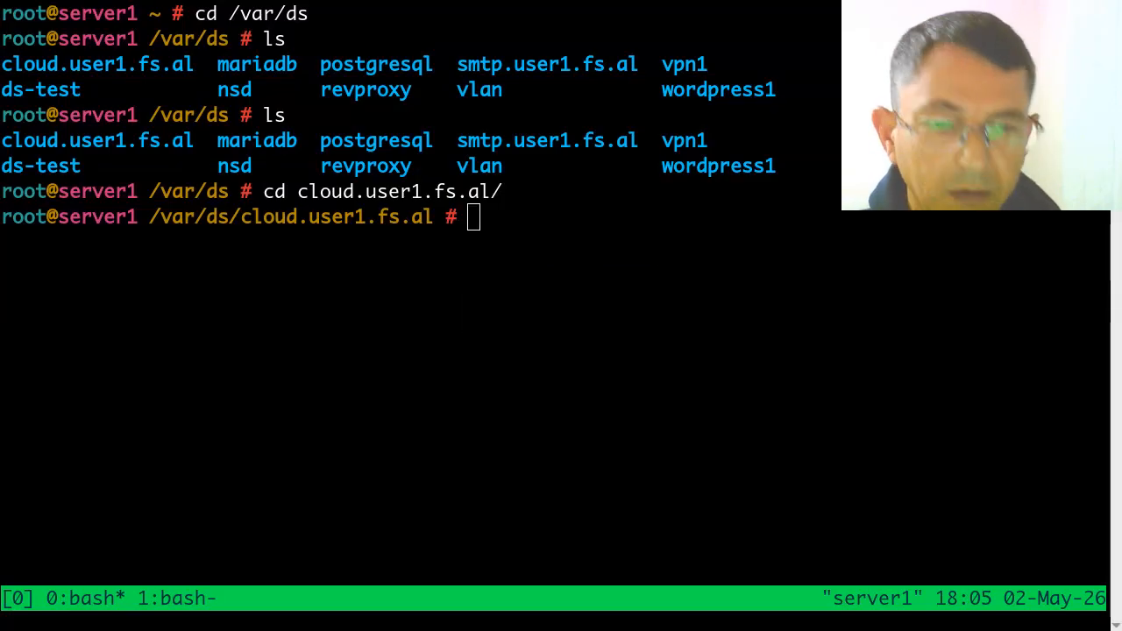
pyautogui.click(580, 237)
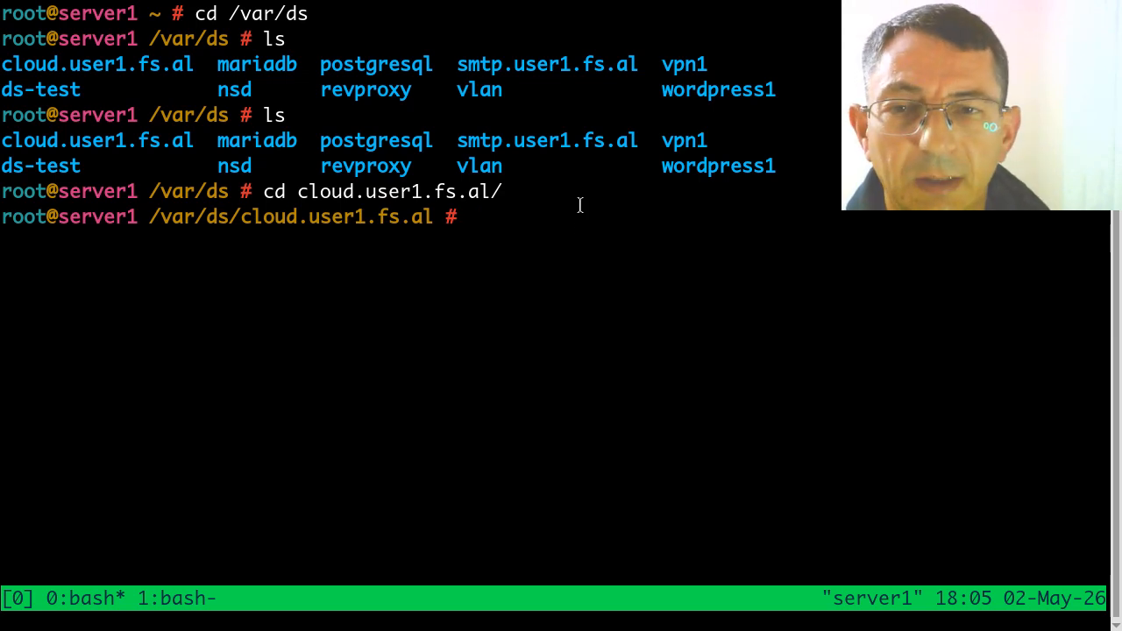
pyautogui.write('cd ..')
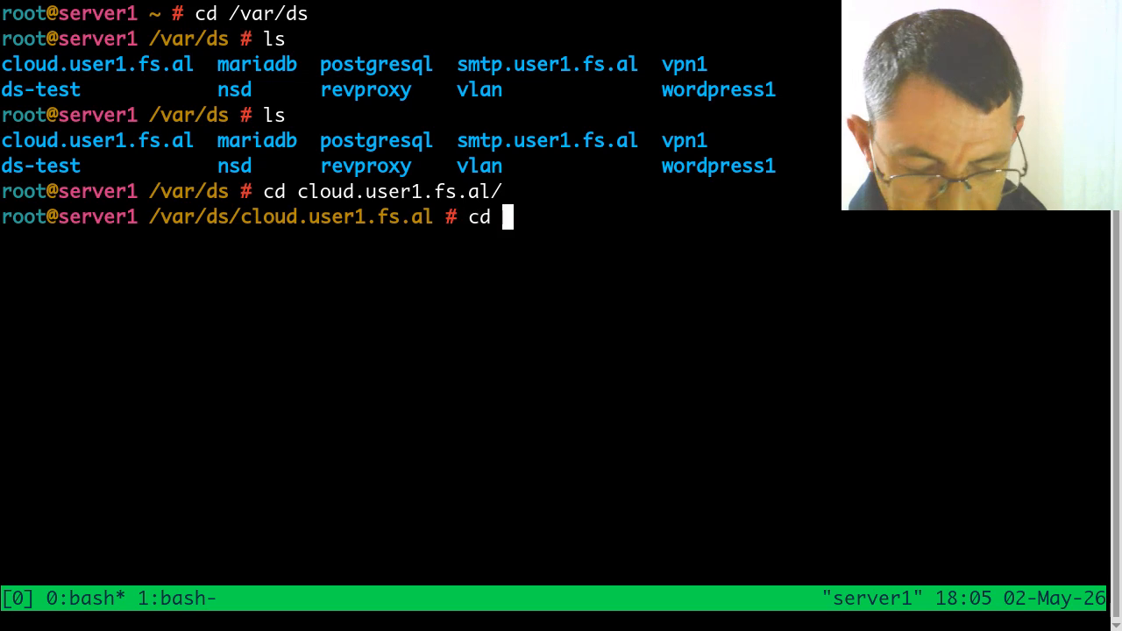
pyautogui.press('Return')
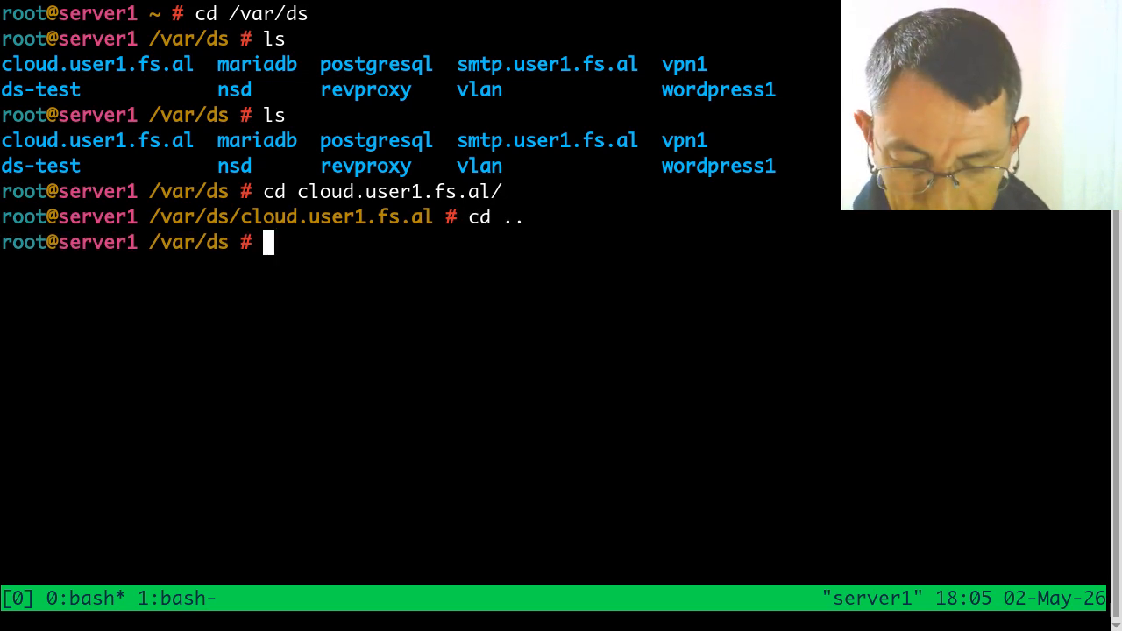
pyautogui.write('ds pull uptime-kuma')
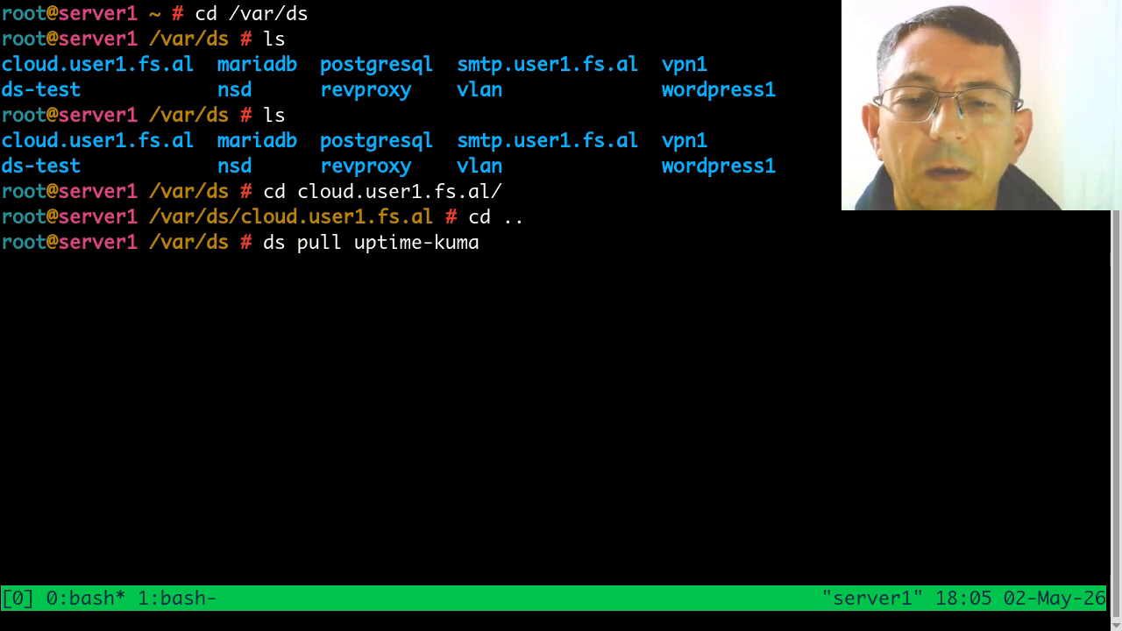
pyautogui.press('Return')
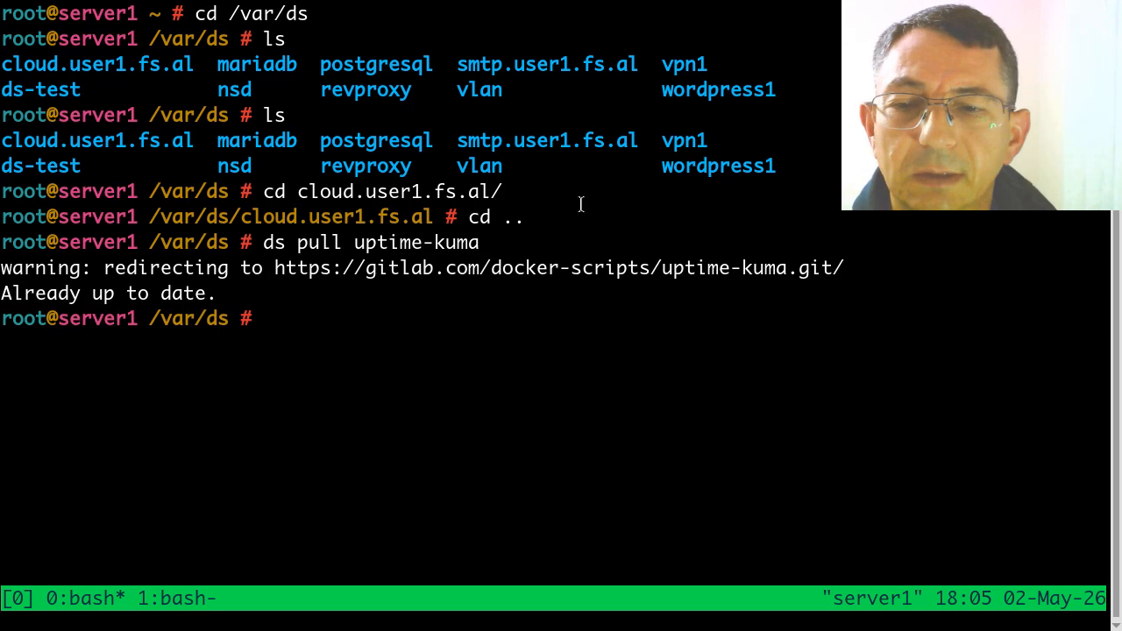
# Step: In the other tmux window, list /opt/docker-scripts, enter the uptime-kuma directory, and list its files
pyautogui.hotkey('ctrl', 'b')
pyautogui.write('n')
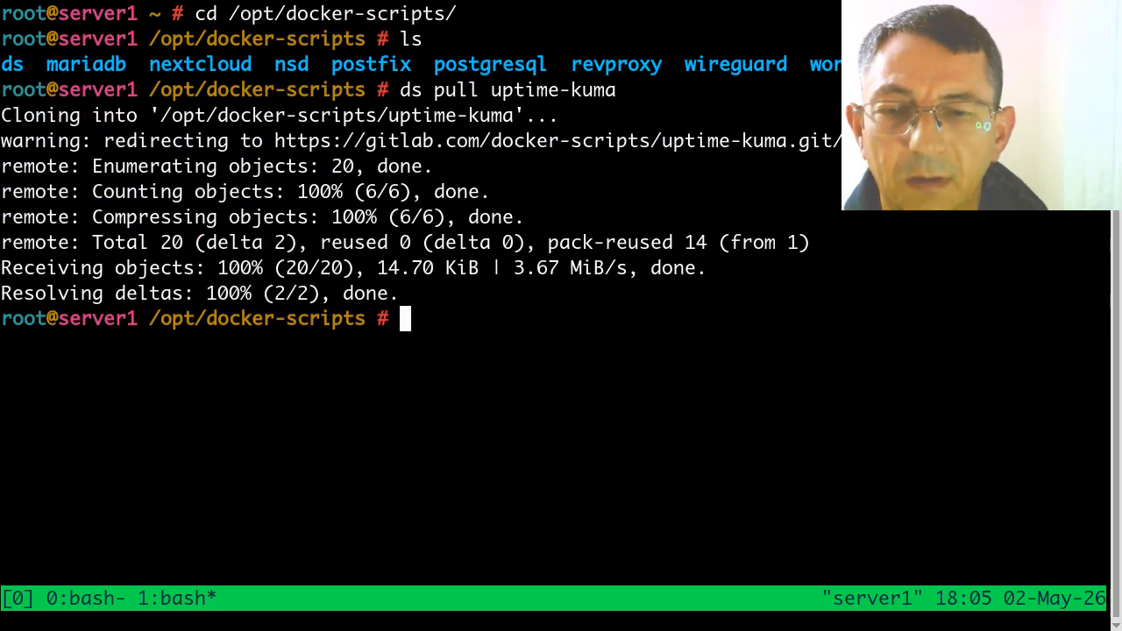
pyautogui.write('ls')
pyautogui.press('Return')
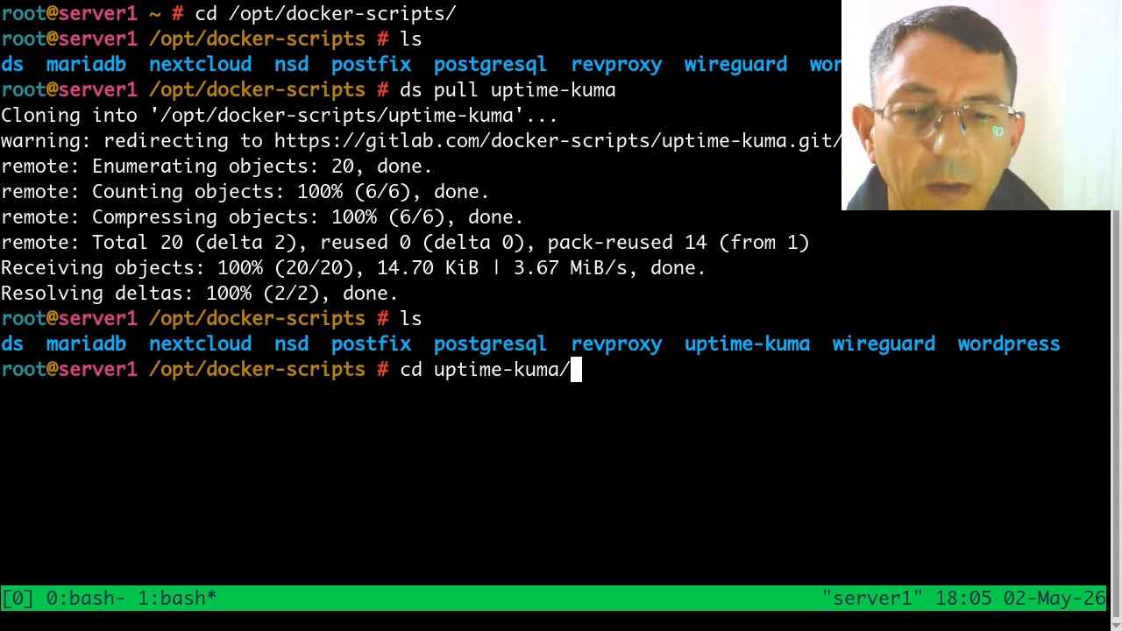
pyautogui.press('Return')
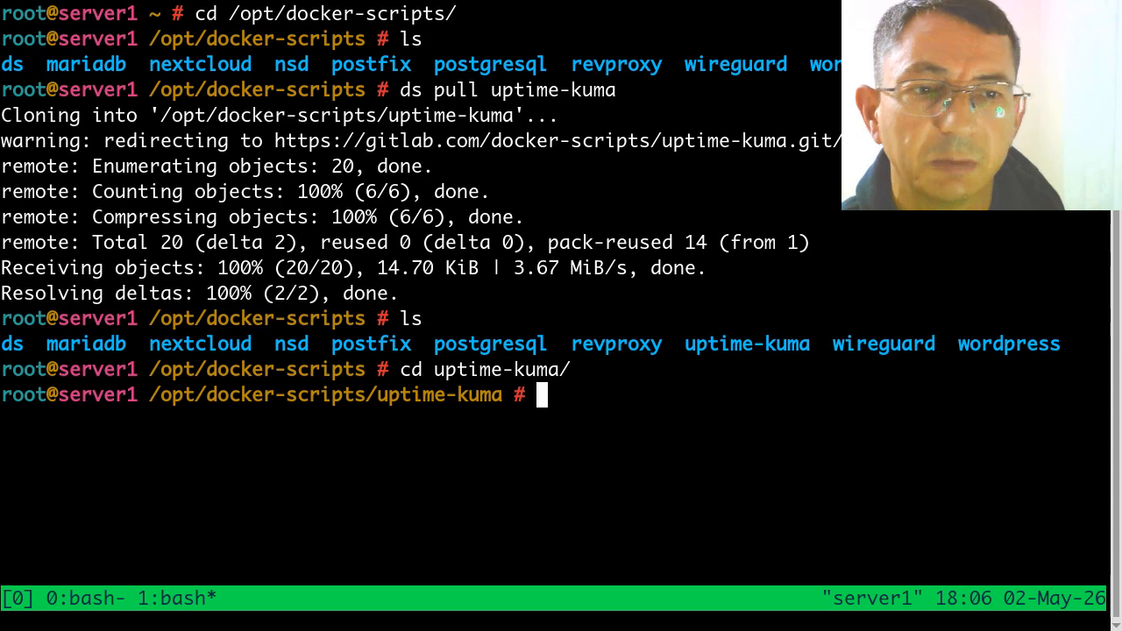
pyautogui.press('Return')
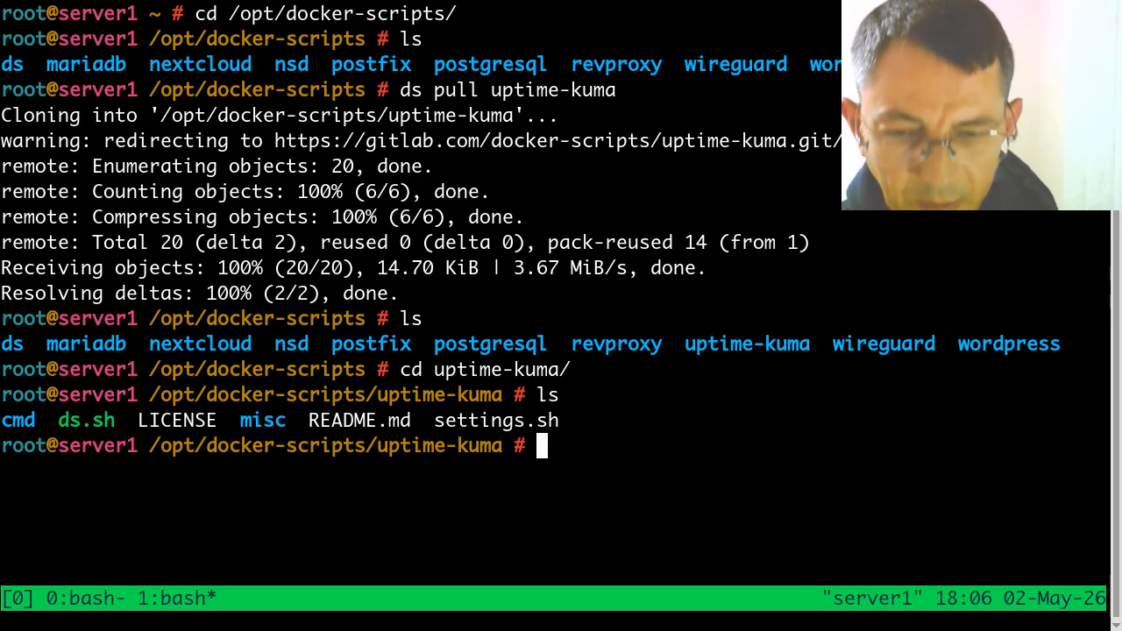
# Step: Return to the /var/ds window and try to initialize uptime-kuma with ds init, giving uptime.user1.fs.al as the container argument
pyautogui.hotkey('ctrl', 'b')
pyautogui.press('p')
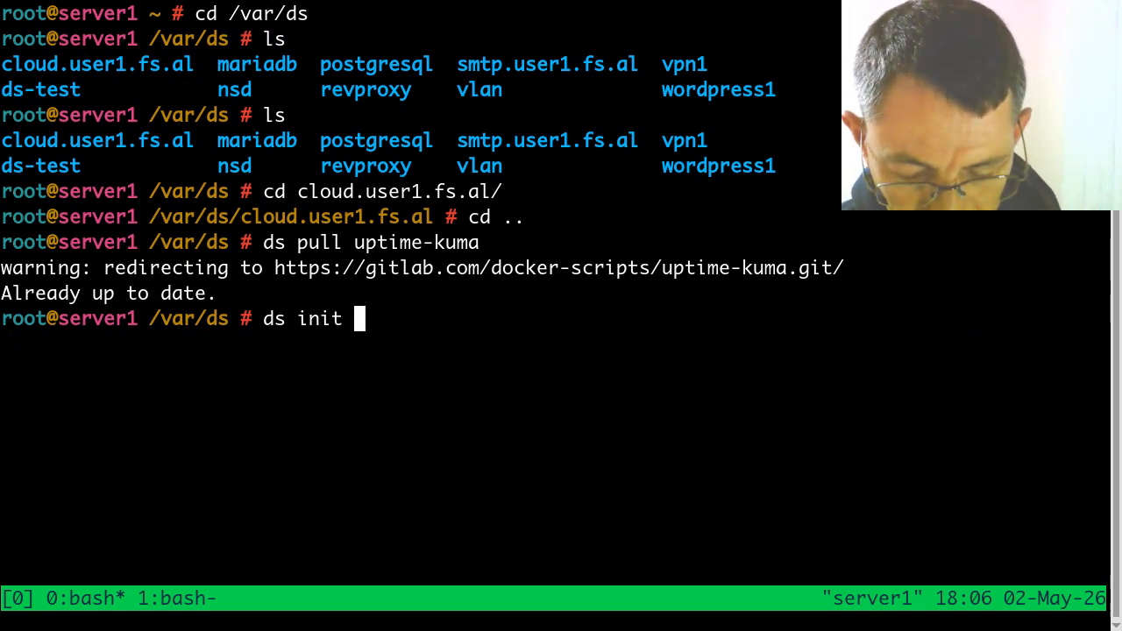
pyautogui.write('e-kuma')
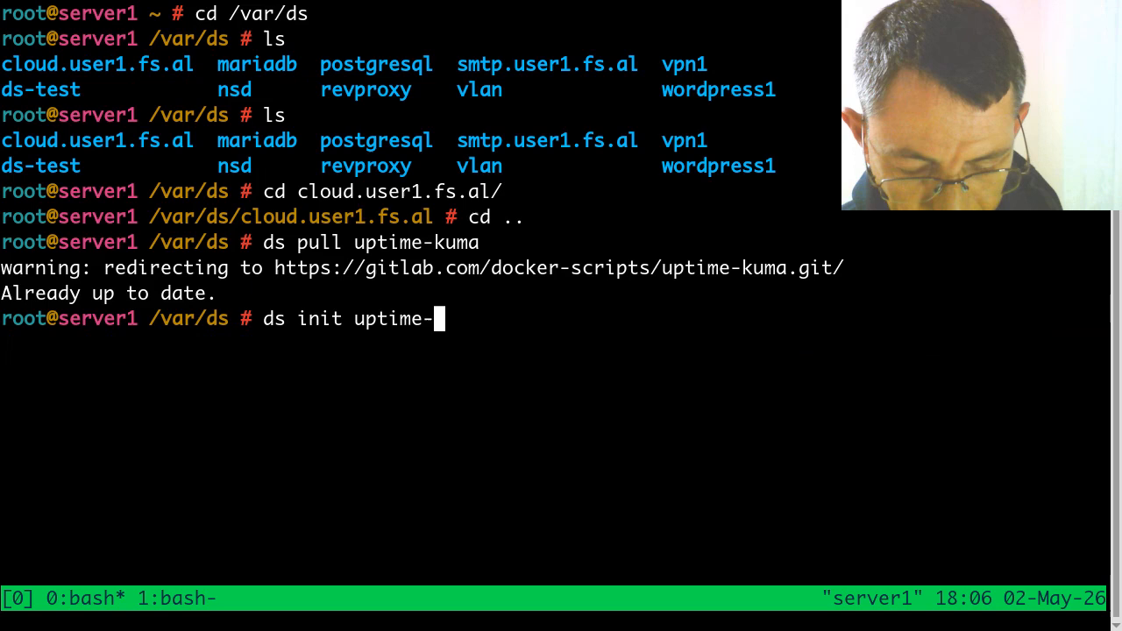
pyautogui.press('BackSpace')
pyautogui.press('BackSpace')
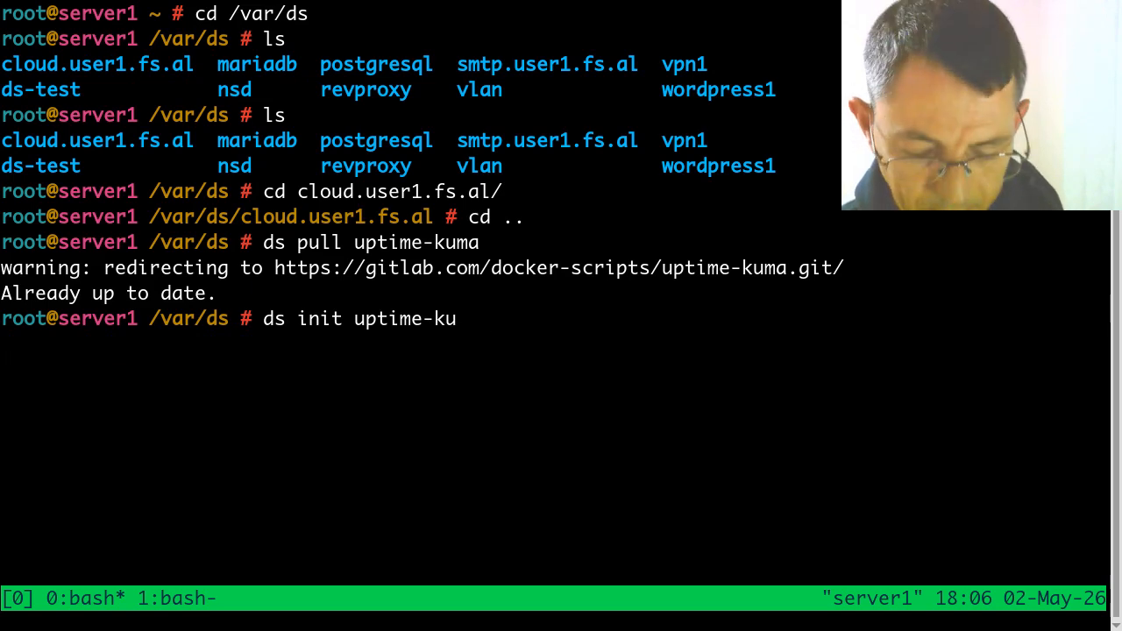
pyautogui.press('Tab')
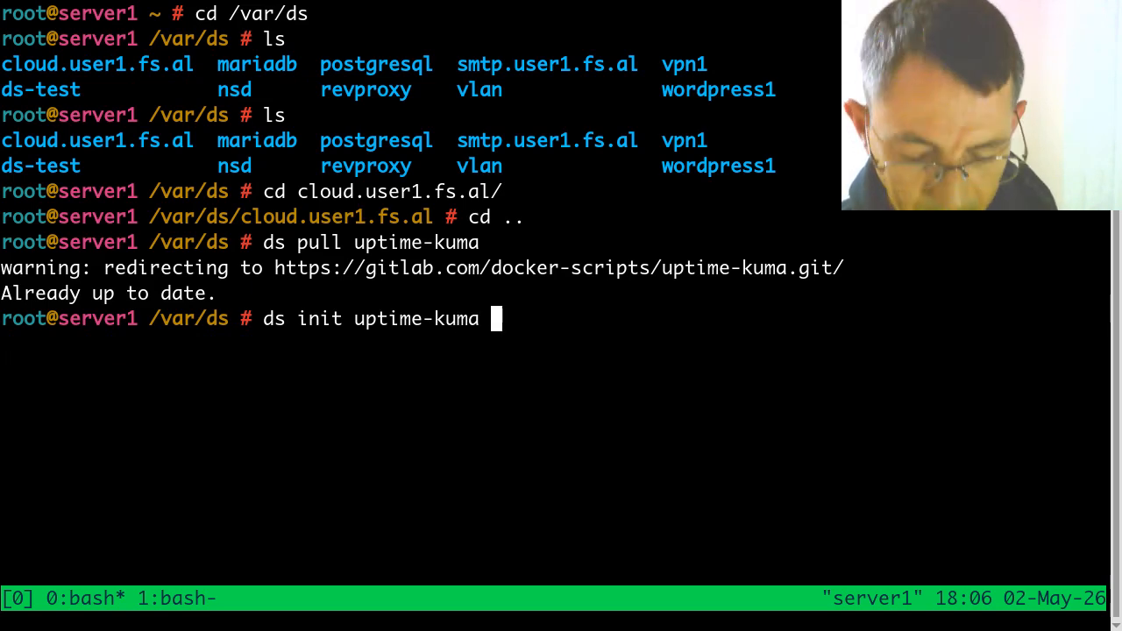
pyautogui.write('up')
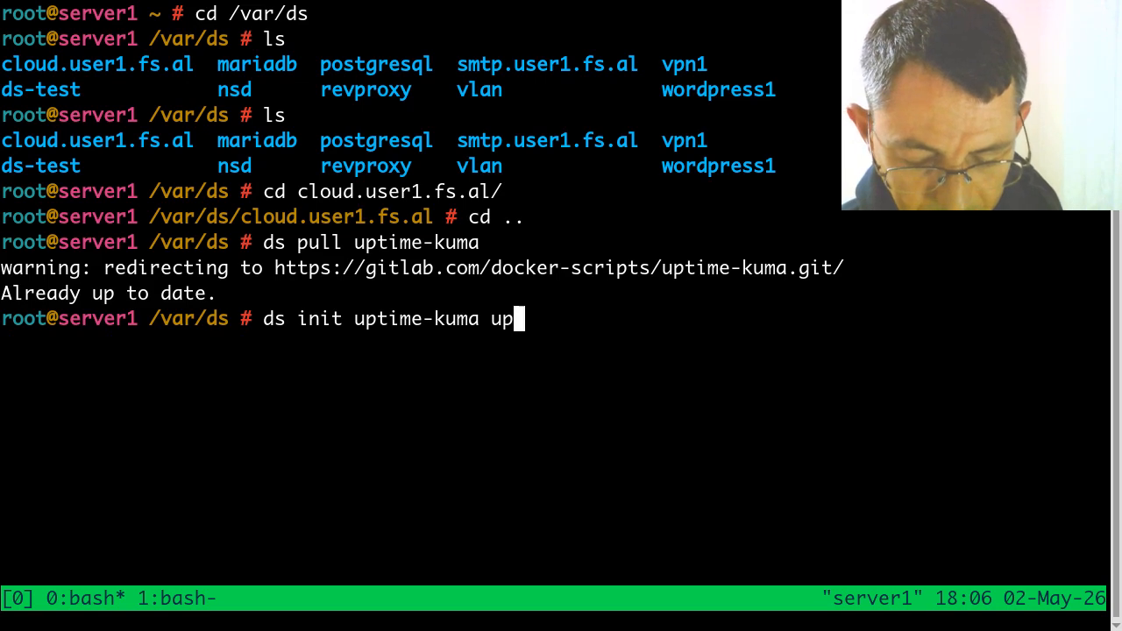
pyautogui.write('time.')
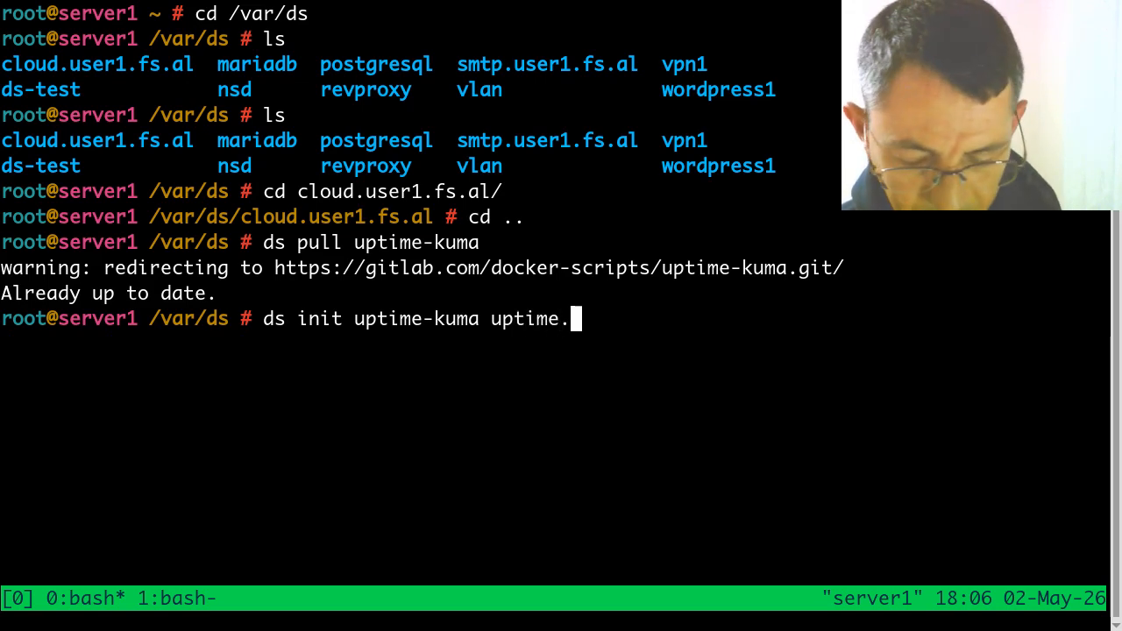
pyautogui.write('uner')
pyautogui.press('BackSpace')
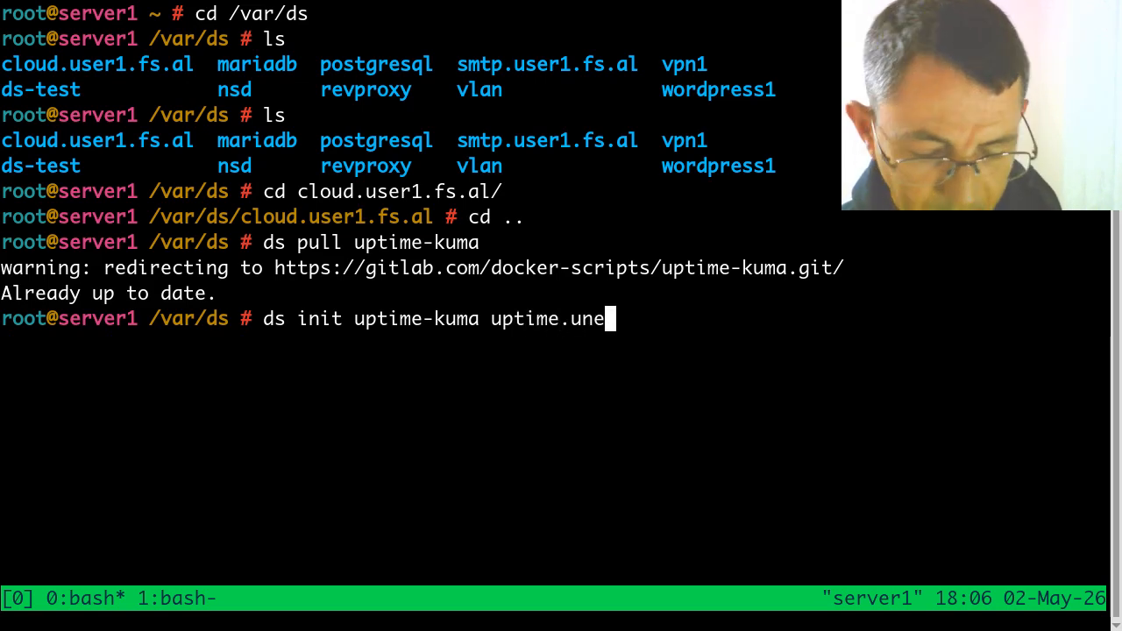
pyautogui.write('1')
pyautogui.press('BackSpace')
pyautogui.press('BackSpace')
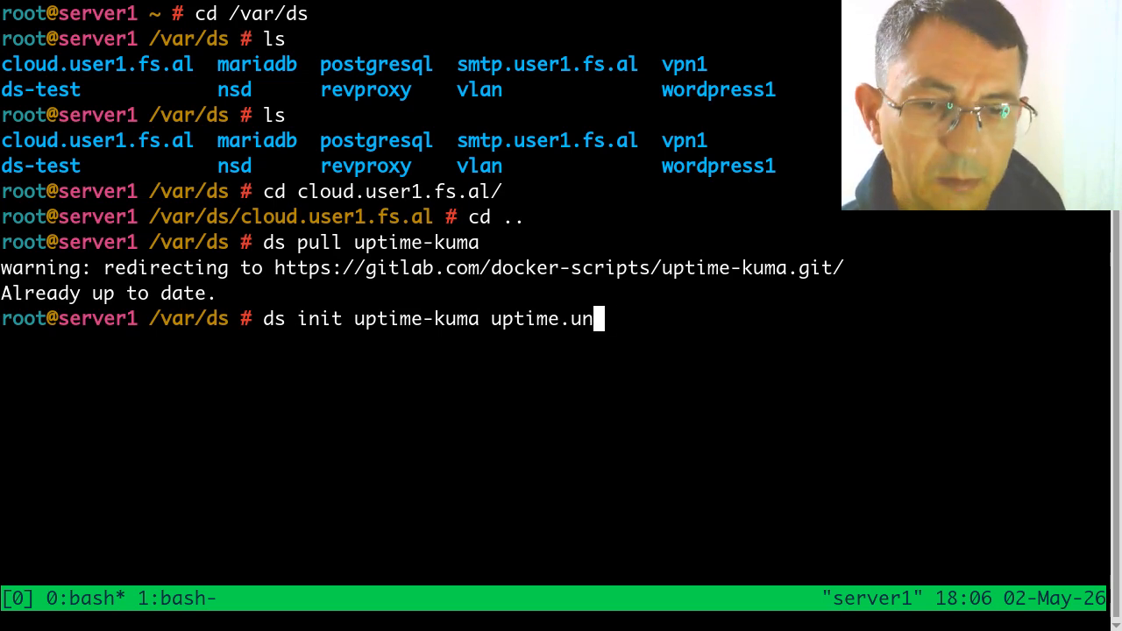
pyautogui.press('BackSpace')
pyautogui.write('ser1.f')
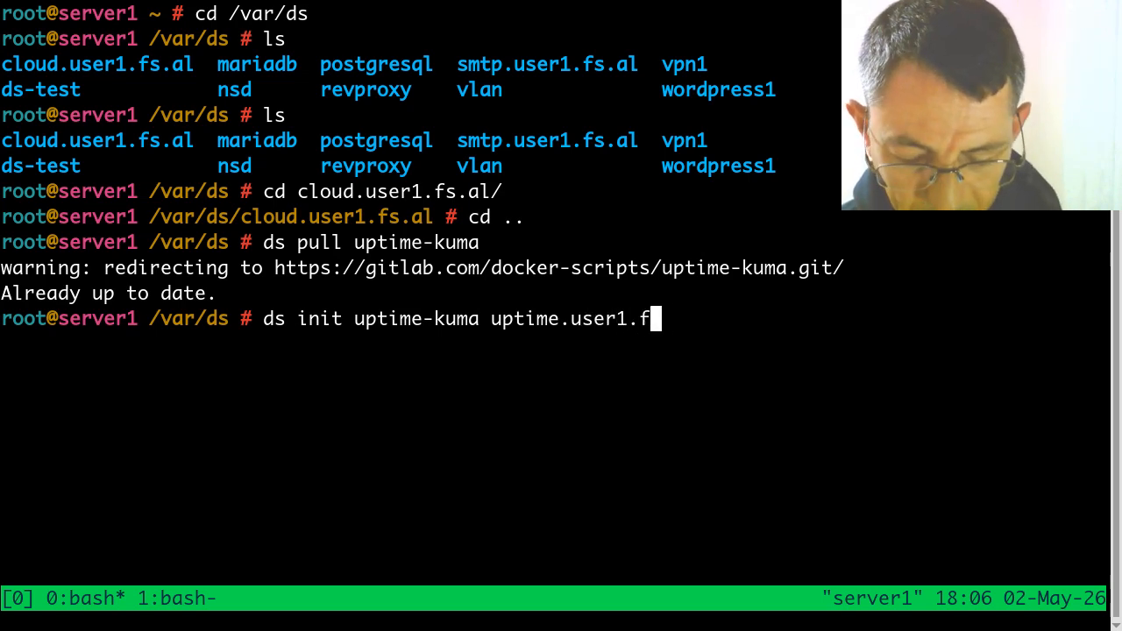
pyautogui.write('s.al')
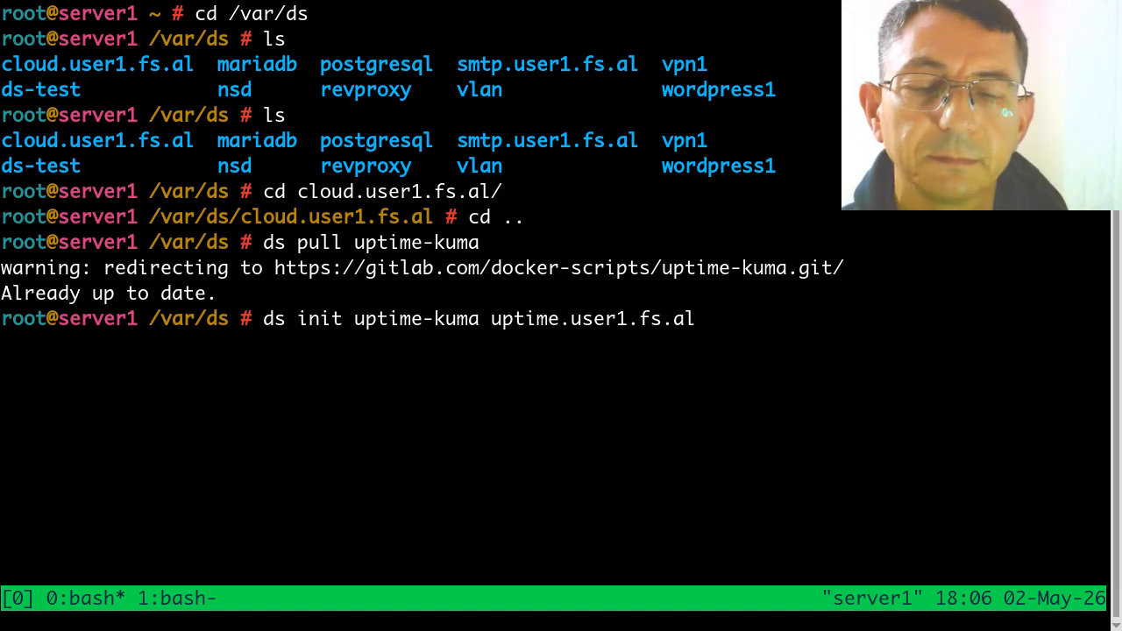
pyautogui.press('Return')
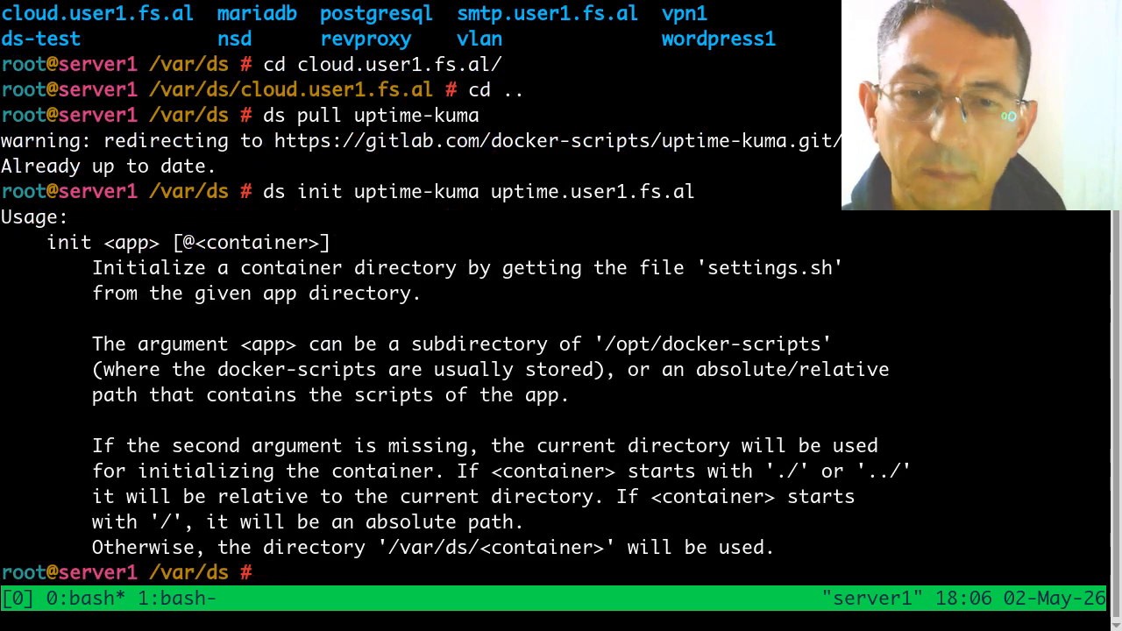
pyautogui.press('Up')
pyautogui.press('Left')
pyautogui.press('Left')
pyautogui.press('Left')
pyautogui.press('Left')
pyautogui.press('Left')
pyautogui.press('Left')
pyautogui.press('Left')
pyautogui.press('Left')
pyautogui.press('Left')
pyautogui.press('Left')
pyautogui.press('Left')
pyautogui.press('Left')
pyautogui.press('Left')
pyautogui.press('Left')
pyautogui.press('Left')
pyautogui.press('Left')
pyautogui.press('Left')
pyautogui.press('Left')
pyautogui.press('Left')
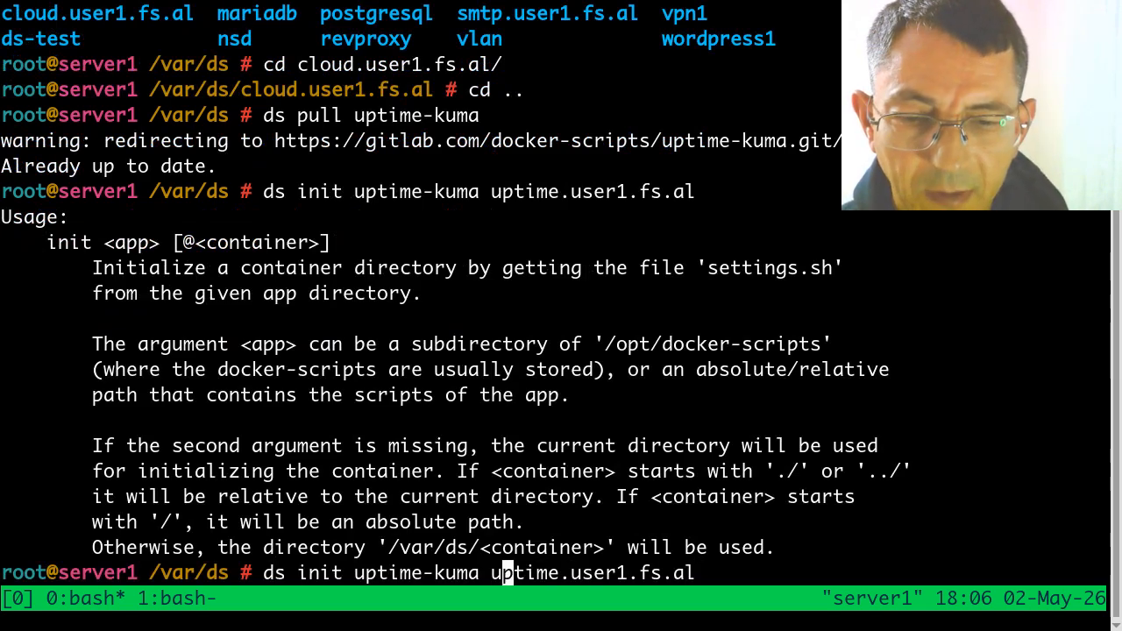
pyautogui.press('Right')
pyautogui.write('@')
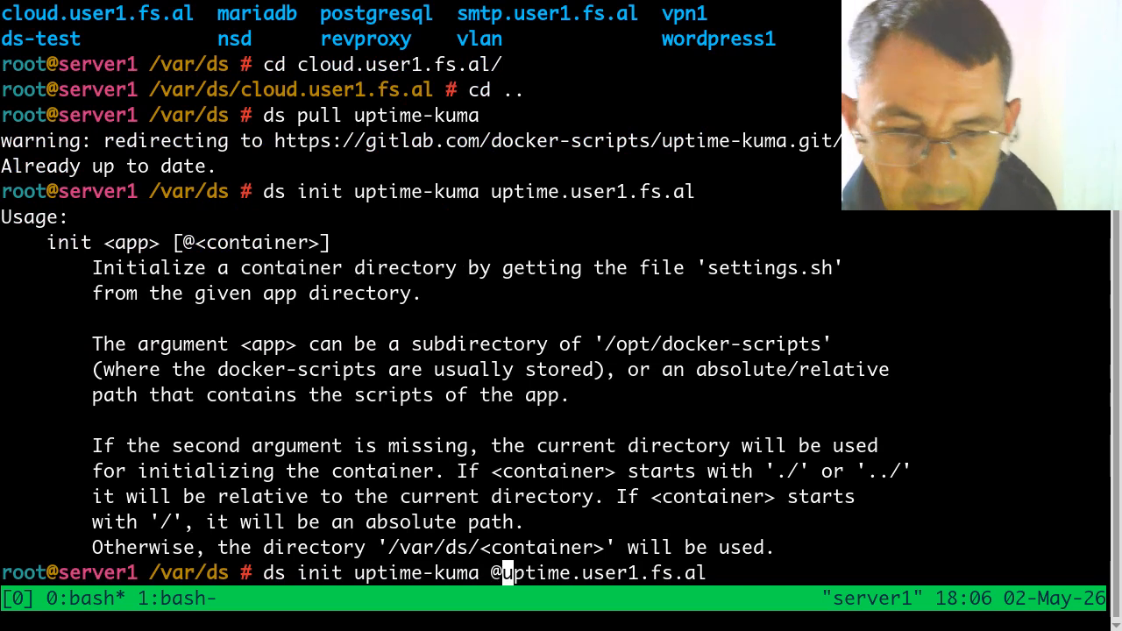
pyautogui.press('Return')
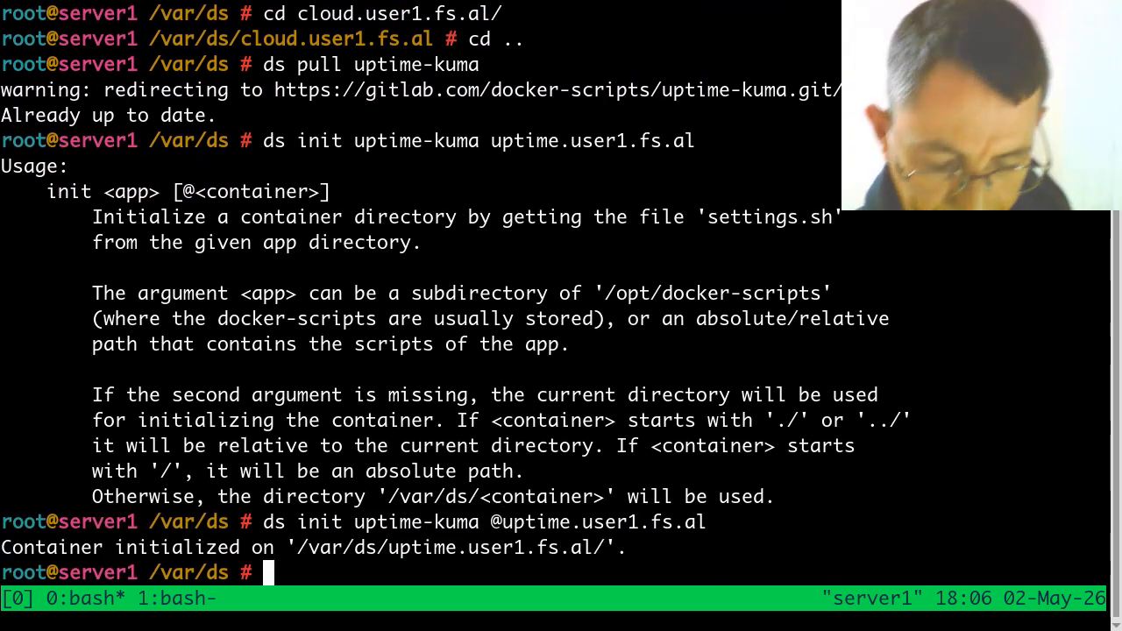
# Step: List /var/ds, enter the uptime.user1.fs.al directory, and list its contents
pyautogui.write('ls')
pyautogui.press('Return')
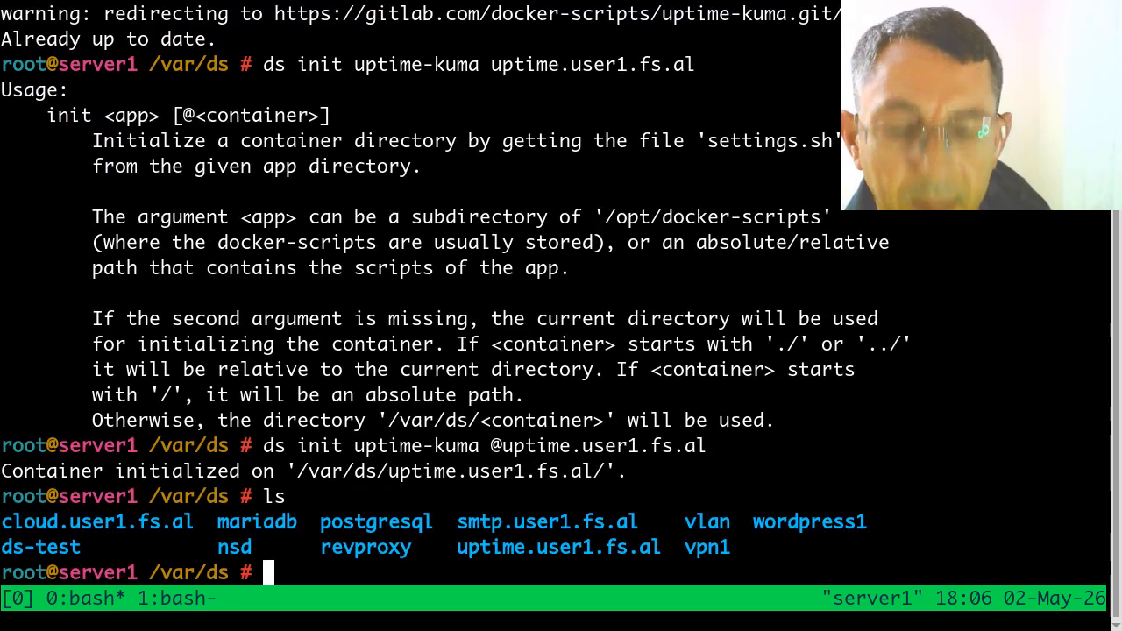
pyautogui.write('cd up')
pyautogui.press('Tab')
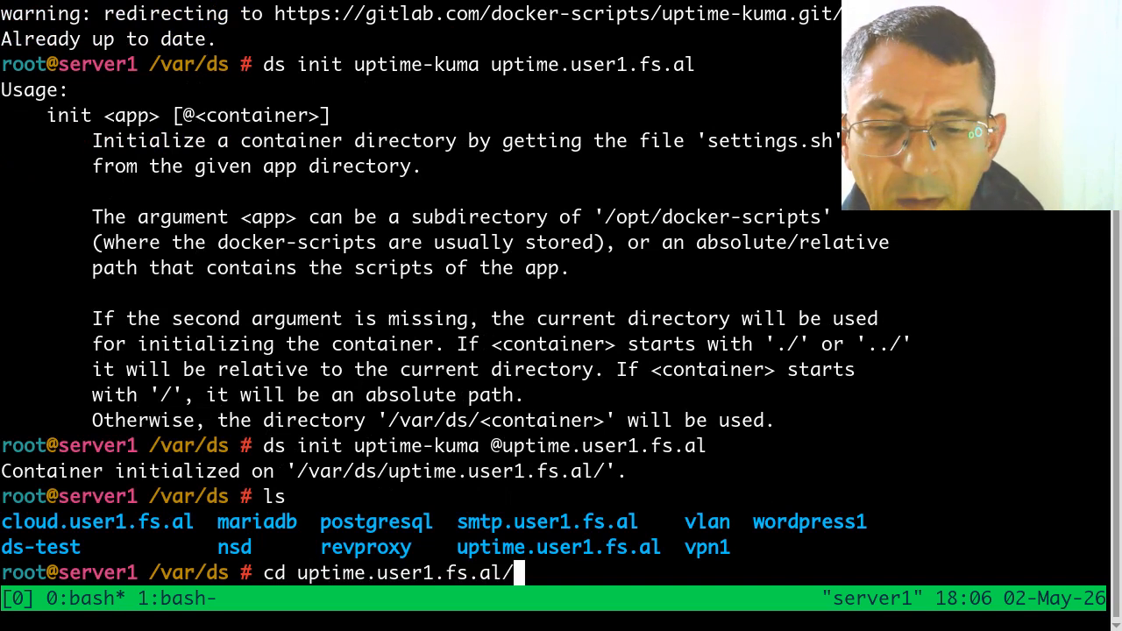
pyautogui.press('Return')
pyautogui.write('ls')
pyautogui.press('Return')
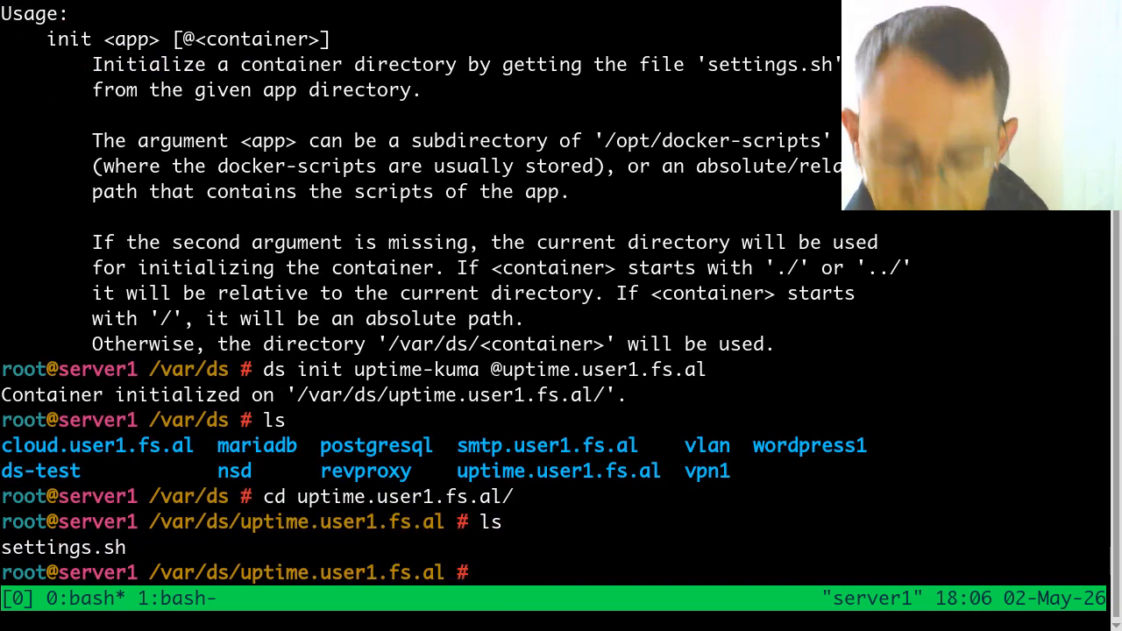
# Step: Review settings.sh in nano without changing it, and build the uptime-kuma container with ds make
pyautogui.write('nano se')
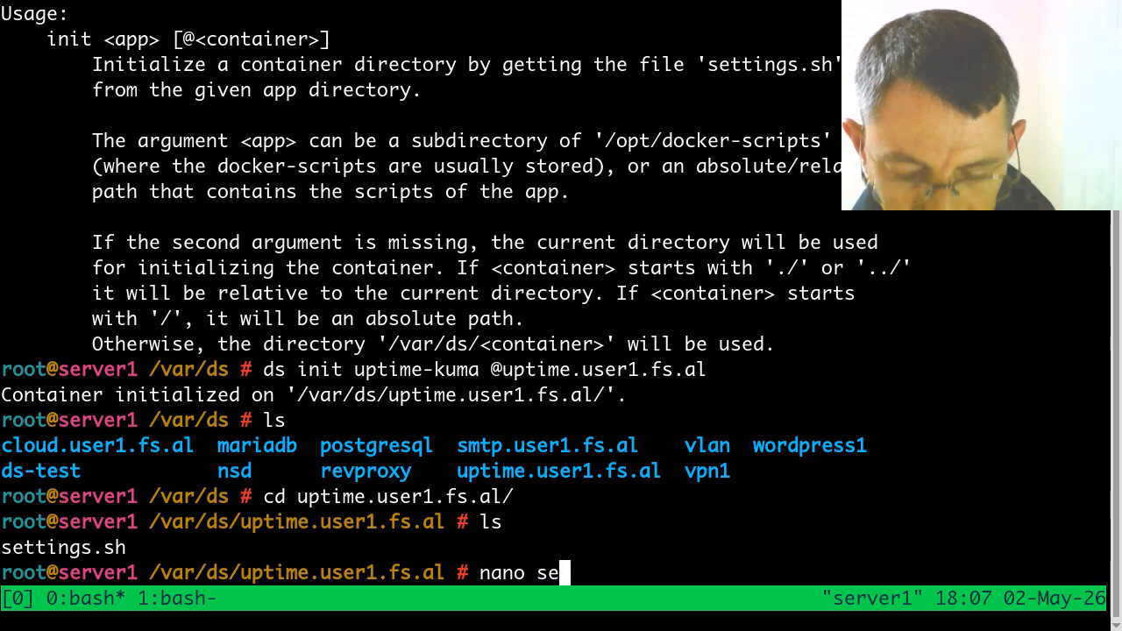
pyautogui.press('Tab')
pyautogui.press('Return')
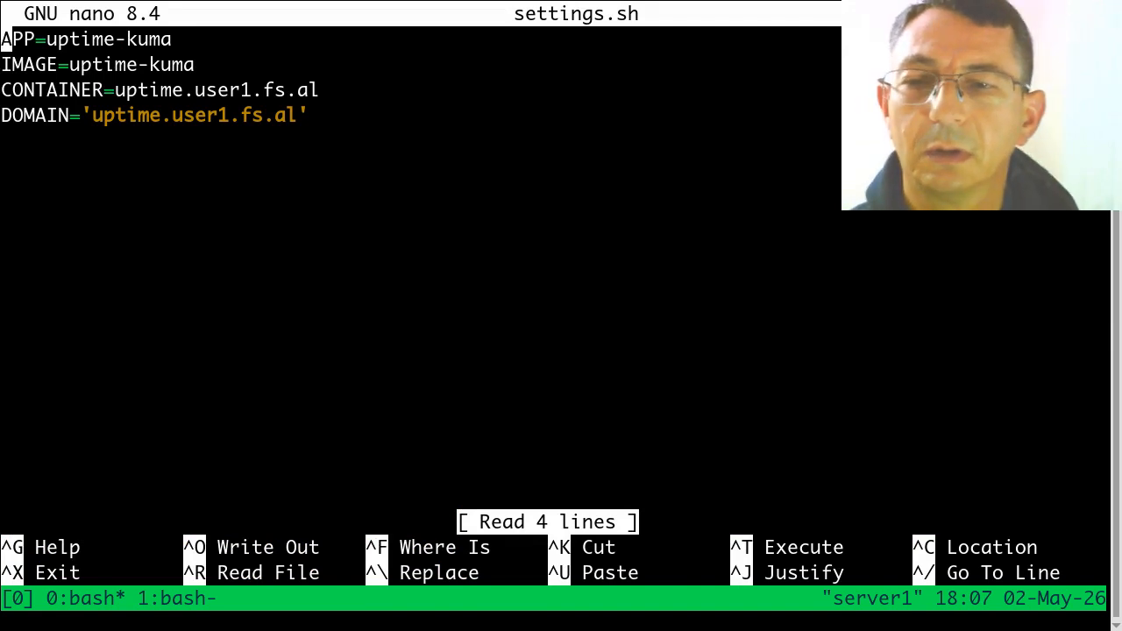
pyautogui.hotkey('ctrl', 'x')
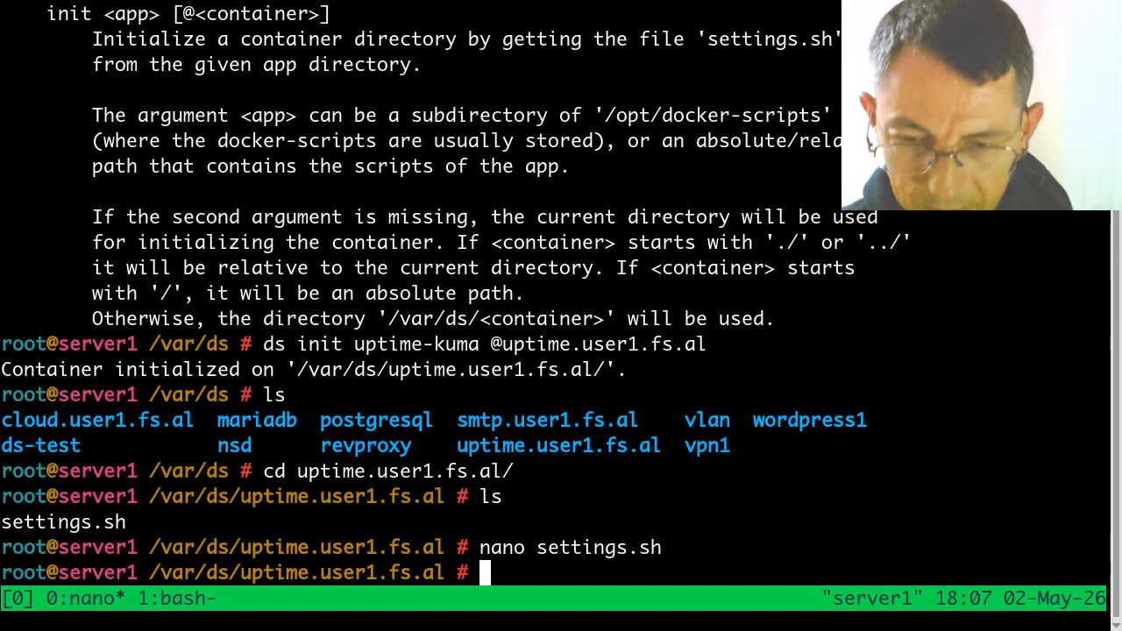
pyautogui.write('ds make')
pyautogui.press('Return')
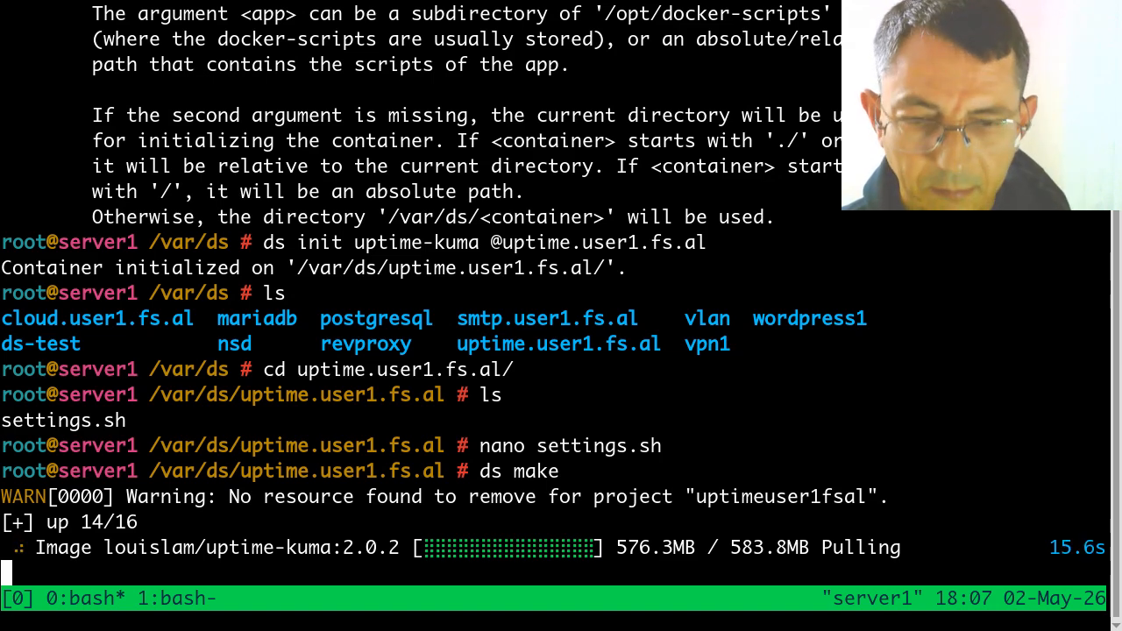
# Step: Show the directory tree of /opt/docker-scripts/uptime-kuma in the second tmux window, and return to the running ds make output
pyautogui.hotkey('ctrl', 'b')
pyautogui.write('1tree')
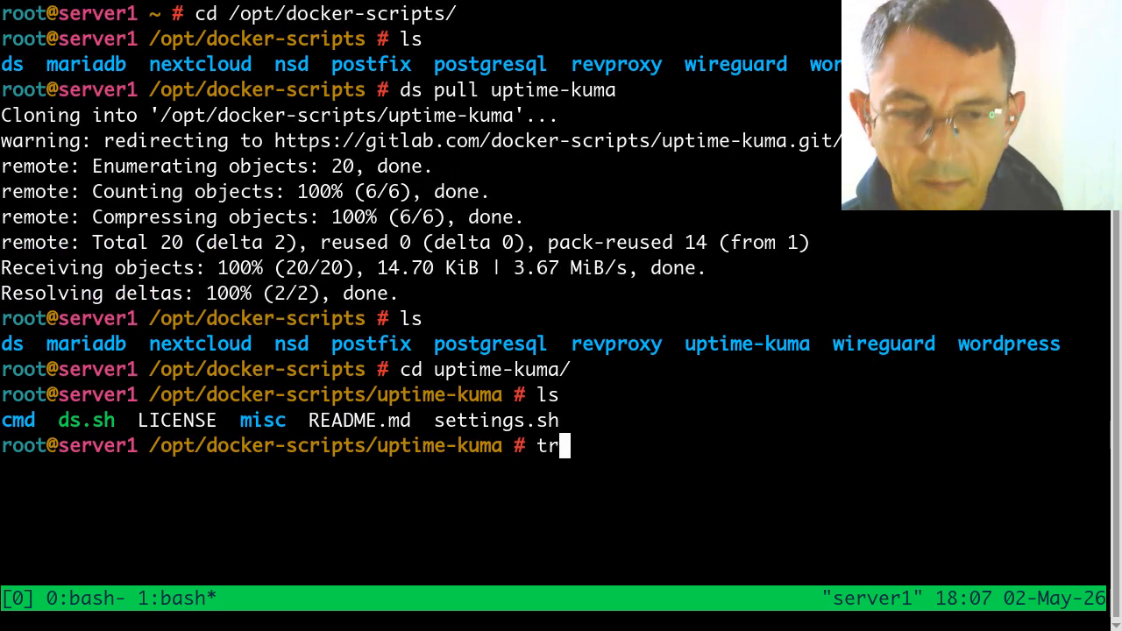
pyautogui.press('Return')
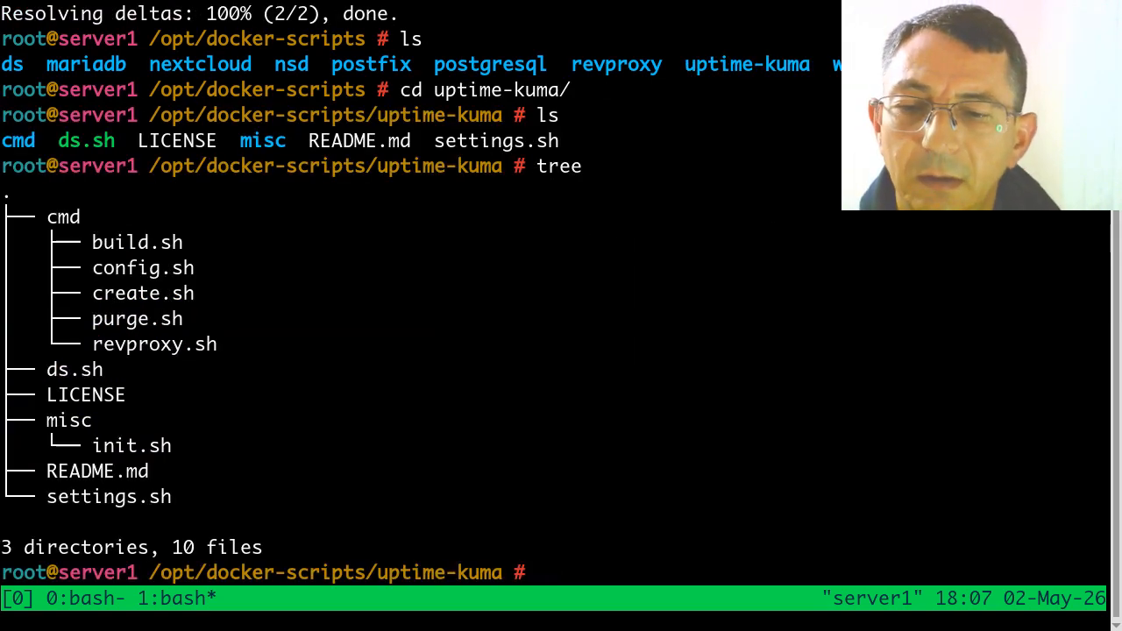
pyautogui.hotkey('ctrl', 'b')
pyautogui.press('0')
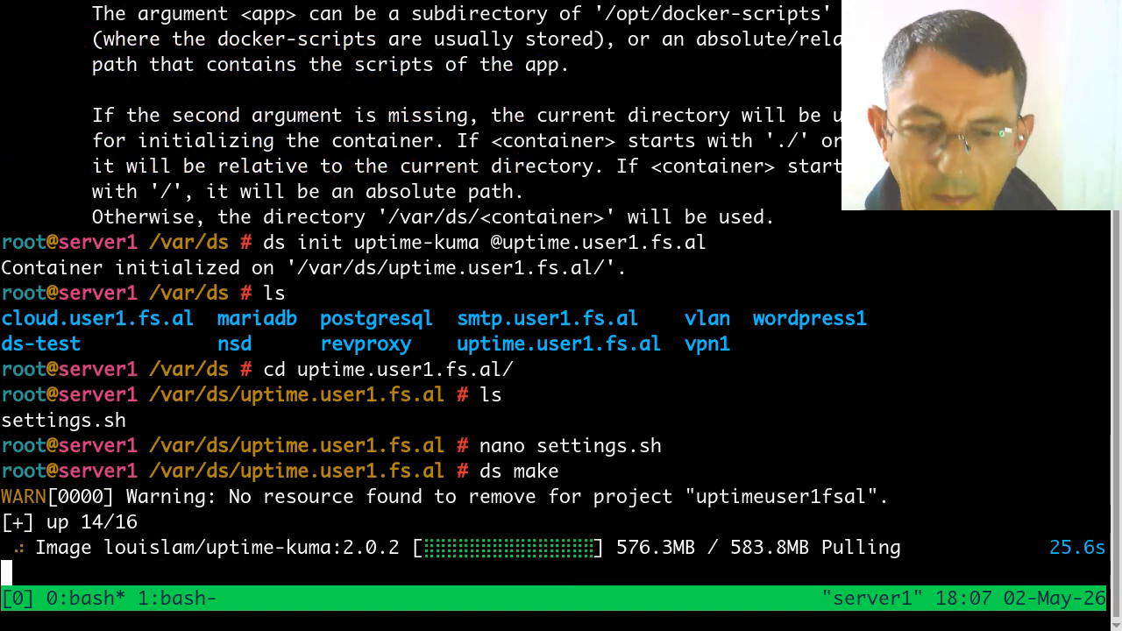
# Step: Return to the second tmux window and examine the uptime-kuma directory tree, focusing on ds.sh and the scripts in cmd
pyautogui.hotkey('ctrl', 'b')
pyautogui.press('1')
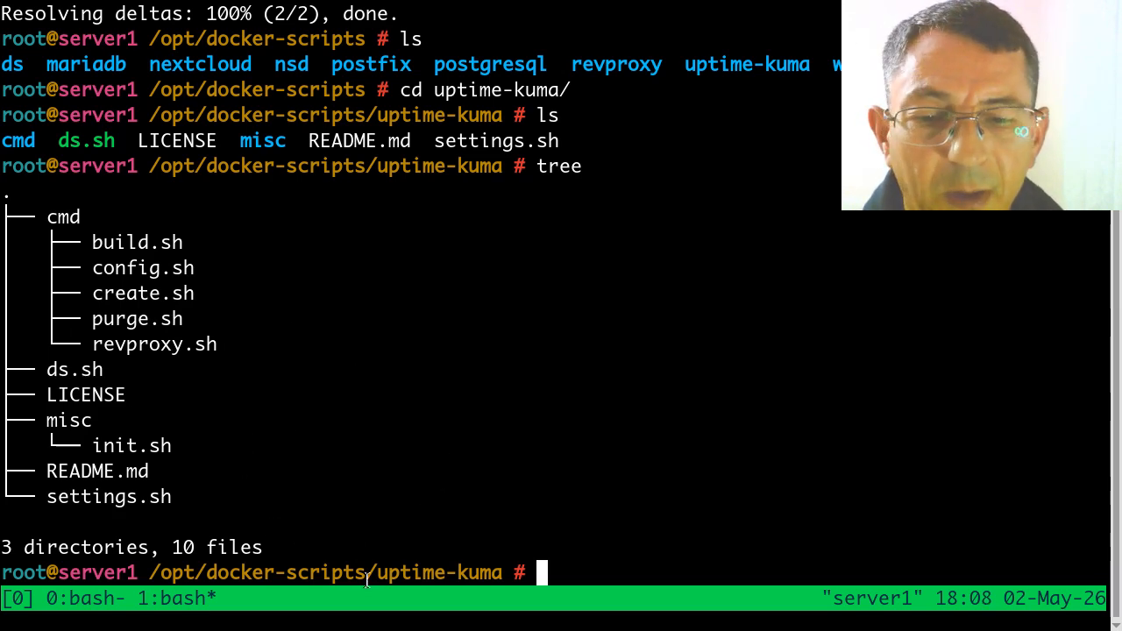
pyautogui.moveTo(378, 573); pyautogui.dragTo(502, 569)
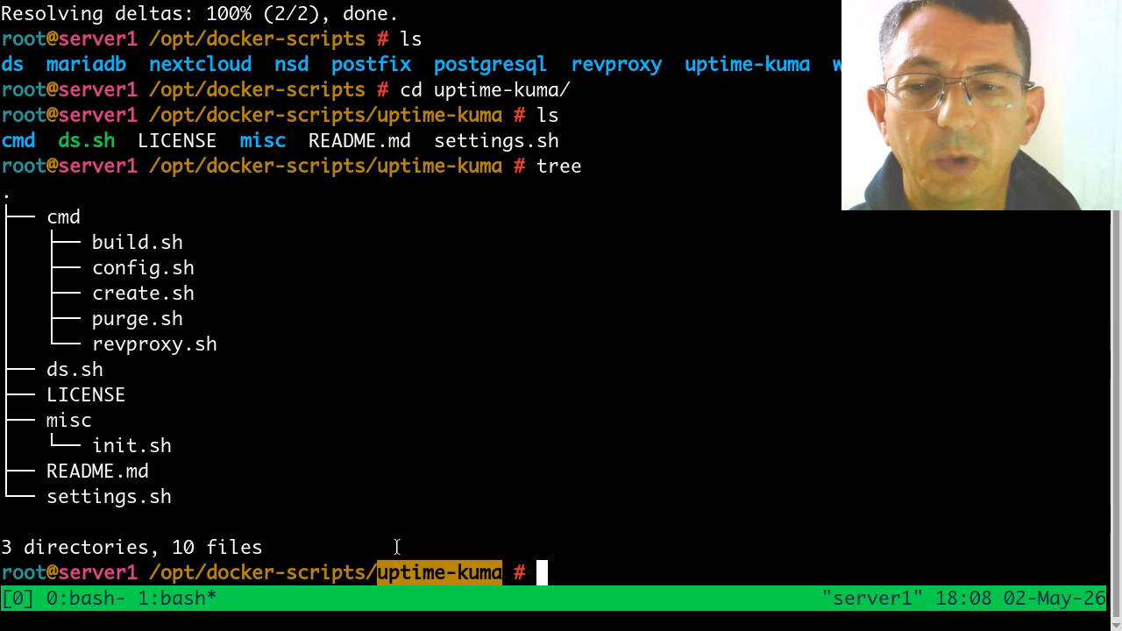
pyautogui.moveTo(43, 369); pyautogui.dragTo(107, 371)
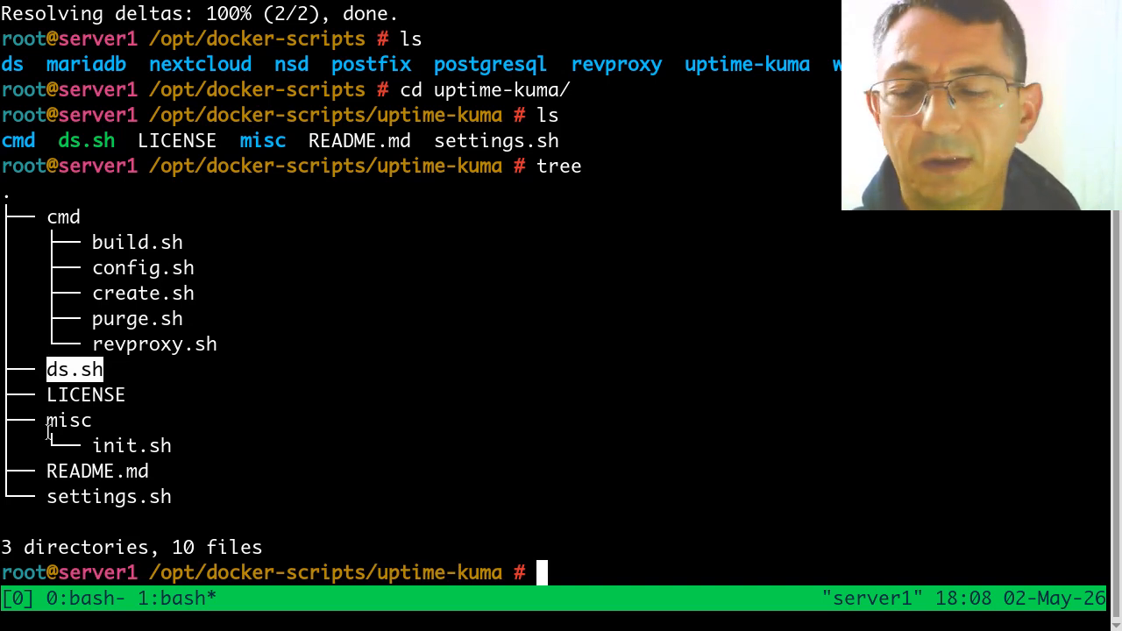
pyautogui.click(231, 342)
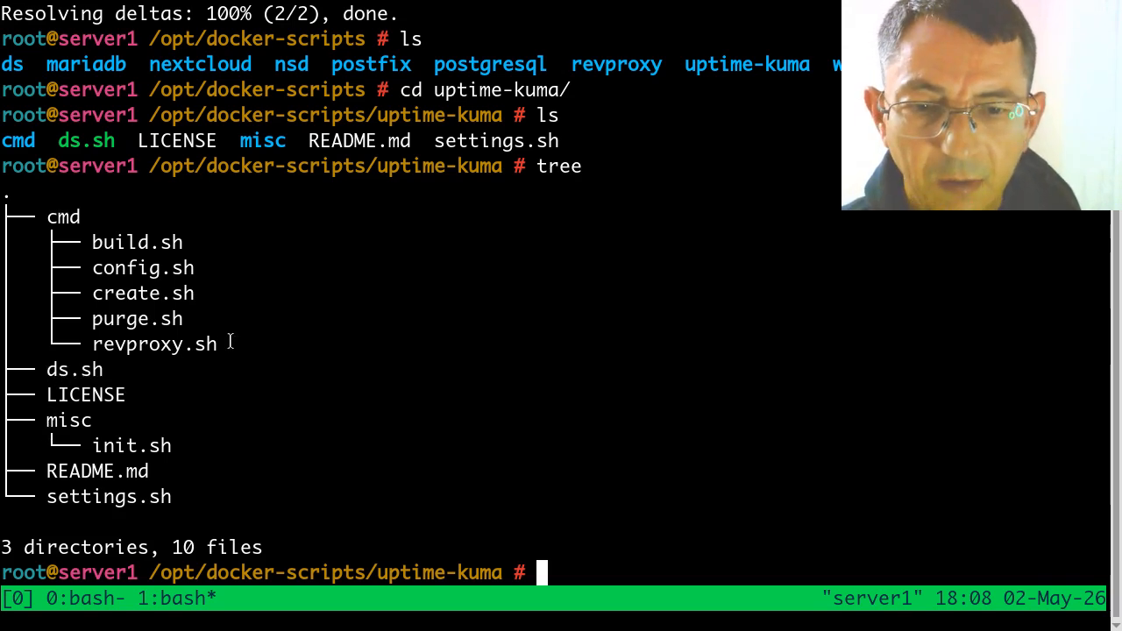
pyautogui.doubleClick(132, 245)
pyautogui.click(120, 272)
pyautogui.doubleClick(120, 273)
pyautogui.click(115, 290)
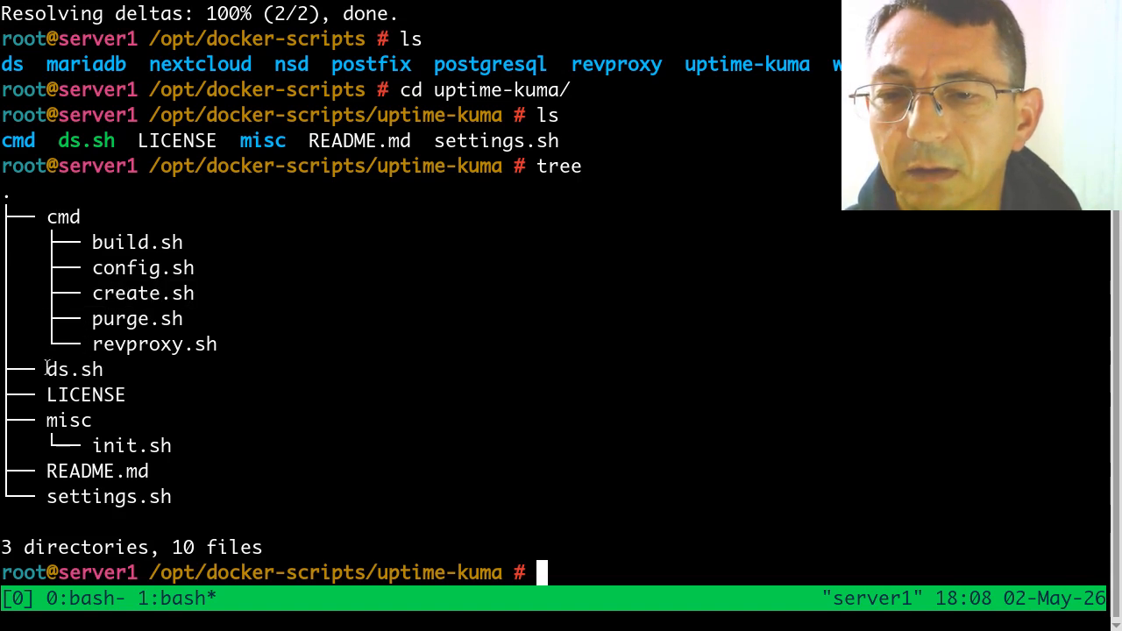
pyautogui.moveTo(47, 369); pyautogui.dragTo(106, 369)
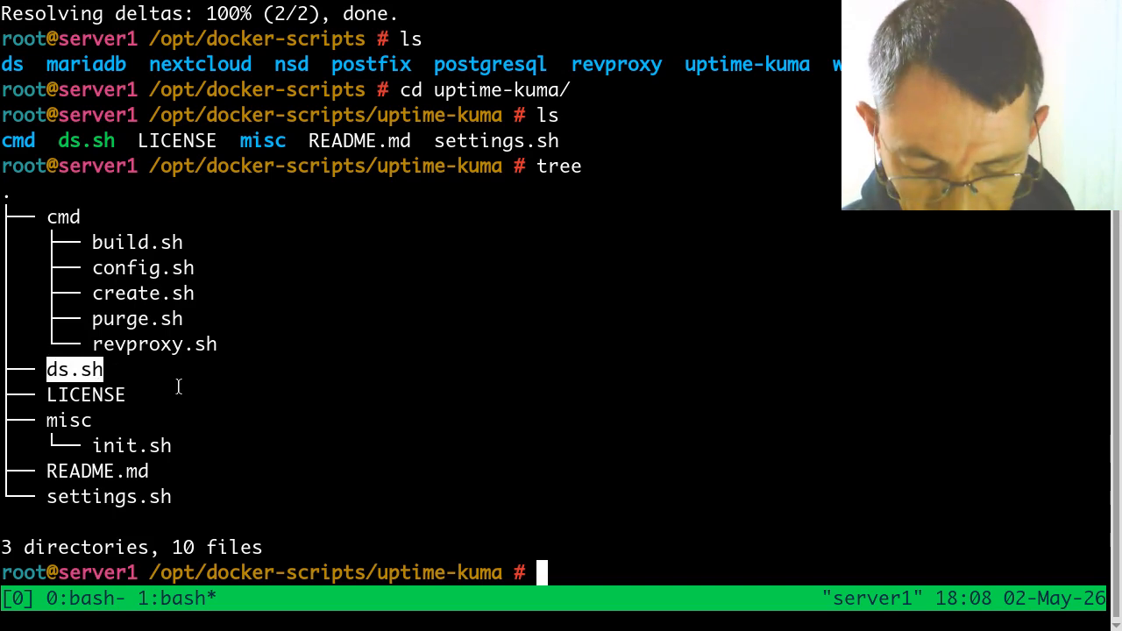
# Step: Open ds.sh in nano and examine the cmd_start, cmd_stop and cmd_restart functions
pyautogui.write('nano ds.sh')
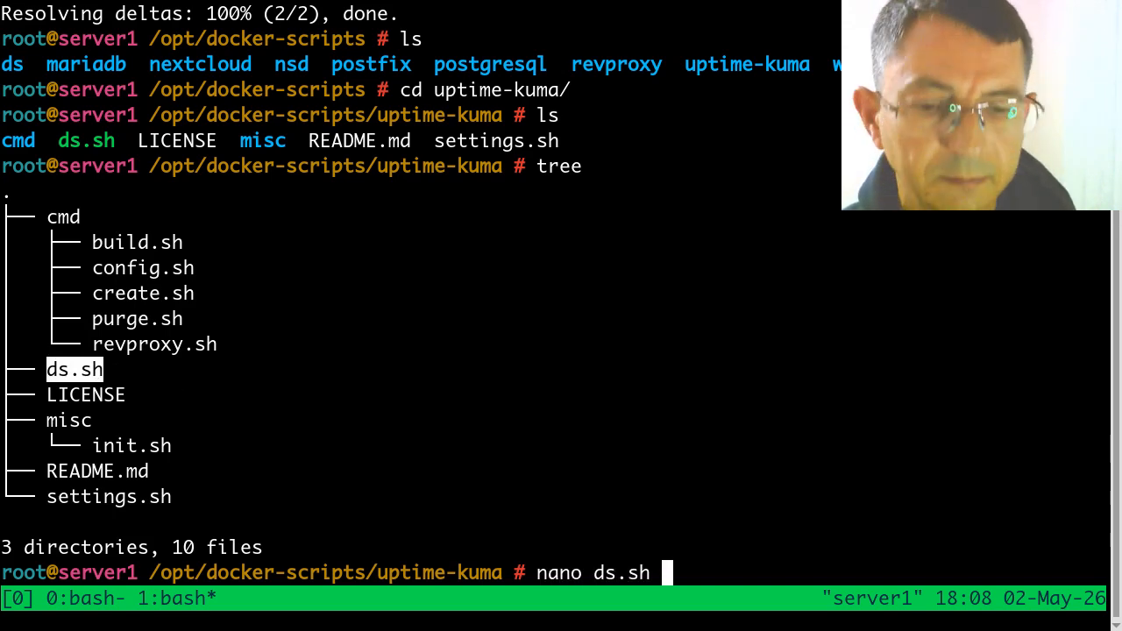
pyautogui.press('Return')
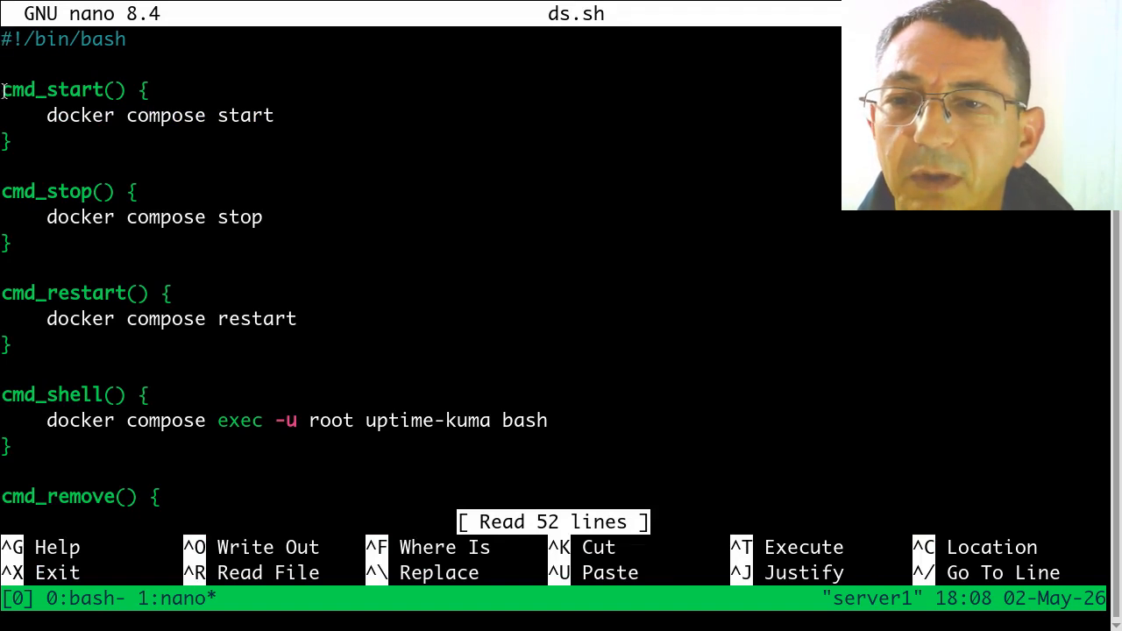
pyautogui.moveTo(4, 90); pyautogui.dragTo(124, 91)
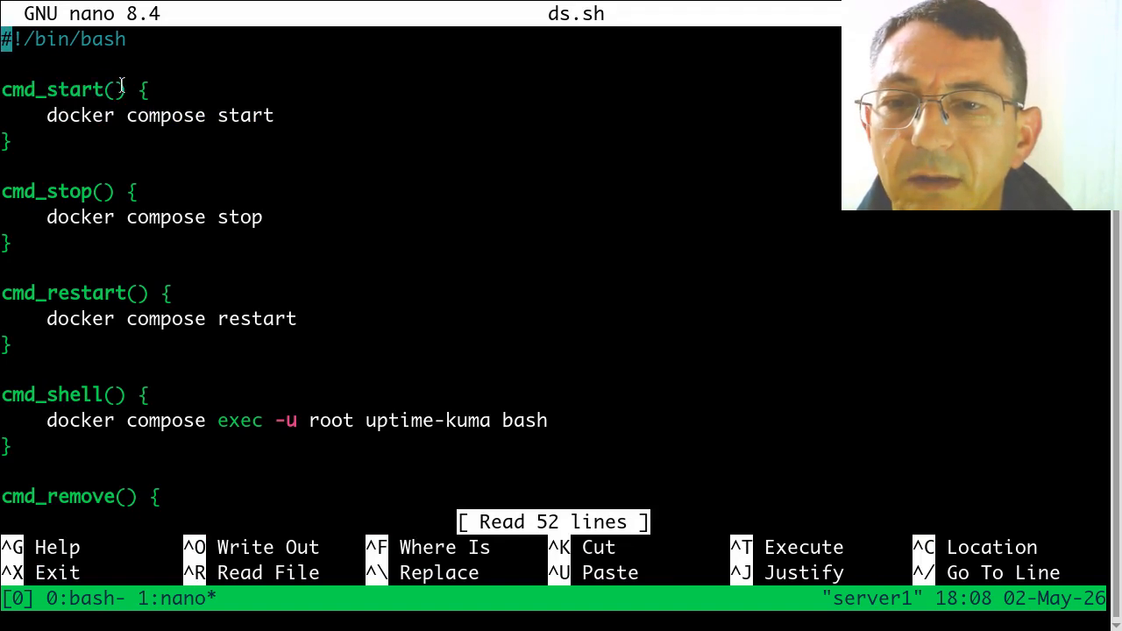
pyautogui.moveTo(45, 117); pyautogui.dragTo(265, 118)
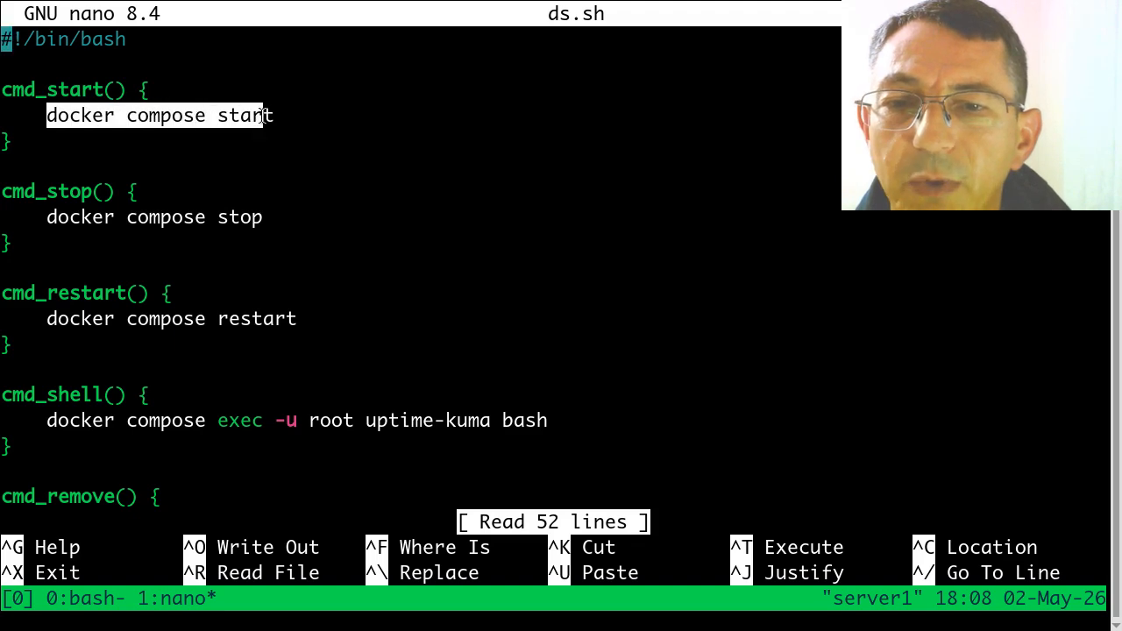
pyautogui.moveTo(4, 191); pyautogui.dragTo(261, 217)
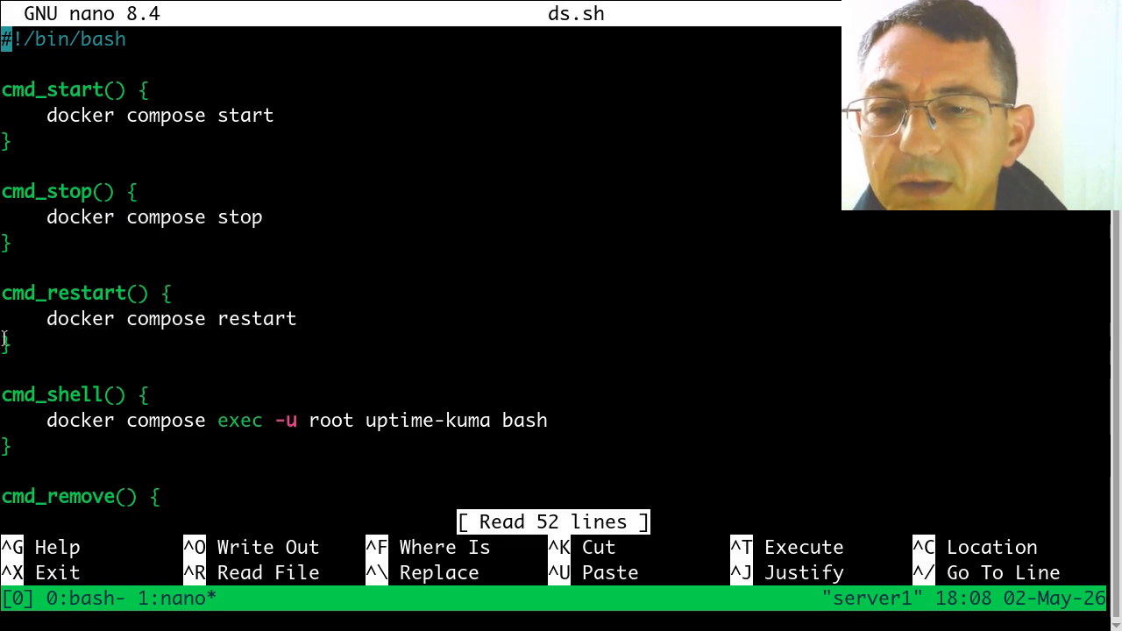
pyautogui.press('Down')
pyautogui.press('Down')
pyautogui.press('Down')
pyautogui.press('Down')
pyautogui.press('Down')
pyautogui.press('Down')
pyautogui.press('Down')
pyautogui.press('Down')
pyautogui.press('Down')
pyautogui.press('Down')
pyautogui.press('Down')
pyautogui.press('Down')
pyautogui.press('Down')
pyautogui.press('Down')
pyautogui.press('Down')
pyautogui.press('Down')
pyautogui.press('Down')
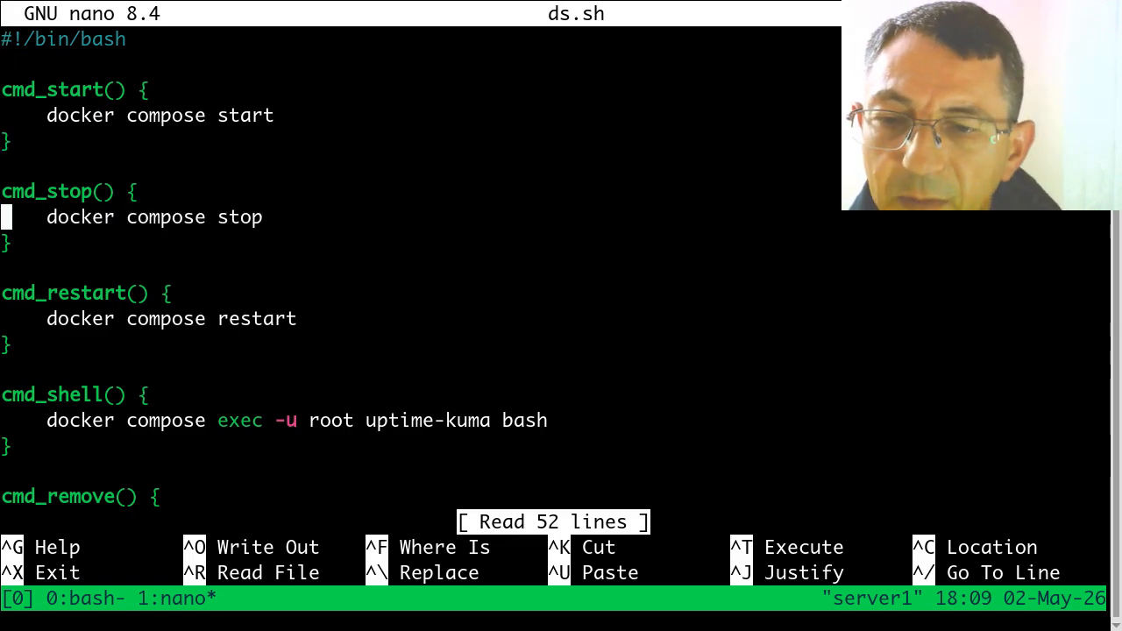
# Step: Examine the cmd_shell and cmd_remove functions in ds.sh, continuing to the cmd_make function
pyautogui.press('Down')
pyautogui.press('Down')
pyautogui.press('Down')
pyautogui.press('Down')
pyautogui.press('Down')
pyautogui.press('Down')
pyautogui.press('Down')
pyautogui.press('Down')
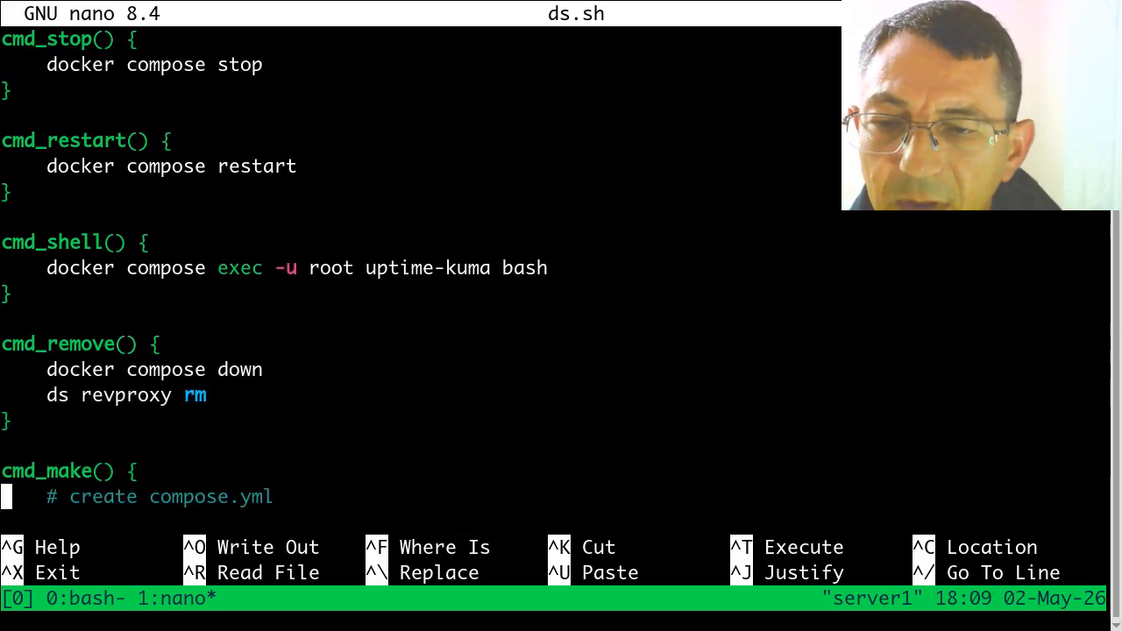
pyautogui.press('Down')
pyautogui.press('Down')
pyautogui.press('Down')
pyautogui.press('Down')
pyautogui.press('Down')
pyautogui.press('Down')
pyautogui.press('Down')
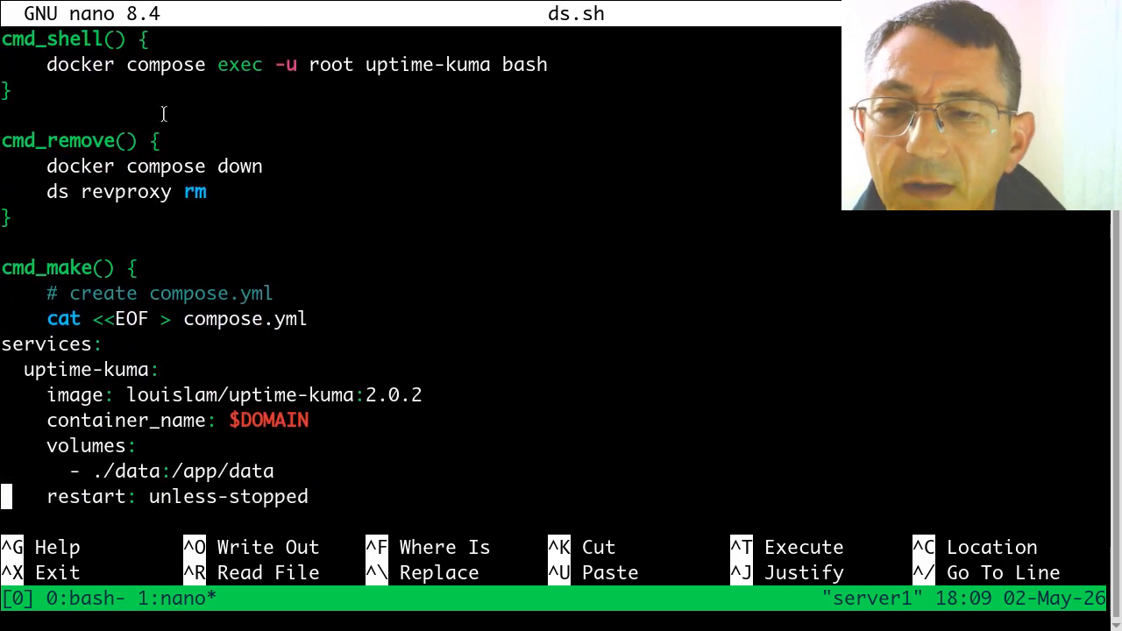
pyautogui.moveTo(3, 269); pyautogui.dragTo(113, 269)
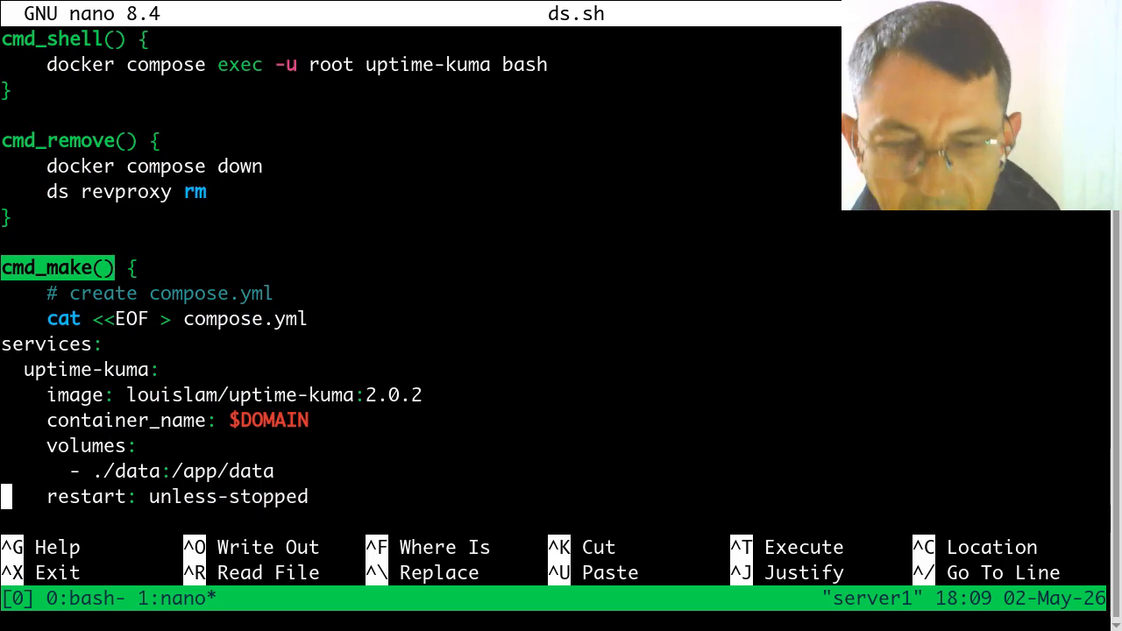
# Step: Enter ds make at the first tmux window's prompt without running it, and return to ds.sh in the second window
pyautogui.hotkey('ctrl', 'b')
pyautogui.write('0ds make')
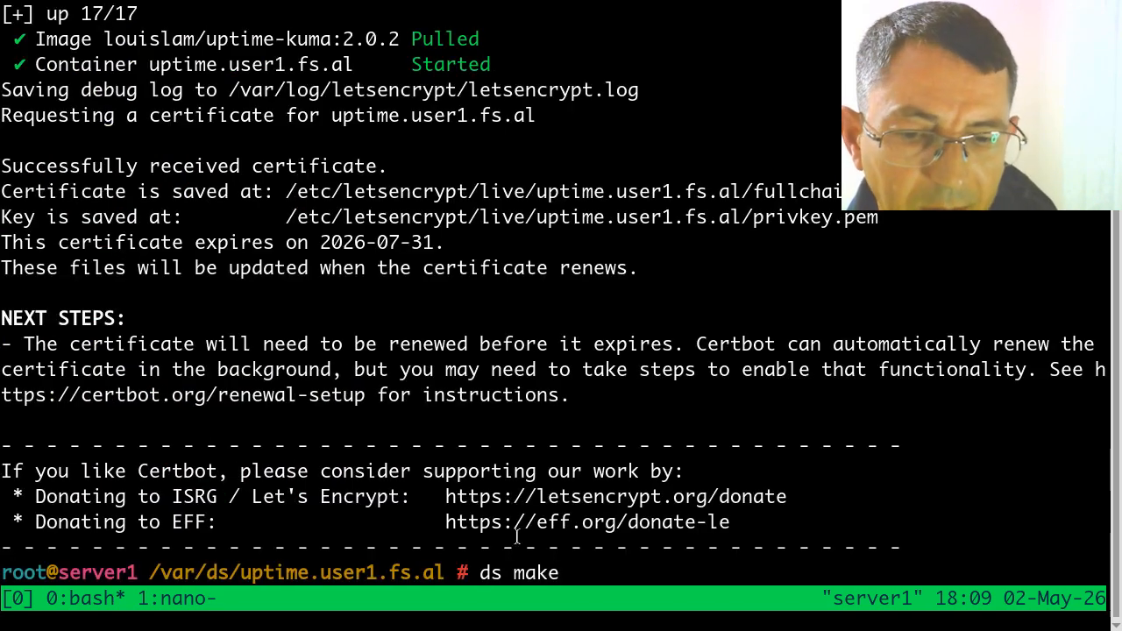
pyautogui.moveTo(469, 572); pyautogui.dragTo(558, 573)
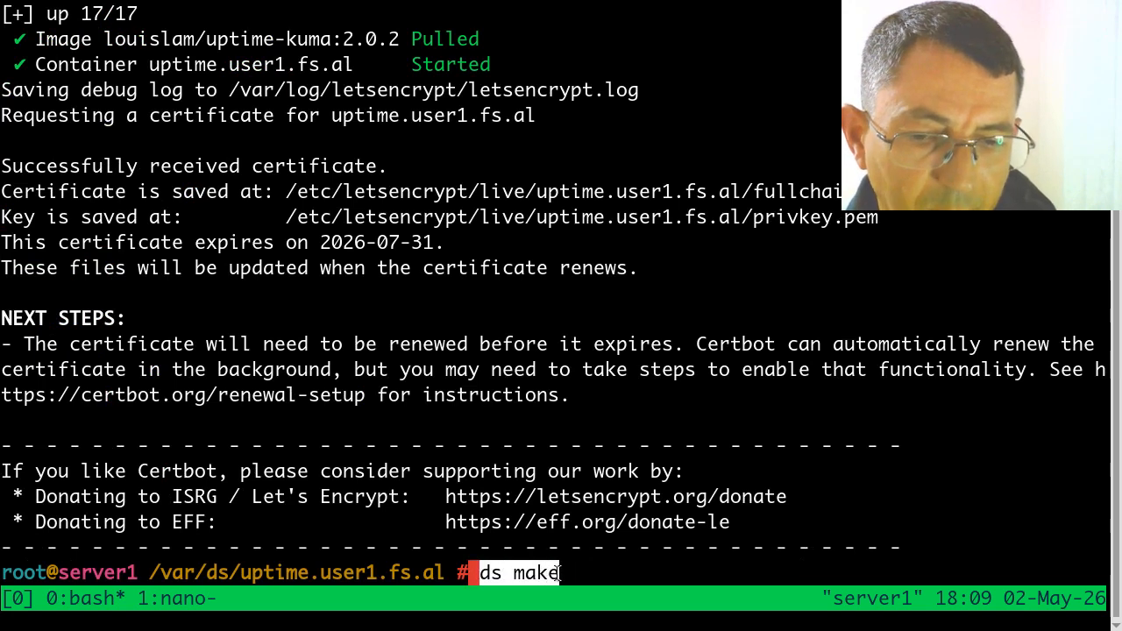
pyautogui.click(558, 573)
pyautogui.hotkey('ctrl', 'b')
pyautogui.press('1')
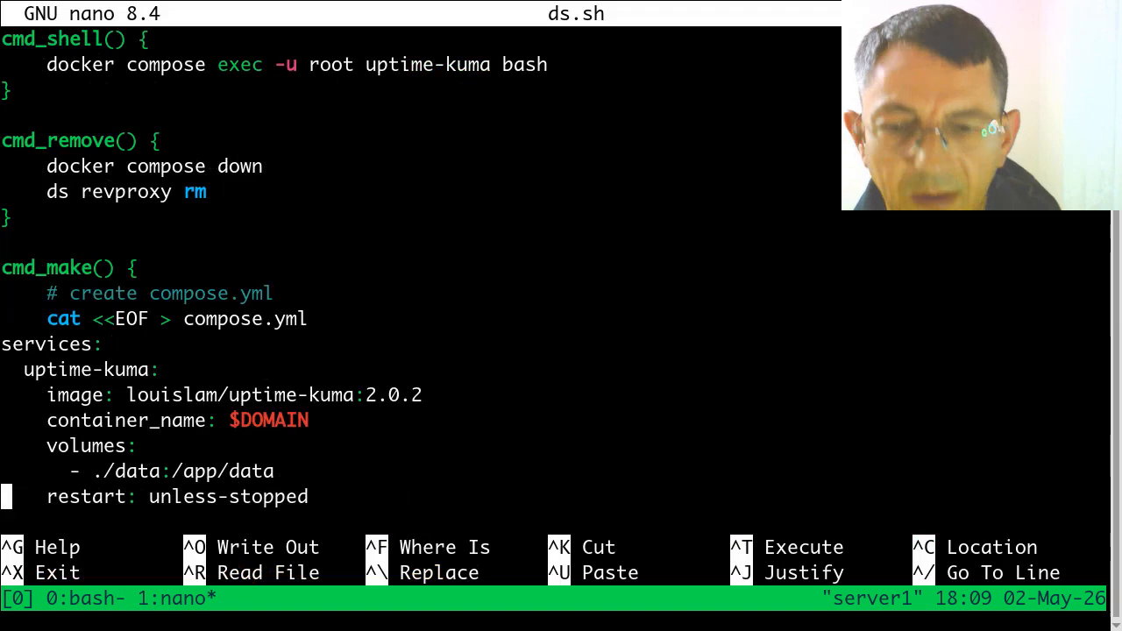
# Step: Examine how cmd_make in ds.sh generates compose.yml, including its uptime-kuma service and network definitions
pyautogui.moveTo(92, 268); pyautogui.dragTo(1, 267)
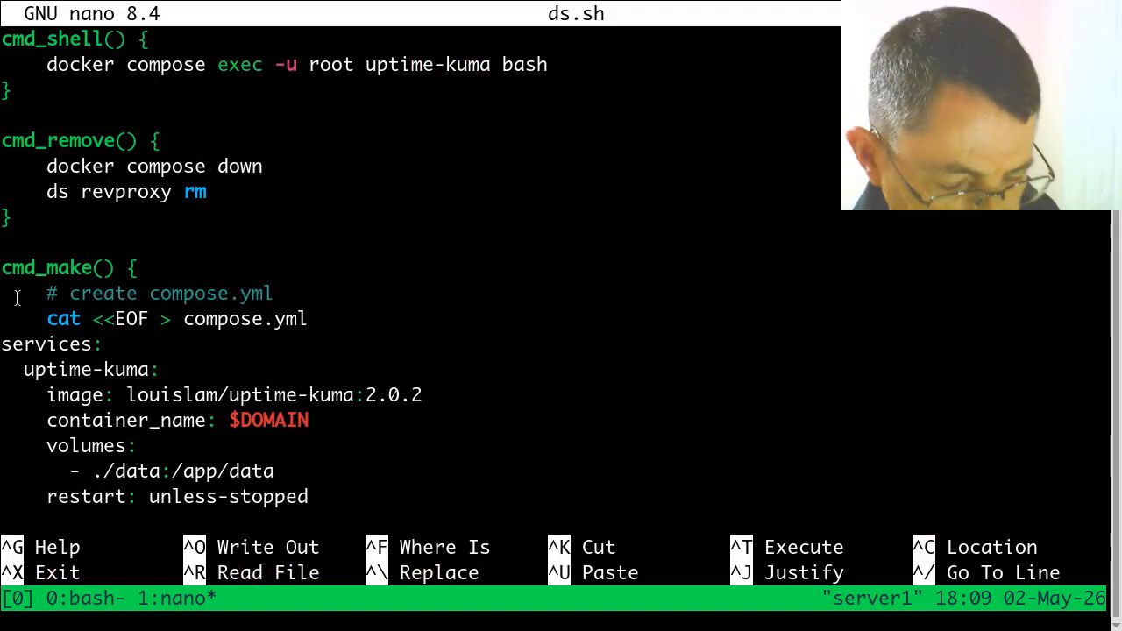
pyautogui.press('Down')
pyautogui.press('Down')
pyautogui.press('Down')
pyautogui.press('Down')
pyautogui.press('Down')
pyautogui.press('Down')
pyautogui.press('Down')
pyautogui.press('Down')
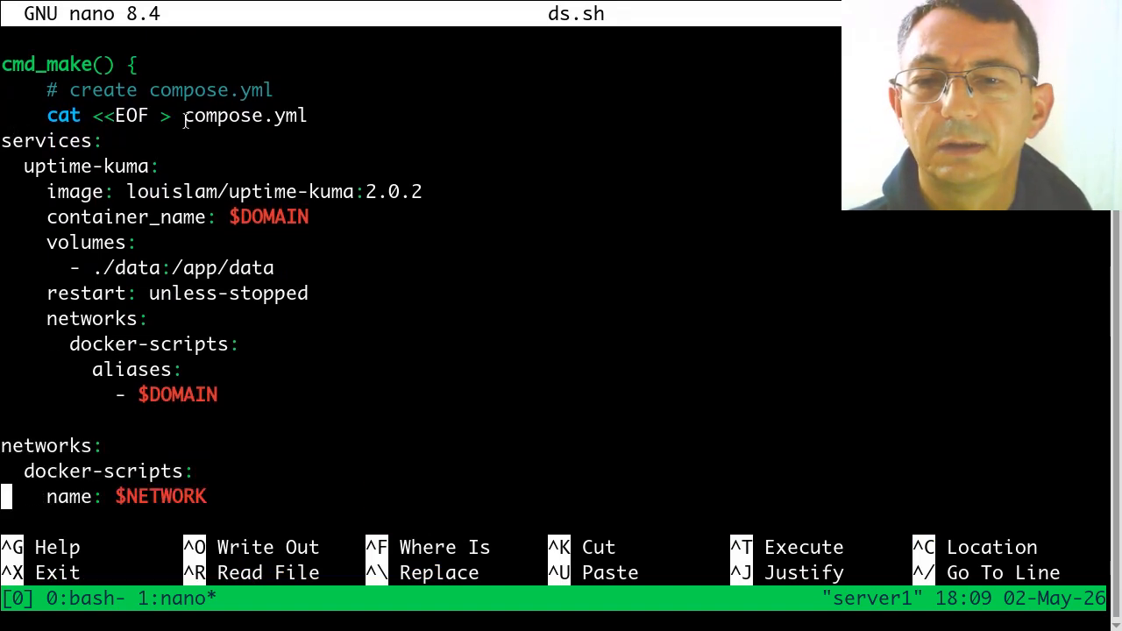
pyautogui.moveTo(183, 116); pyautogui.dragTo(311, 122)
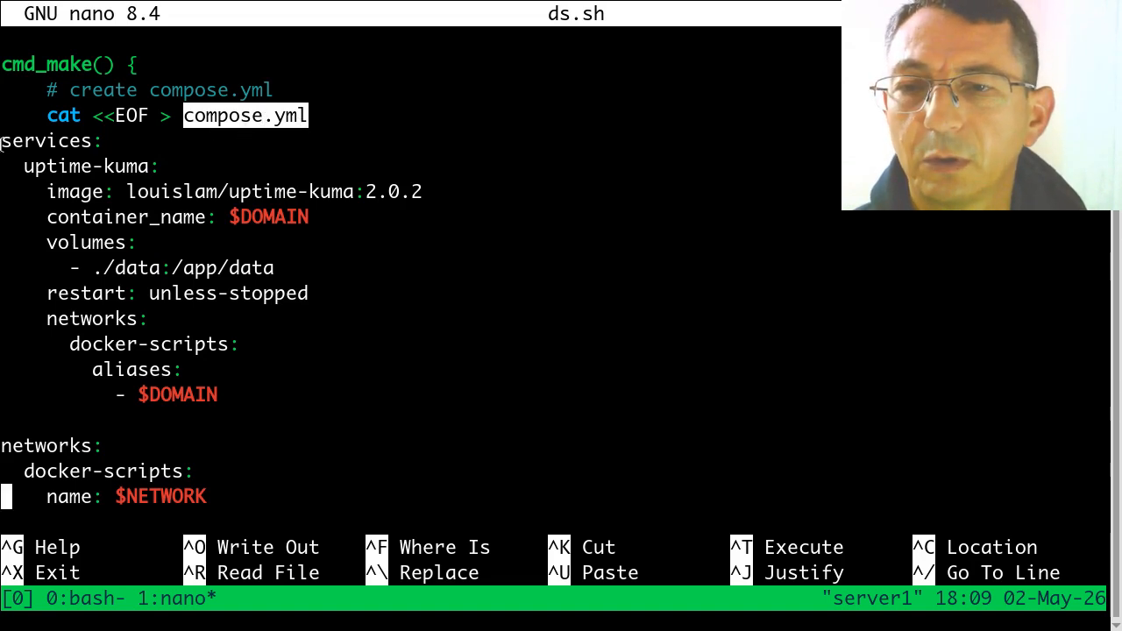
pyautogui.moveTo(2, 151); pyautogui.dragTo(3, 409)
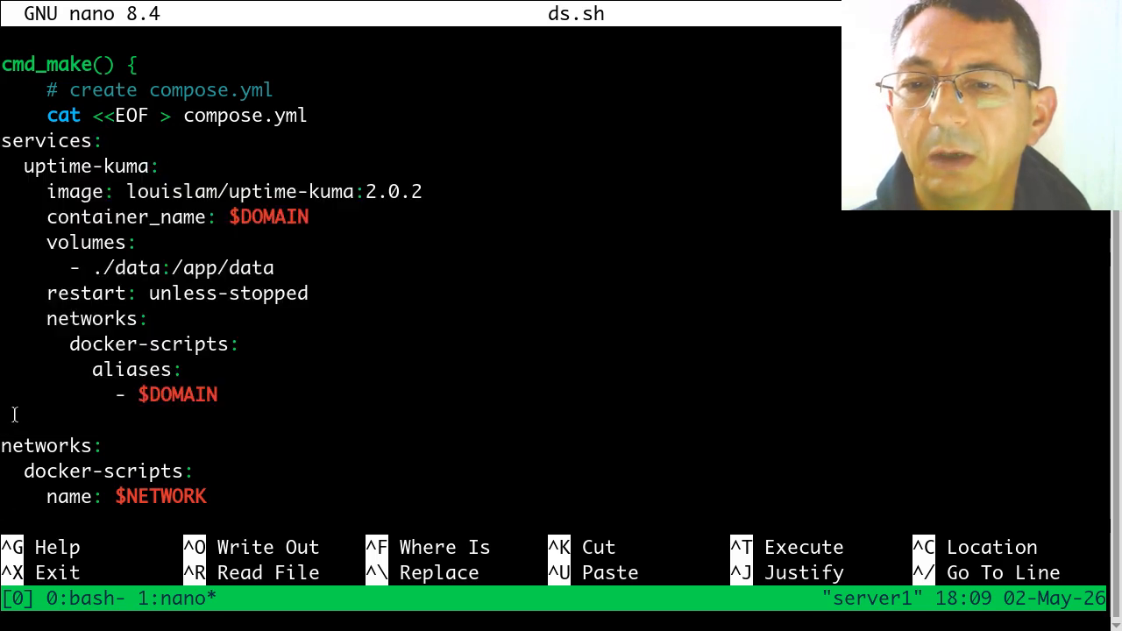
# Step: Examine the rest of cmd_make, covering the docker compose down and up commands and the ds revproxy add and ssl-cert calls
pyautogui.press('Down')
pyautogui.press('Down')
pyautogui.press('Down')
pyautogui.press('Down')
pyautogui.press('Down')
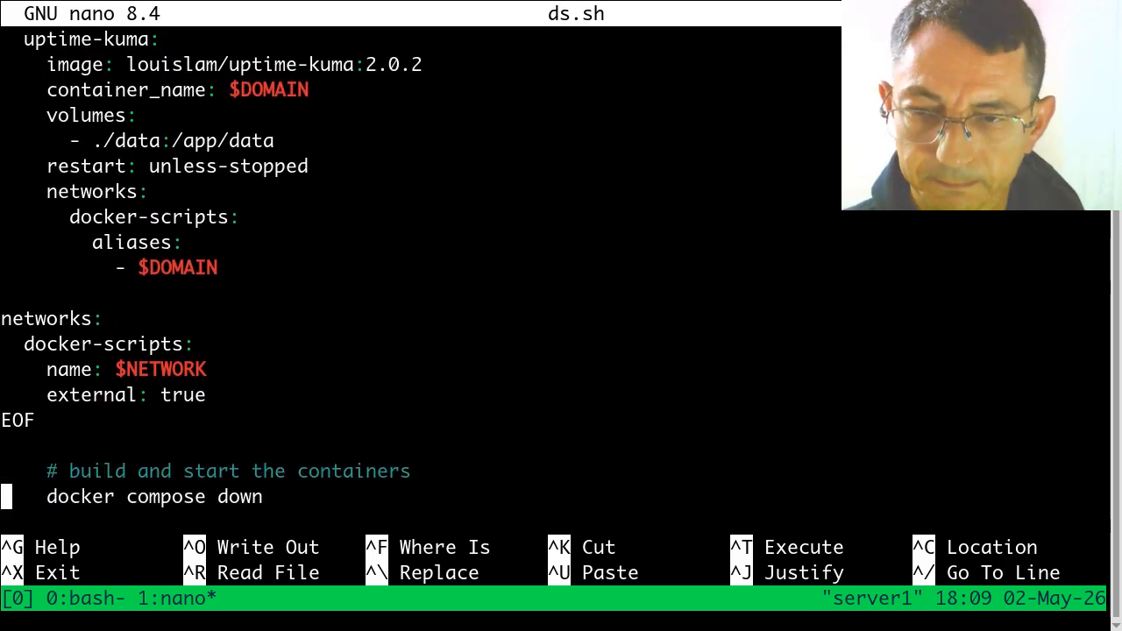
pyautogui.press('Down')
pyautogui.press('Down')
pyautogui.press('Down')
pyautogui.press('Down')
pyautogui.press('Down')
pyautogui.press('Down')
pyautogui.press('Down')
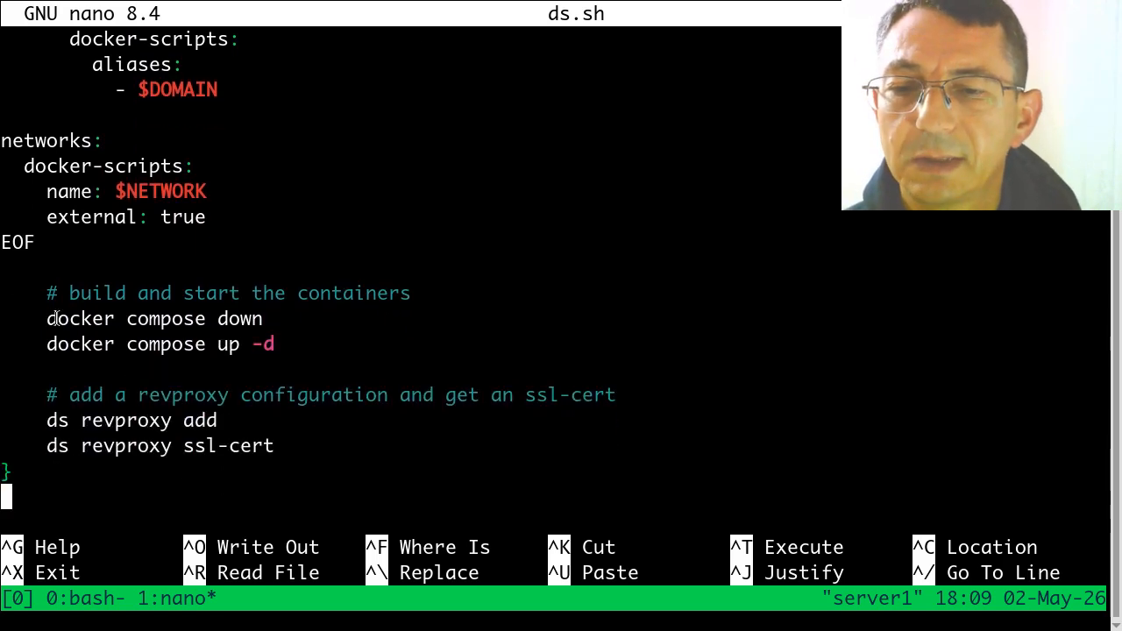
pyautogui.moveTo(50, 344); pyautogui.dragTo(276, 343)
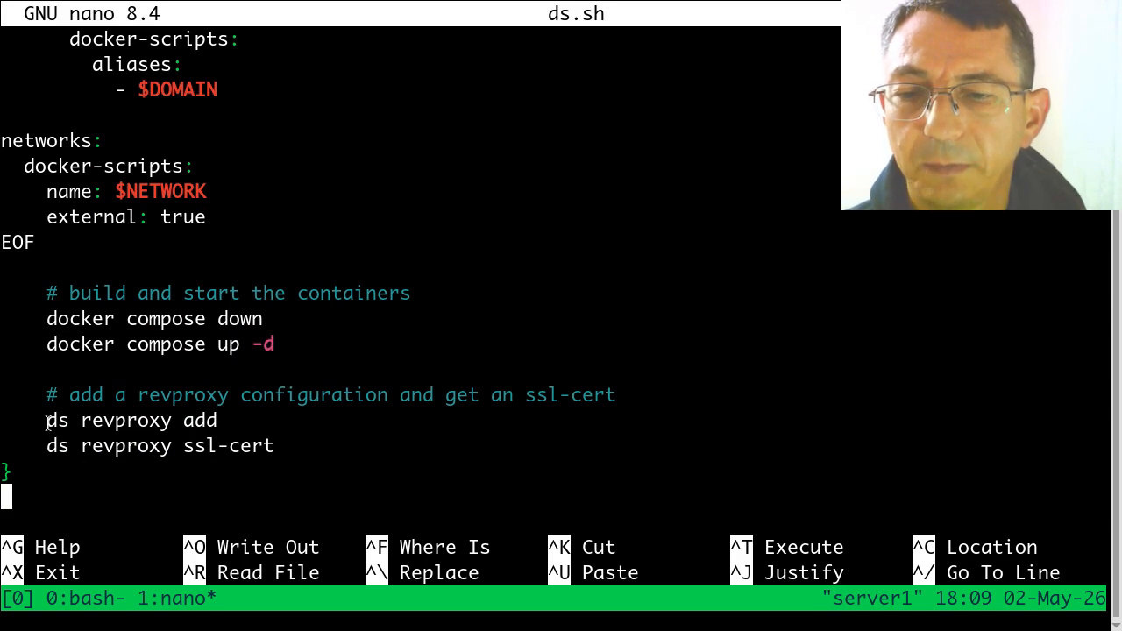
pyautogui.moveTo(47, 421); pyautogui.dragTo(235, 425)
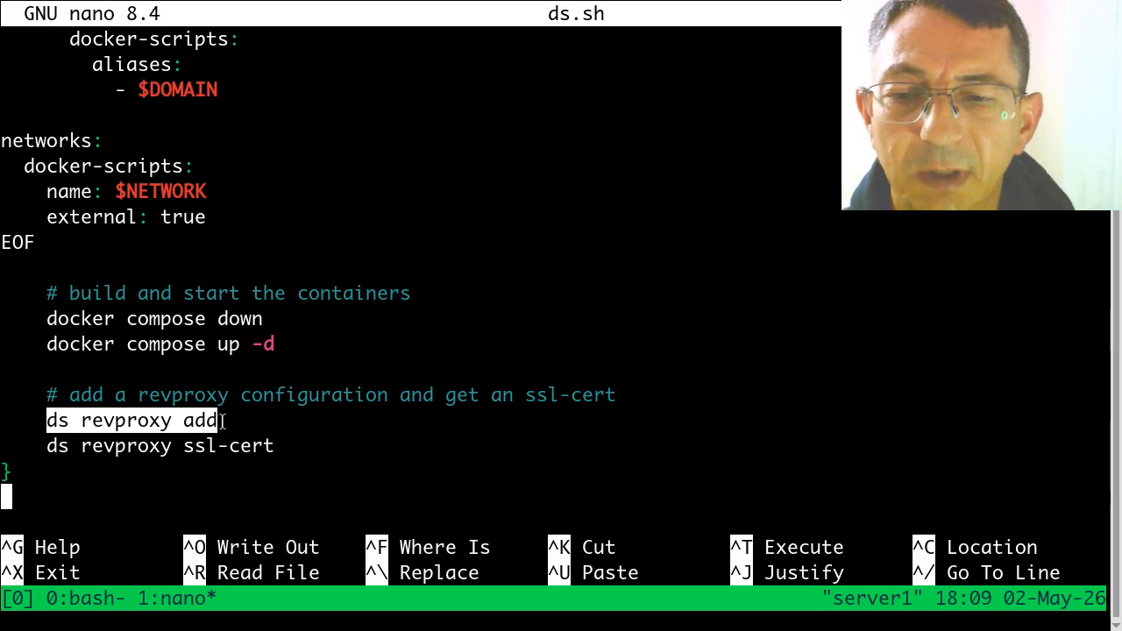
pyautogui.click(169, 432)
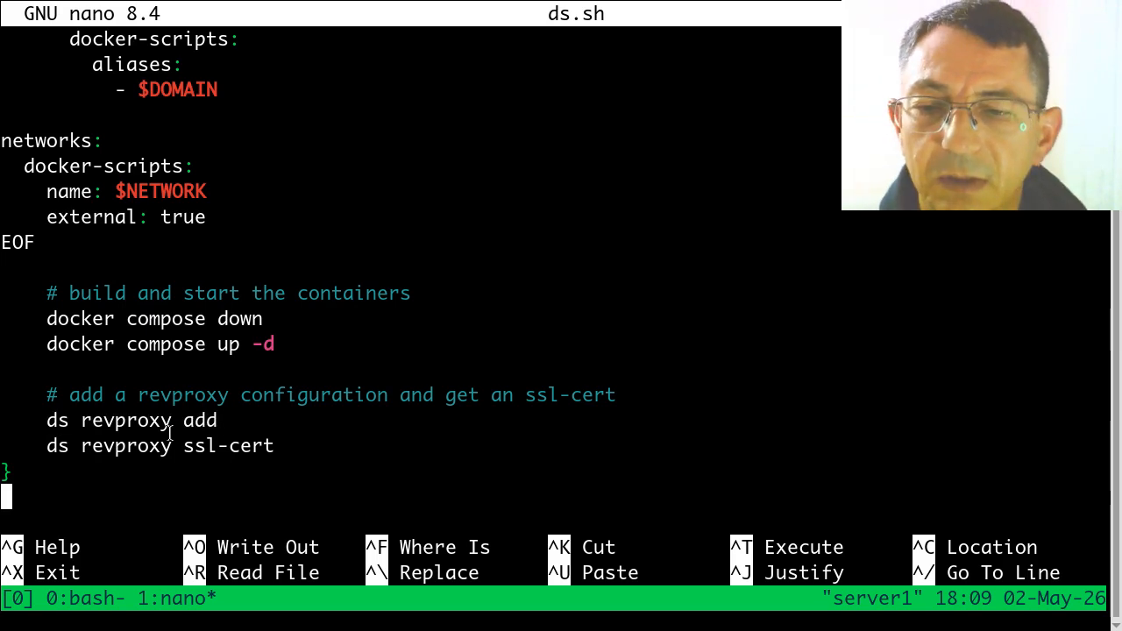
pyautogui.moveTo(176, 452); pyautogui.dragTo(274, 452)
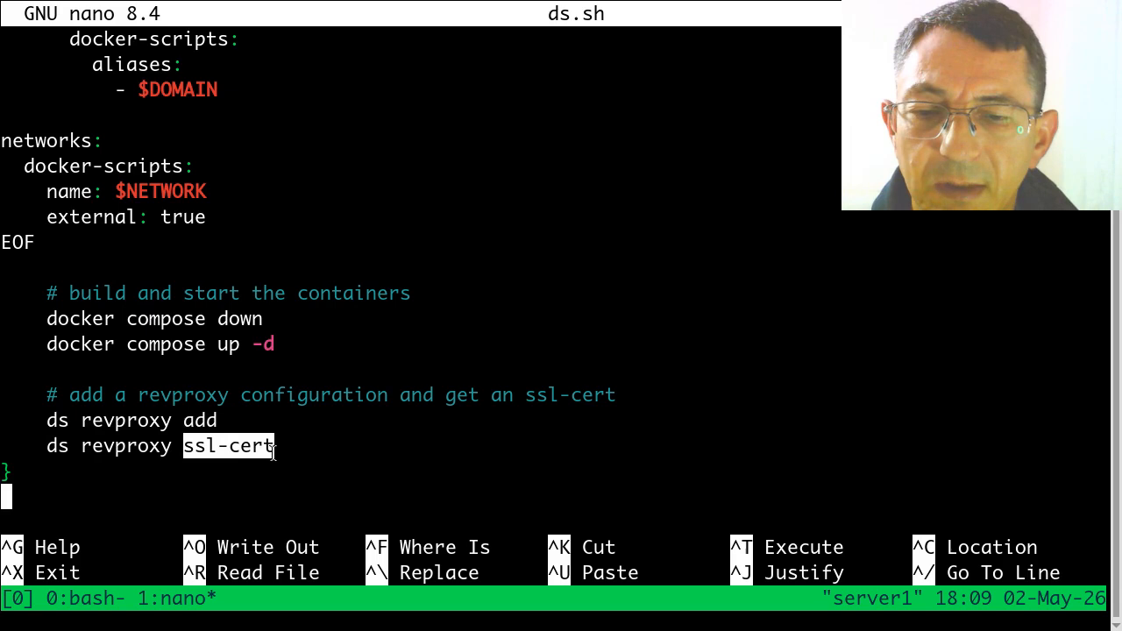
pyautogui.doubleClick(126, 445)
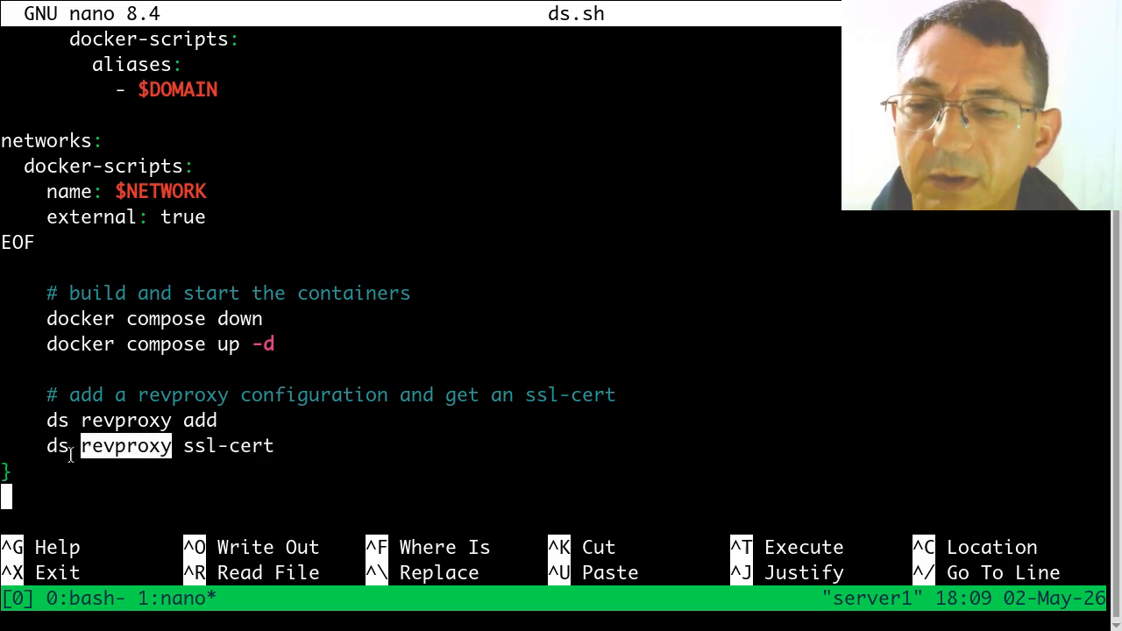
pyautogui.click(38, 494)
pyautogui.press('Up')
pyautogui.press('Up')
pyautogui.press('Up')
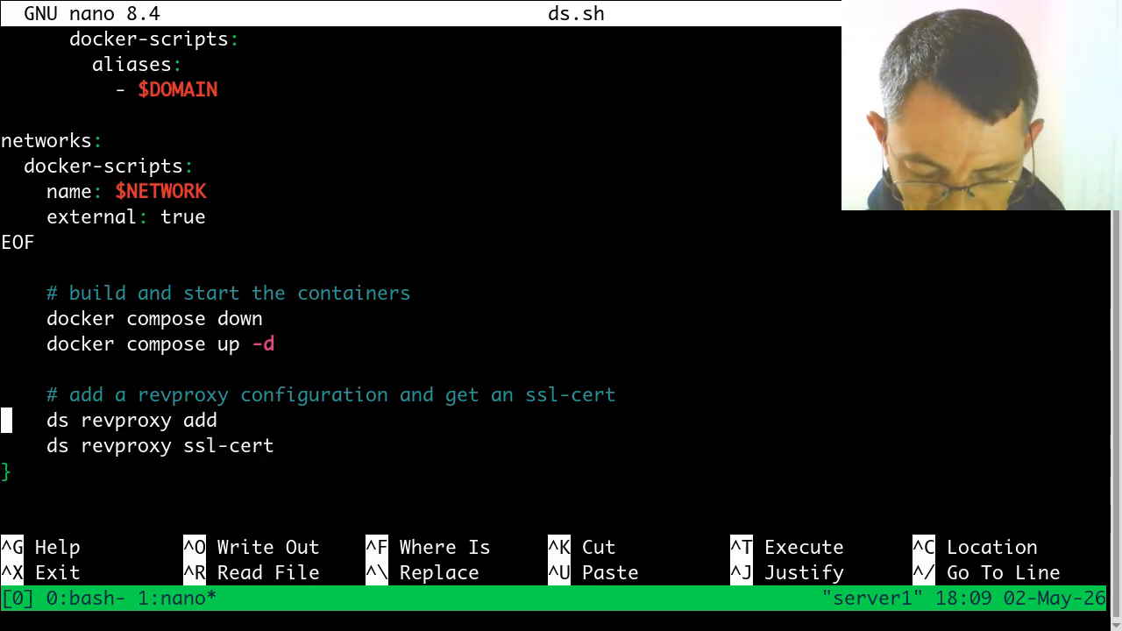
# Step: Close ds.sh without changes and clear the pending ds make command from the first tmux window's prompt
pyautogui.hotkey('ctrl', 'x')
pyautogui.hotkey('ctrl', 'b')
pyautogui.write('0')
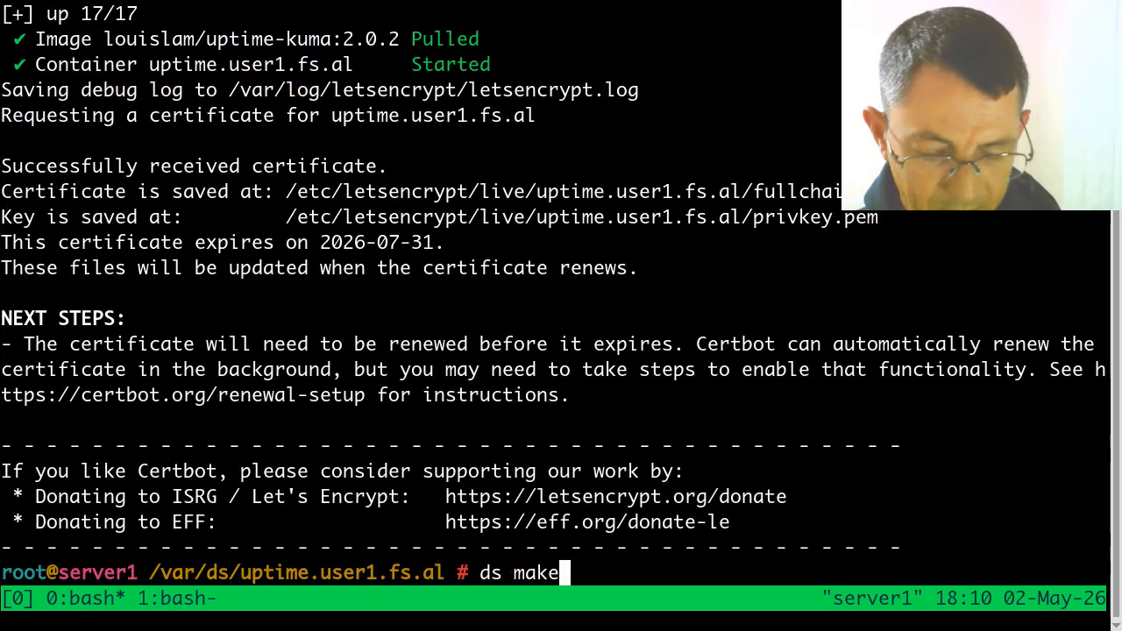
pyautogui.write('l')
pyautogui.press('BackSpace')
pyautogui.press('BackSpace')
pyautogui.press('BackSpace')
pyautogui.press('BackSpace')
pyautogui.press('BackSpace')
pyautogui.press('BackSpace')
pyautogui.press('BackSpace')
pyautogui.press('BackSpace')
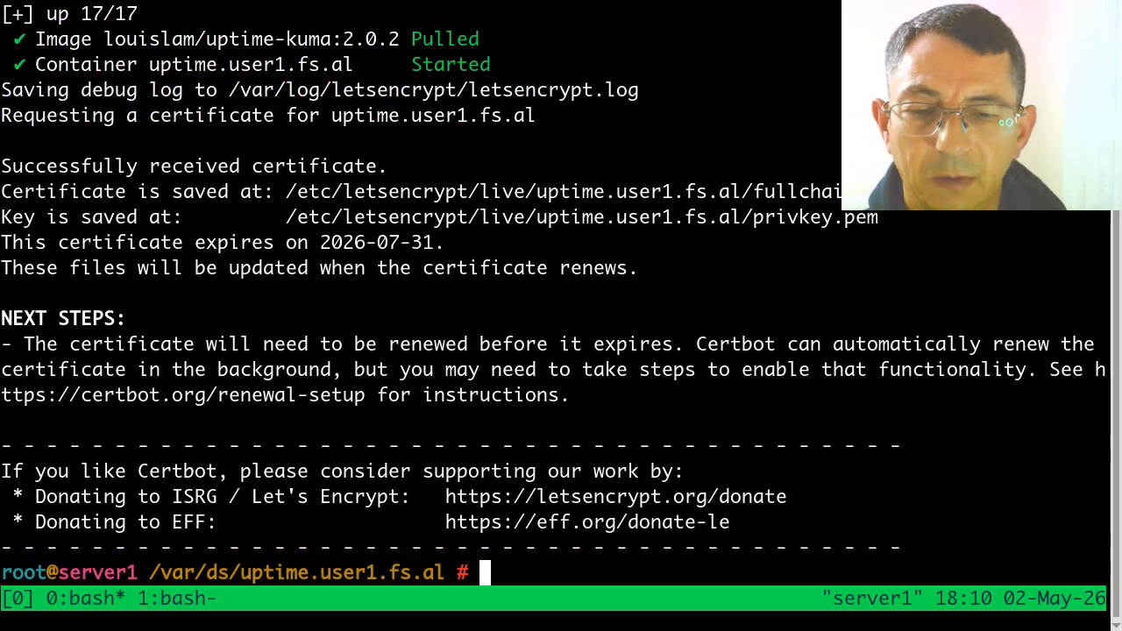
# Step: List the contents of /var/ds/uptime.user1.fs.al and highlight compose.yml in the listing
pyautogui.write('ls')
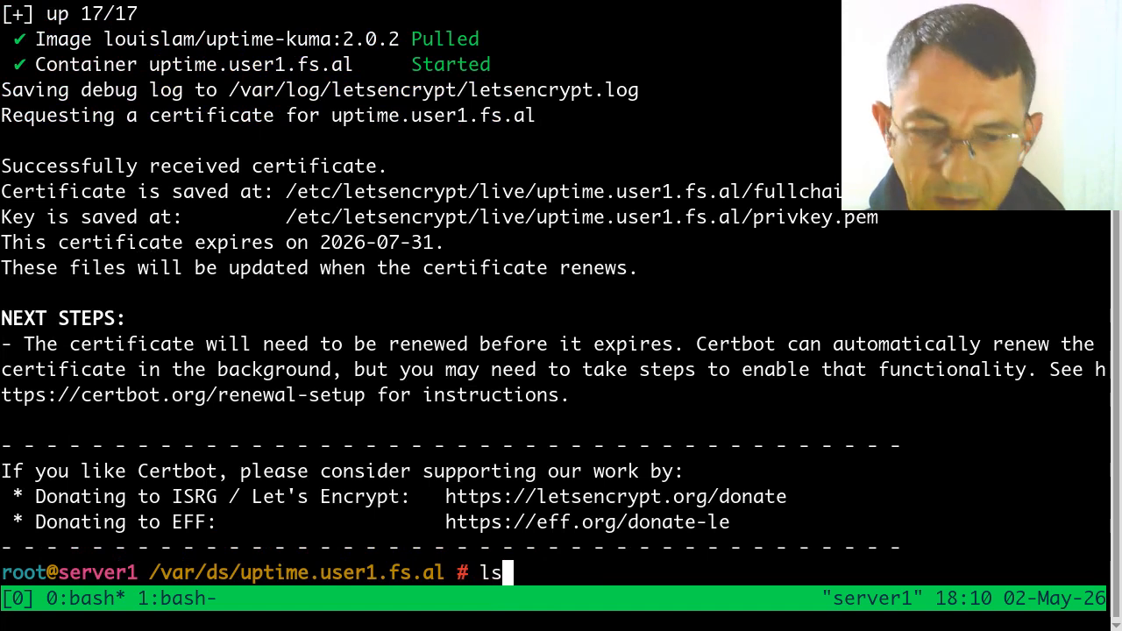
pyautogui.press('Return')
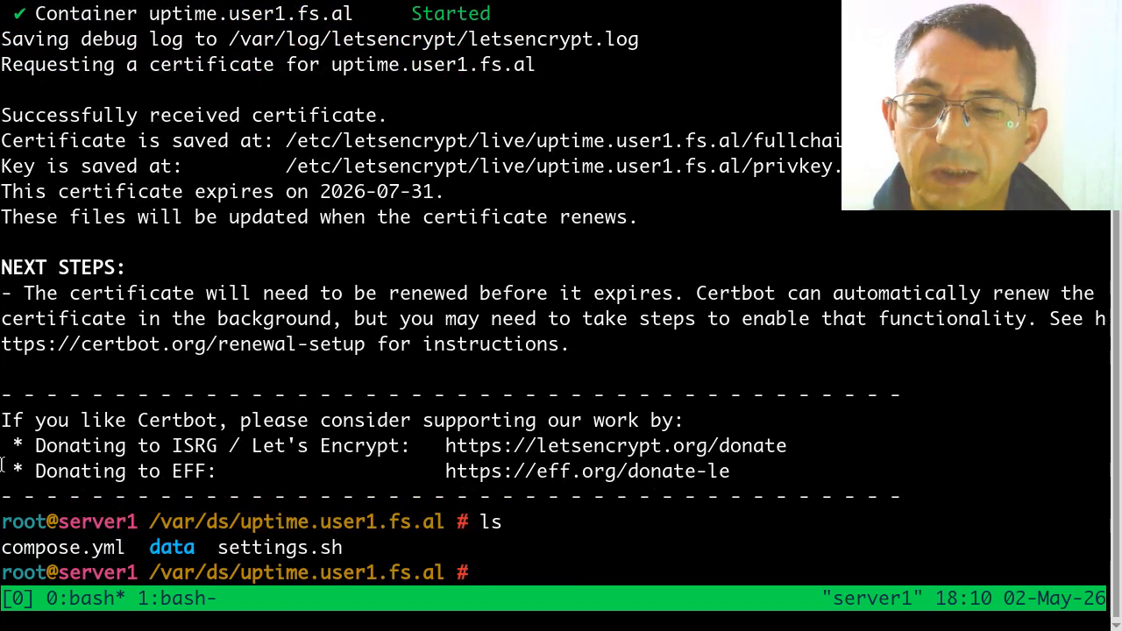
pyautogui.doubleClick(29, 548)
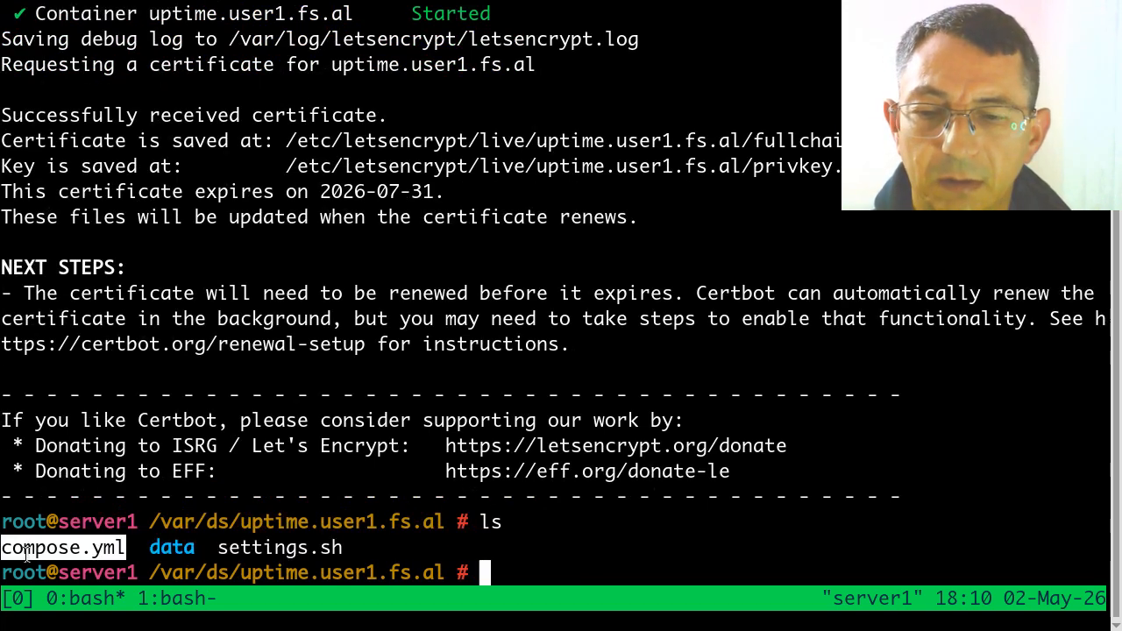
# Step: Open compose.yml in nano and examine the uptime-kuma service's name, image and container name
pyautogui.click(27, 551)
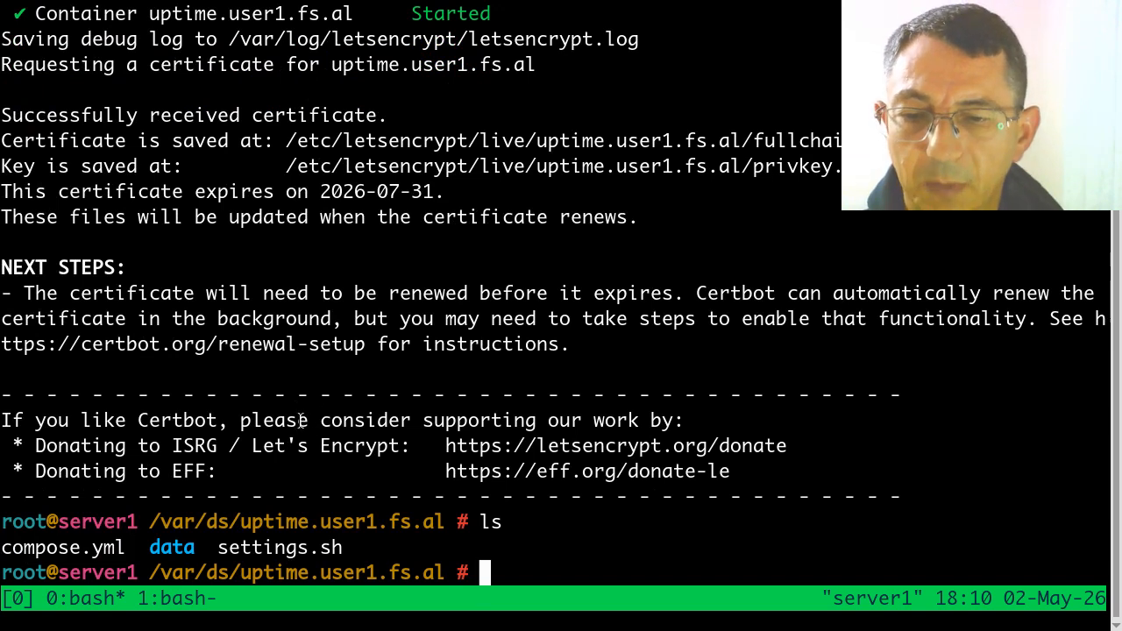
pyautogui.write('nano com')
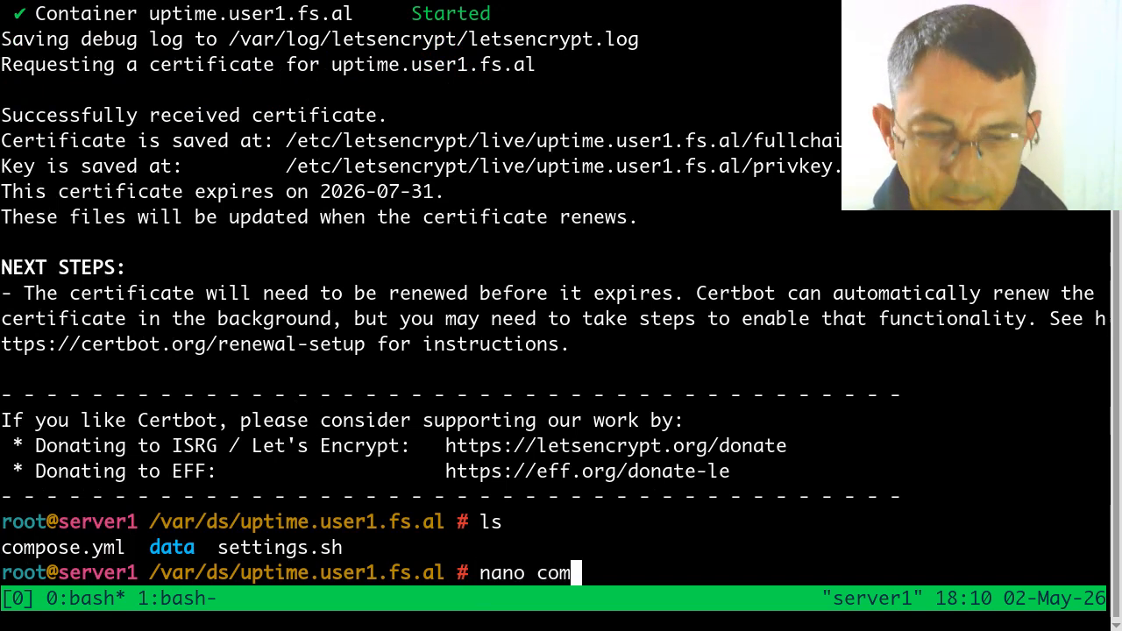
pyautogui.press('Tab')
pyautogui.press('Return')
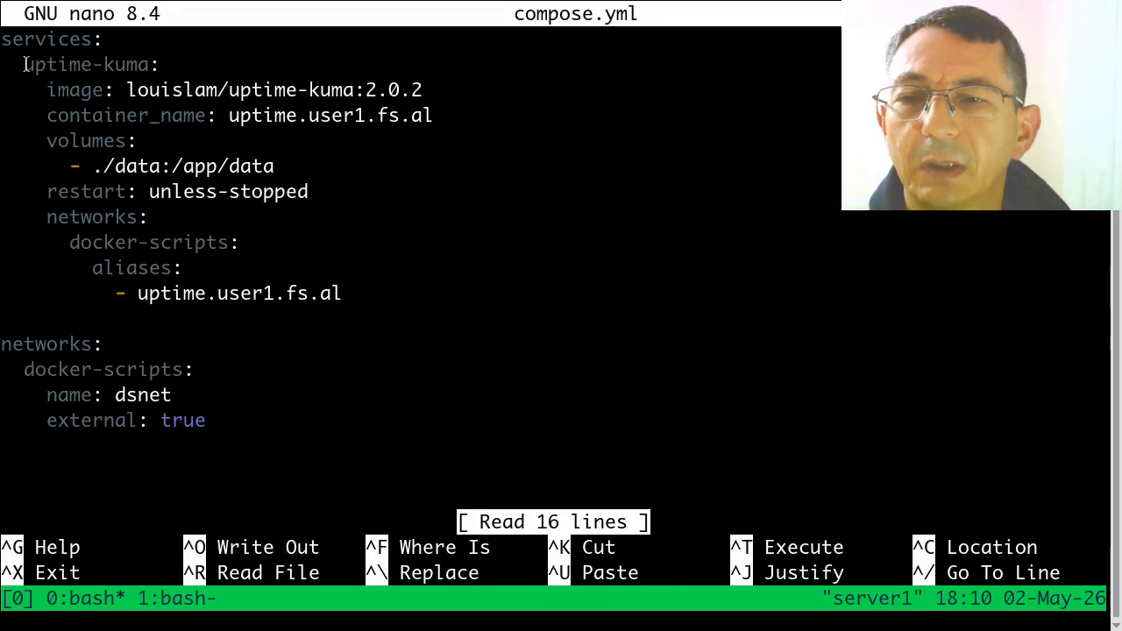
pyautogui.moveTo(24, 64); pyautogui.dragTo(155, 64)
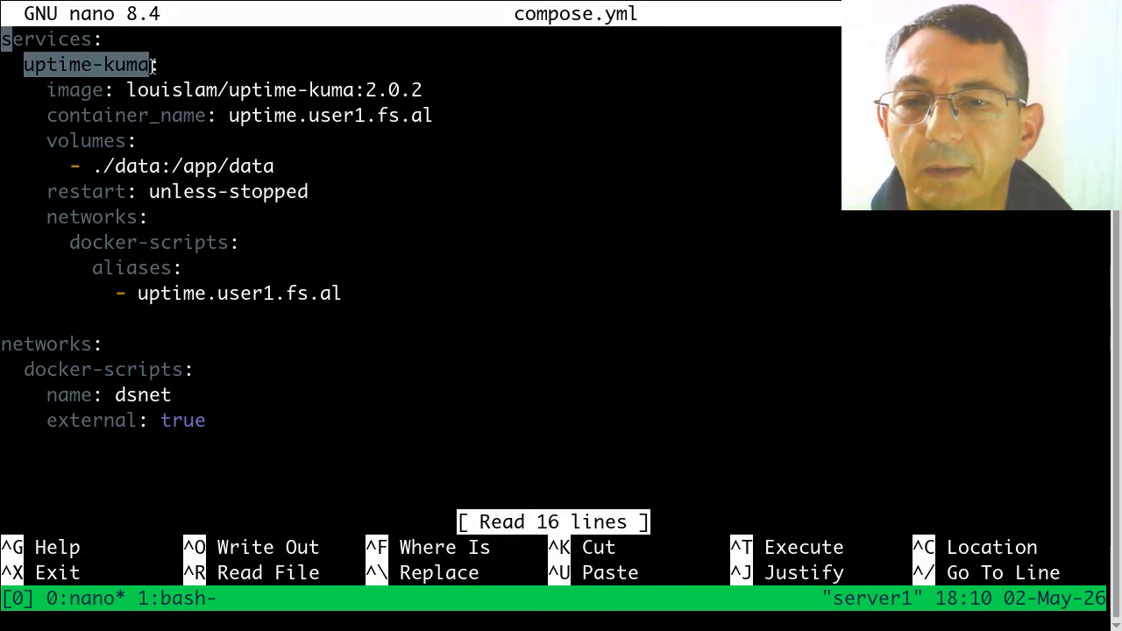
pyautogui.click(56, 88)
pyautogui.moveTo(58, 88); pyautogui.dragTo(428, 89)
pyautogui.click(103, 88)
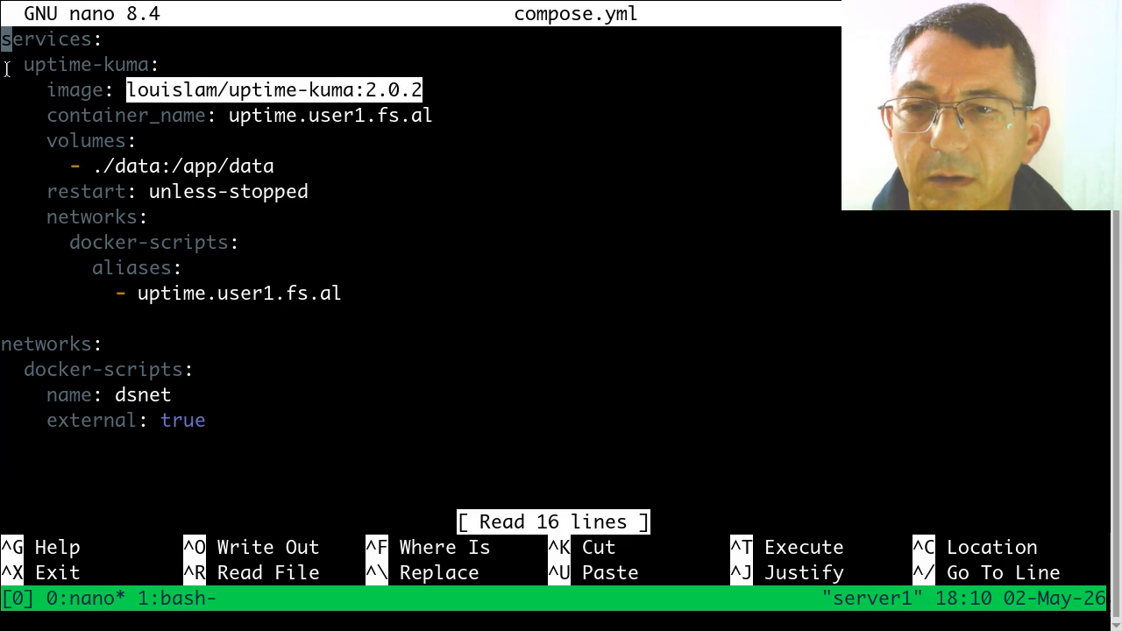
pyautogui.moveTo(7, 64); pyautogui.dragTo(31, 285)
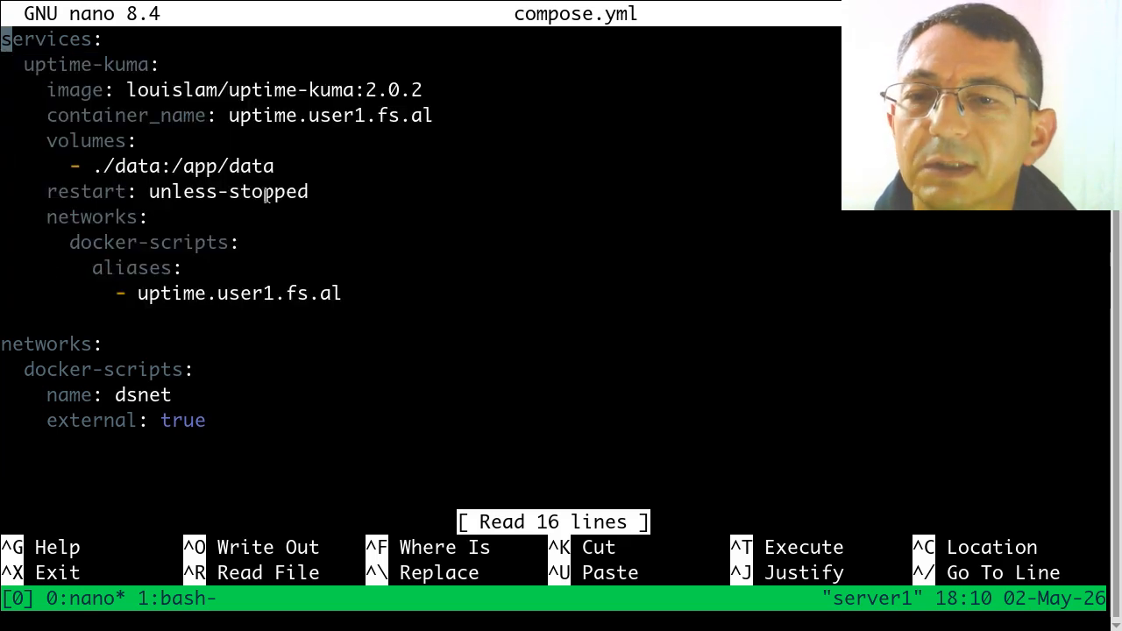
pyautogui.moveTo(230, 116); pyautogui.dragTo(431, 123)
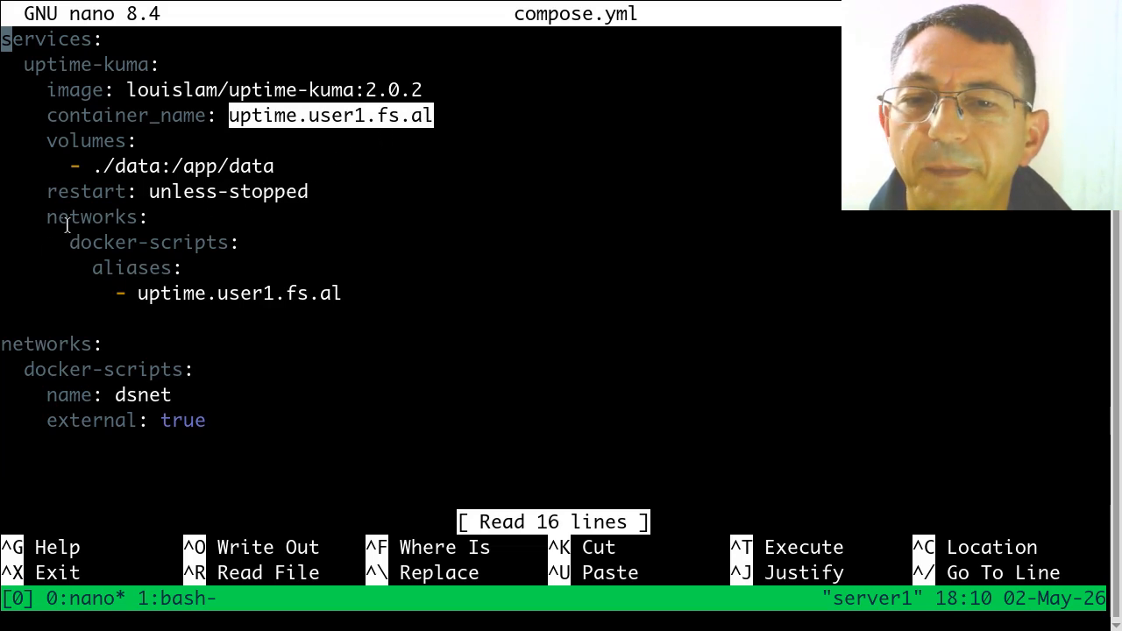
pyautogui.click(64, 193)
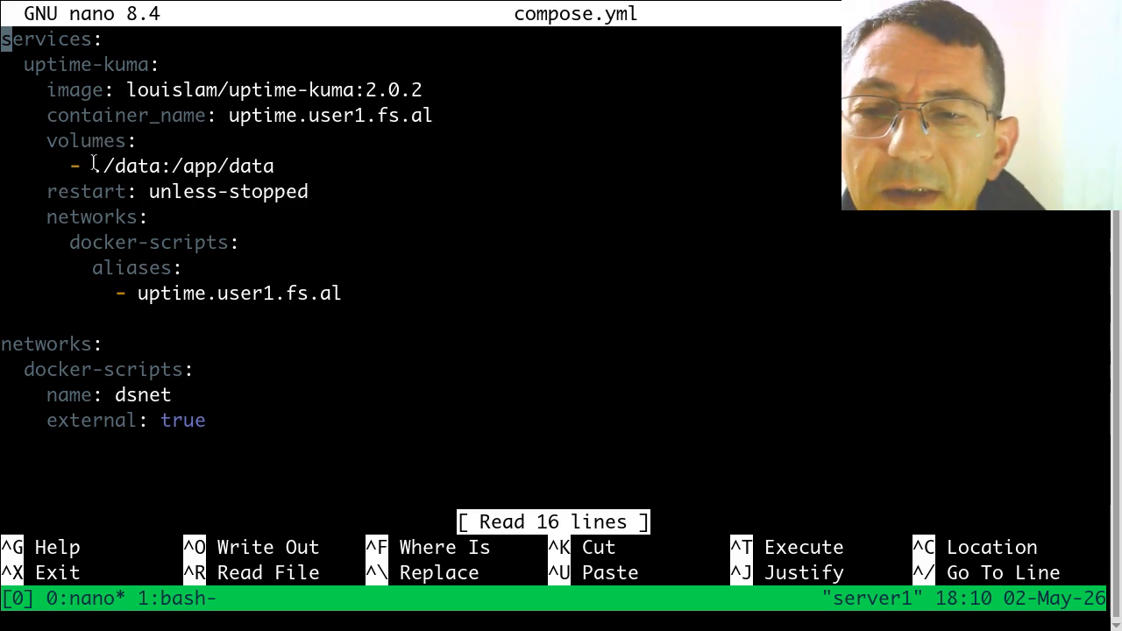
# Step: Examine the ./data volume mapping and the dsnet network definition in compose.yml, and close the file without changes
pyautogui.moveTo(92, 165); pyautogui.dragTo(161, 169)
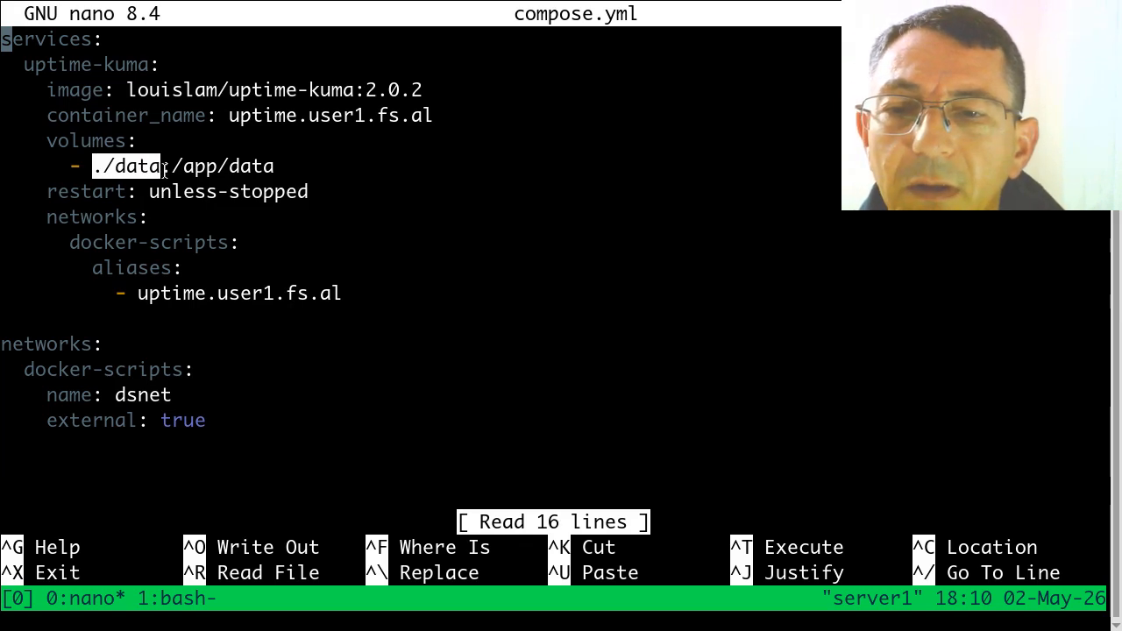
pyautogui.click(121, 172)
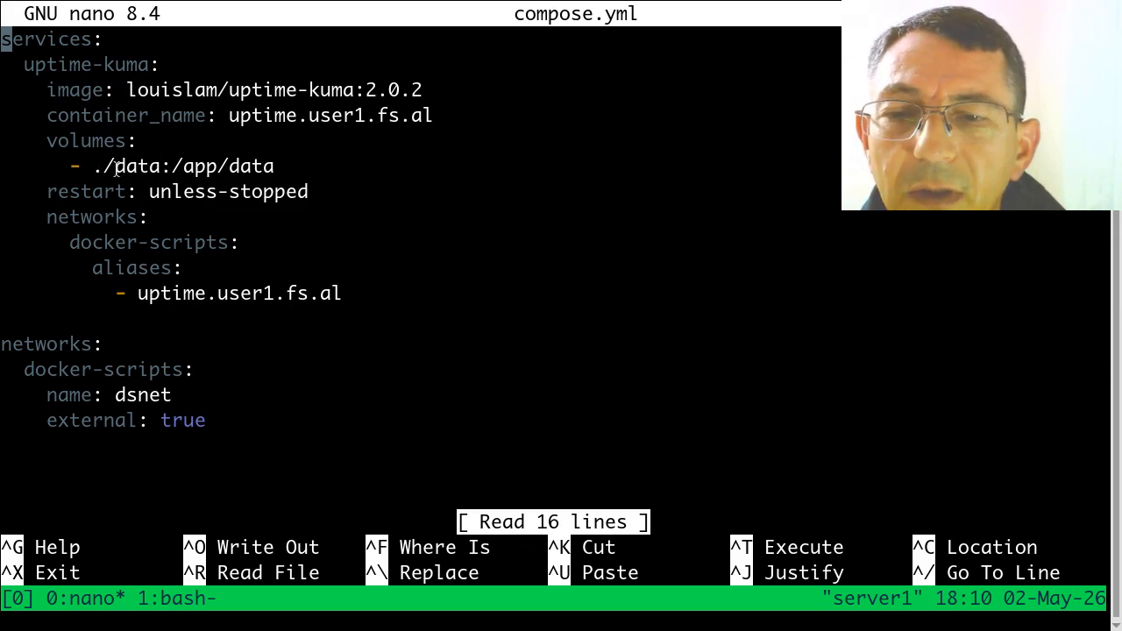
pyautogui.moveTo(116, 169); pyautogui.dragTo(159, 169)
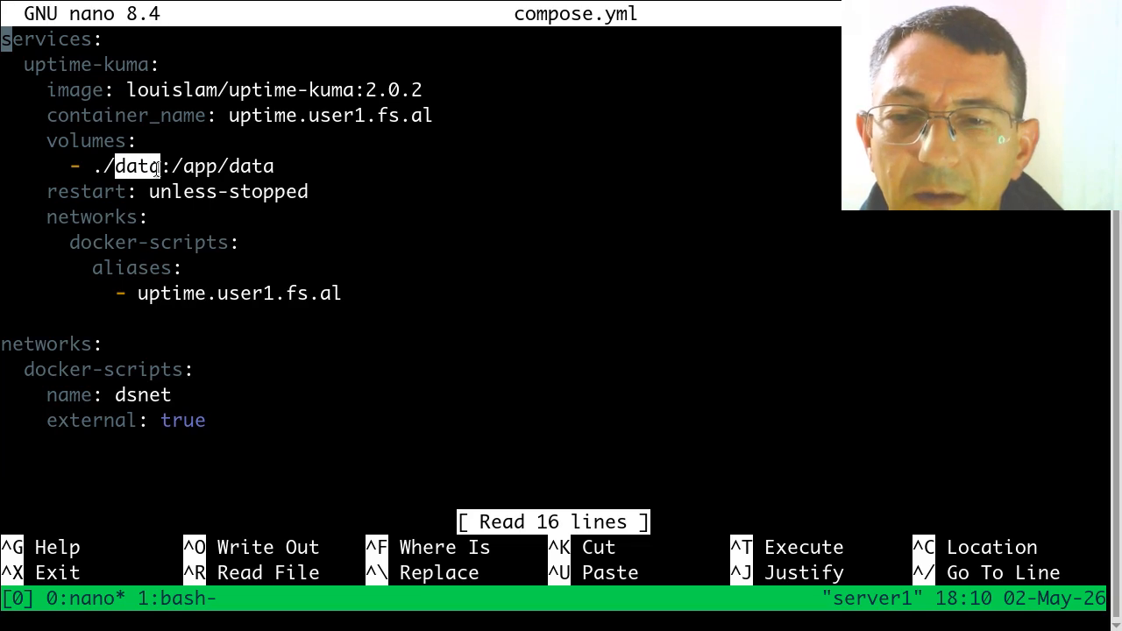
pyautogui.click(133, 184)
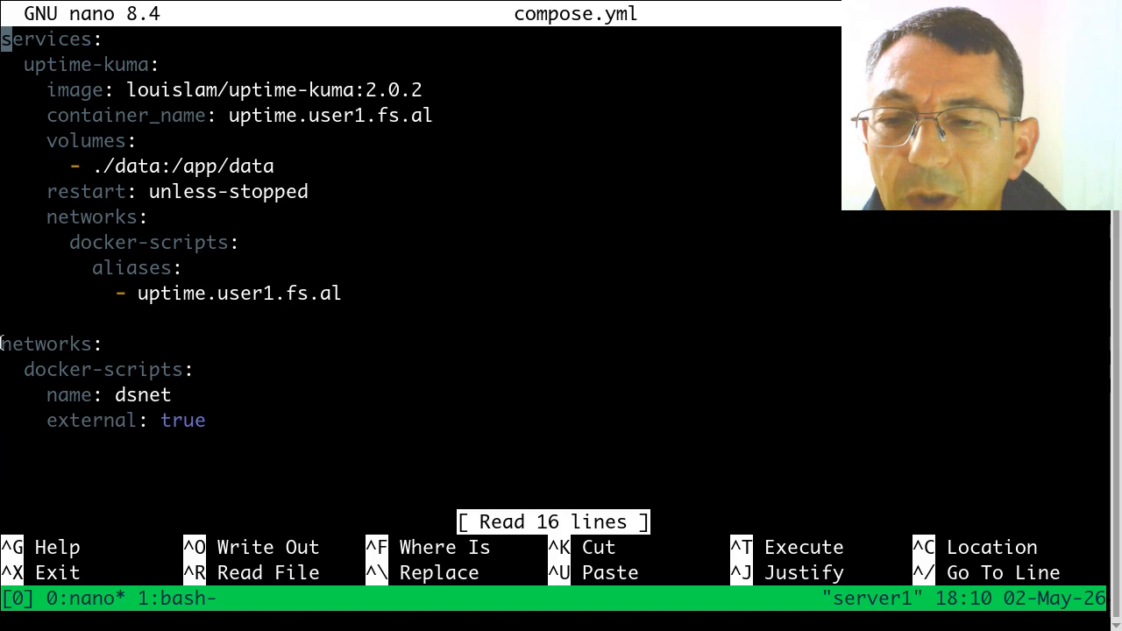
pyautogui.moveTo(2, 344); pyautogui.dragTo(2, 443)
pyautogui.click(54, 421)
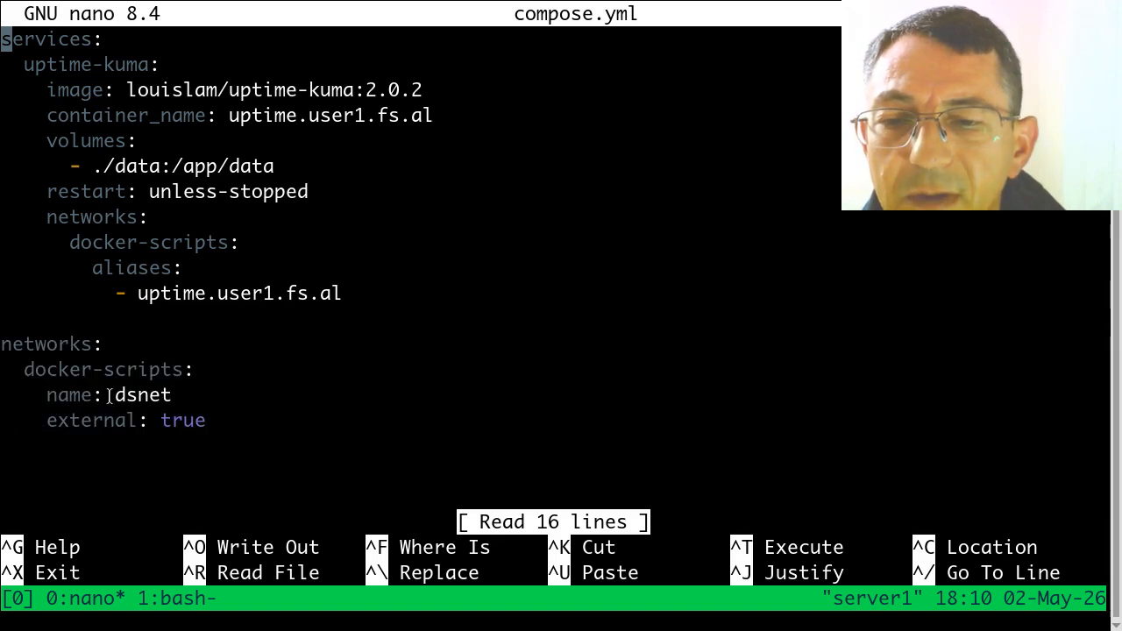
pyautogui.moveTo(107, 396); pyautogui.dragTo(178, 395)
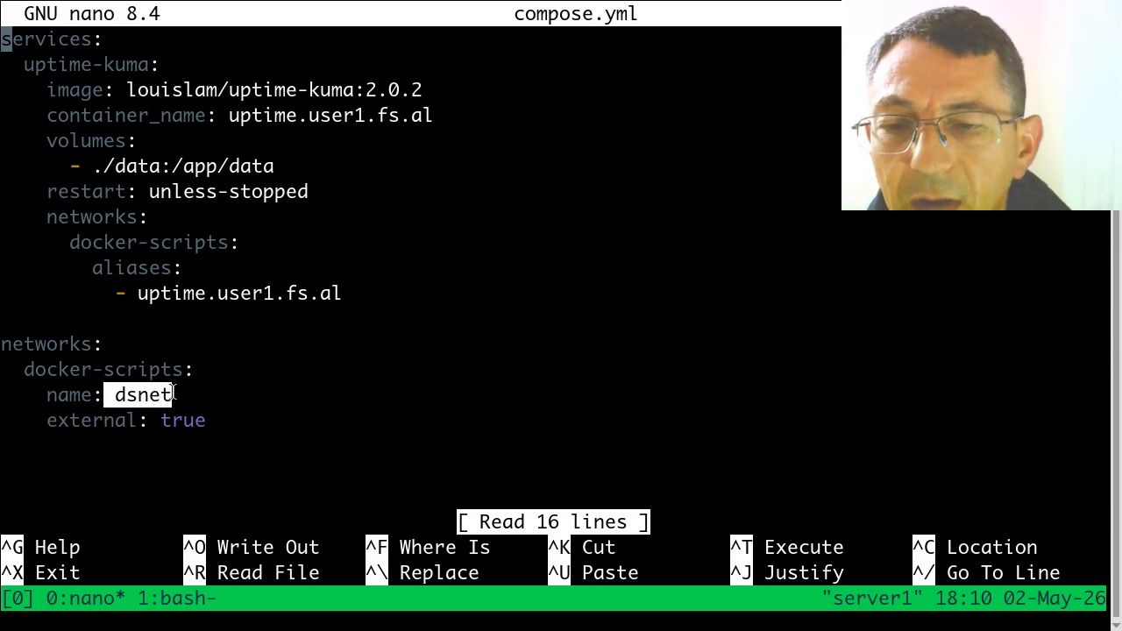
pyautogui.click(177, 396)
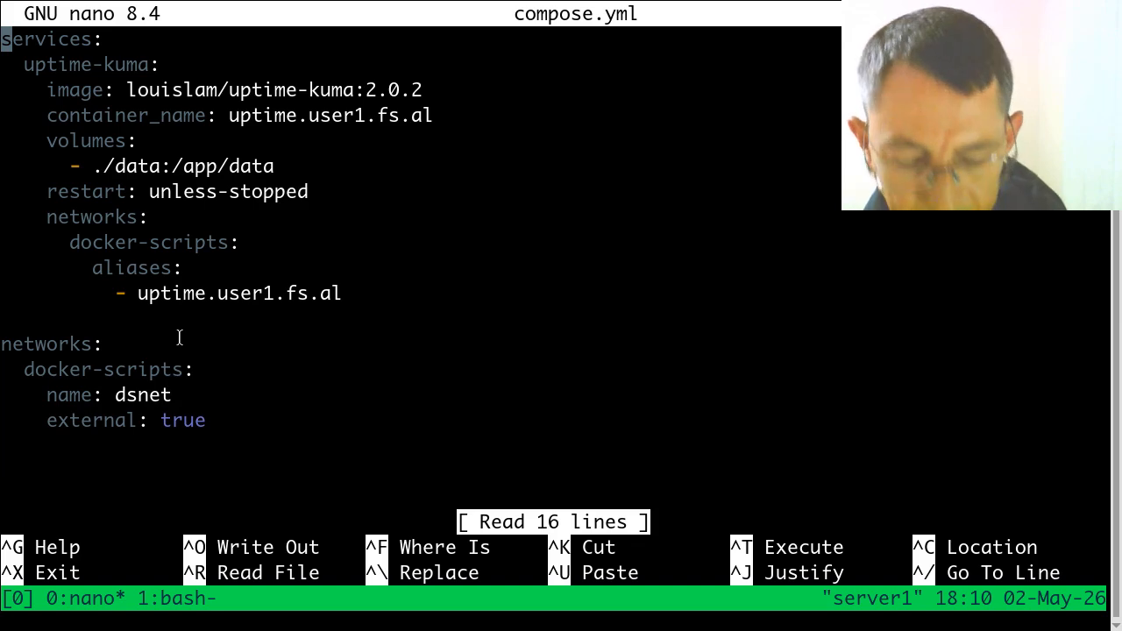
pyautogui.hotkey('ctrl', 'x')
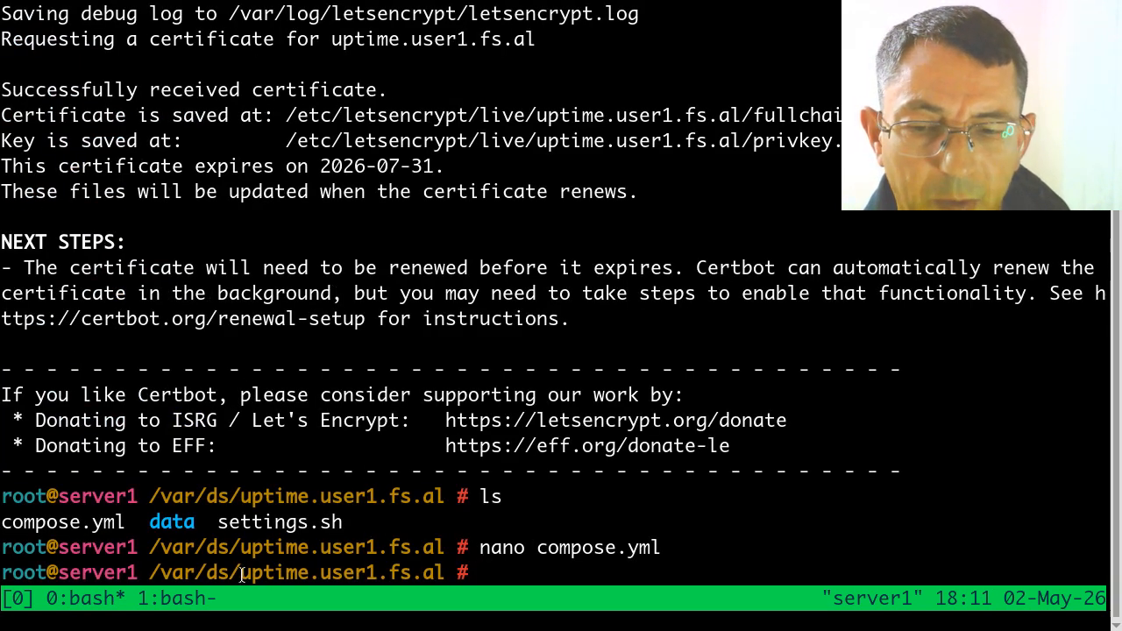
# Step: Switch to Chromium and open uptime.user1.fs.al in a new tab
pyautogui.moveTo(243, 575); pyautogui.dragTo(447, 581)
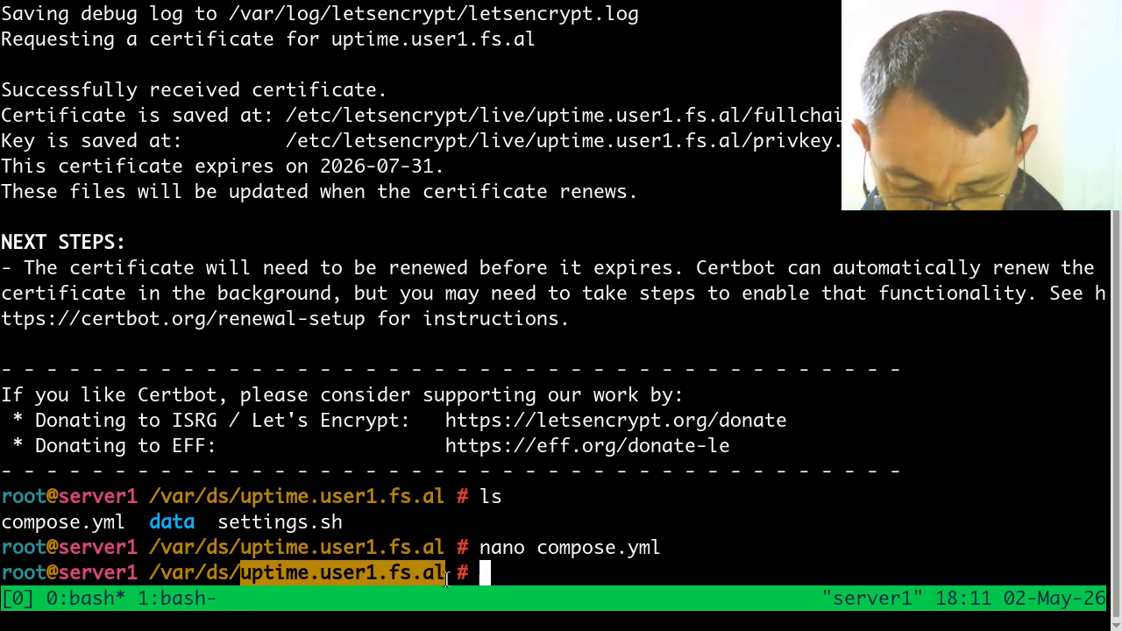
pyautogui.hotkey('ctrl', 'alt', 'Right')
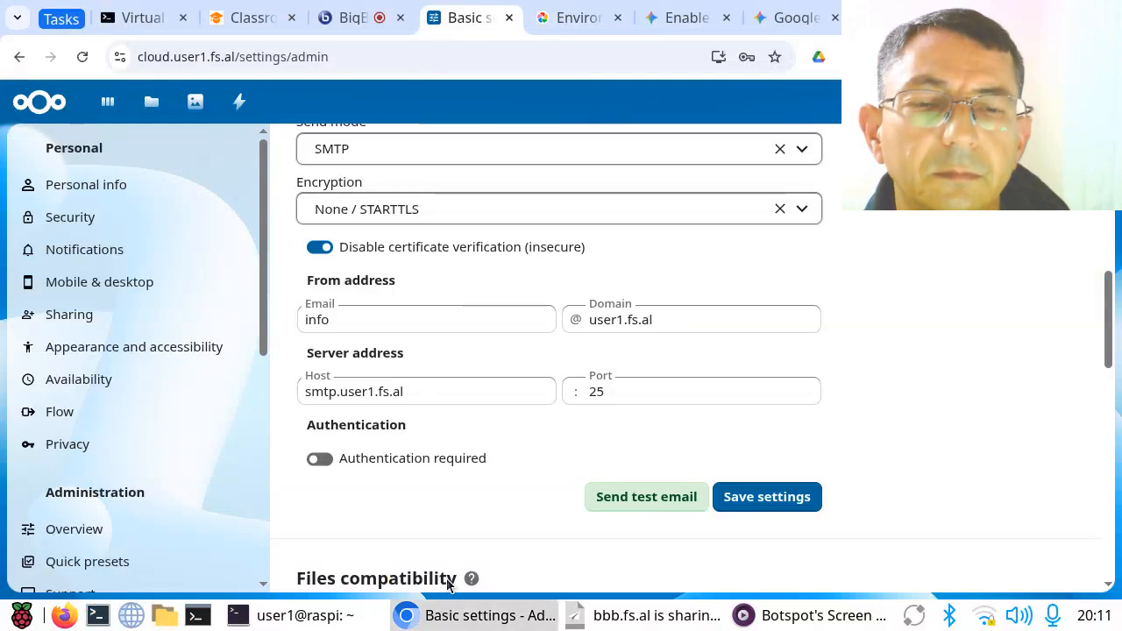
pyautogui.moveTo(940, 85); pyautogui.dragTo(903, 155)
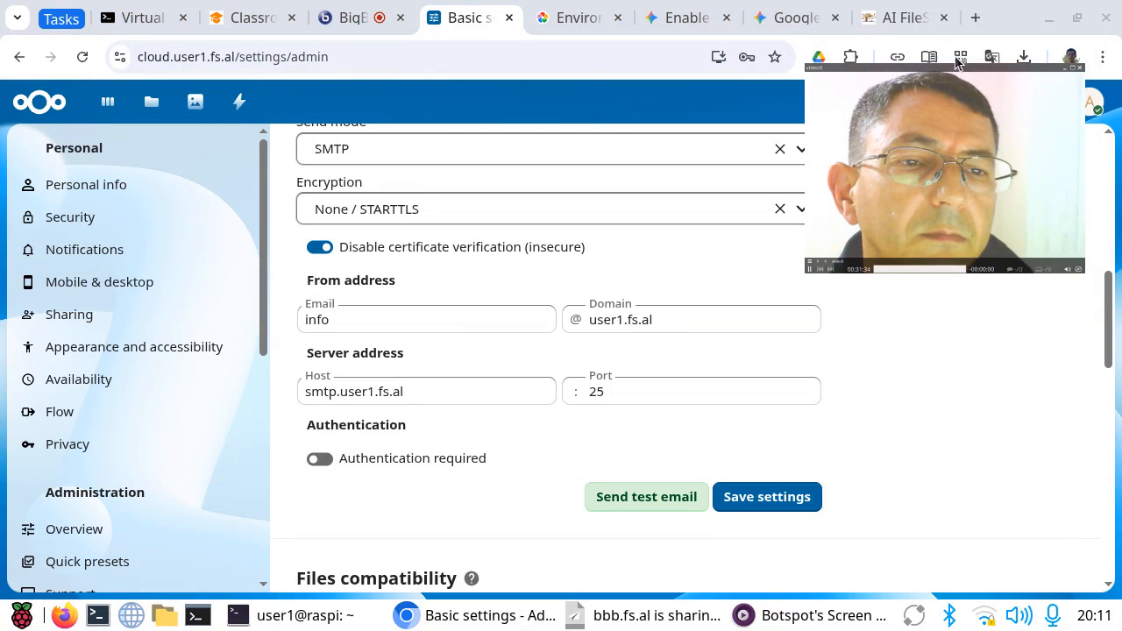
pyautogui.click(975, 18)
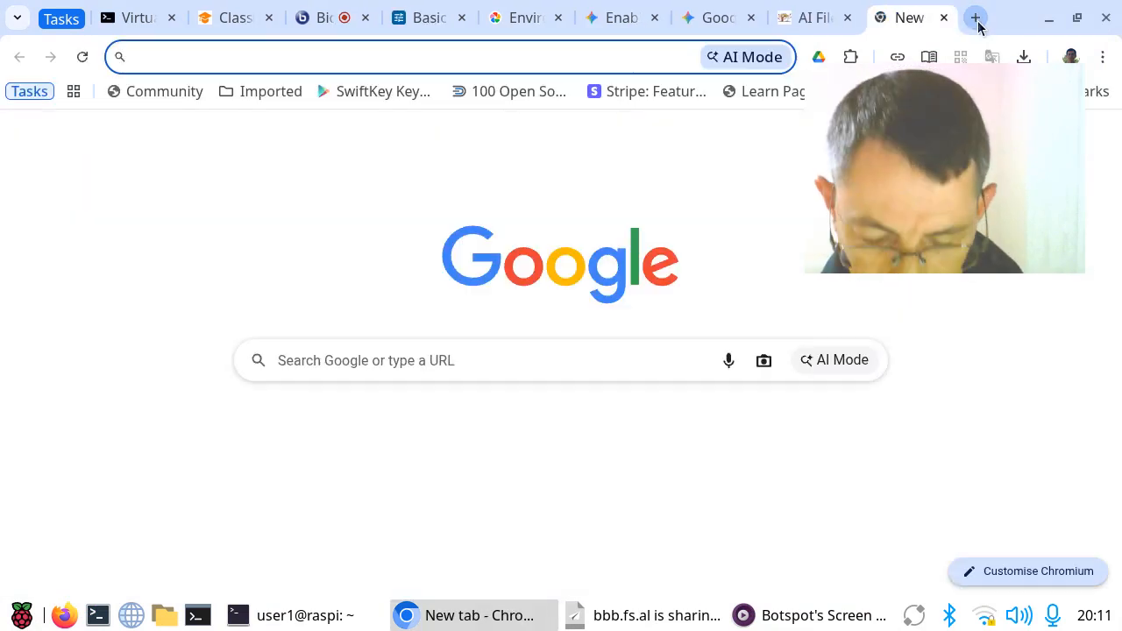
pyautogui.write('uptime.user1.fs.al')
pyautogui.press('Return')
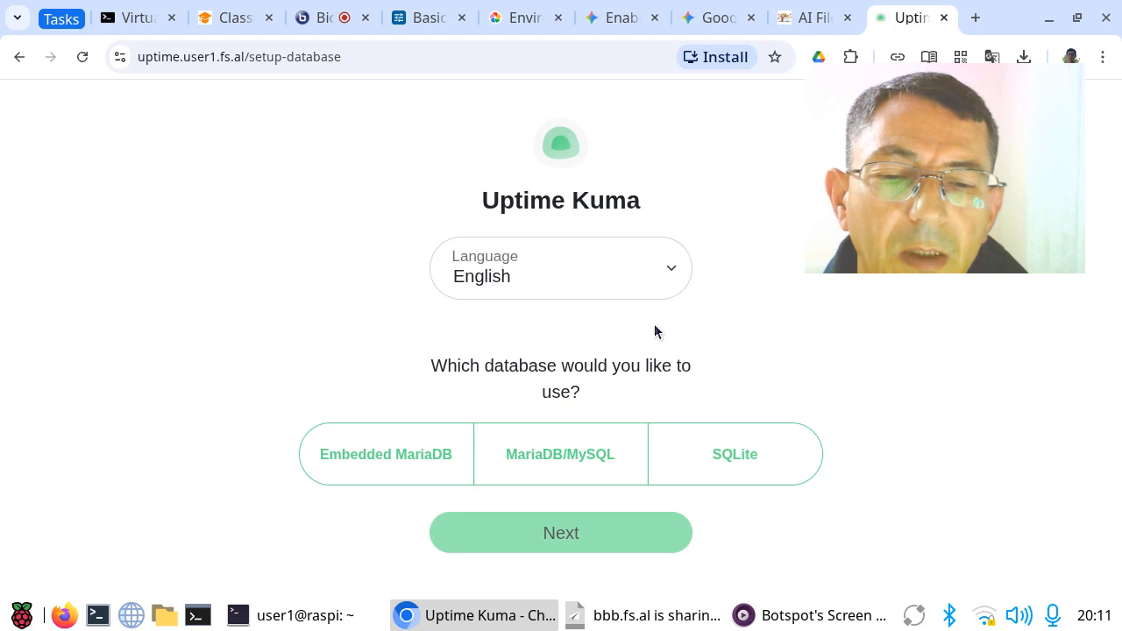
# Step: Keep English as the setup language, choose SQLite as the Uptime Kuma database and continue to the admin account setup
pyautogui.click(674, 272)
pyautogui.click(672, 274)
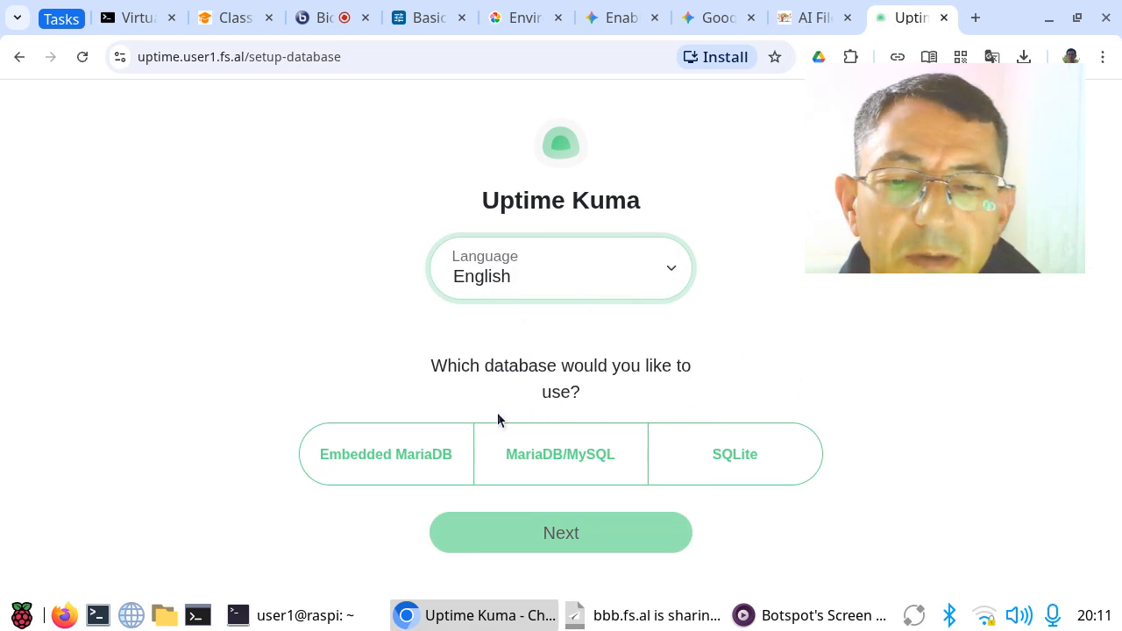
pyautogui.click(733, 461)
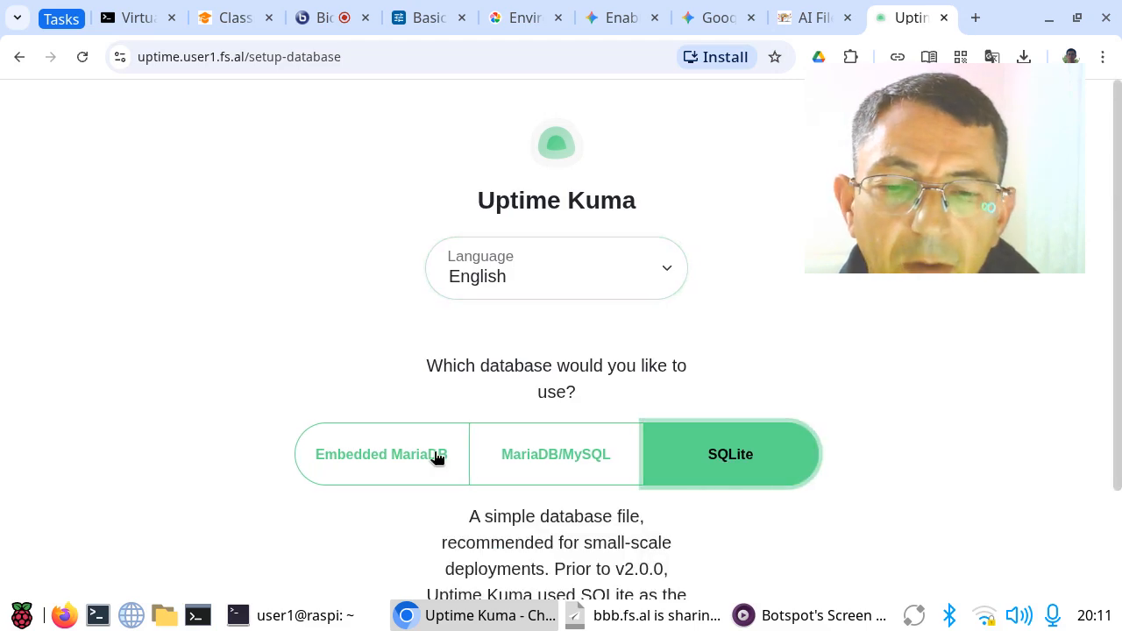
pyautogui.scroll(-2, 982, 386)
pyautogui.scroll(-1, 982, 387)
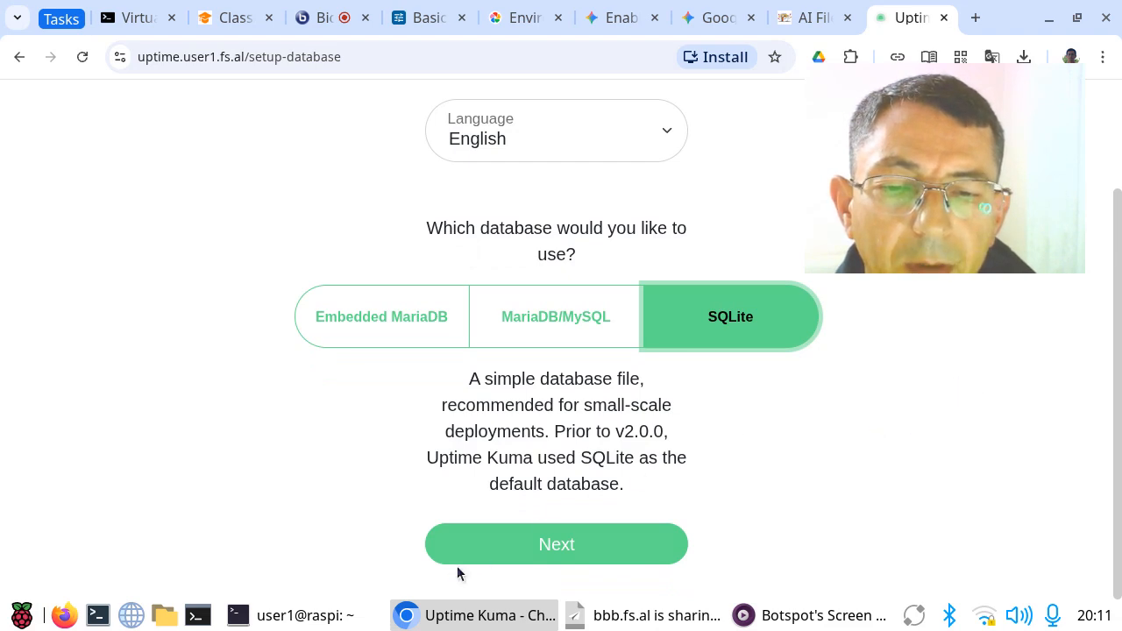
pyautogui.click(556, 553)
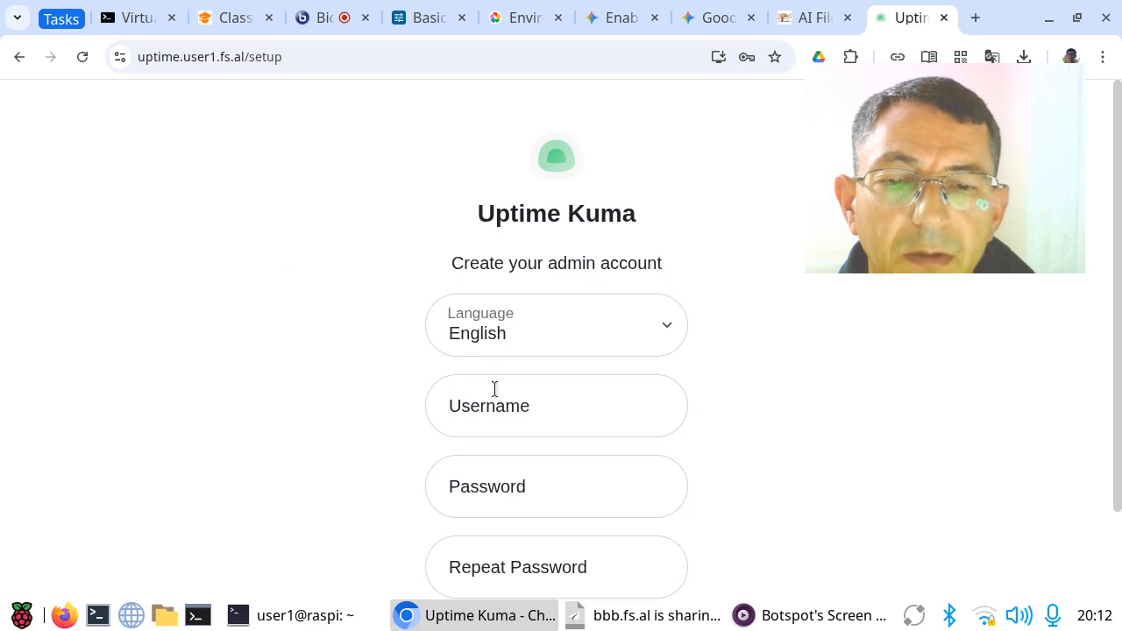
# Step: Set the new admin account's username to admin and enter the account password
pyautogui.click(548, 401)
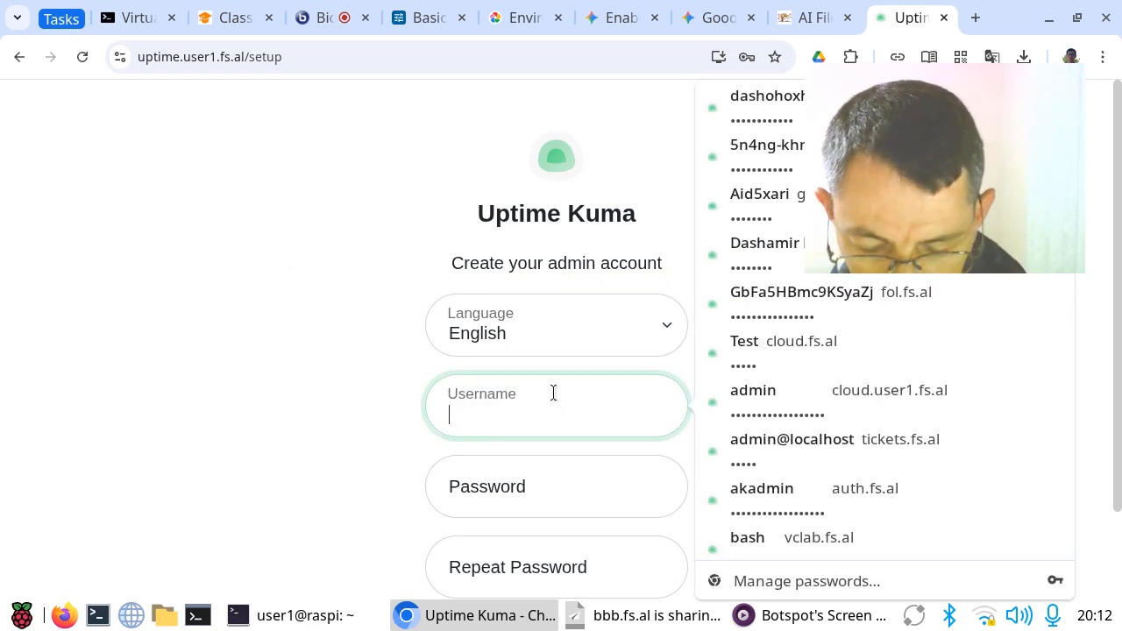
pyautogui.write('admin')
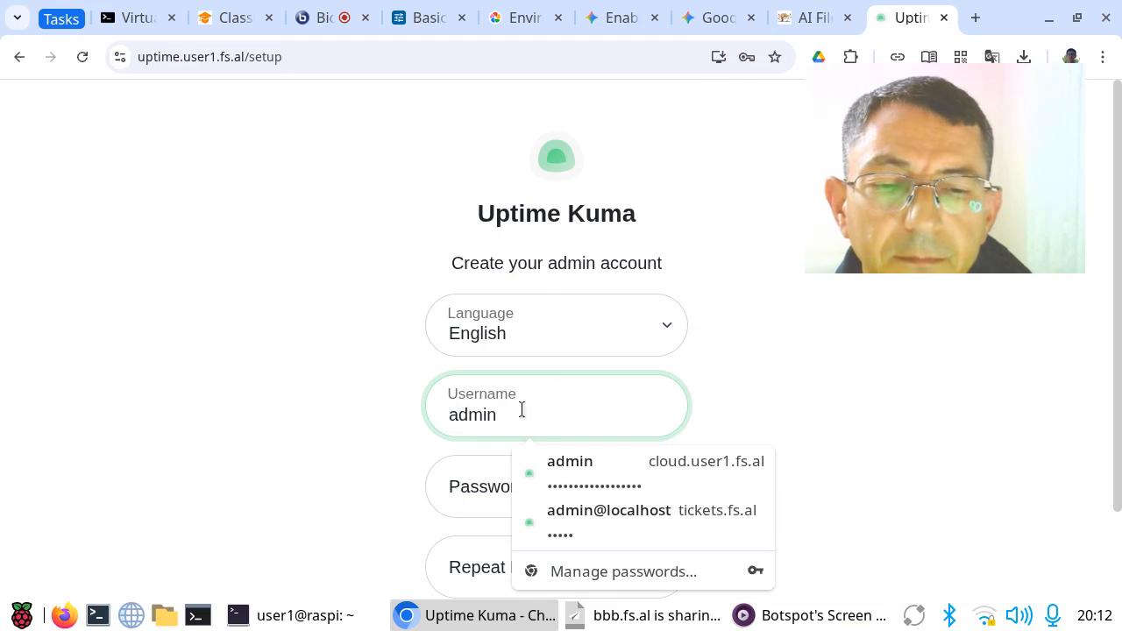
pyautogui.click(202, 441)
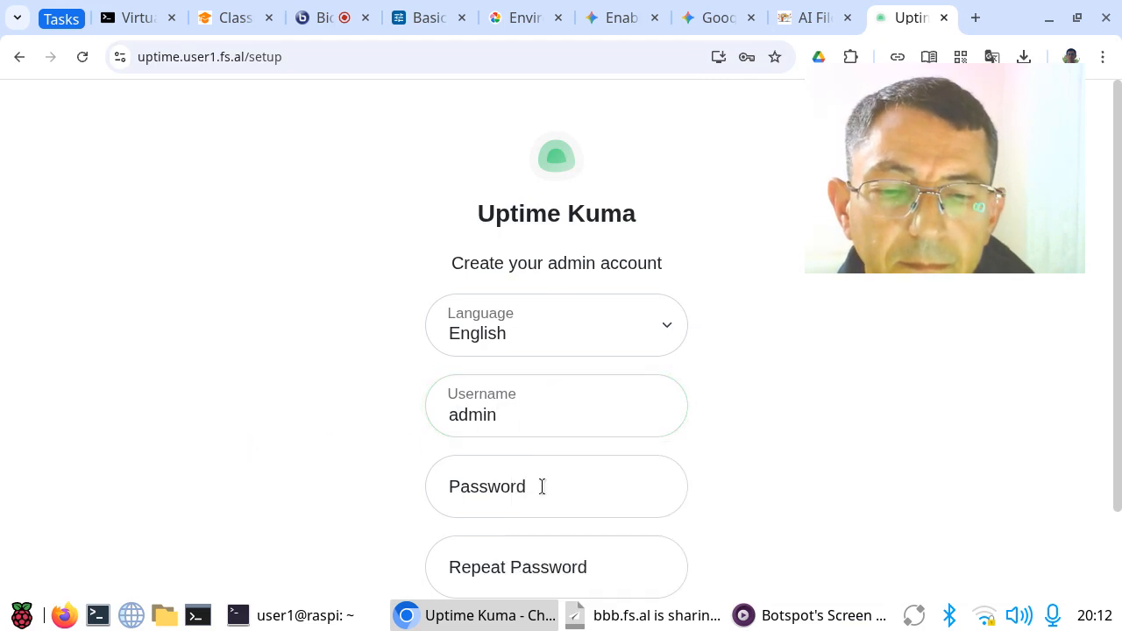
pyautogui.click(541, 486)
pyautogui.write('•••••••••')
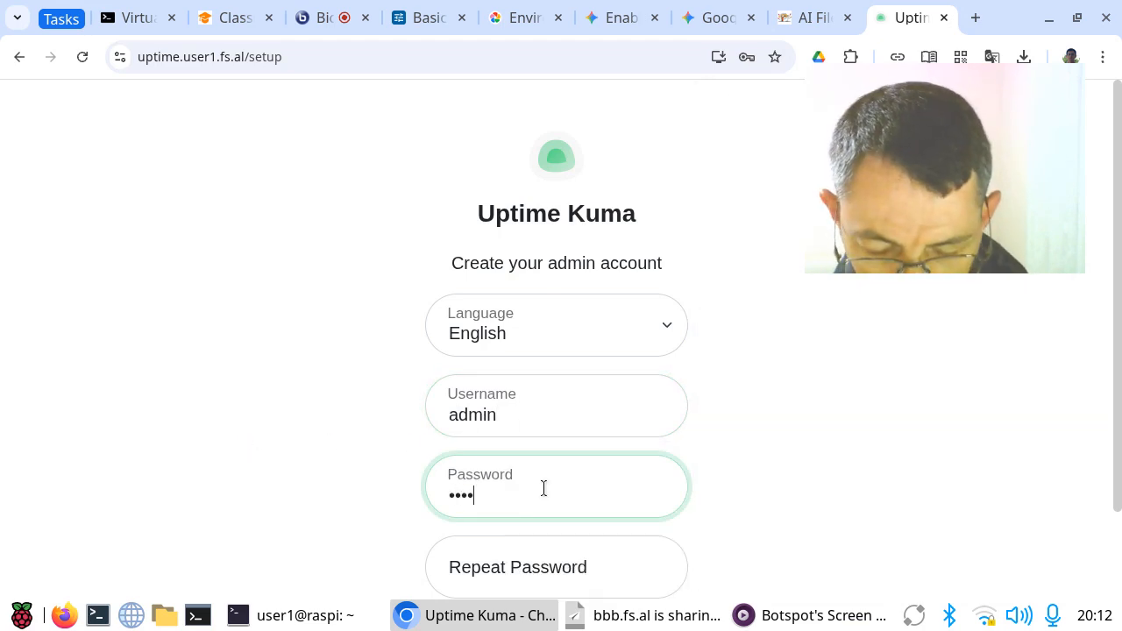
pyautogui.write('•••')
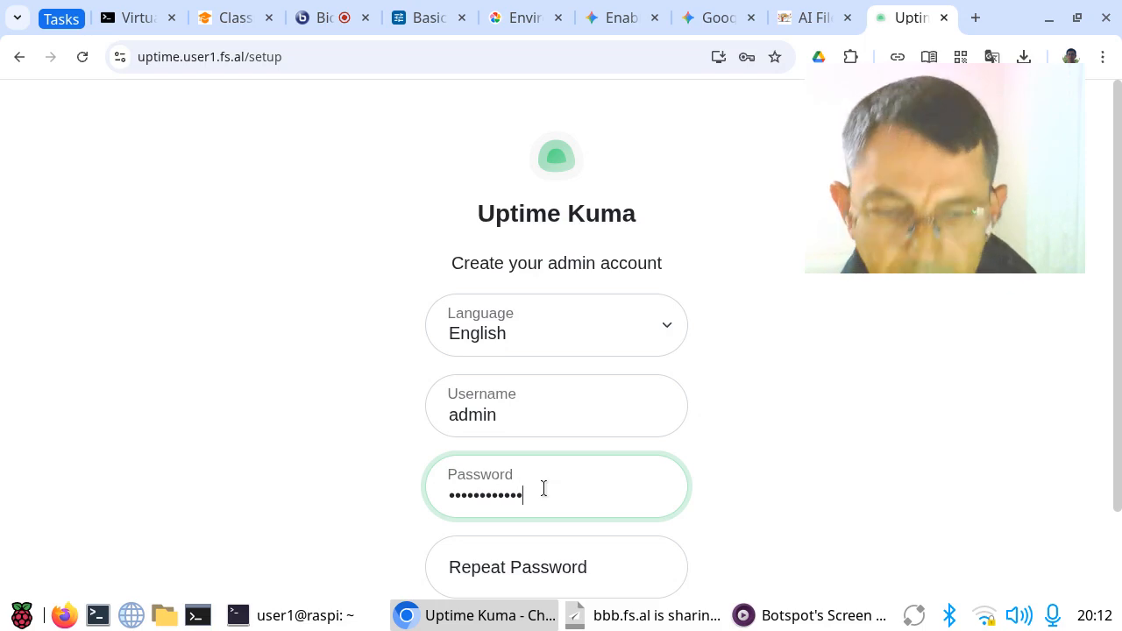
# Step: Repeat the account password to create the admin account, and save the login in the browser's password manager
pyautogui.scroll(-2, 763, 395)
pyautogui.click(571, 457)
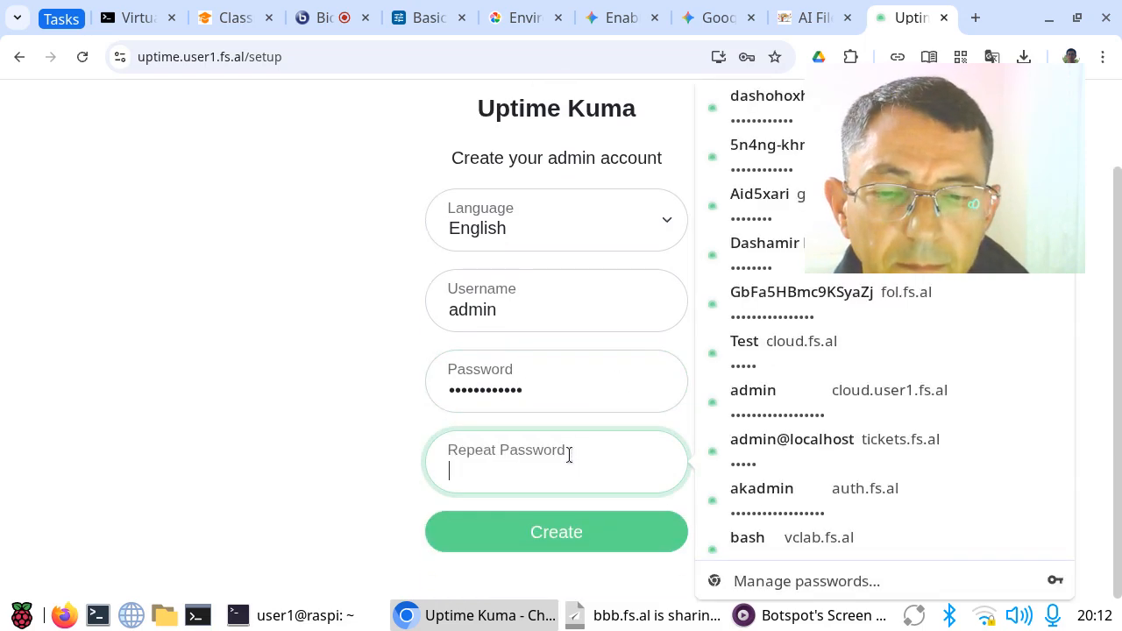
pyautogui.write('••••••••••')
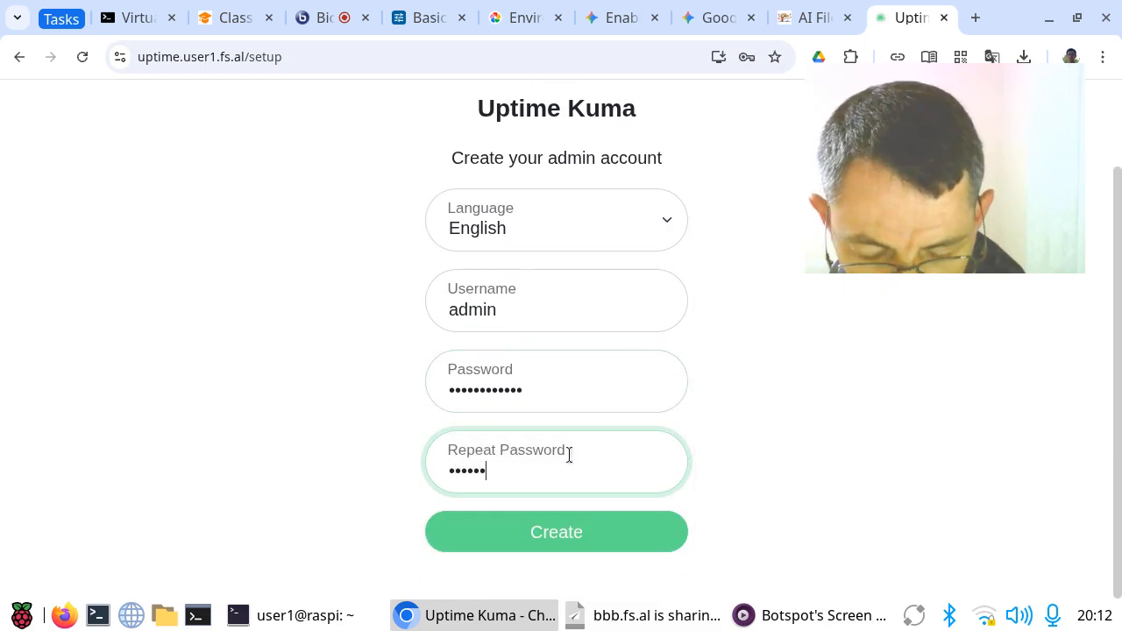
pyautogui.write('••')
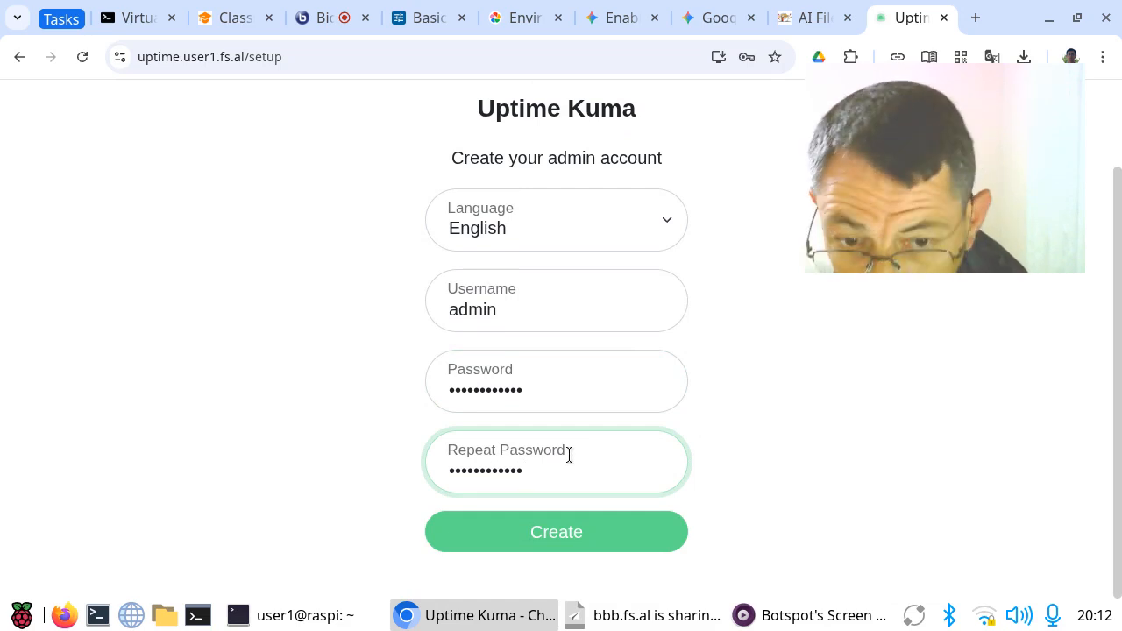
pyautogui.click(544, 543)
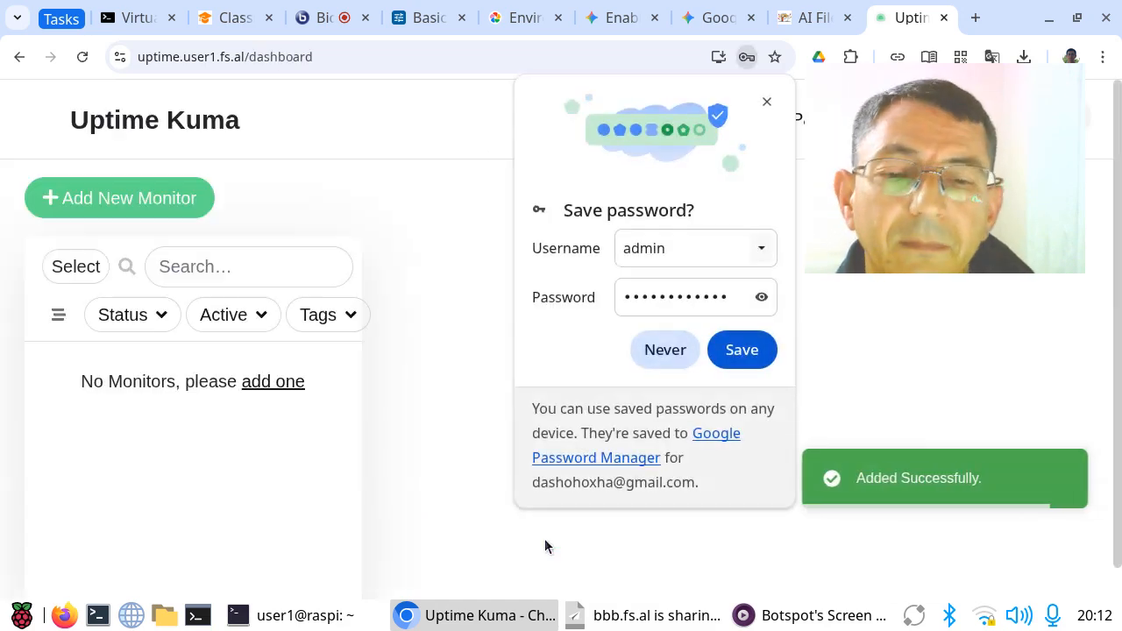
pyautogui.click(742, 350)
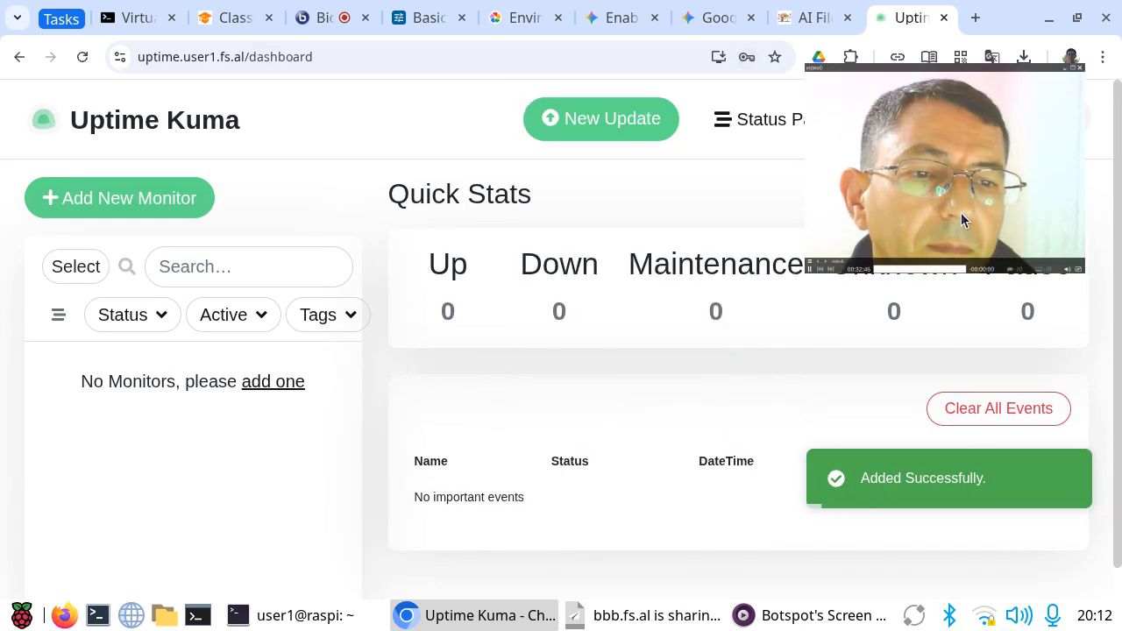
pyautogui.moveTo(967, 212); pyautogui.dragTo(997, 457)
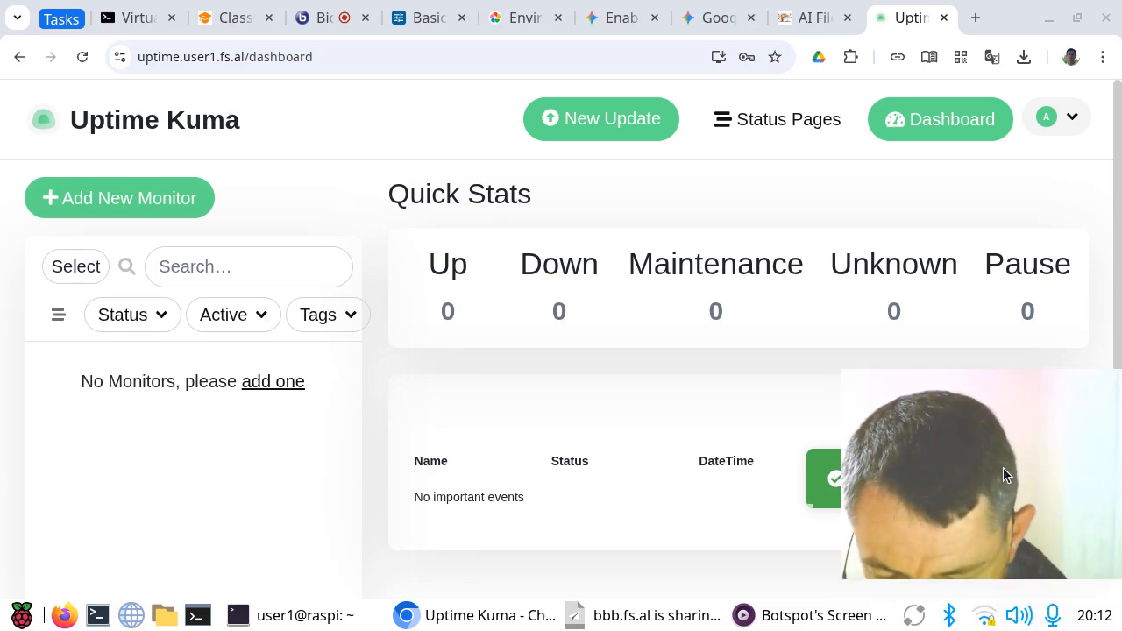
pyautogui.press('q')
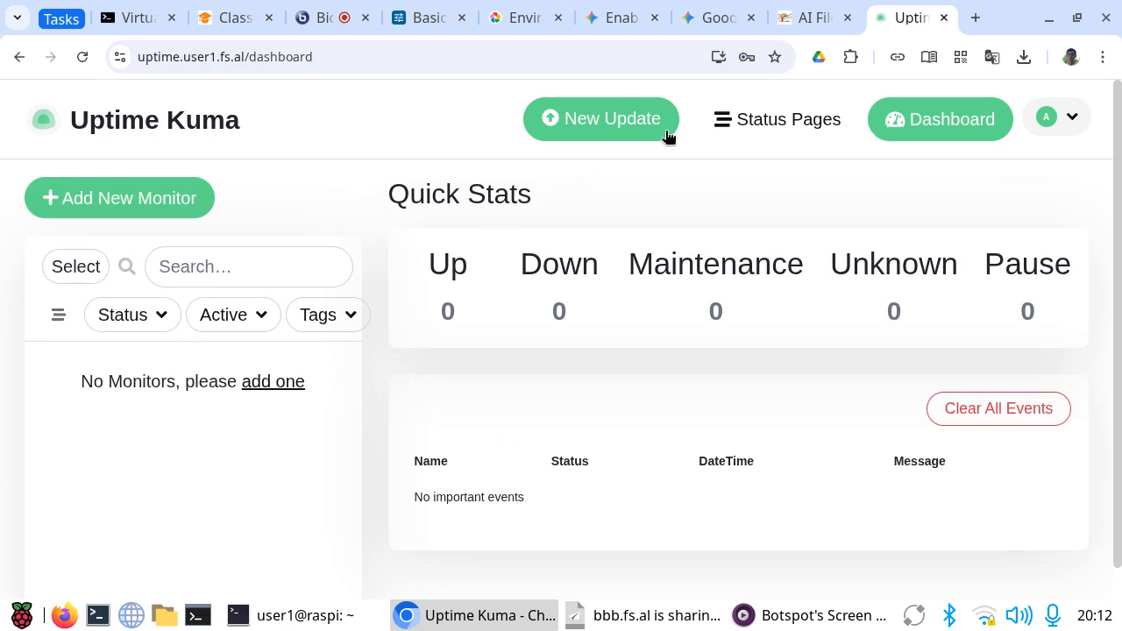
# Step: Open the Uptime Kuma settings and look through the General options, from the timezones to the Chrome/Chromium executable
pyautogui.click(1071, 121)
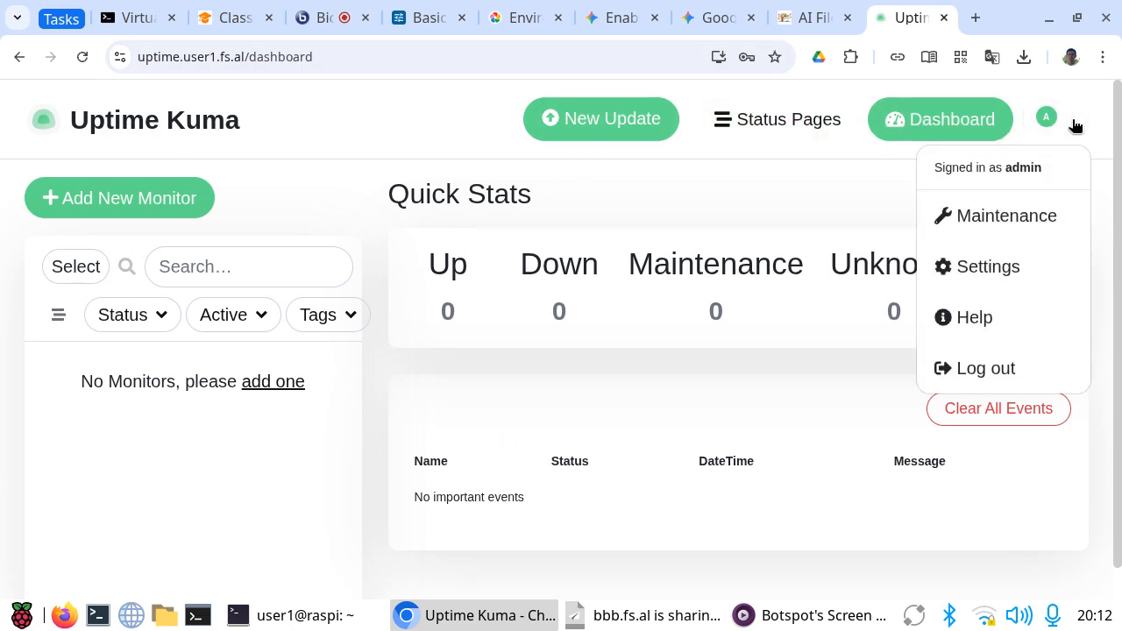
pyautogui.click(1003, 266)
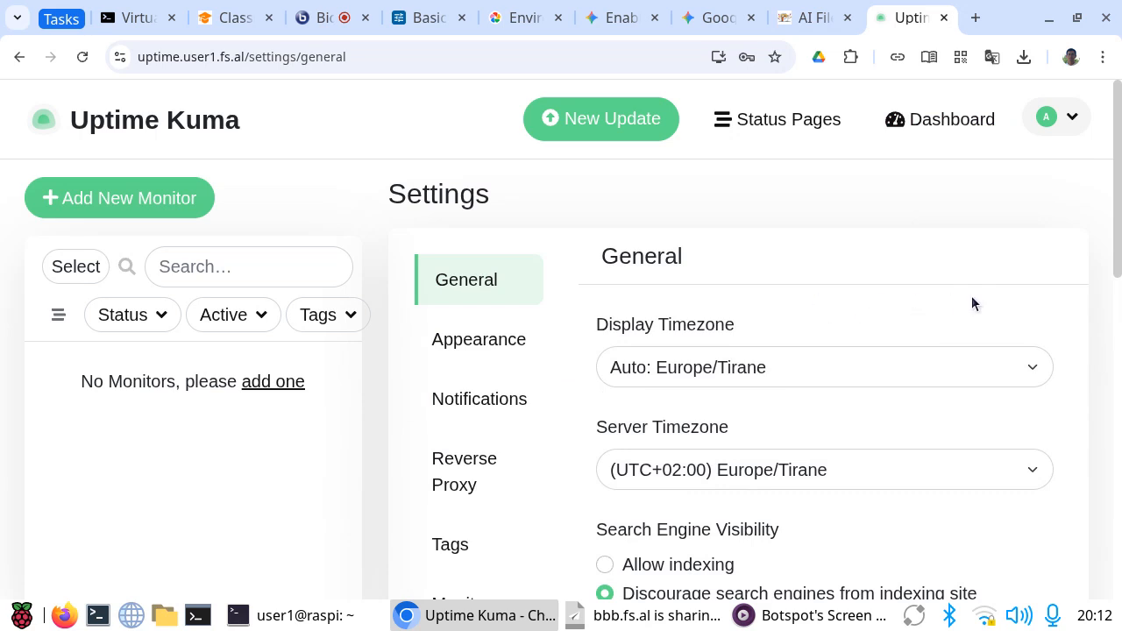
pyautogui.scroll(-1, 957, 309)
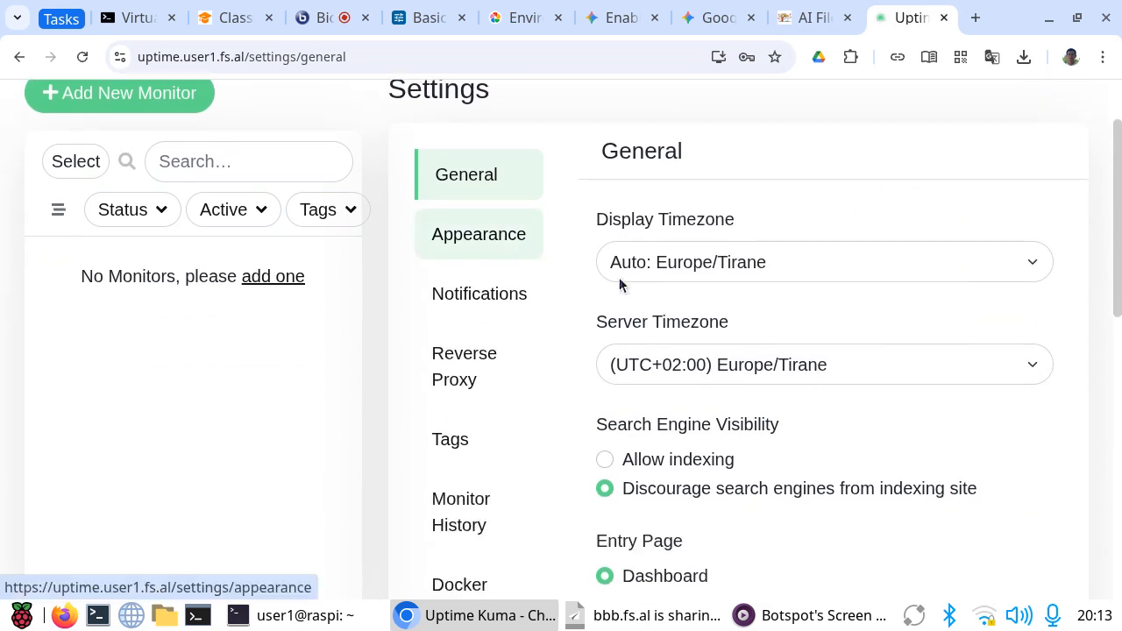
pyautogui.scroll(-2, 891, 359)
pyautogui.scroll(2, 890, 352)
pyautogui.scroll(-5, 889, 349)
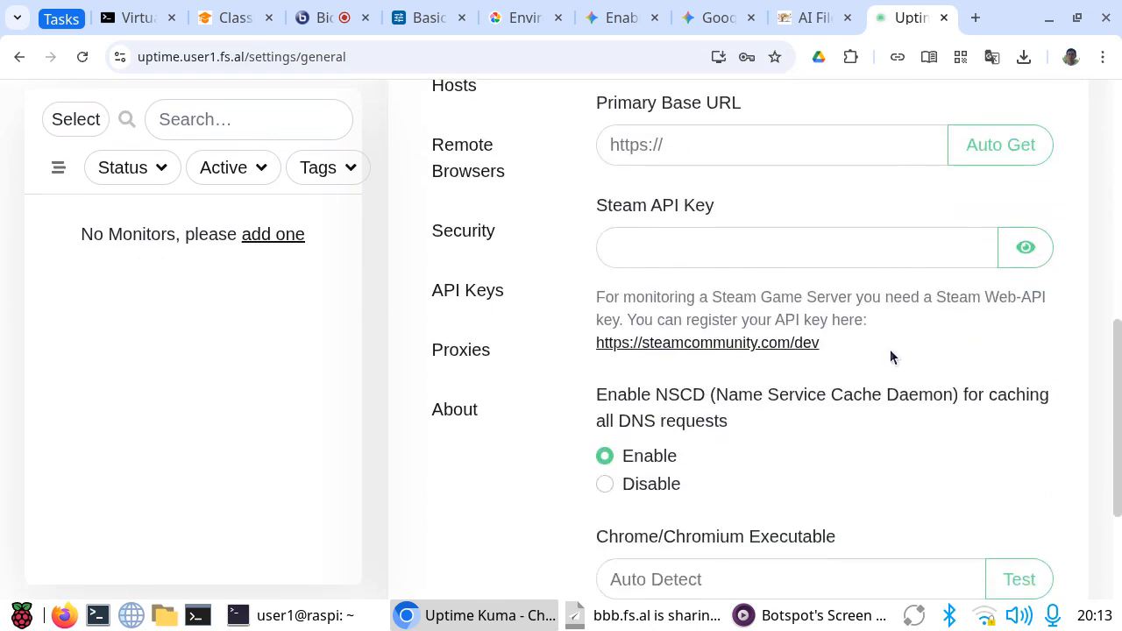
pyautogui.scroll(-2, 890, 349)
pyautogui.scroll(4, 887, 348)
pyautogui.scroll(4, 888, 348)
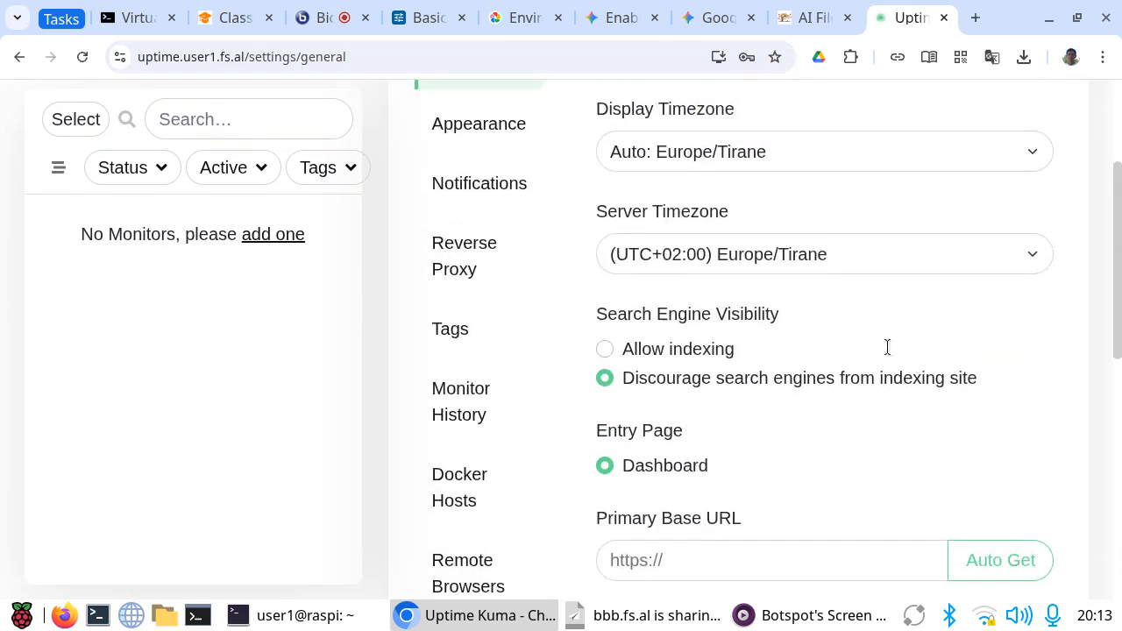
# Step: Look through the Appearance settings and the Notifications settings, including toast timeouts and TLS certificate expiry
pyautogui.click(446, 331)
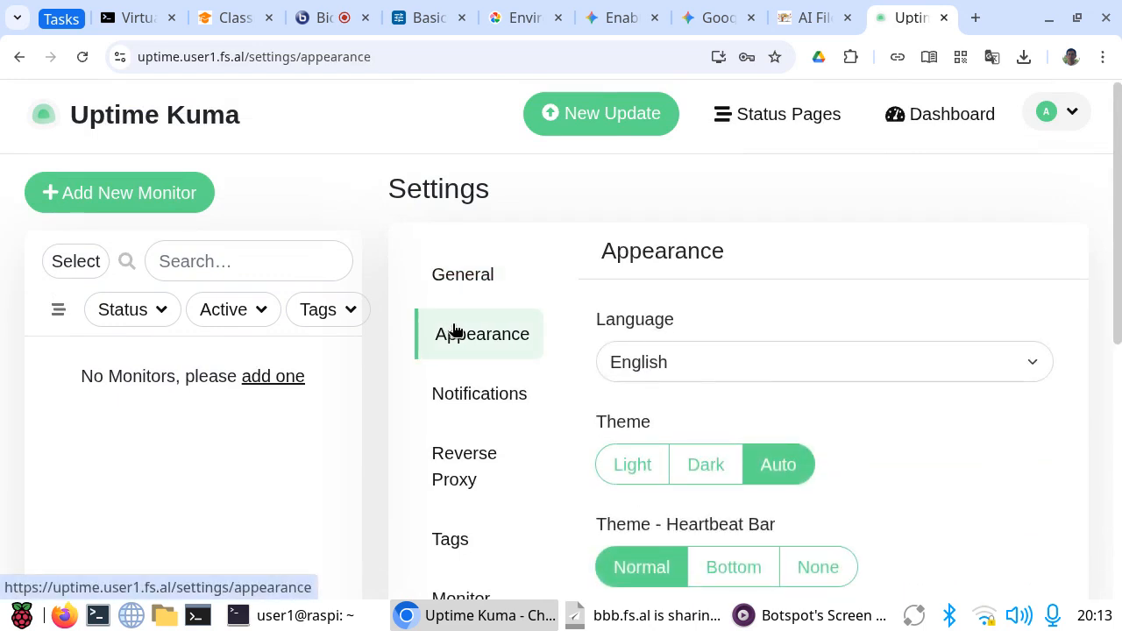
pyautogui.scroll(-3, 881, 341)
pyautogui.scroll(-1, 884, 347)
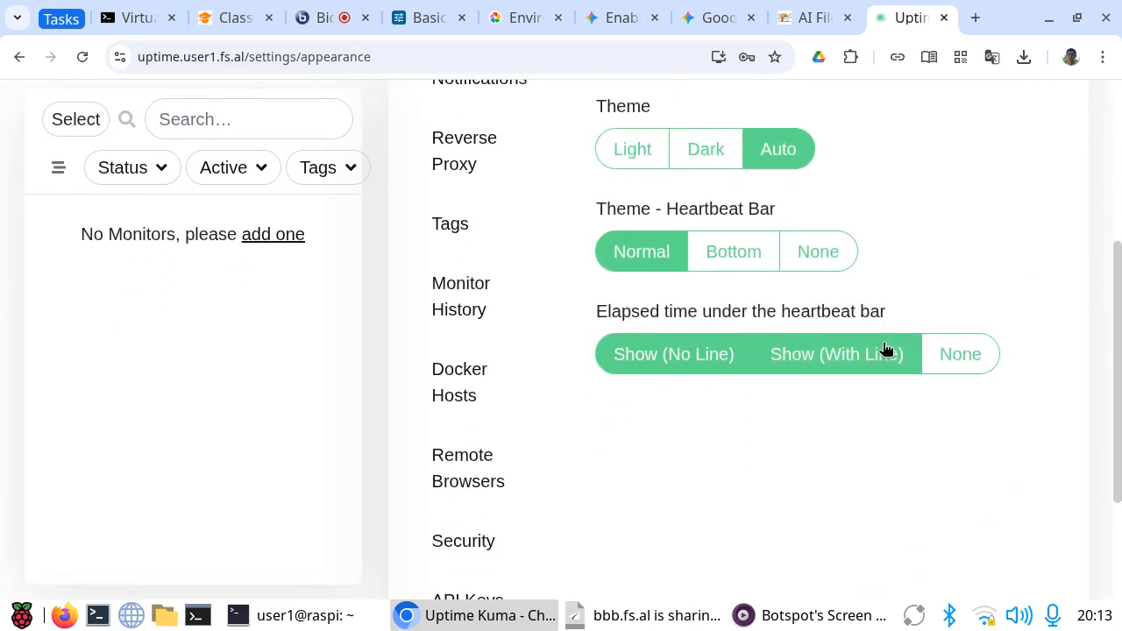
pyautogui.scroll(2, 886, 349)
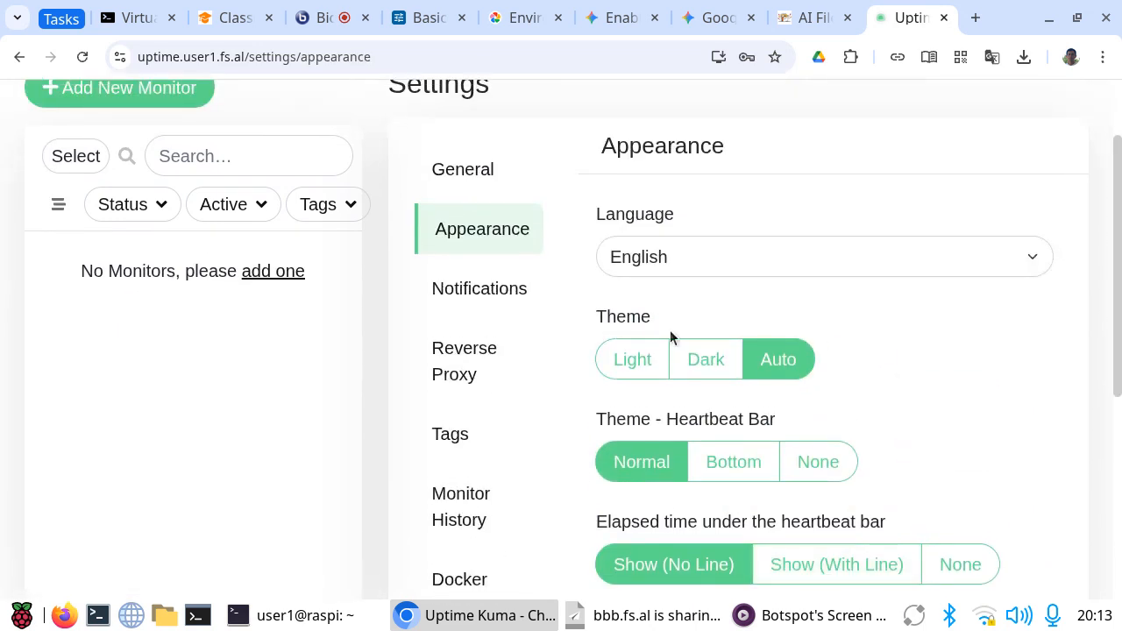
pyautogui.click(487, 287)
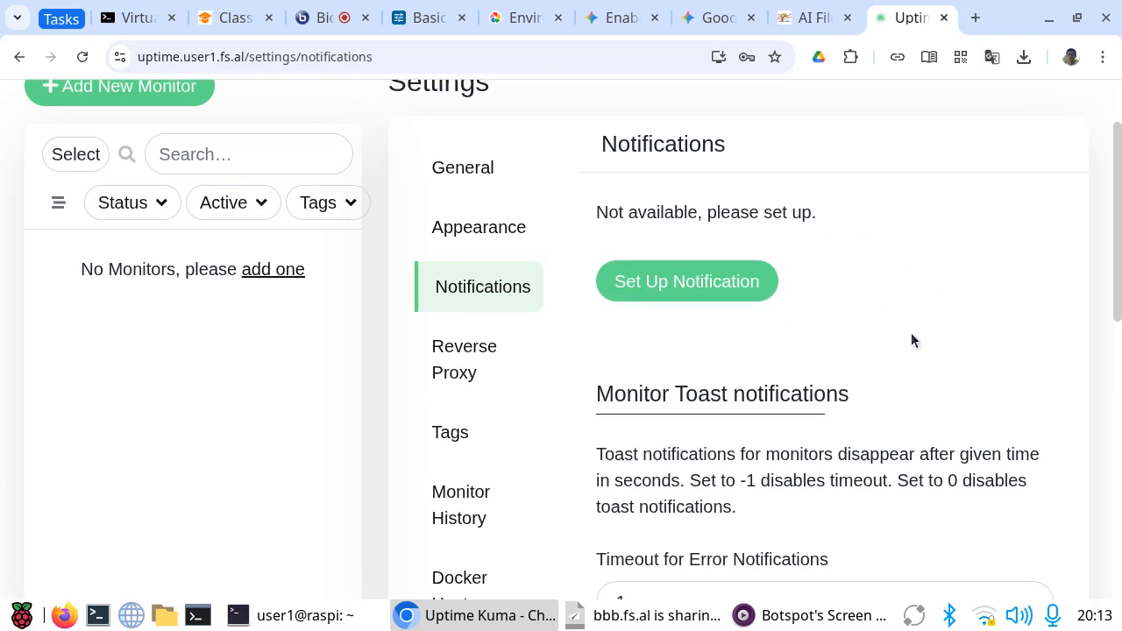
pyautogui.scroll(-3, 912, 334)
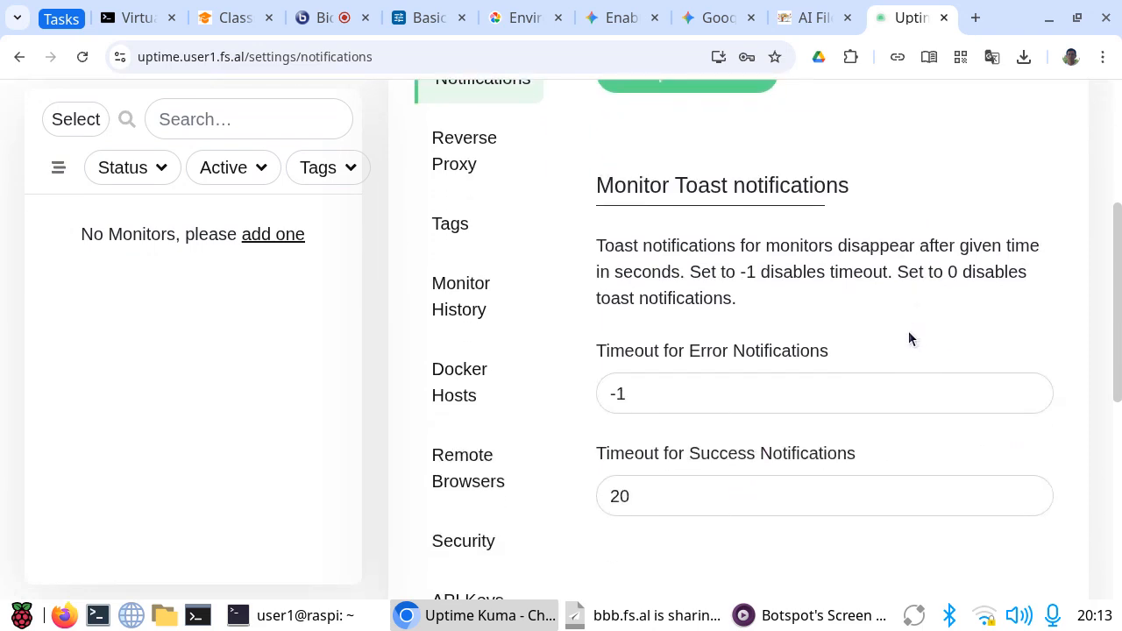
pyautogui.scroll(-6, 910, 331)
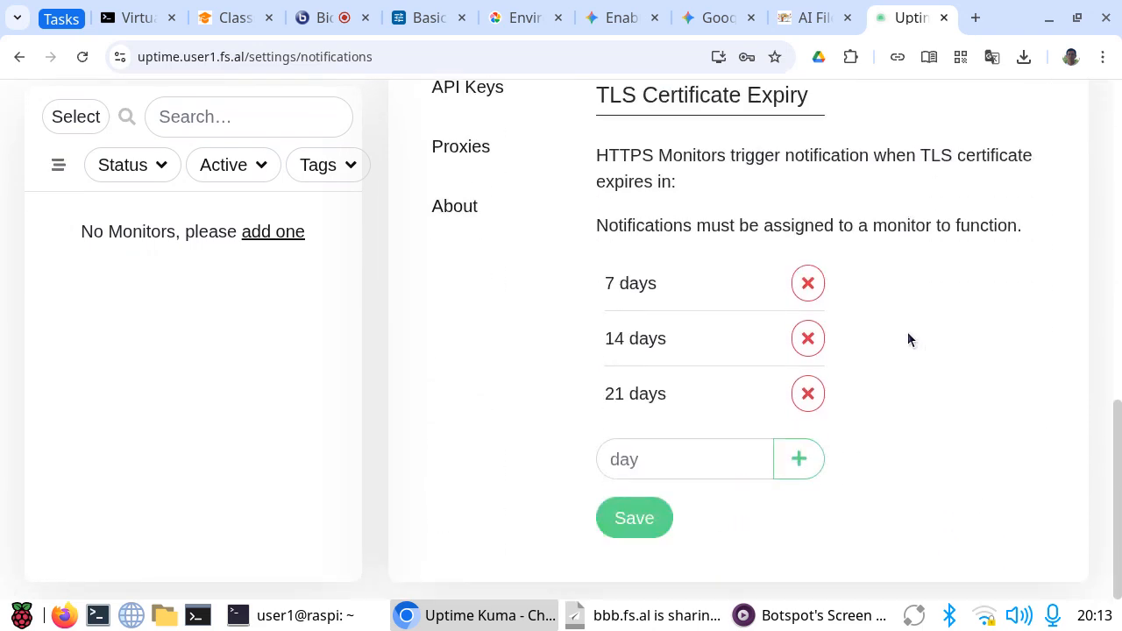
pyautogui.scroll(9, 907, 332)
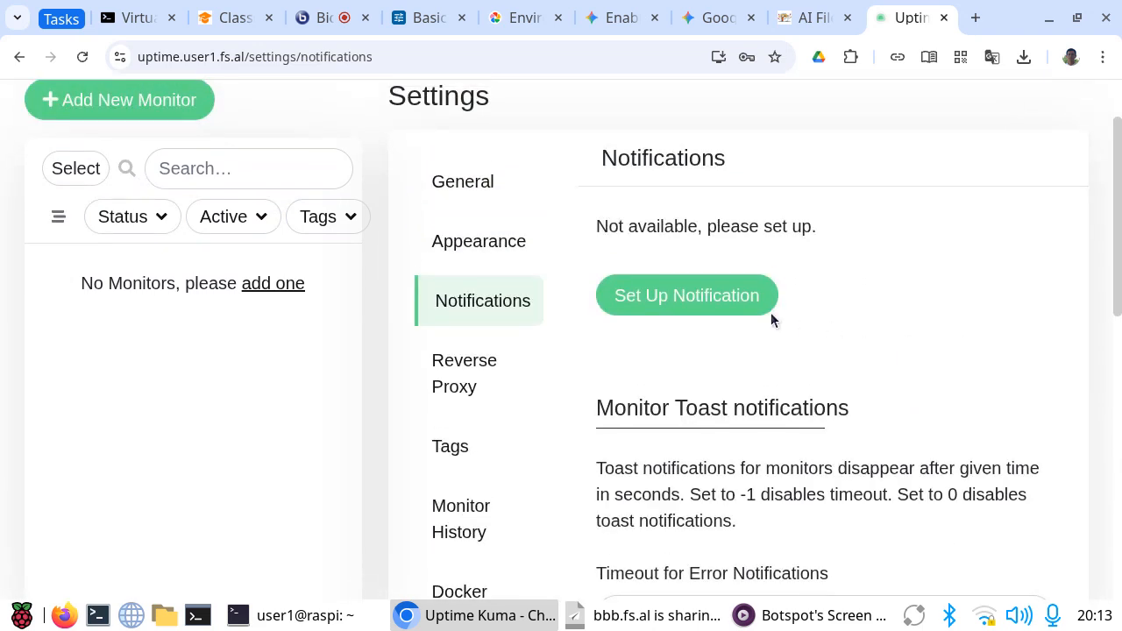
# Step: Start setting up a new notification, browse the available notification types and choose Email (SMTP)
pyautogui.click(697, 298)
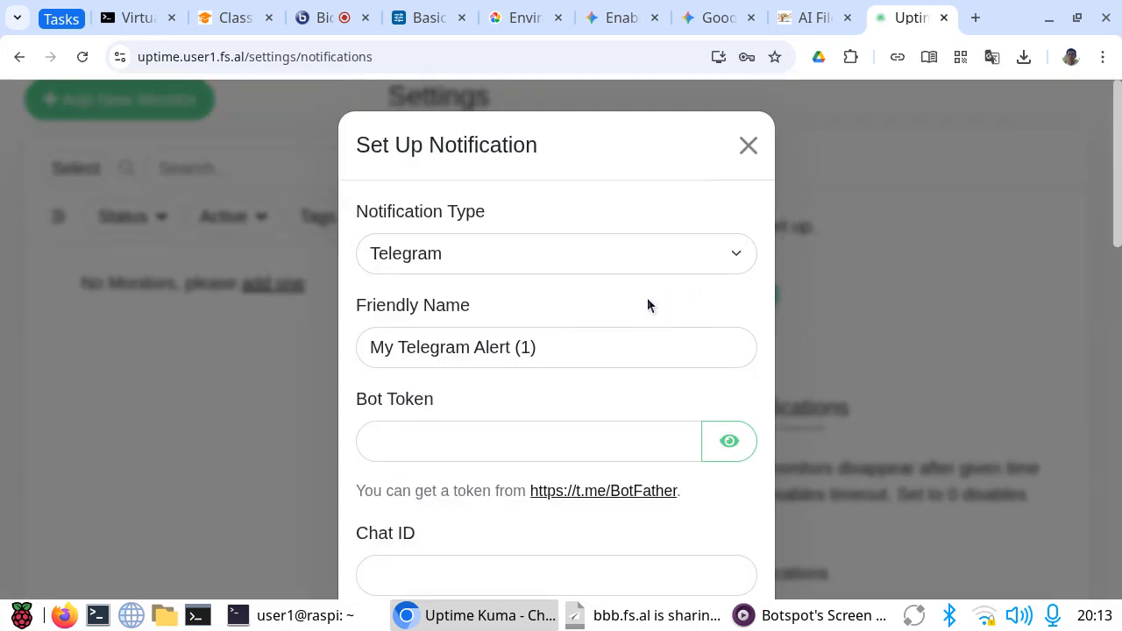
pyautogui.click(455, 256)
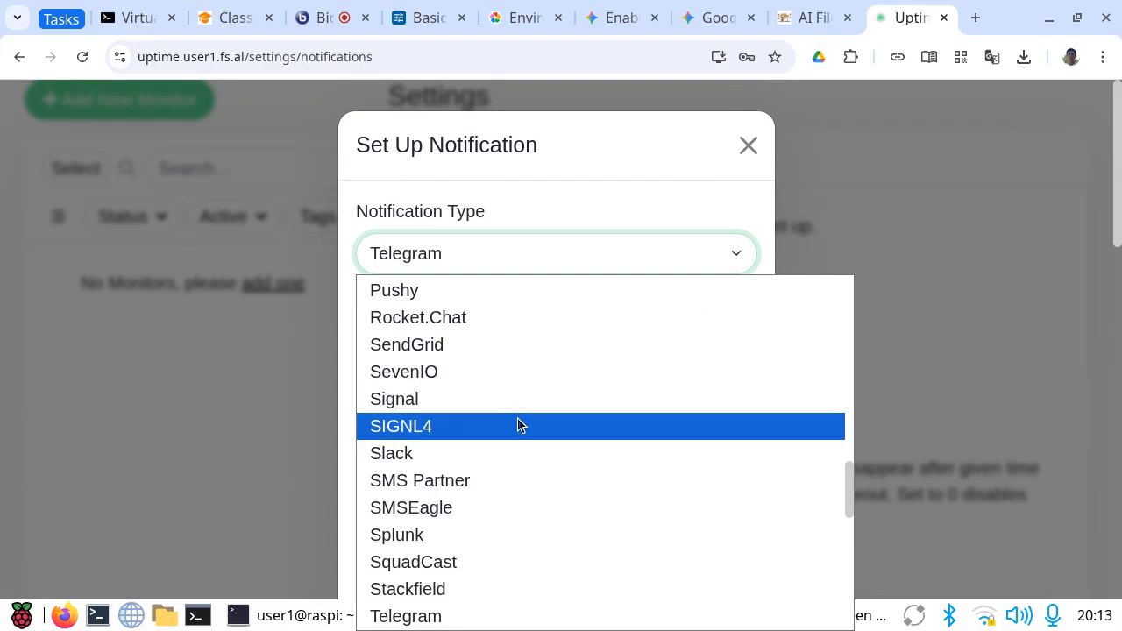
pyautogui.scroll(-1, 518, 425)
pyautogui.scroll(-5, 517, 420)
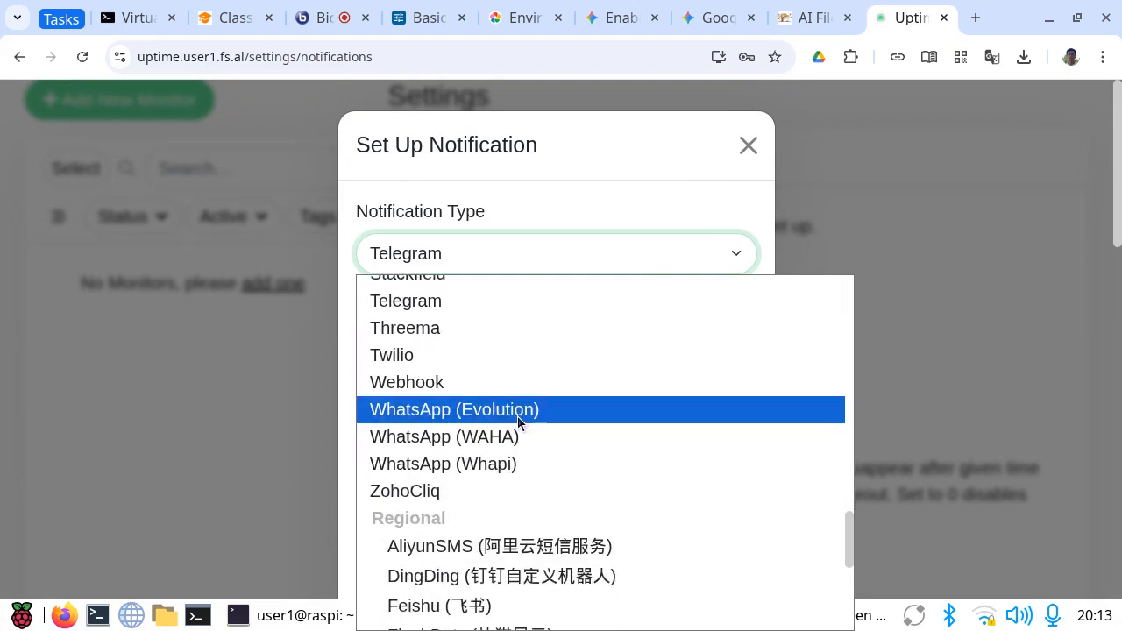
pyautogui.scroll(5, 517, 418)
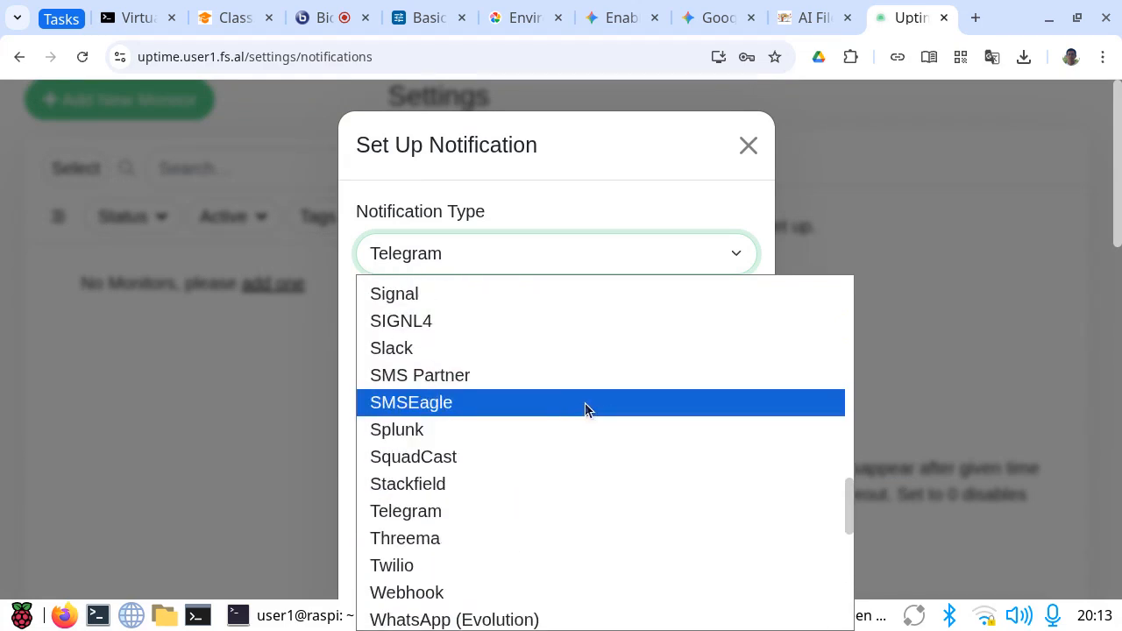
pyautogui.scroll(2, 587, 400)
pyautogui.scroll(6, 588, 396)
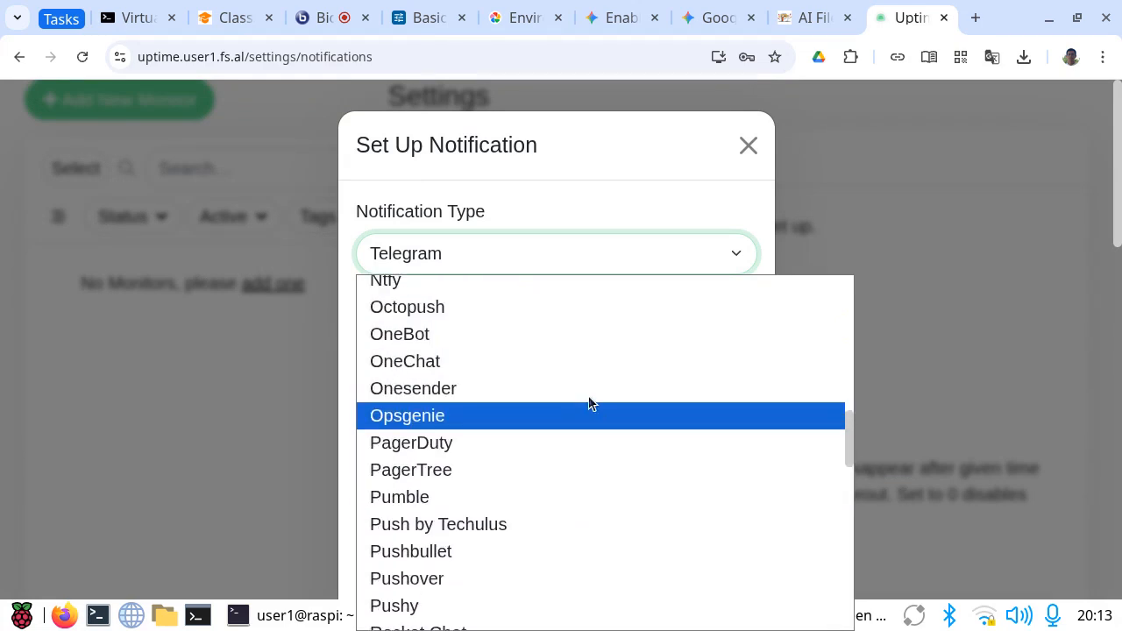
pyautogui.scroll(3, 589, 400)
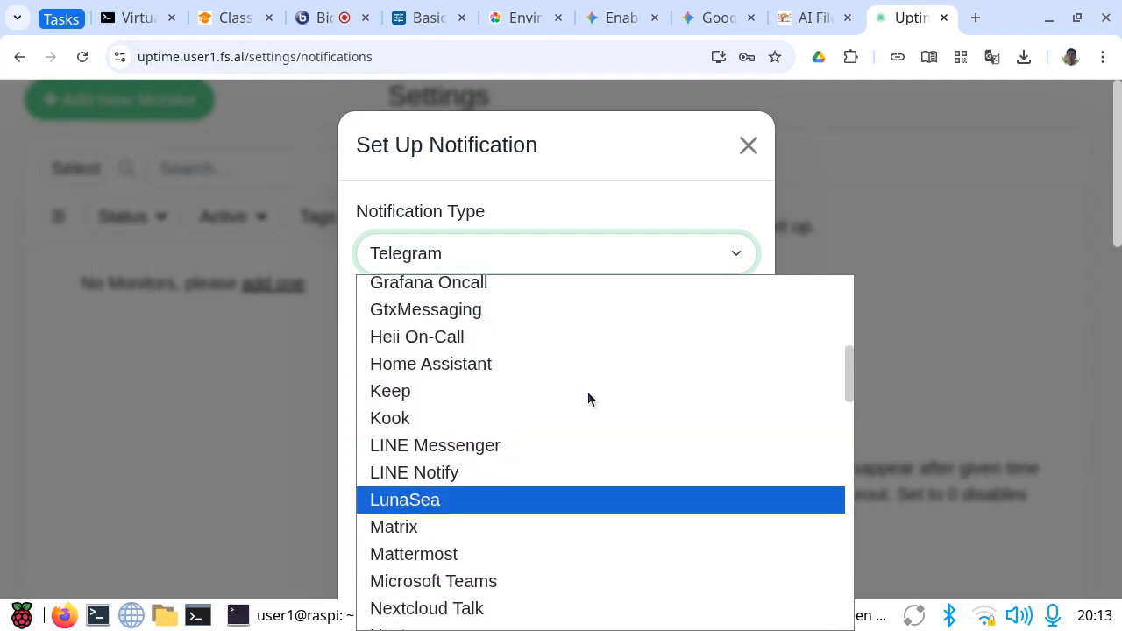
pyautogui.scroll(4, 588, 400)
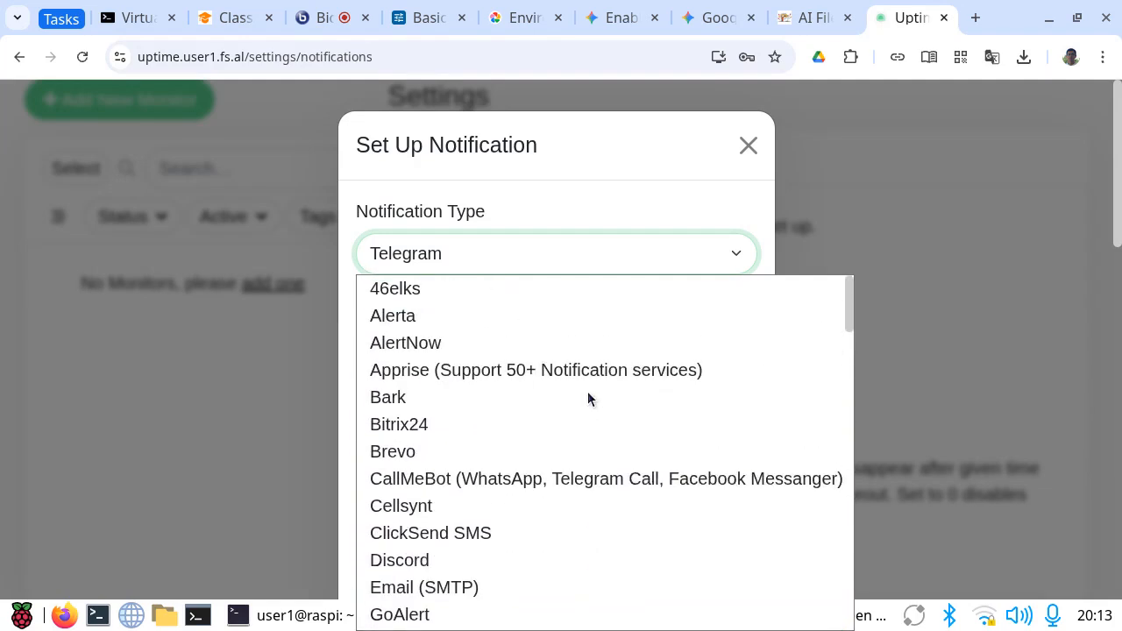
pyautogui.scroll(-3, 551, 445)
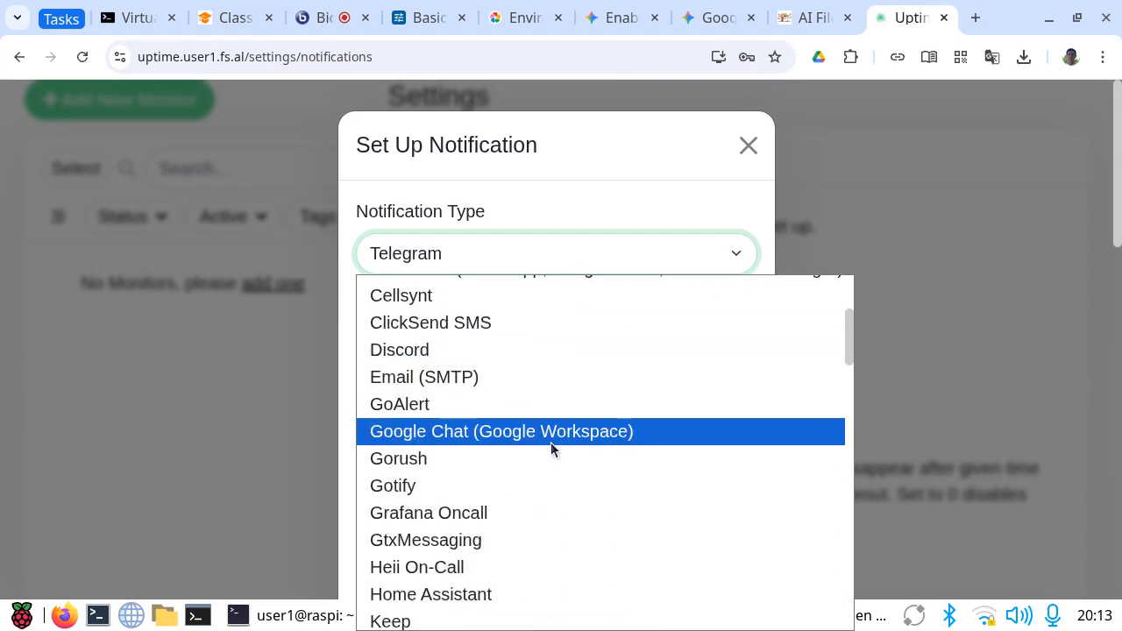
pyautogui.click(452, 376)
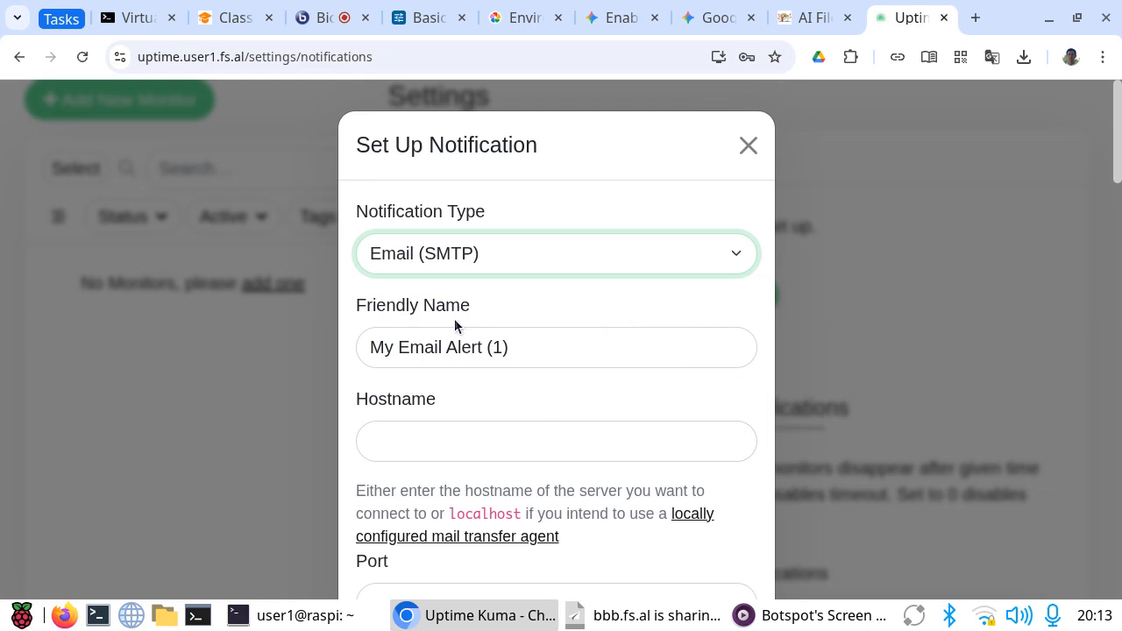
# Step: Set the email notification's friendly name to SMTP and its hostname to smtp.user1.fs.al
pyautogui.moveTo(528, 354); pyautogui.dragTo(314, 314)
pyautogui.write('S')
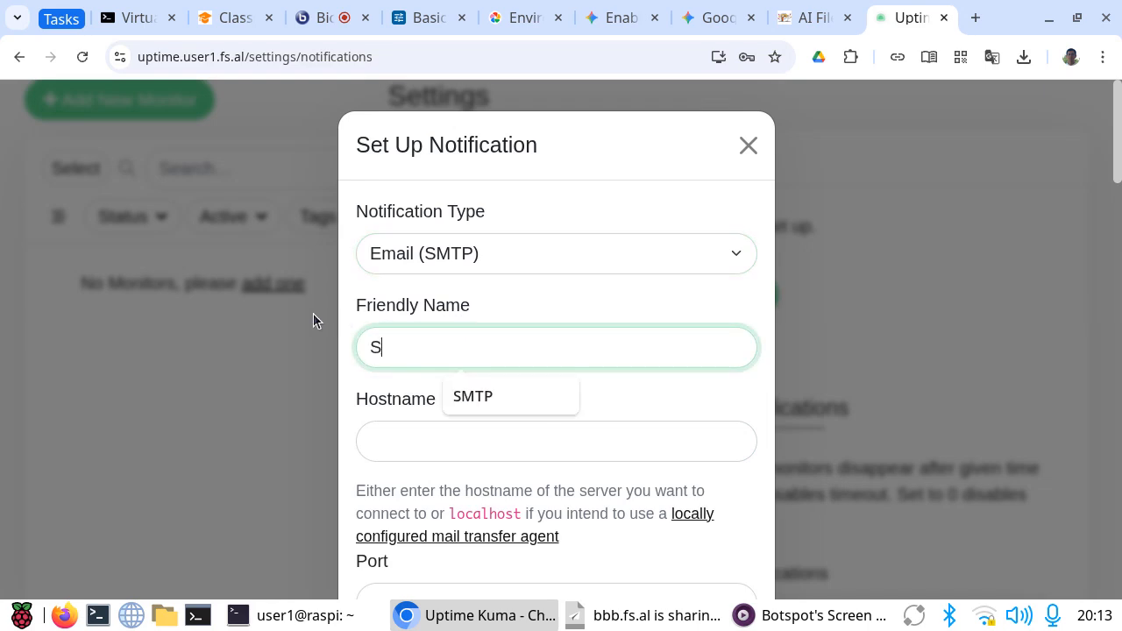
pyautogui.write('MTP')
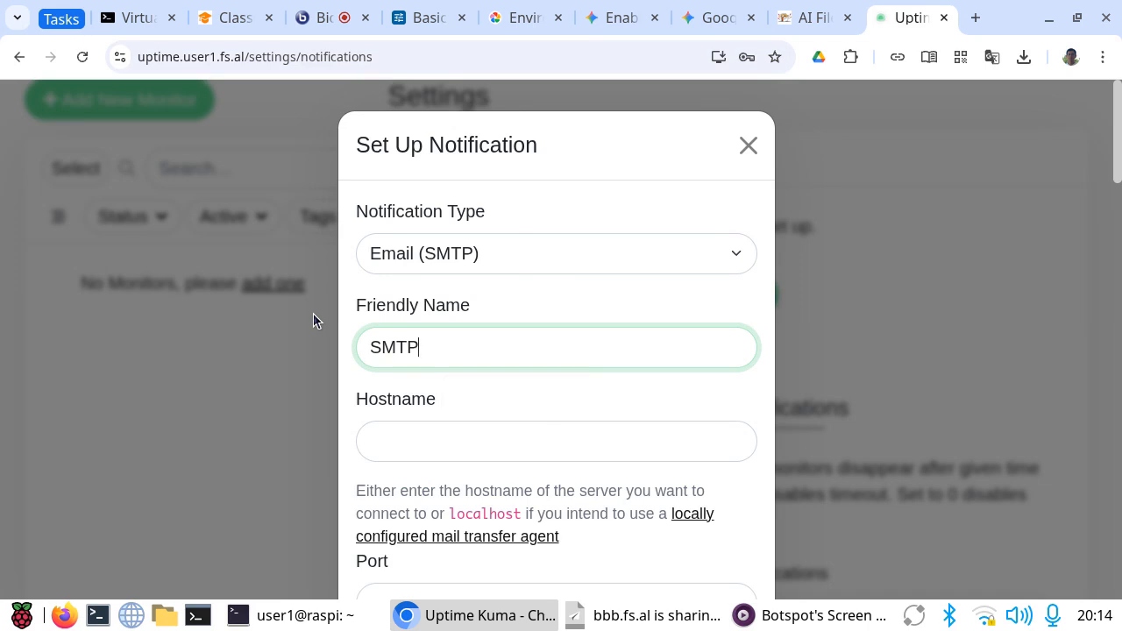
pyautogui.click(409, 463)
pyautogui.click(405, 455)
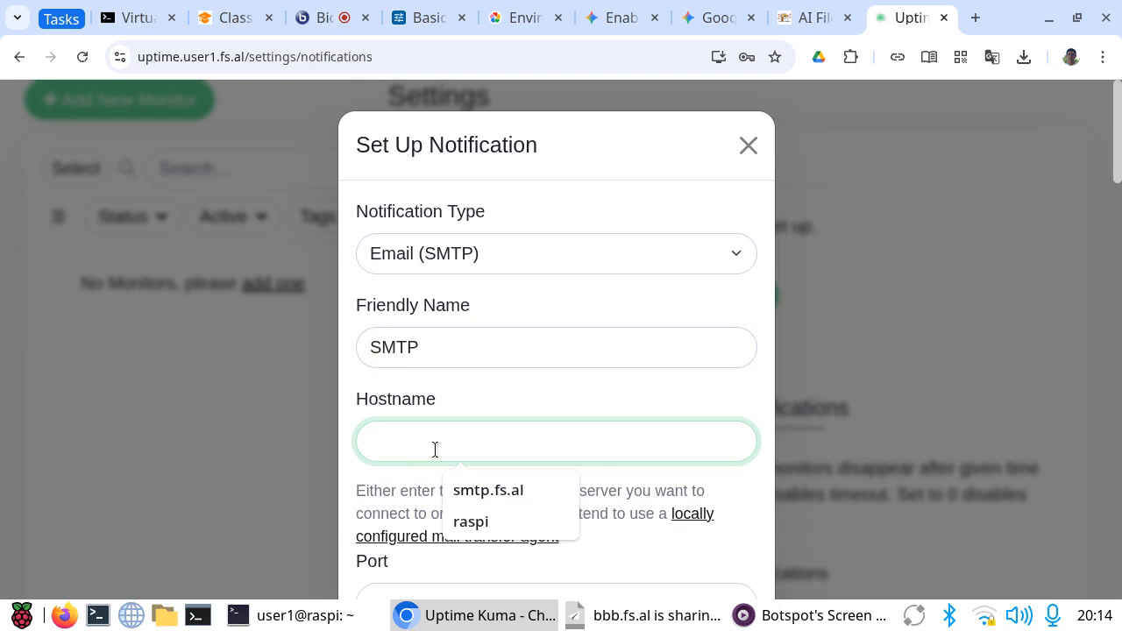
pyautogui.write('smtp')
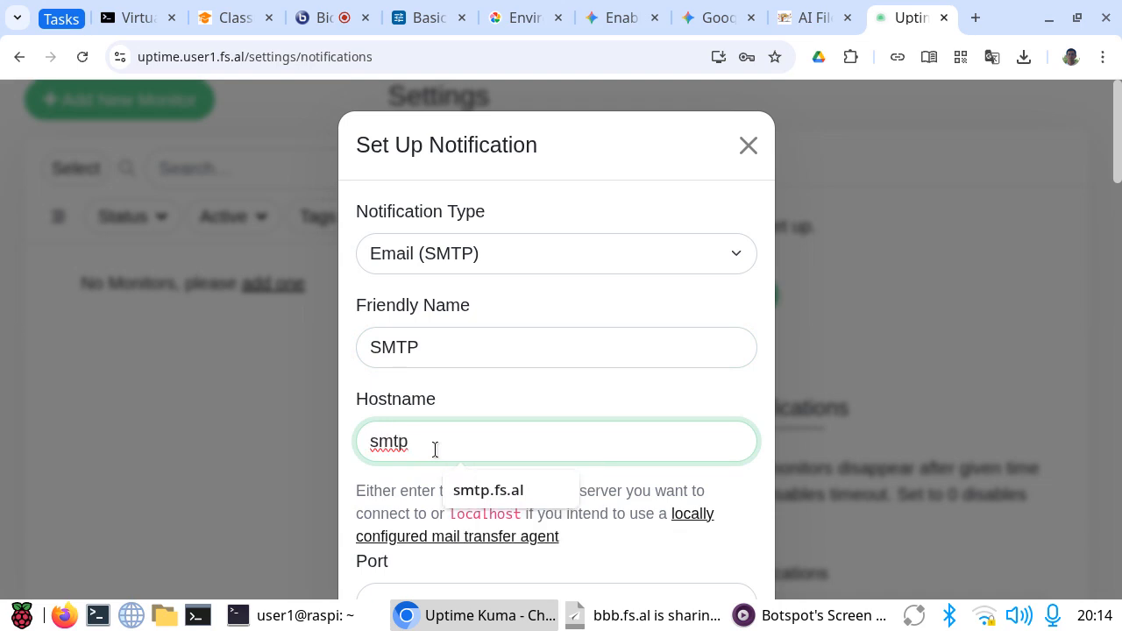
pyautogui.write('.user1.')
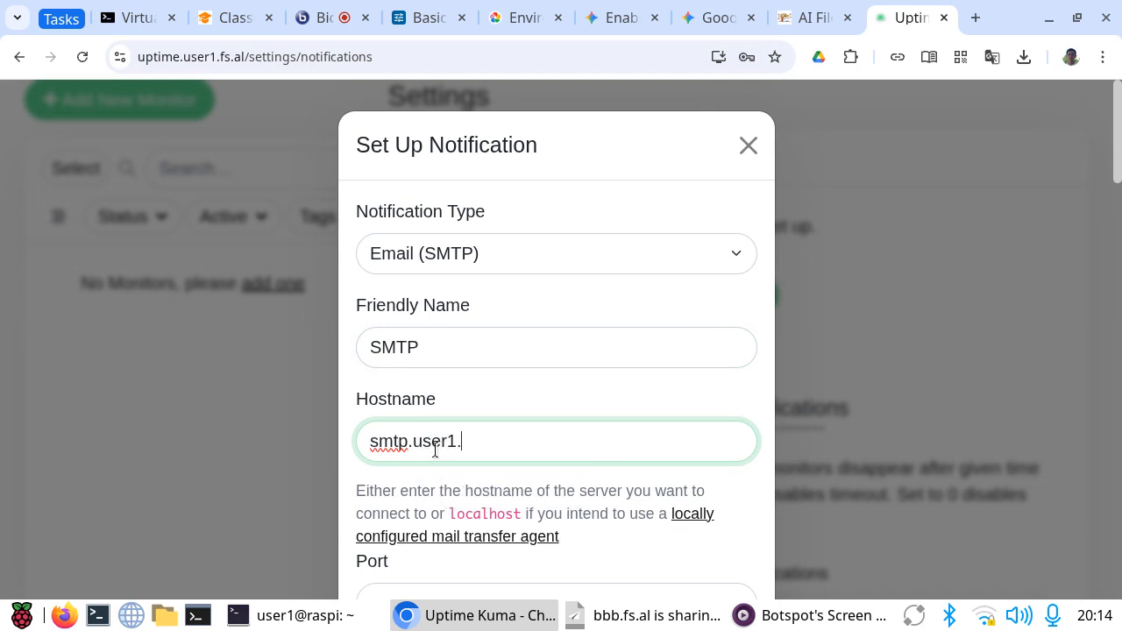
pyautogui.write('fs.al')
# Step: Set the SMTP port to 25 and enable Ignore TLS Error
pyautogui.scroll(-2, 568, 456)
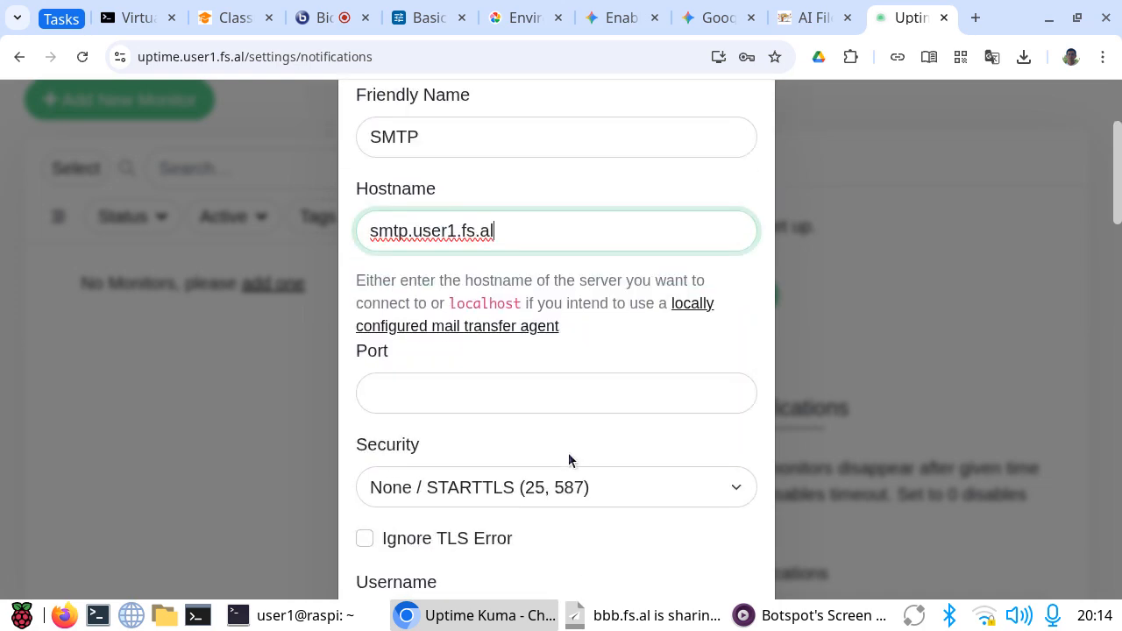
pyautogui.click(425, 391)
pyautogui.write('25')
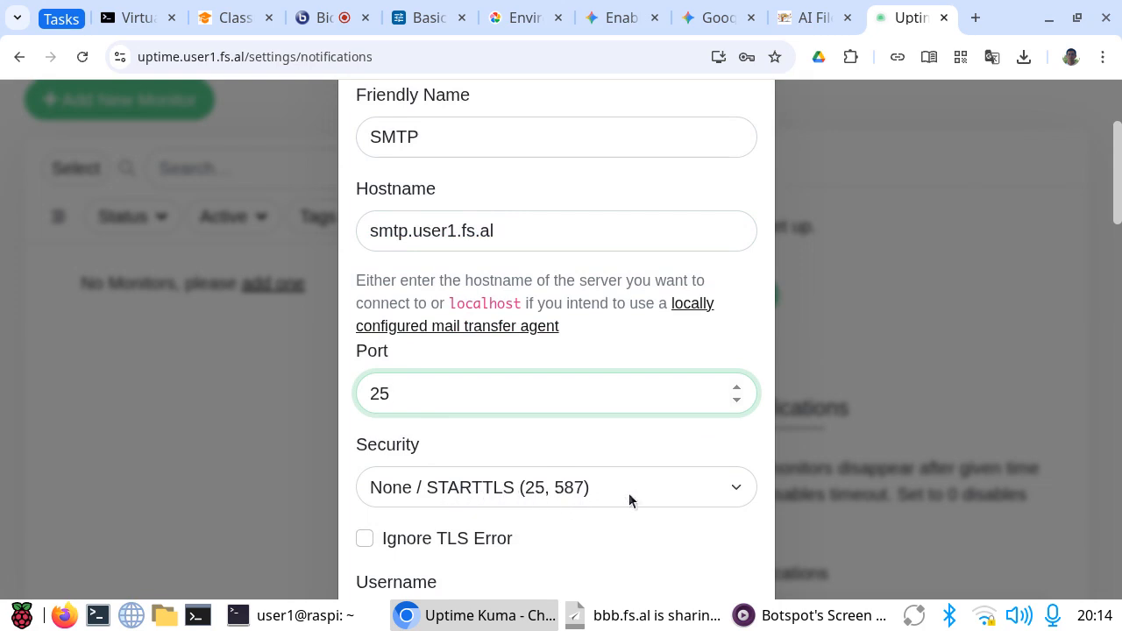
pyautogui.scroll(-4, 679, 448)
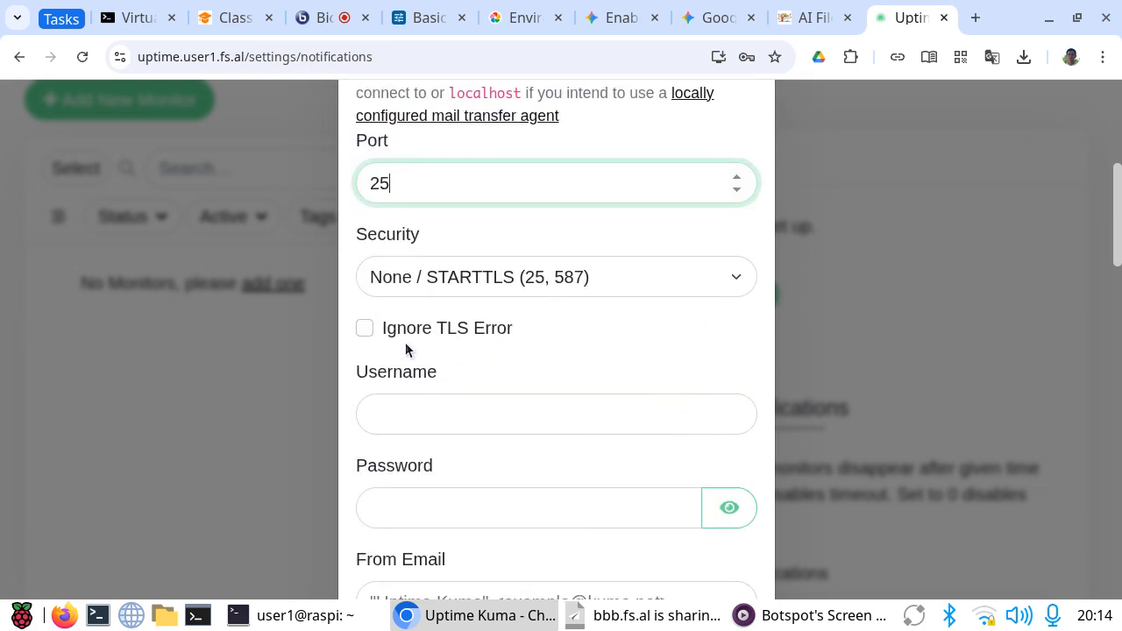
pyautogui.click(364, 329)
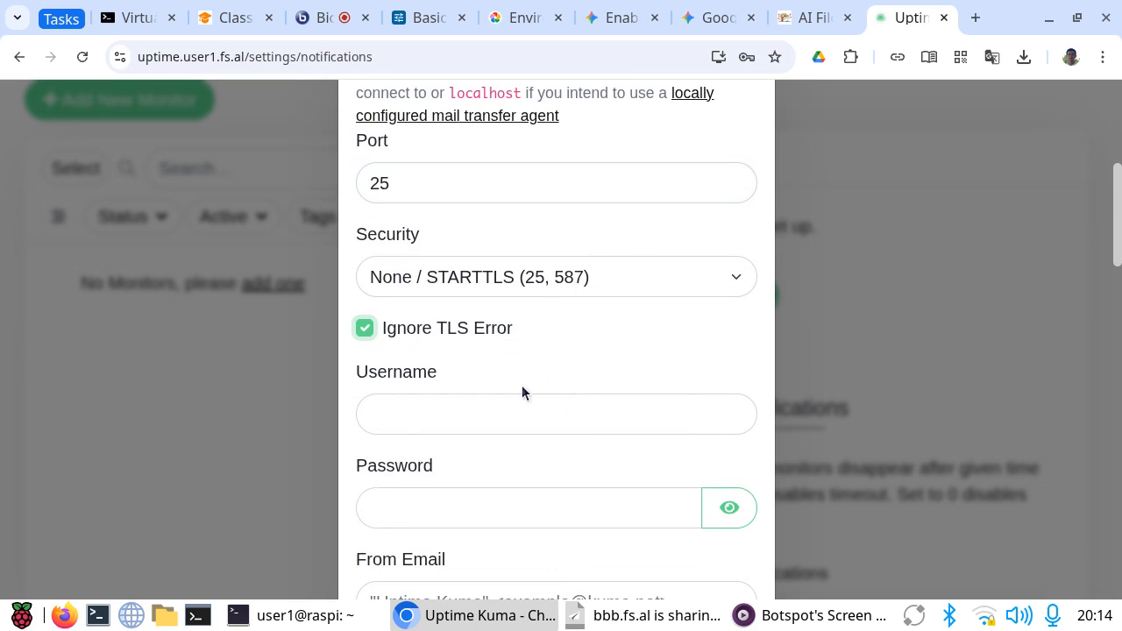
# Step: Fill in the From Email field with the display name Uptime and the sender's email address in angle brackets
pyautogui.scroll(-2, 669, 401)
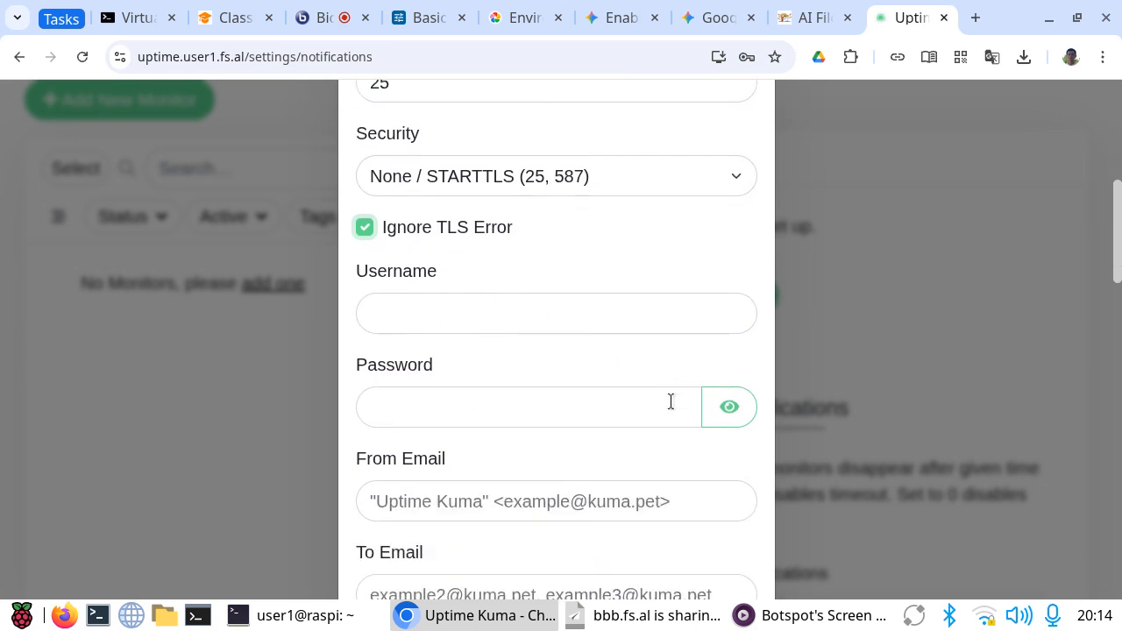
pyautogui.scroll(-2, 573, 433)
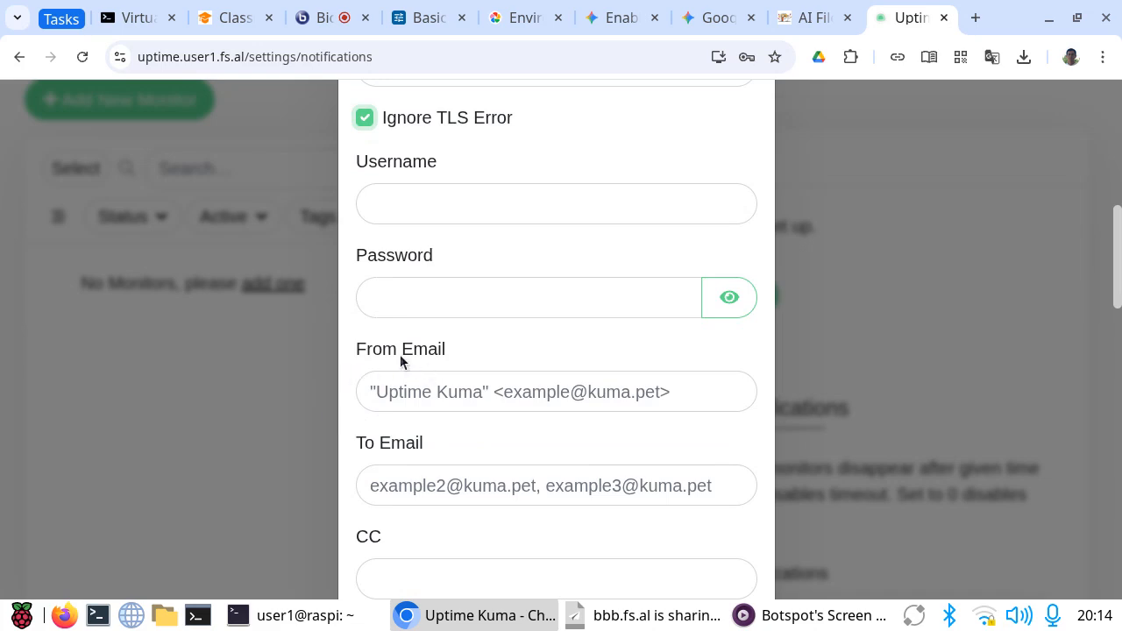
pyautogui.click(448, 395)
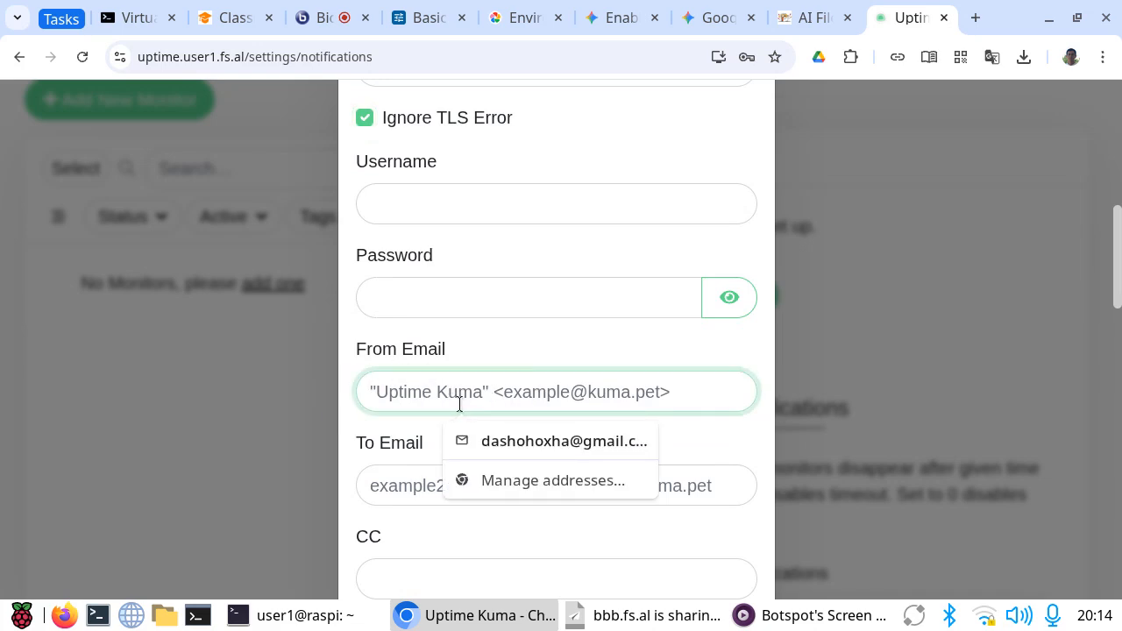
pyautogui.write('Upti')
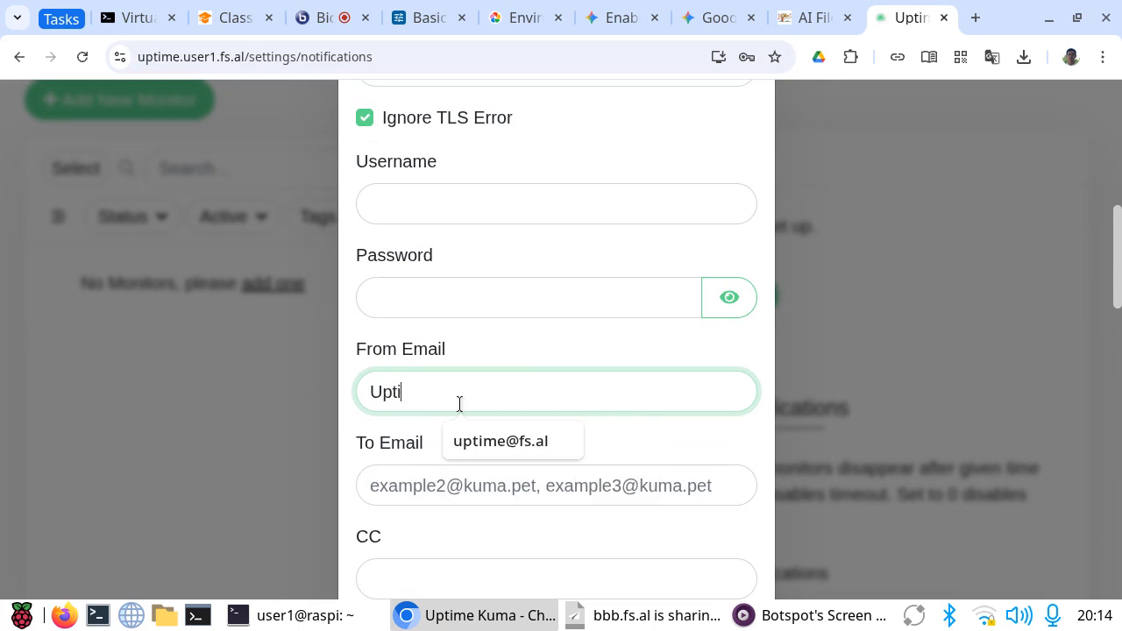
pyautogui.write('me ')
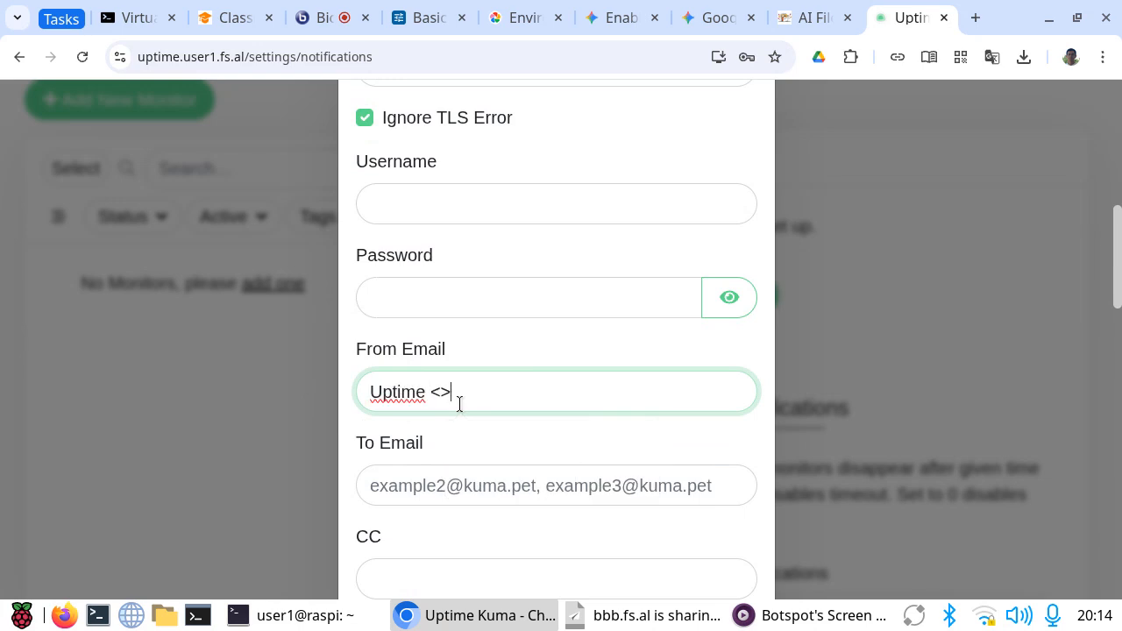
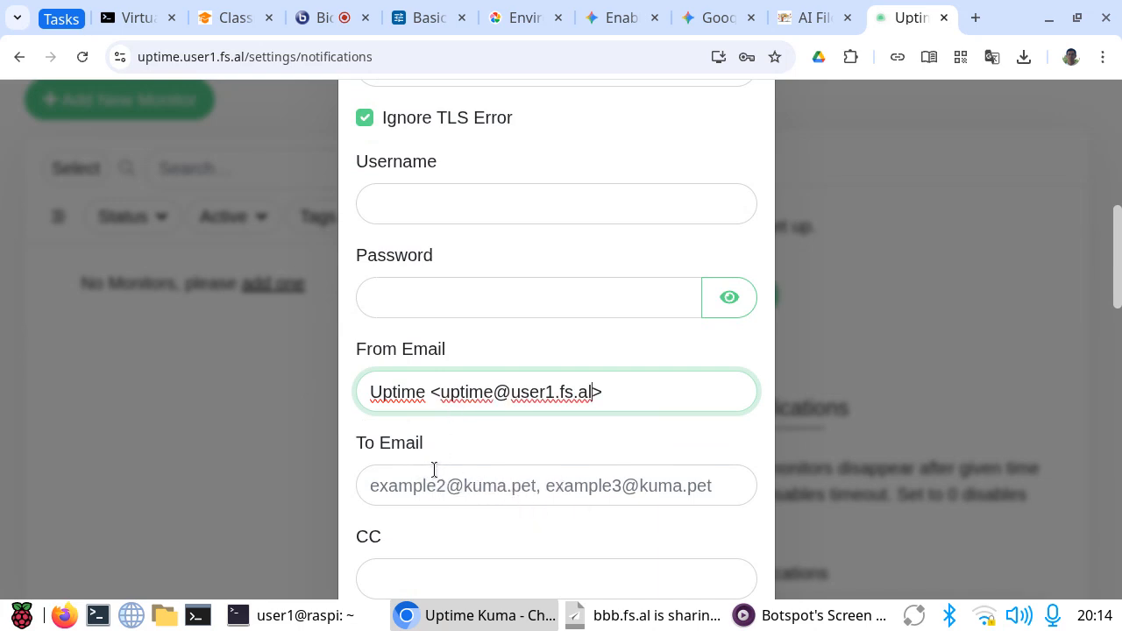
# Step: Fill in the To Email field with the recipient's saved email address
pyautogui.click(406, 445)
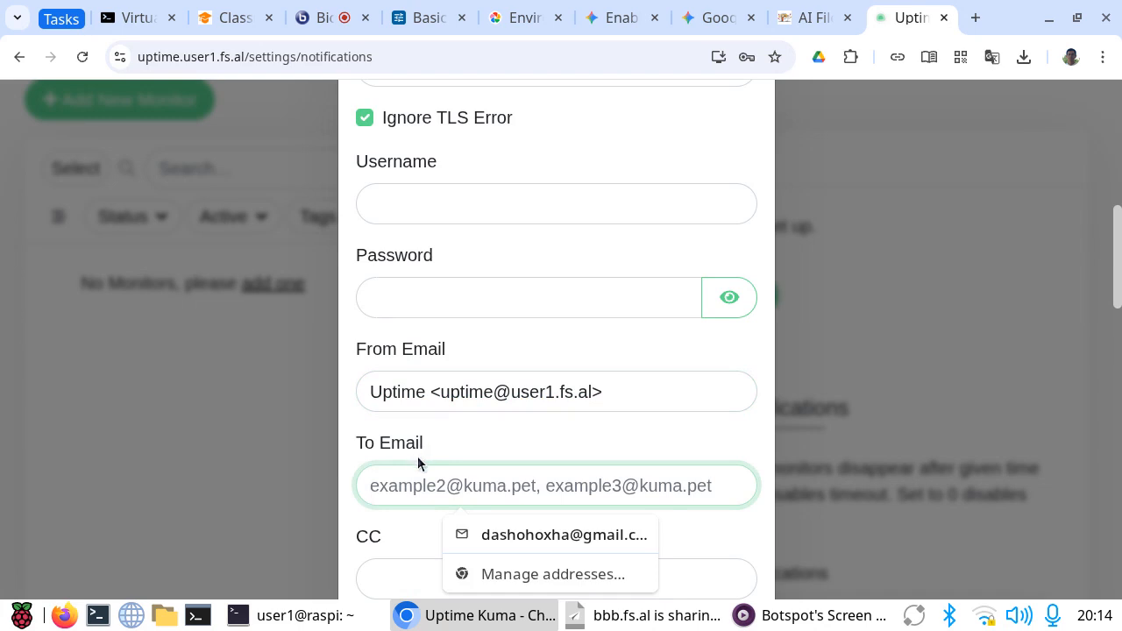
pyautogui.click(503, 537)
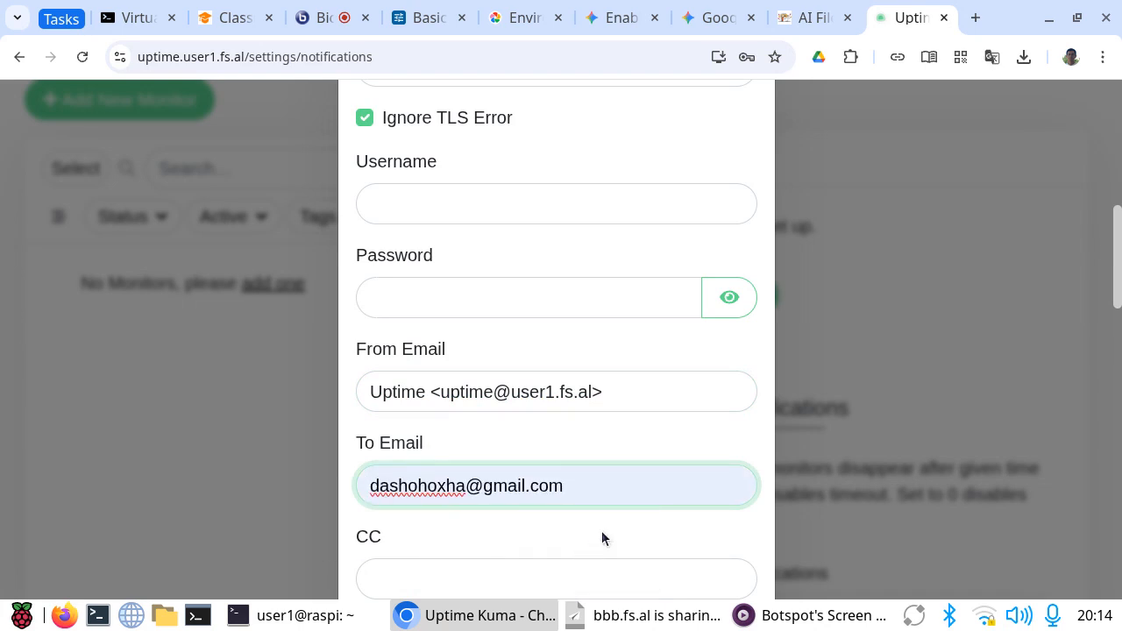
pyautogui.tripleClick(587, 483)
pyautogui.click(454, 536)
# Step: Look through the remaining email notification options, including the custom subject variables and the DKIM settings
pyautogui.scroll(-2, 552, 515)
pyautogui.scroll(-4, 526, 510)
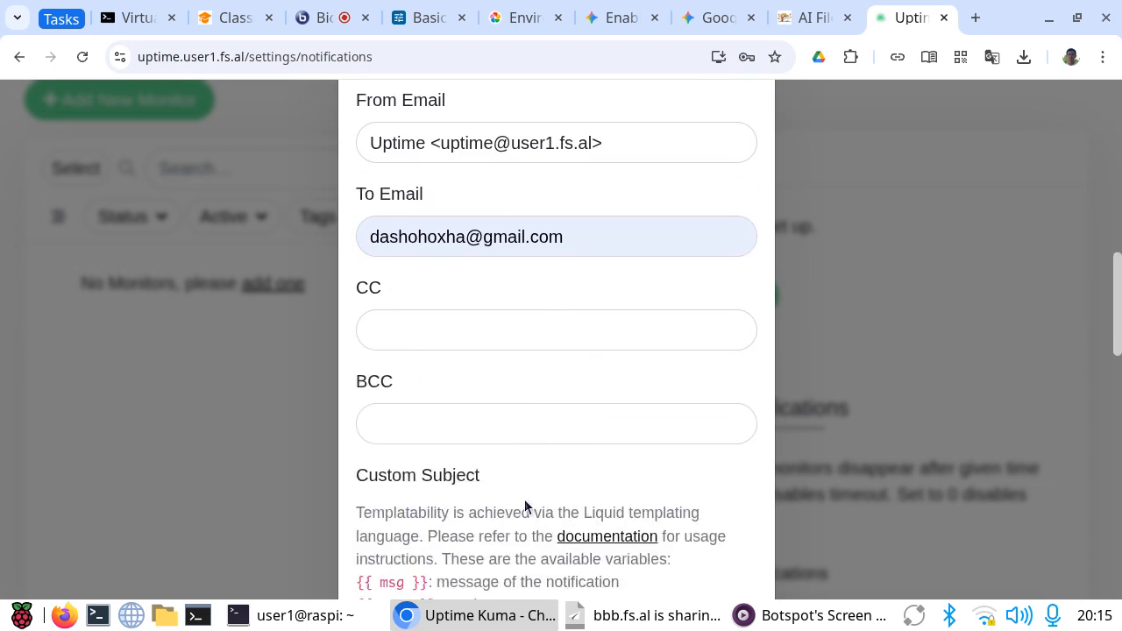
pyautogui.scroll(-5, 523, 500)
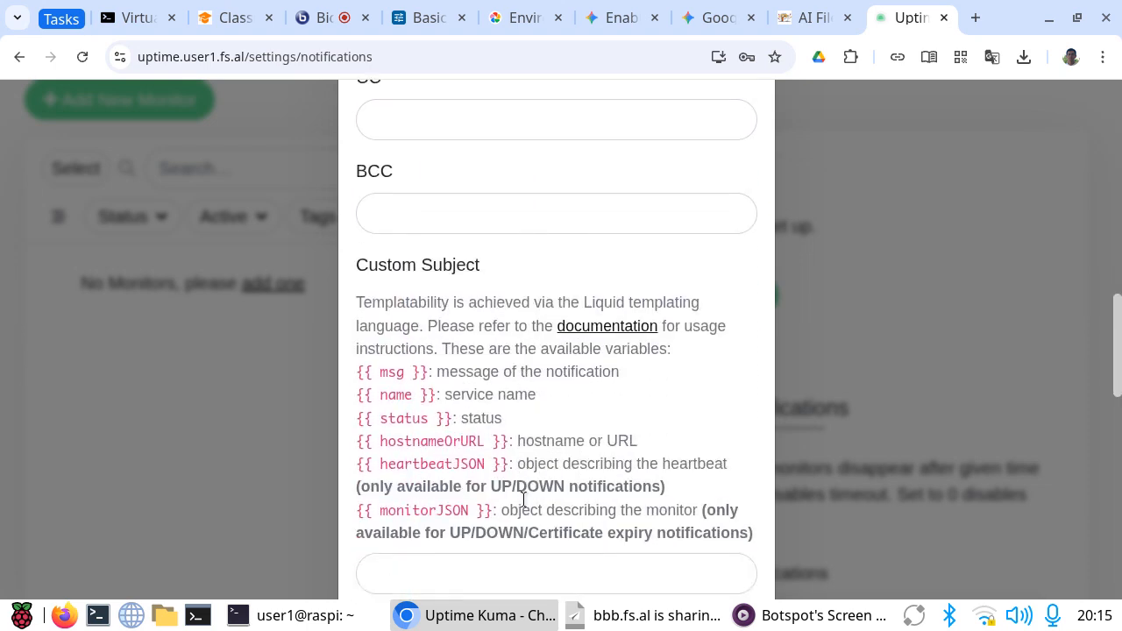
pyautogui.scroll(-6, 526, 500)
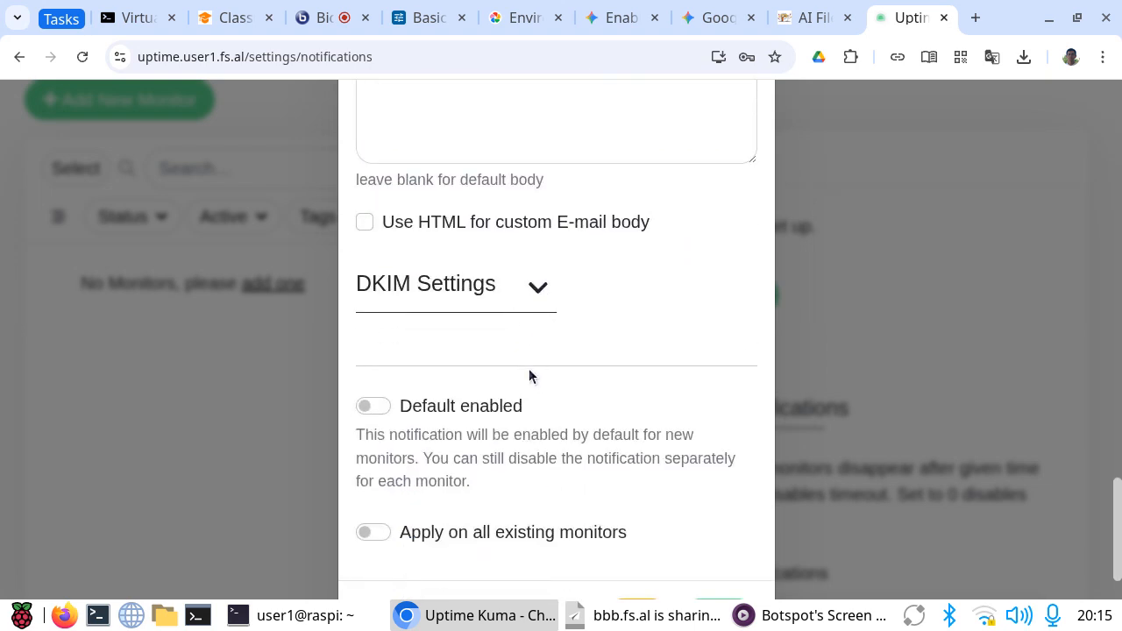
pyautogui.click(535, 291)
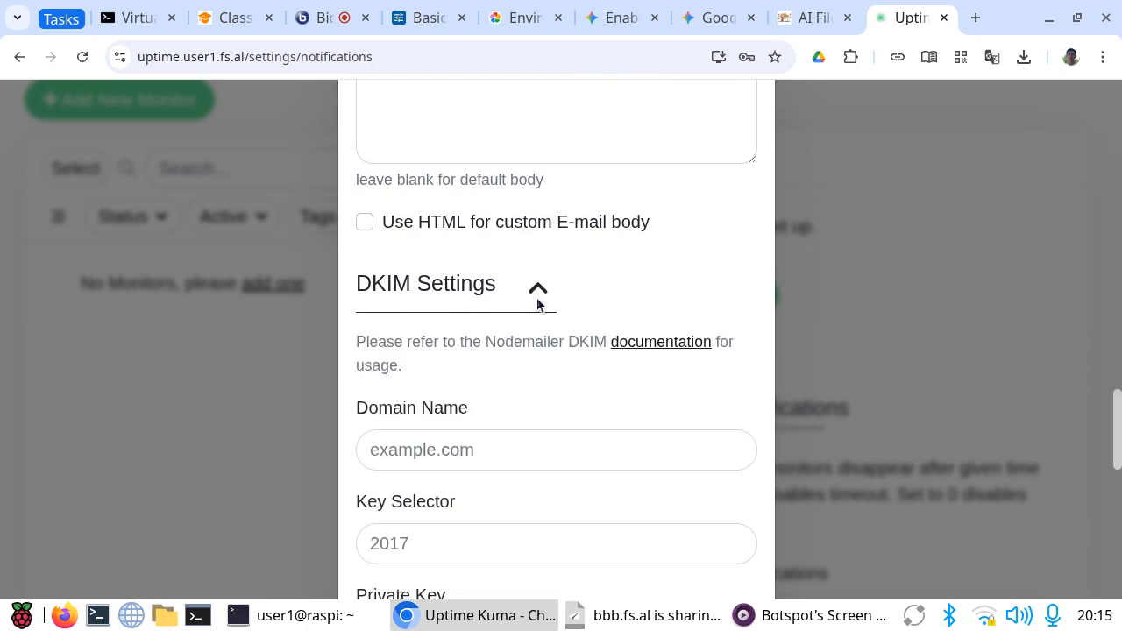
pyautogui.scroll(-2, 658, 342)
pyautogui.scroll(-2, 655, 337)
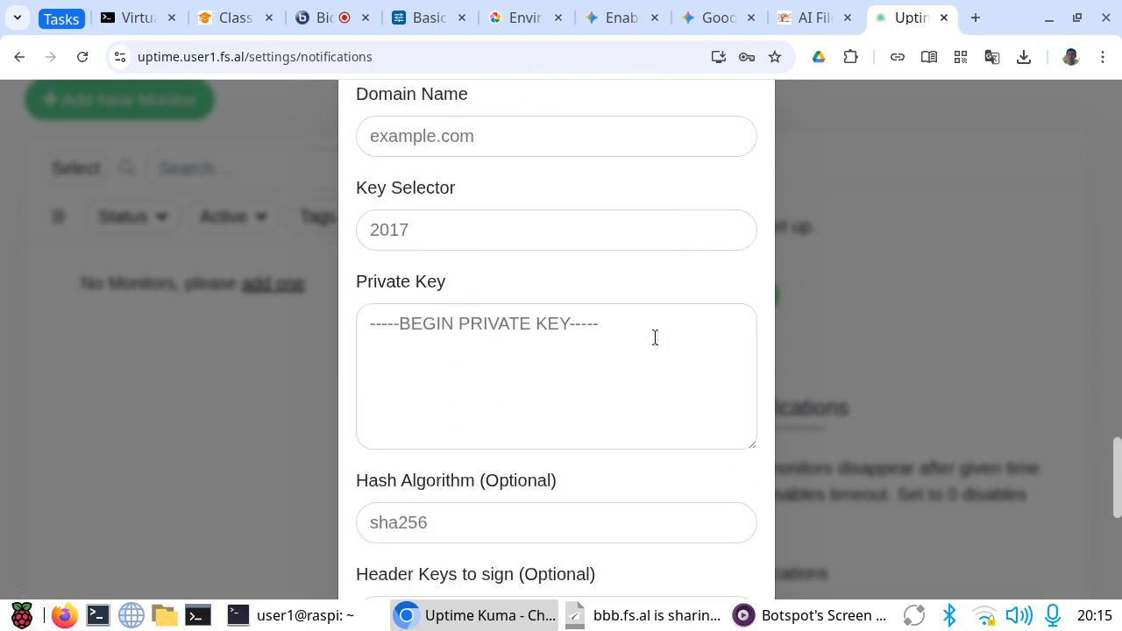
pyautogui.scroll(4, 655, 337)
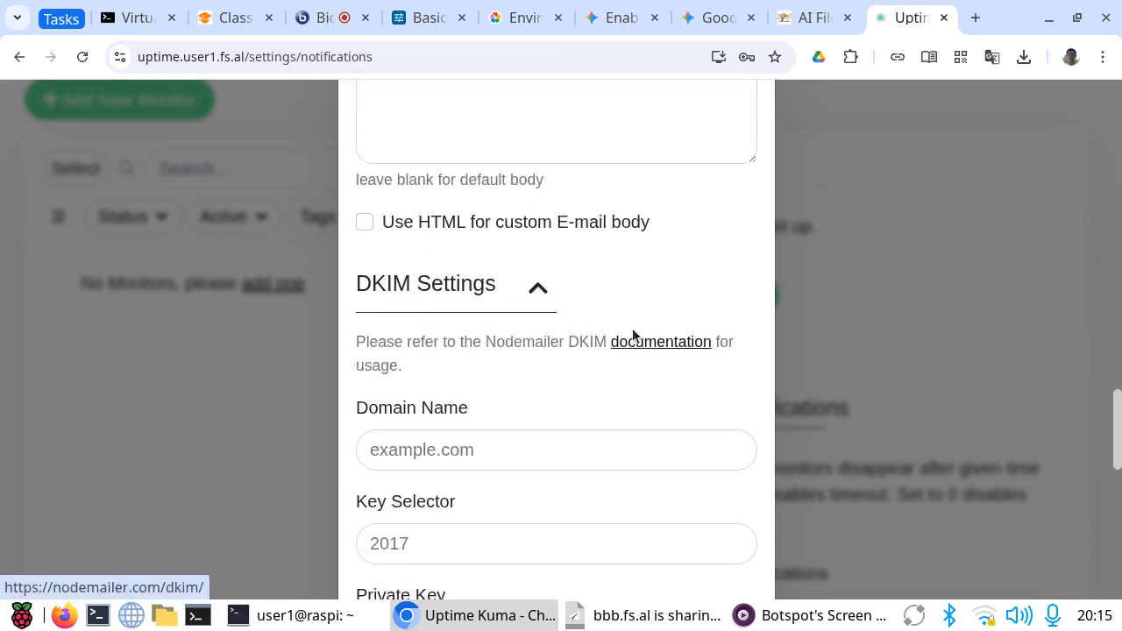
pyautogui.click(539, 289)
pyautogui.scroll(-1, 619, 391)
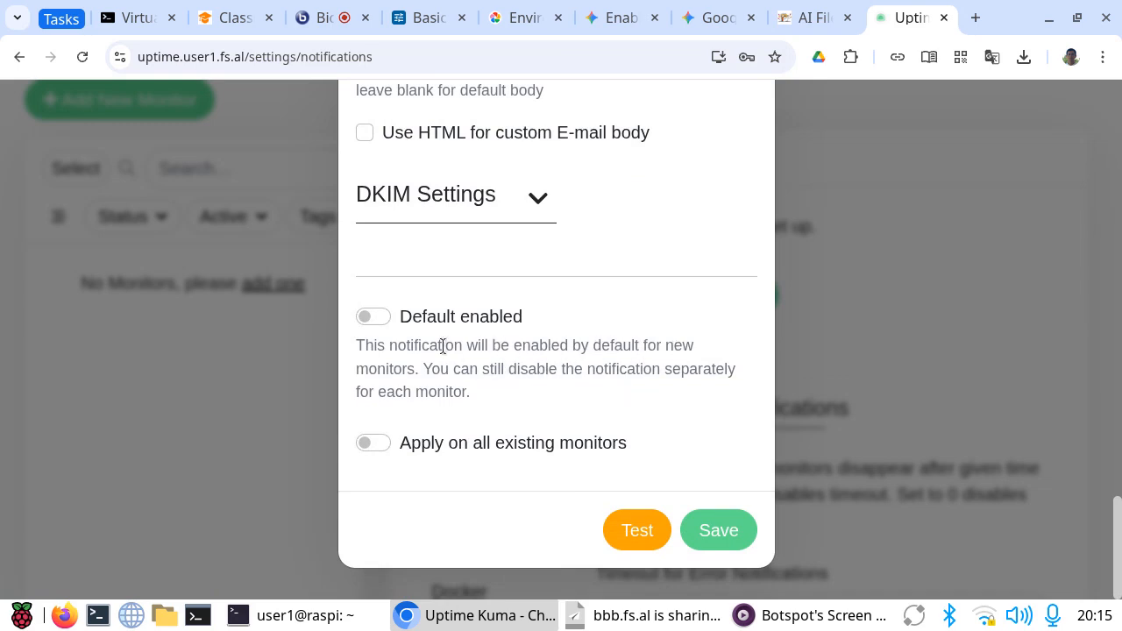
# Step: Enable the notification by default for new monitors and save it after sending a test email
pyautogui.click(371, 318)
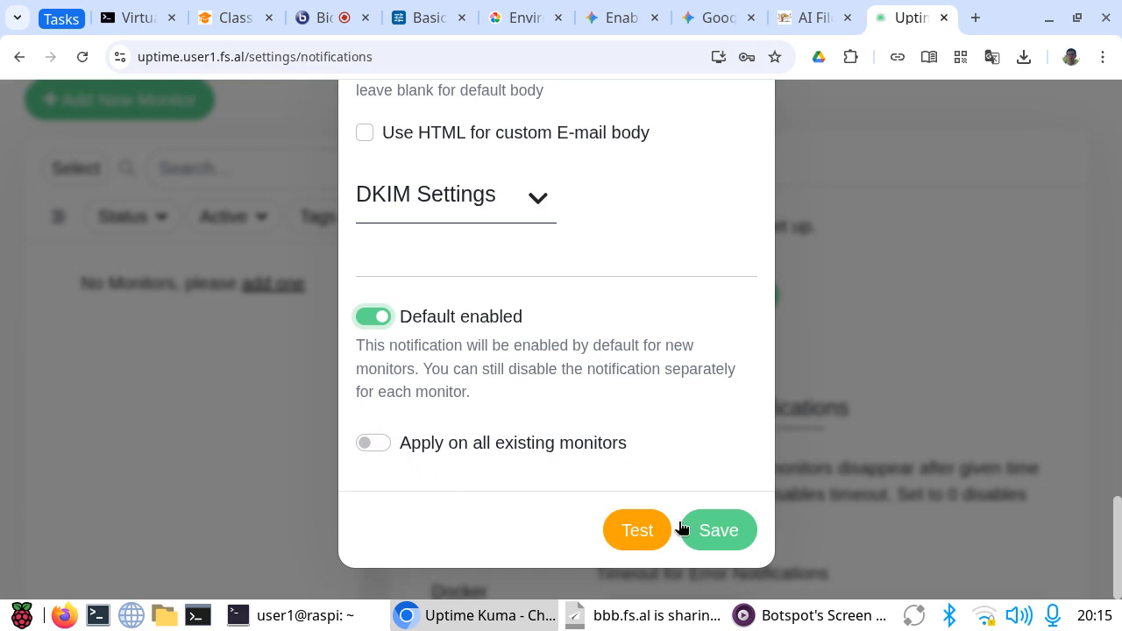
pyautogui.click(630, 536)
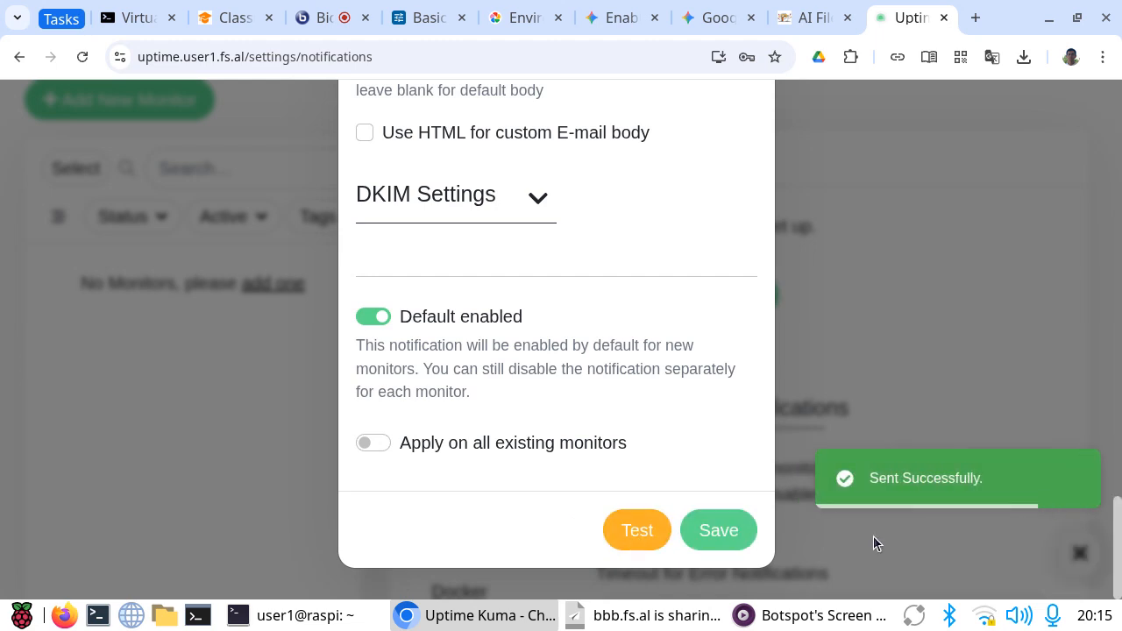
pyautogui.click(721, 531)
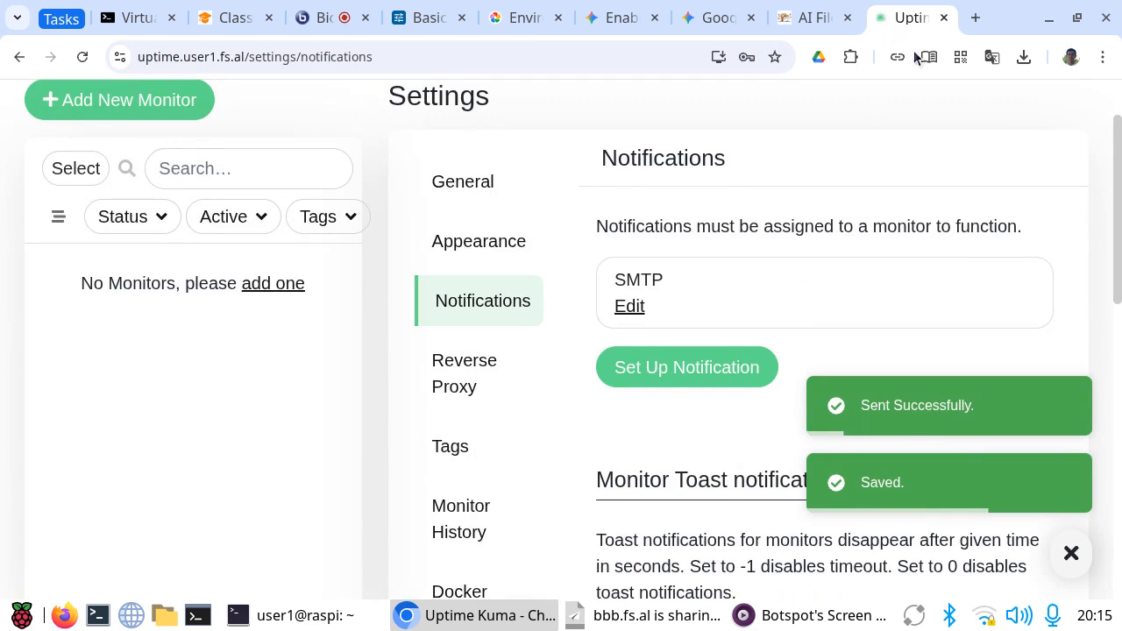
# Step: Open the Gmail inbox in a new browser tab
pyautogui.click(976, 18)
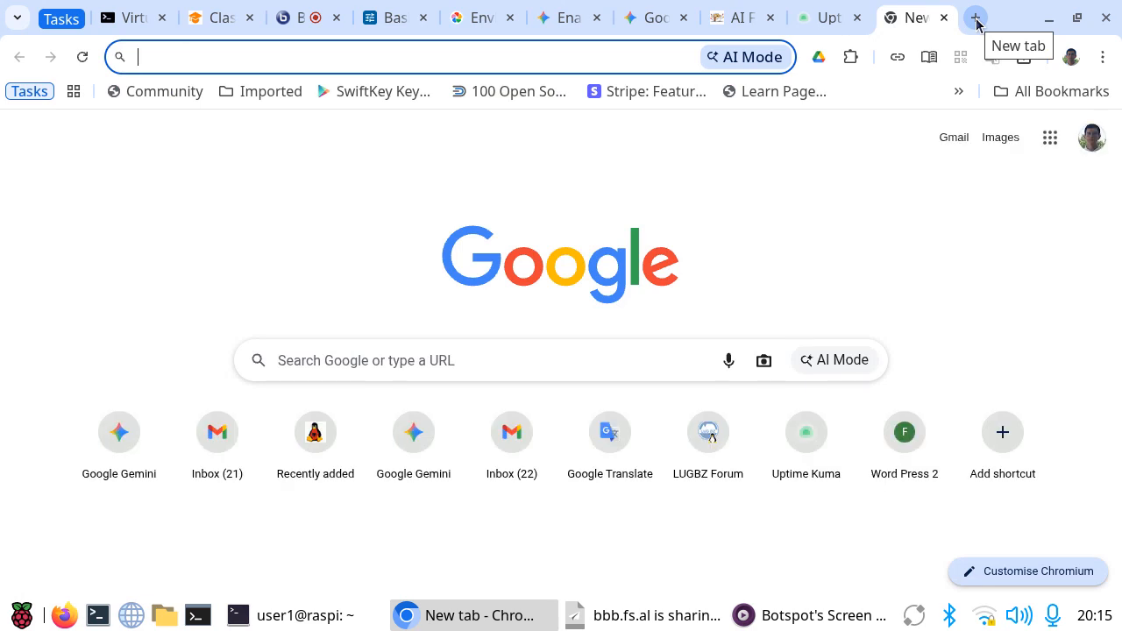
pyautogui.write('mai')
pyautogui.press('Return')
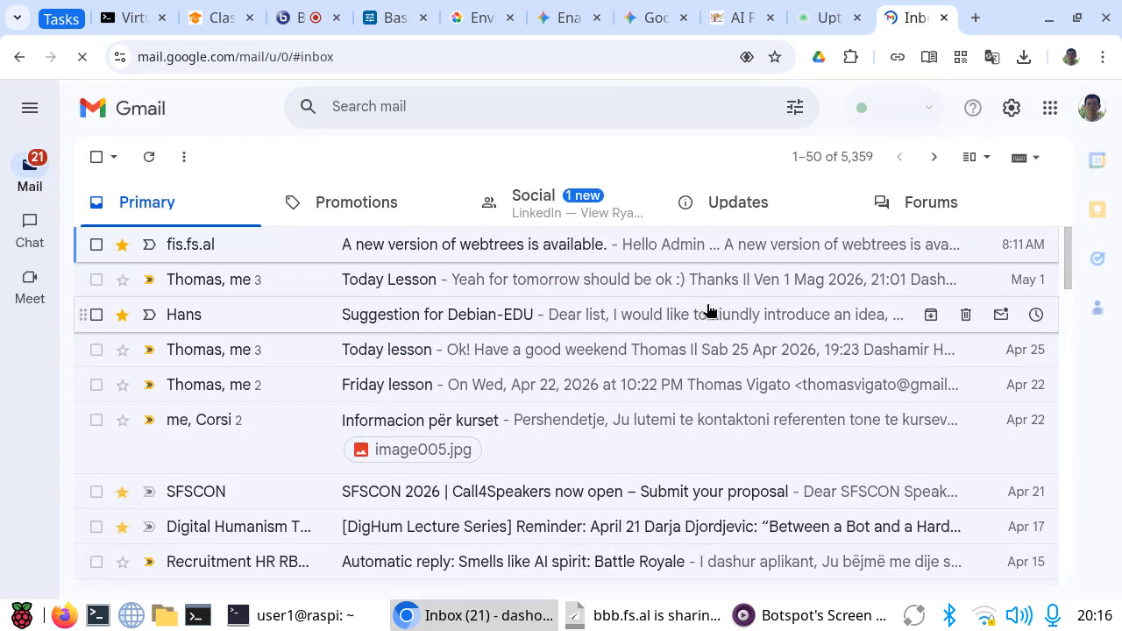
# Step: Open the SMTP Testing message from Uptime in the Spam folder
pyautogui.moveTo(28, 169)
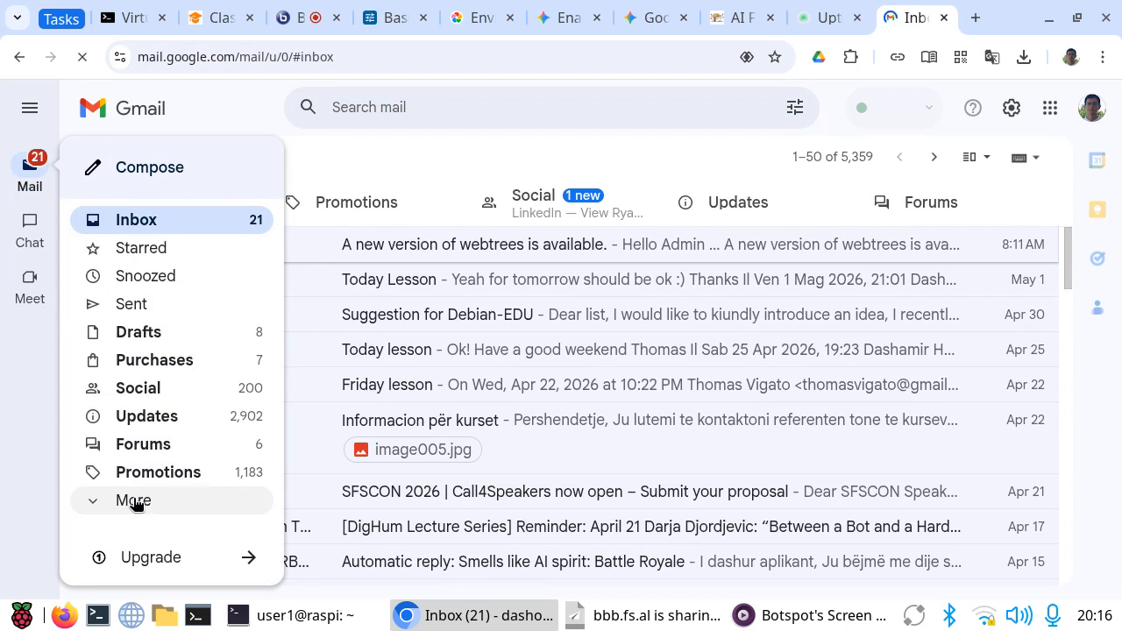
pyautogui.scroll(-2, 128, 498)
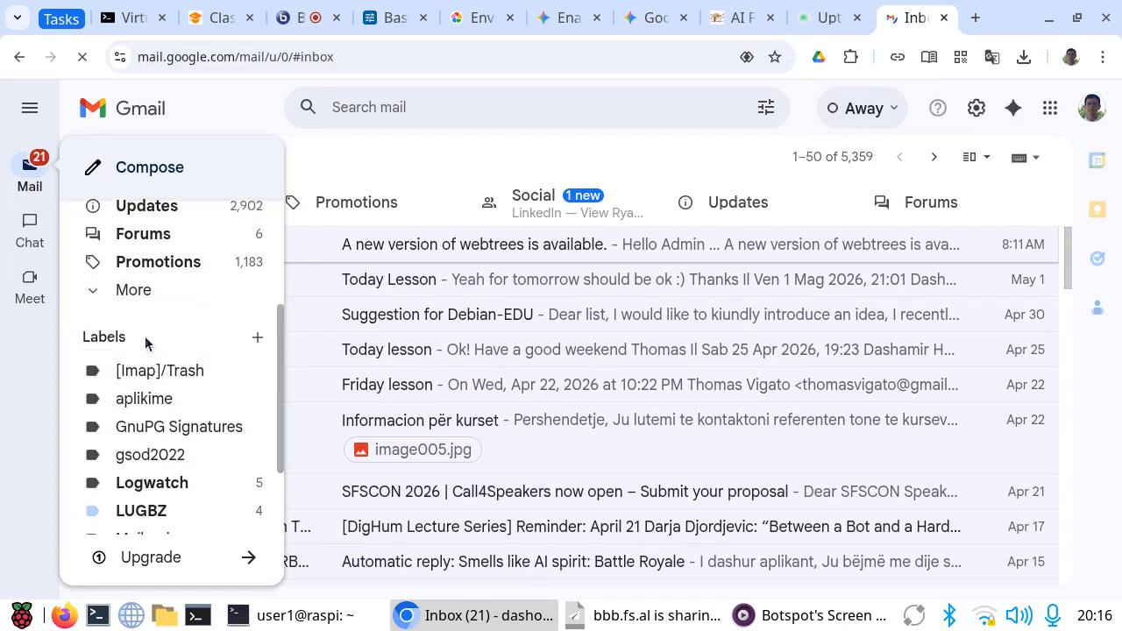
pyautogui.scroll(1, 156, 376)
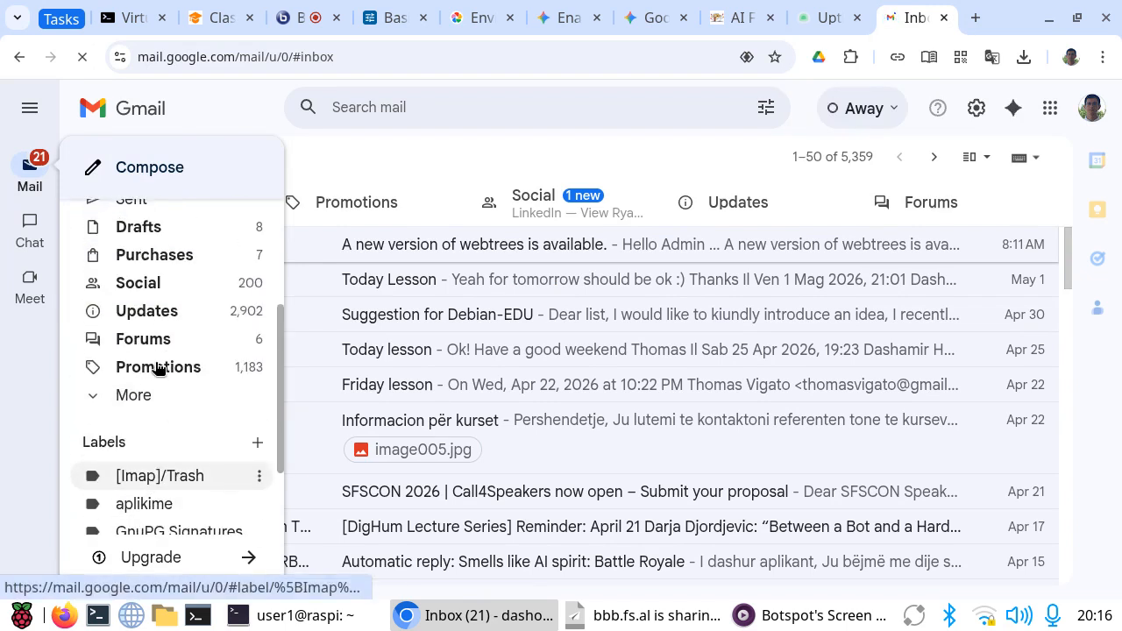
pyautogui.click(125, 402)
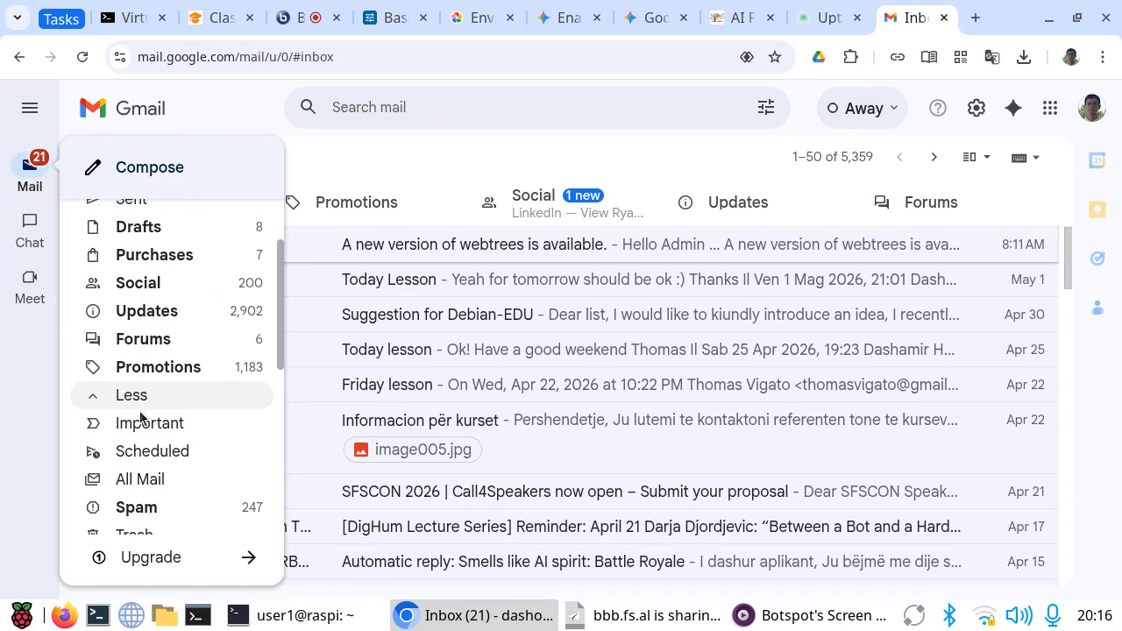
pyautogui.click(139, 508)
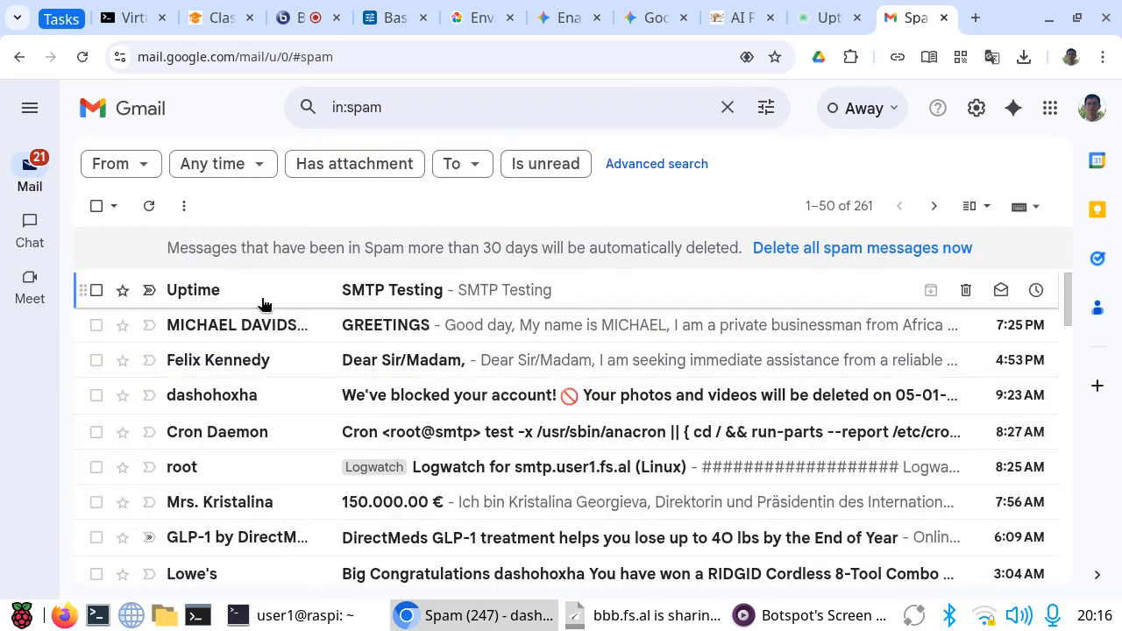
pyautogui.click(403, 299)
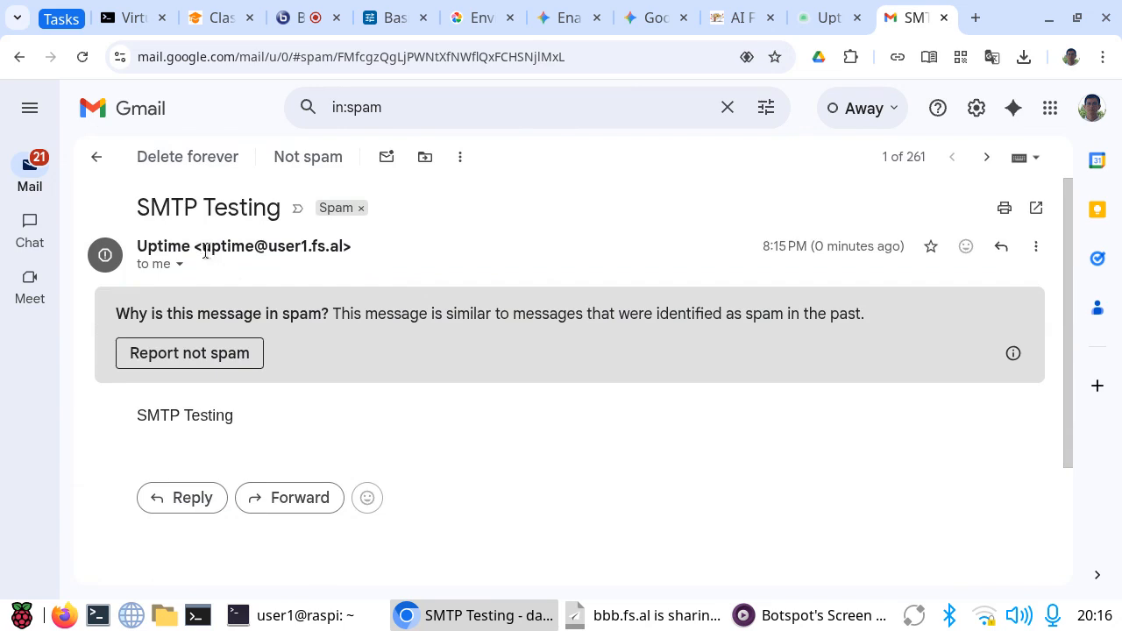
# Step: Examine the sender address and body text of the SMTP Testing message
pyautogui.moveTo(204, 250); pyautogui.dragTo(347, 245)
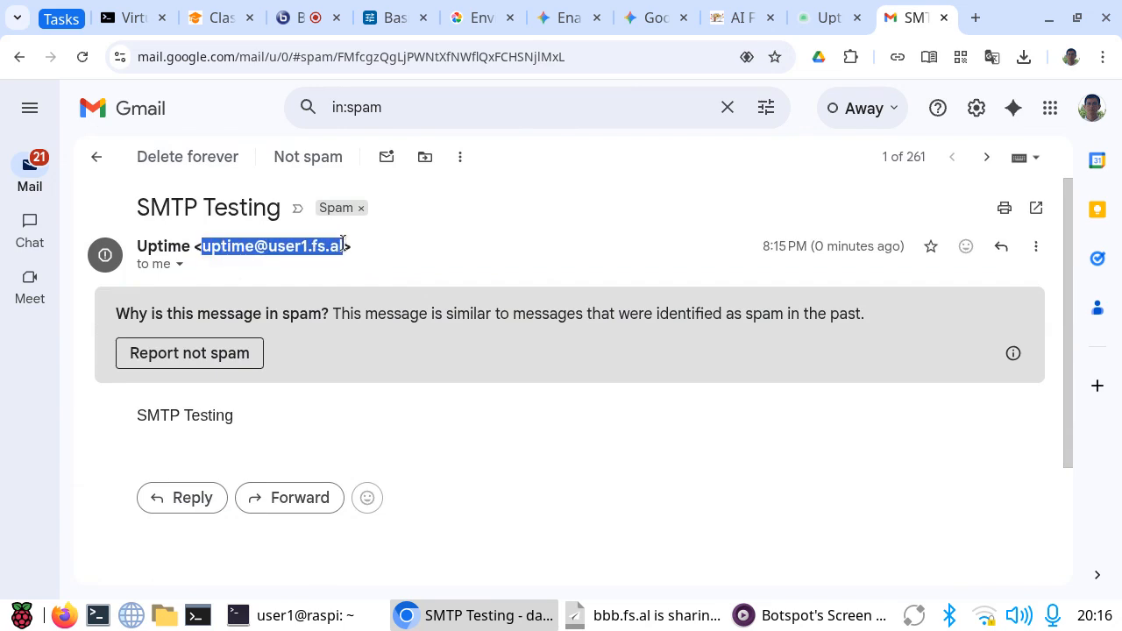
pyautogui.click(343, 242)
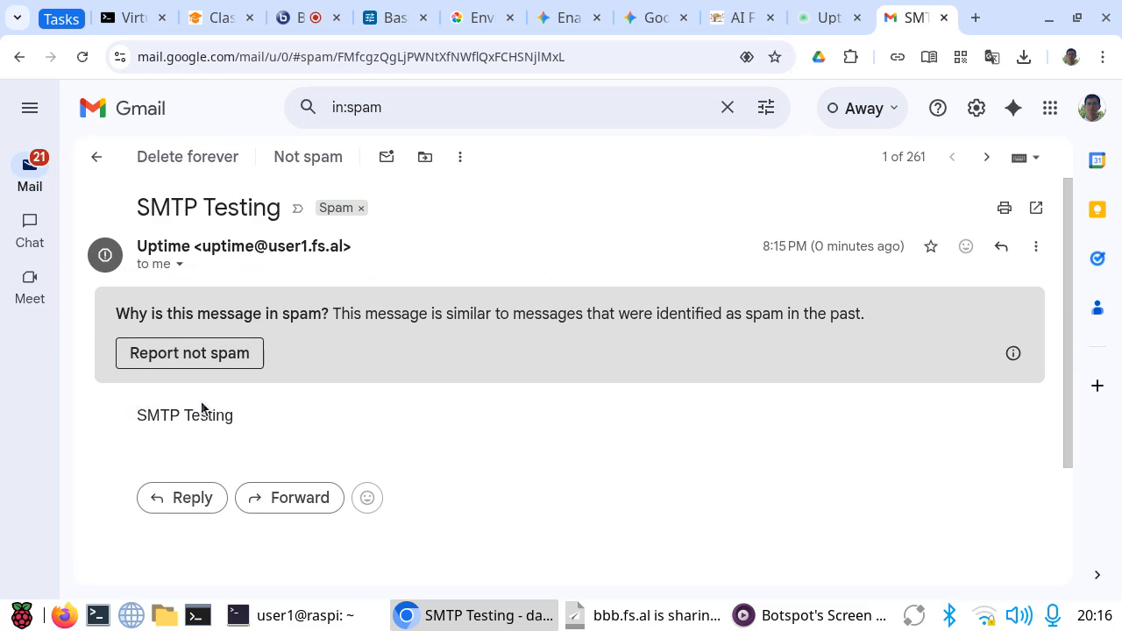
pyautogui.tripleClick(269, 411)
pyautogui.click(278, 414)
pyautogui.click(833, 18)
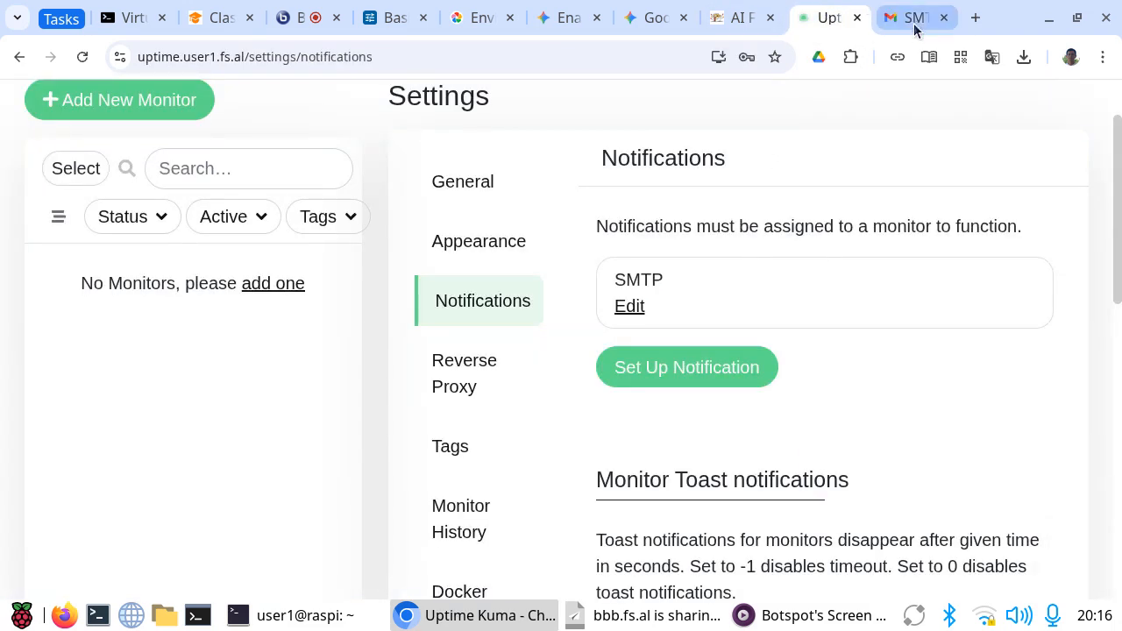
pyautogui.click(915, 21)
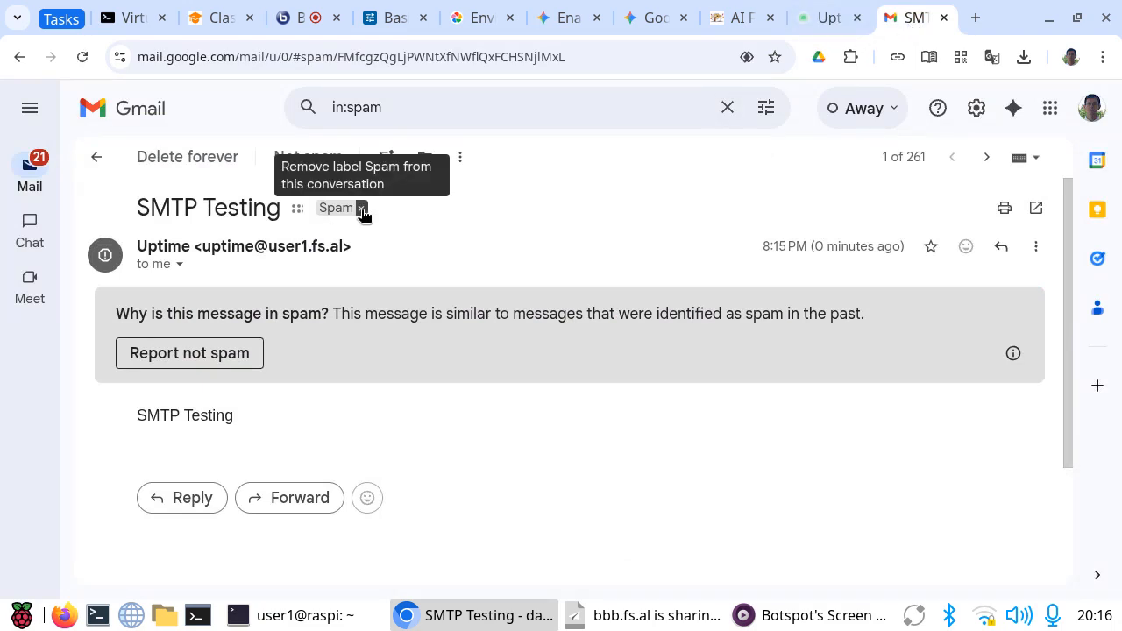
# Step: Remove the Spam label from the SMTP Testing message and open the message from the inbox
pyautogui.click(360, 209)
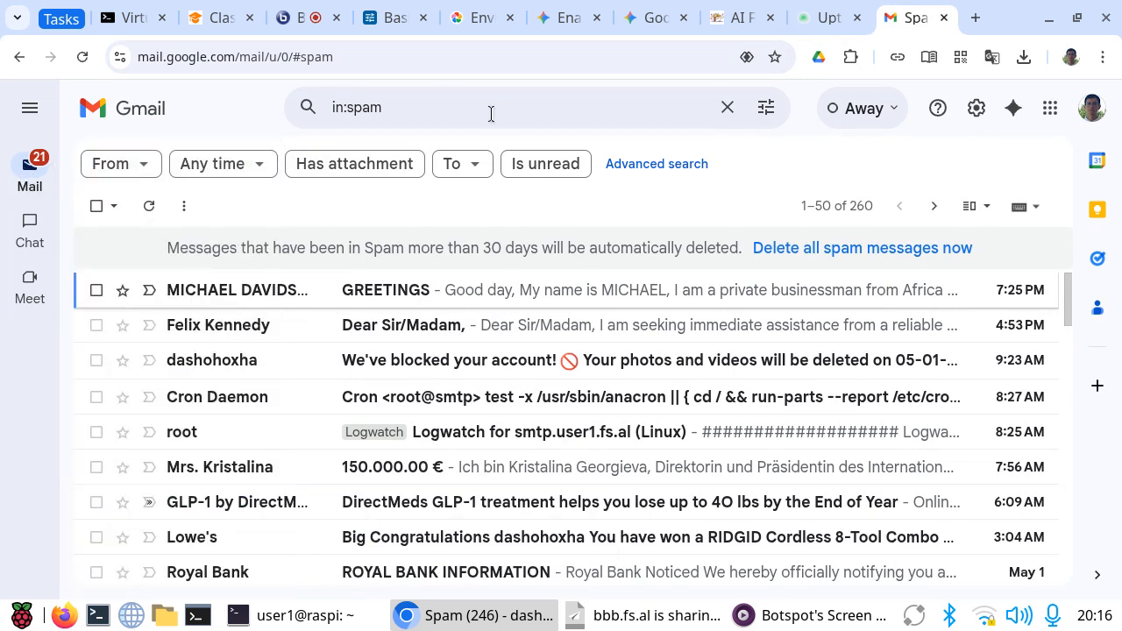
pyautogui.moveTo(43, 186)
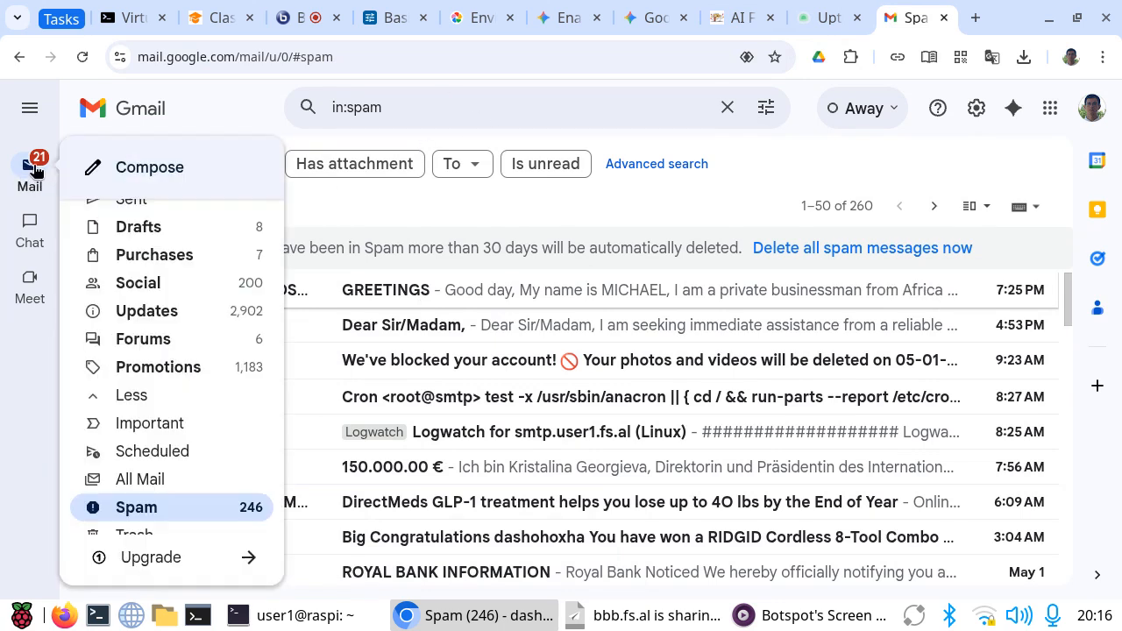
pyautogui.scroll(3, 132, 311)
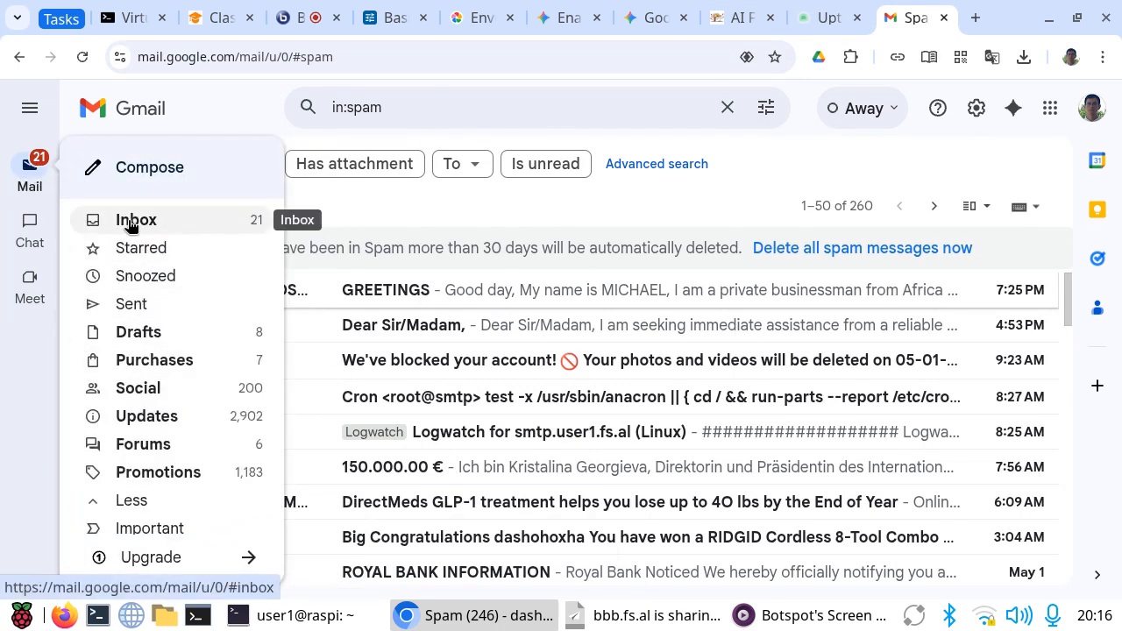
pyautogui.click(131, 225)
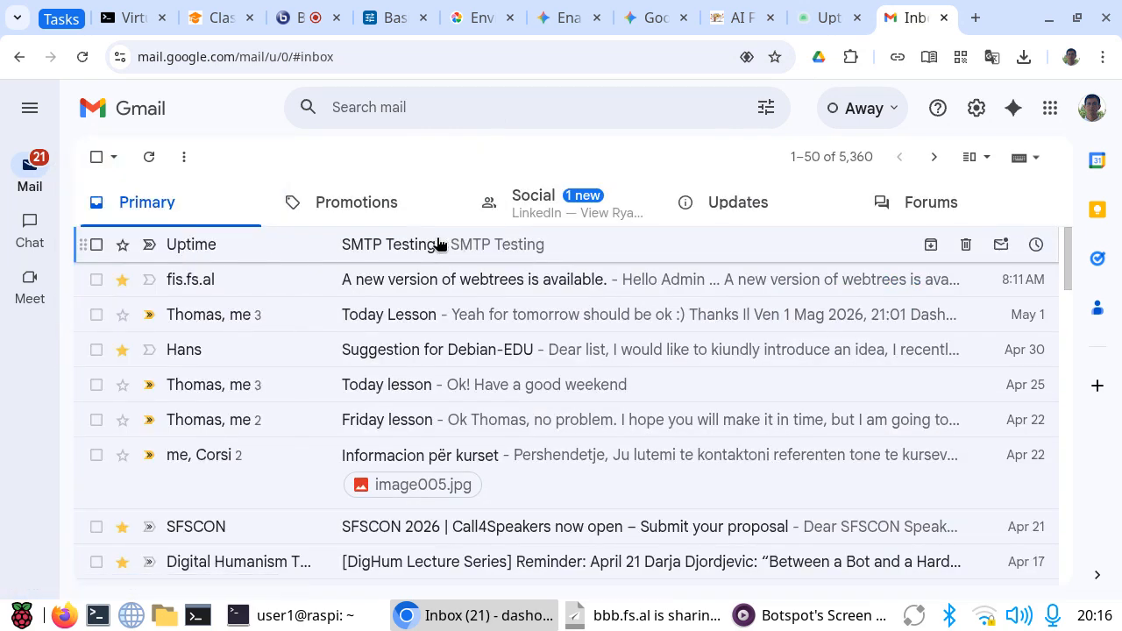
pyautogui.click(439, 243)
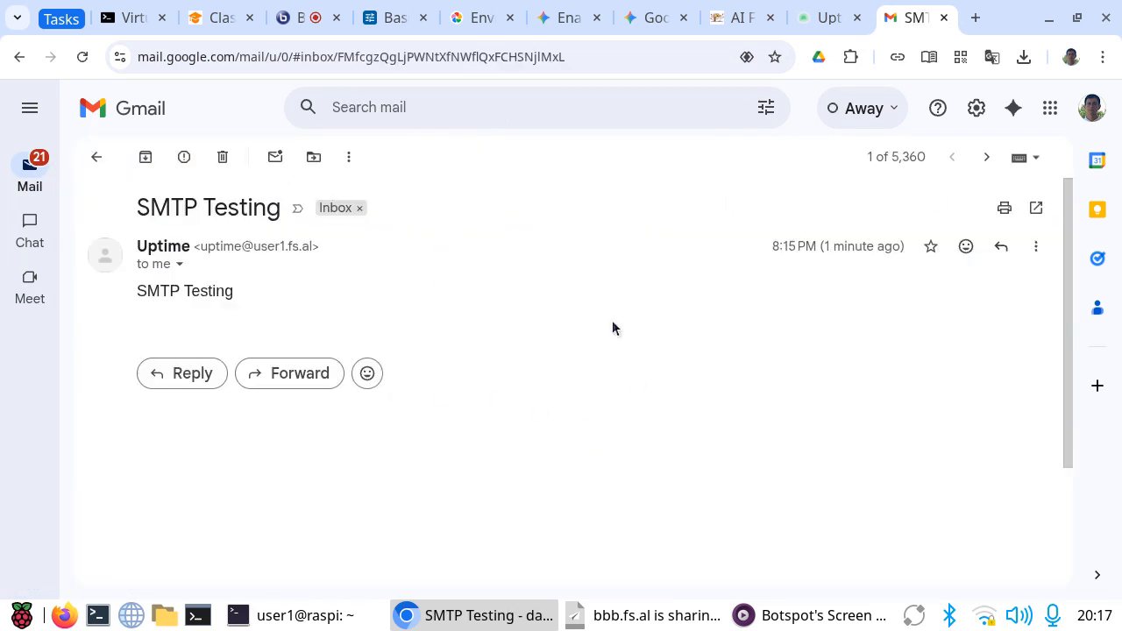
# Step: Return to Uptime Kuma and examine the Reverse Proxy settings, including Cloudflare Tunnel and the HTTP header options
pyautogui.click(824, 20)
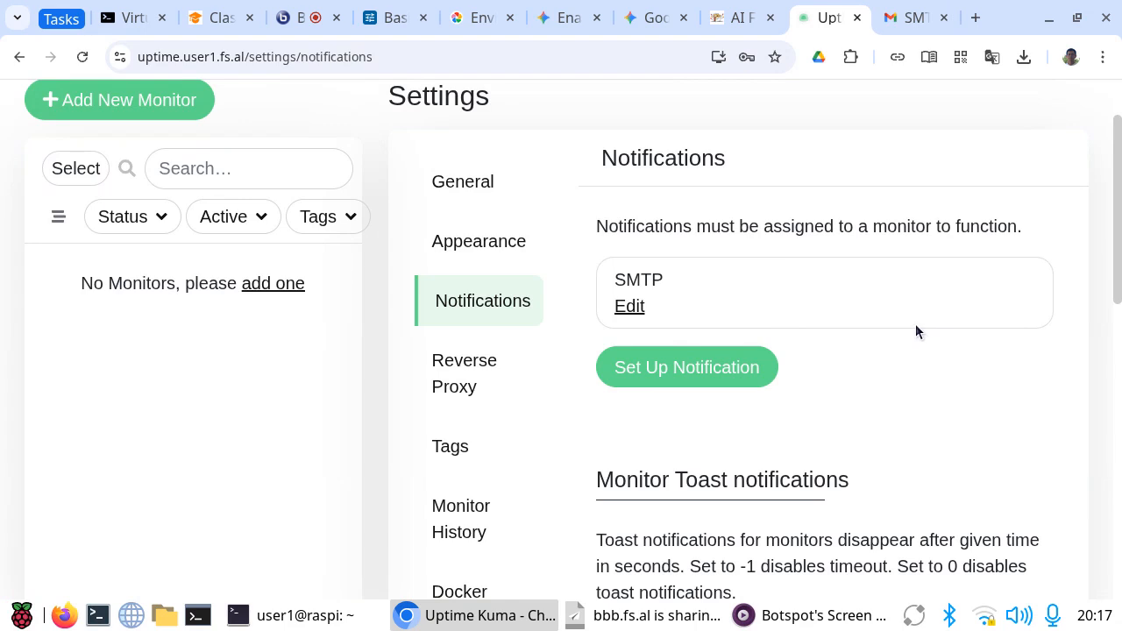
pyautogui.scroll(-5, 916, 331)
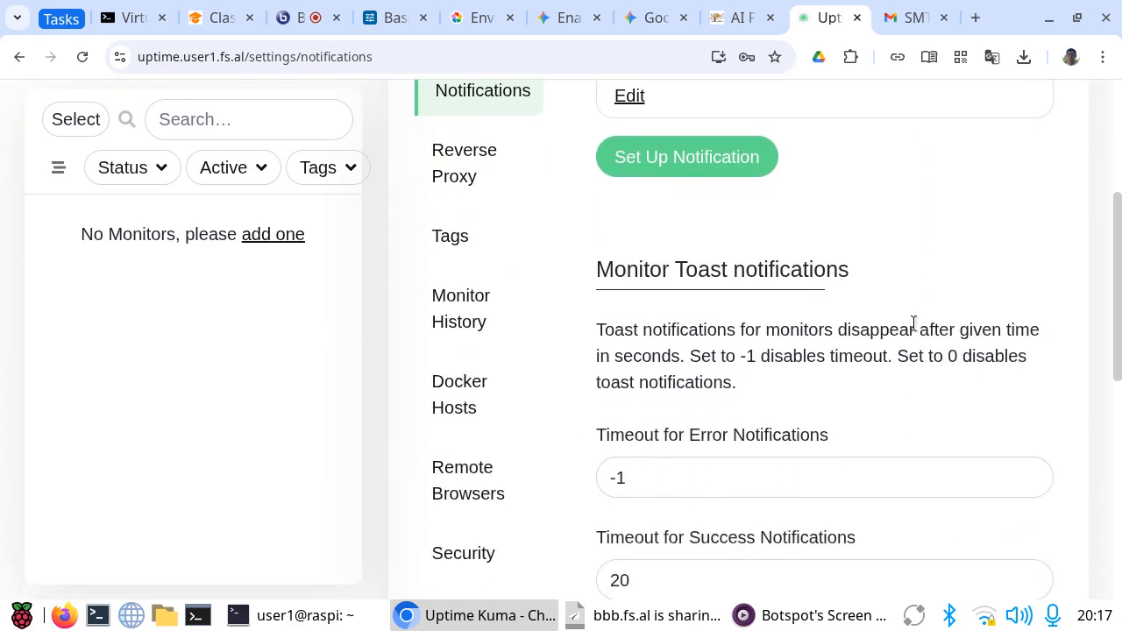
pyautogui.click(459, 158)
pyautogui.scroll(5, 1017, 351)
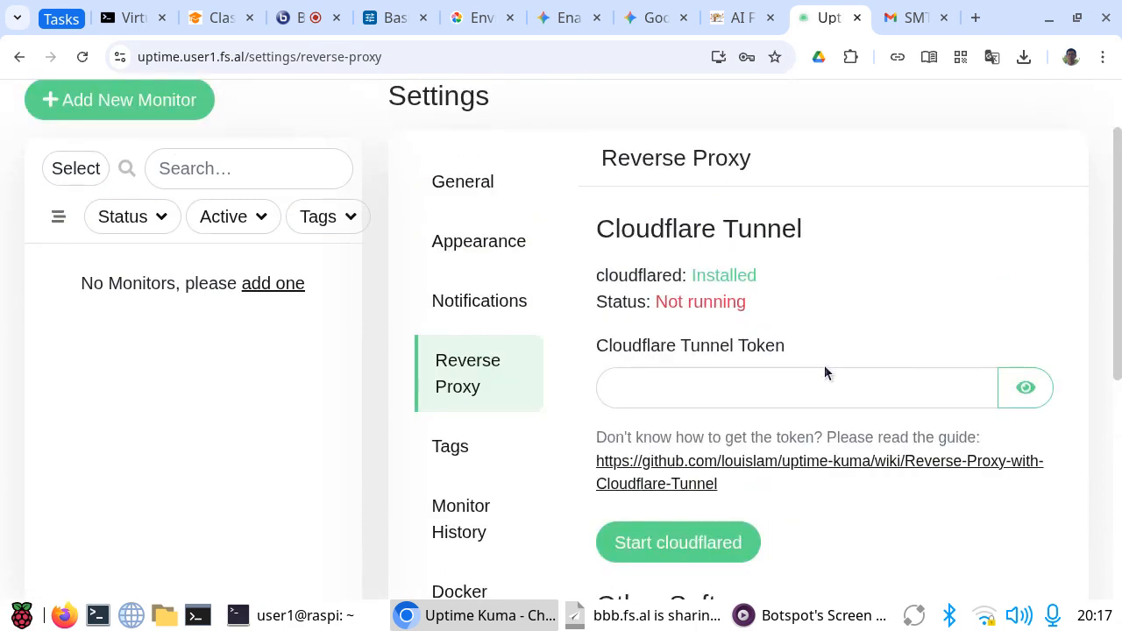
pyautogui.scroll(-5, 622, 391)
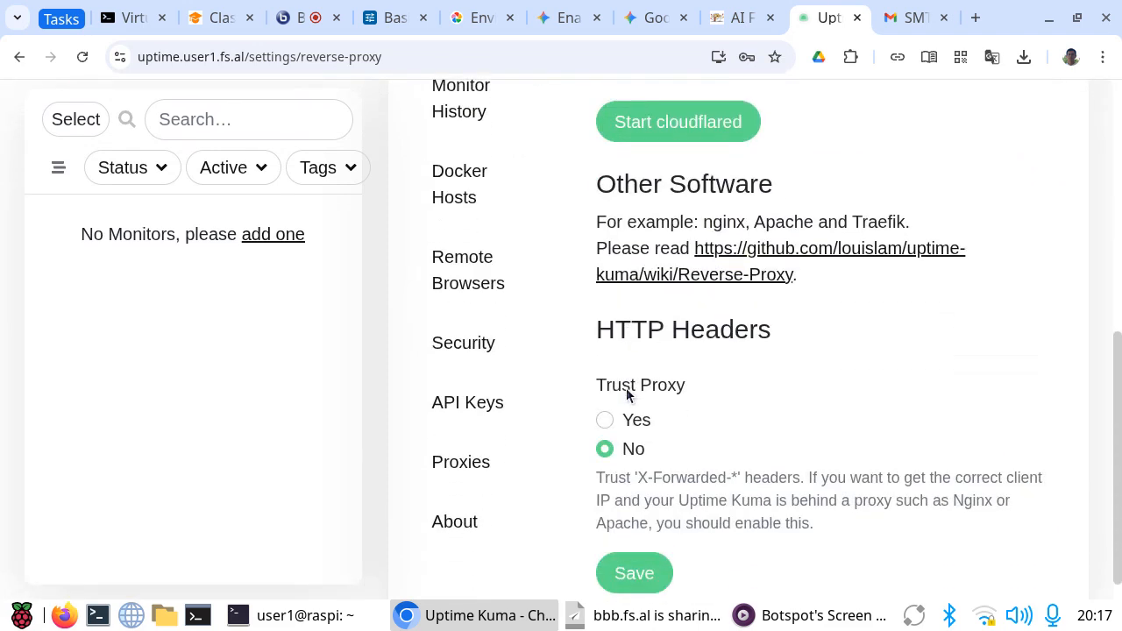
pyautogui.scroll(3, 626, 394)
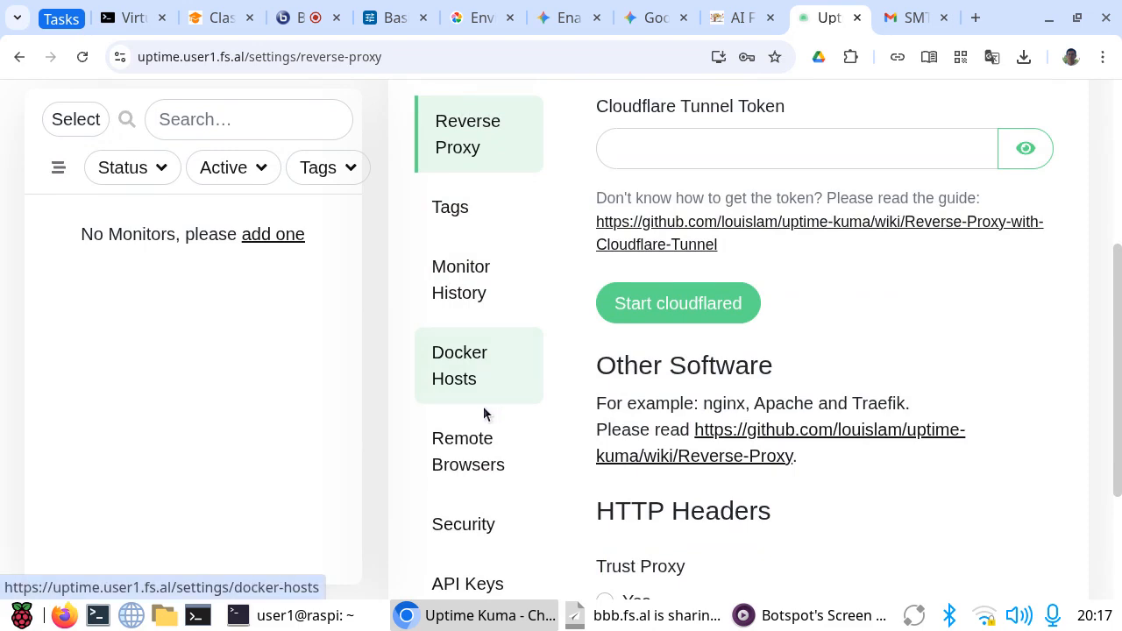
pyautogui.scroll(-3, 483, 414)
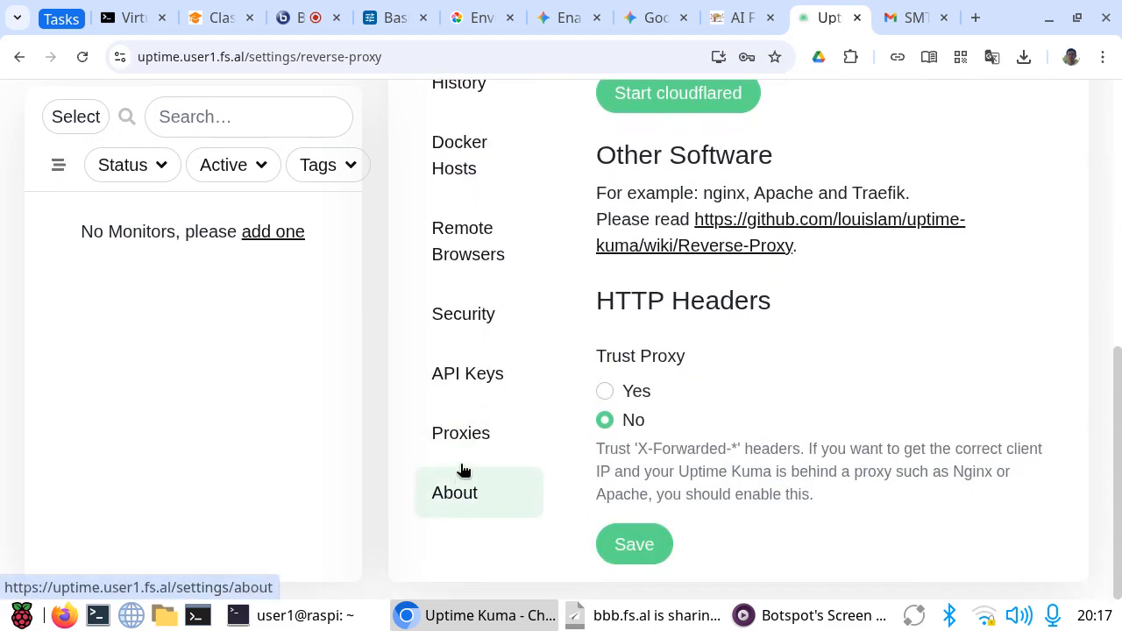
pyautogui.scroll(5, 528, 393)
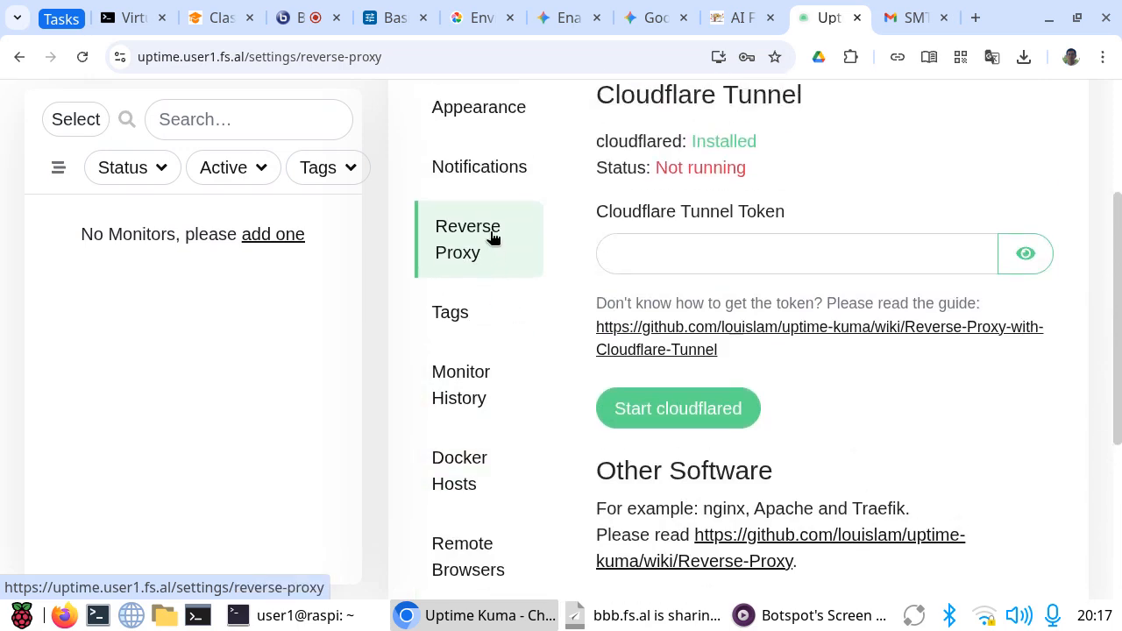
# Step: Review the configured SMTP entry in the Notifications settings and open the form for adding a new monitor
pyautogui.click(495, 169)
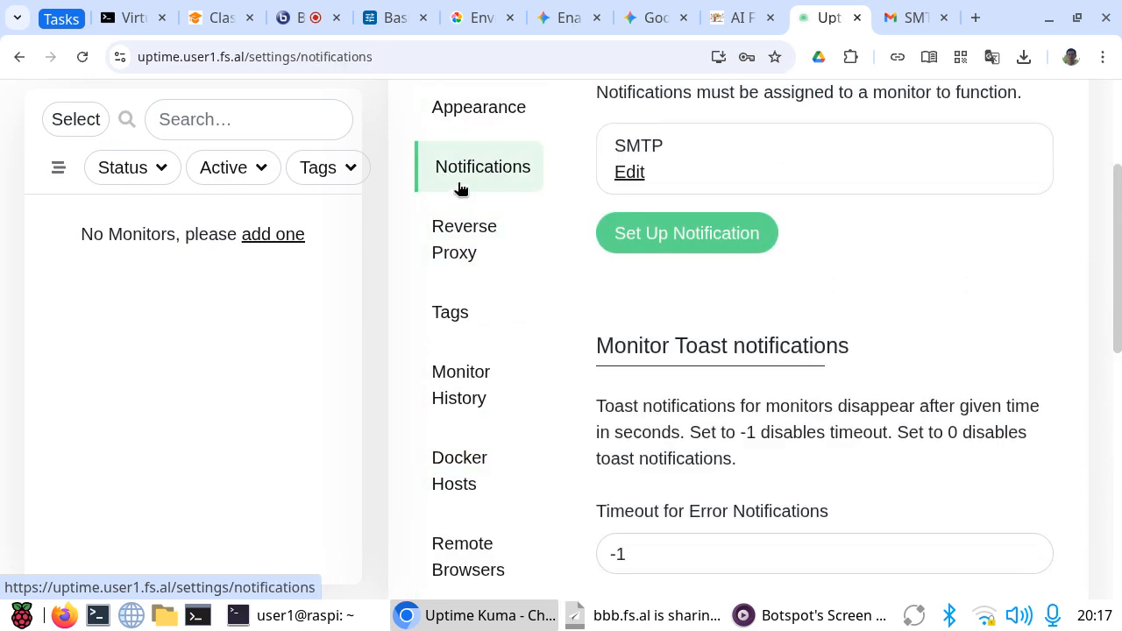
pyautogui.scroll(2, 504, 215)
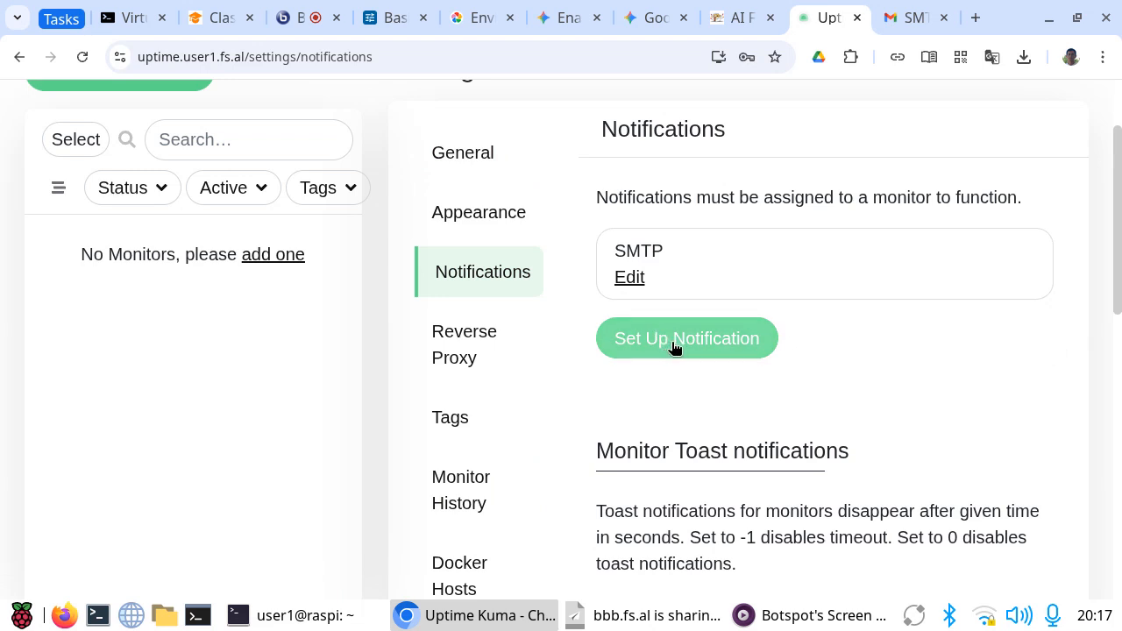
pyautogui.scroll(2, 1102, 333)
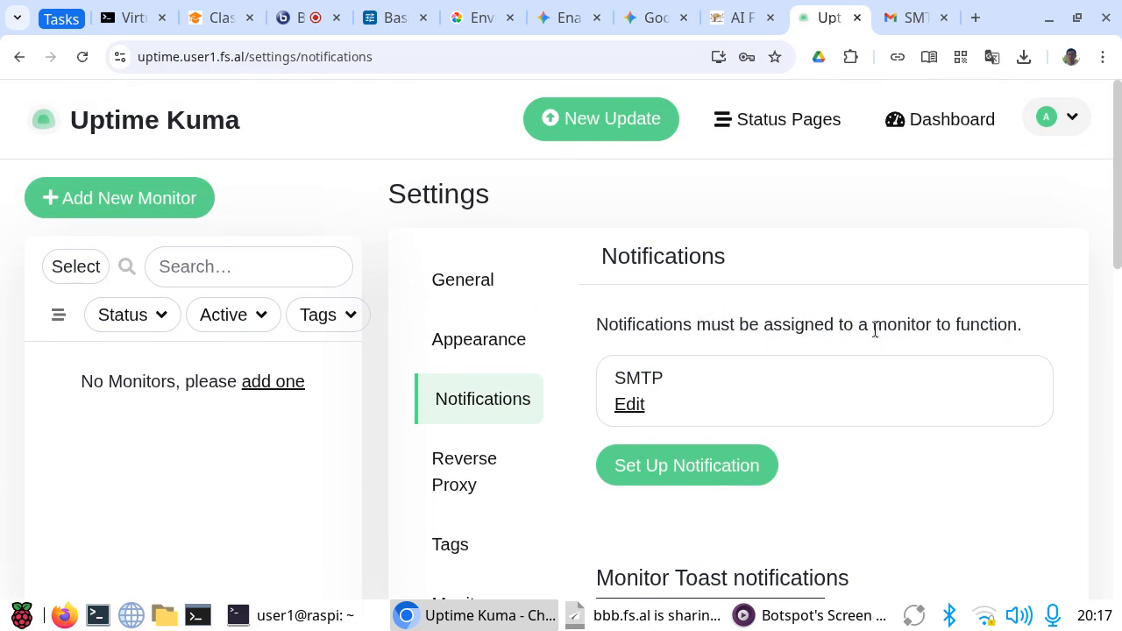
pyautogui.moveTo(871, 332); pyautogui.dragTo(924, 321)
pyautogui.click(923, 320)
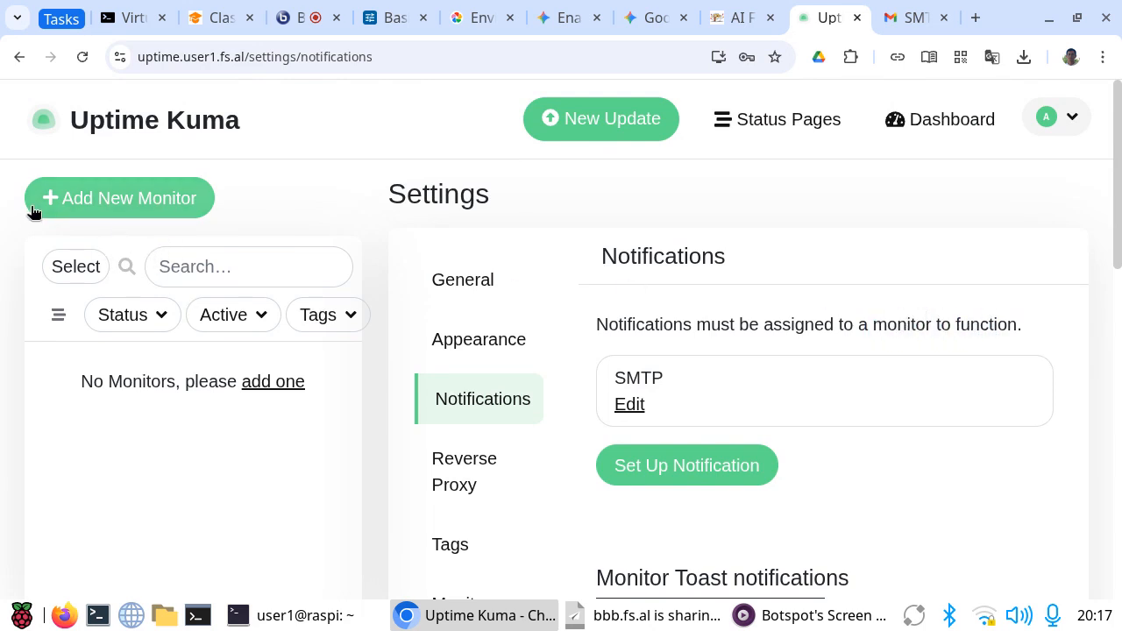
pyautogui.click(87, 202)
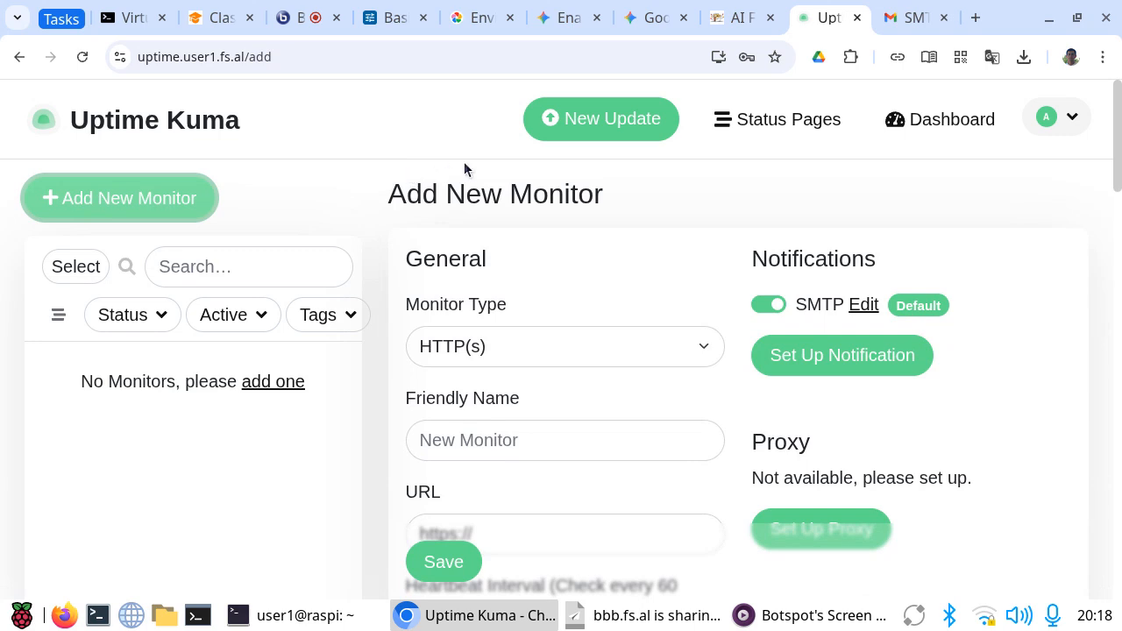
# Step: Try to open the site wp1.user1.fs.al in a new browser tab
pyautogui.click(974, 18)
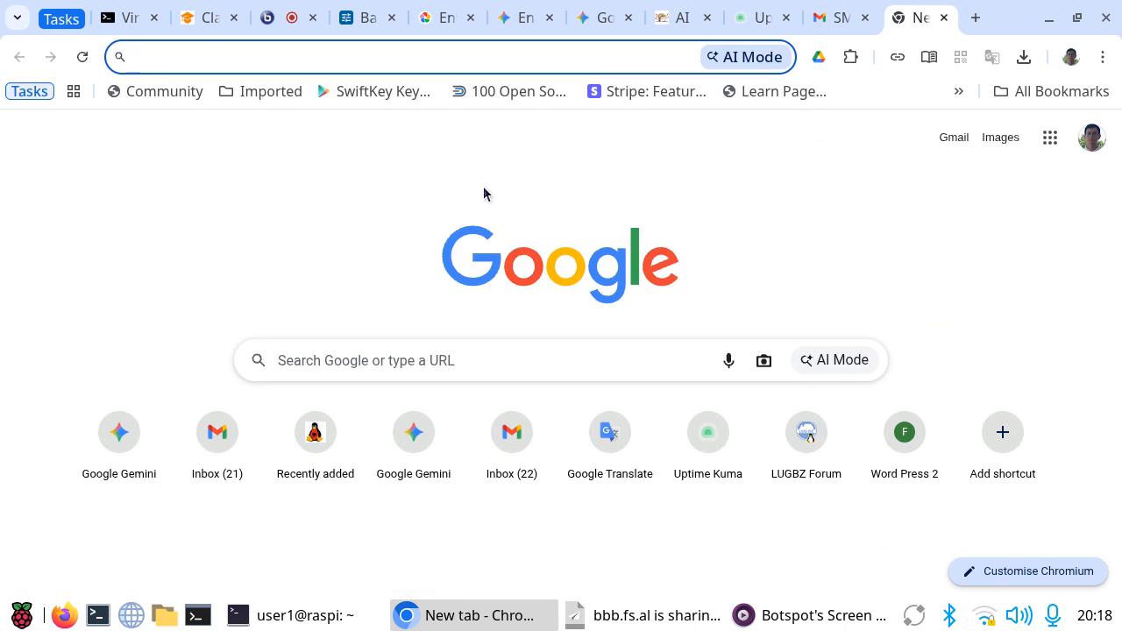
pyautogui.write('wp')
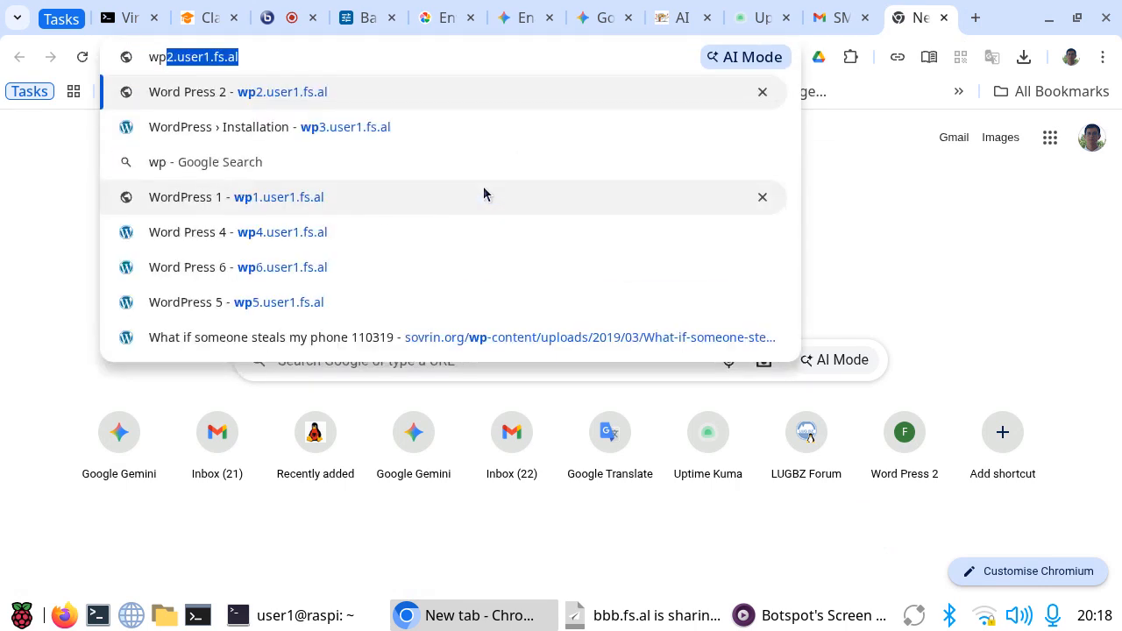
pyautogui.write('1.use')
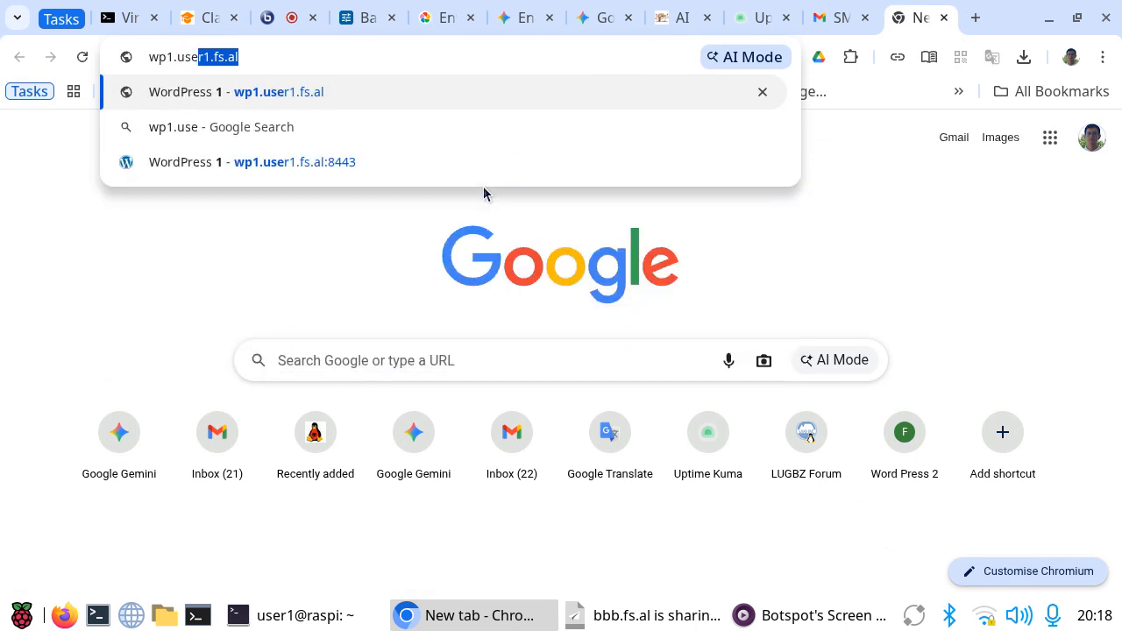
pyautogui.write('r1.fs.al')
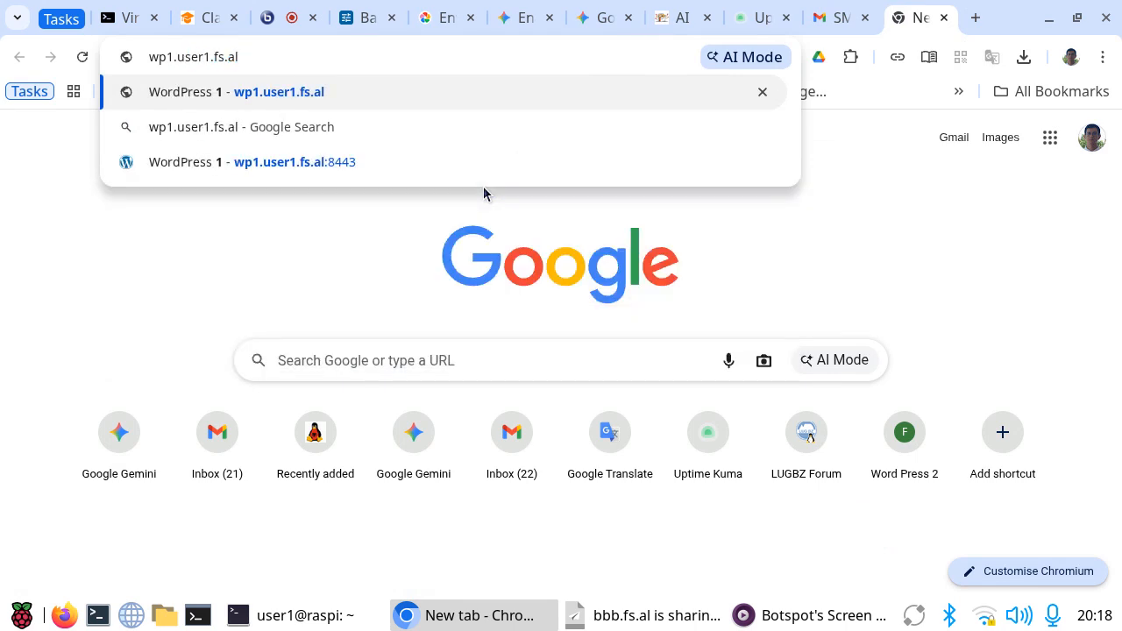
pyautogui.press('Return')
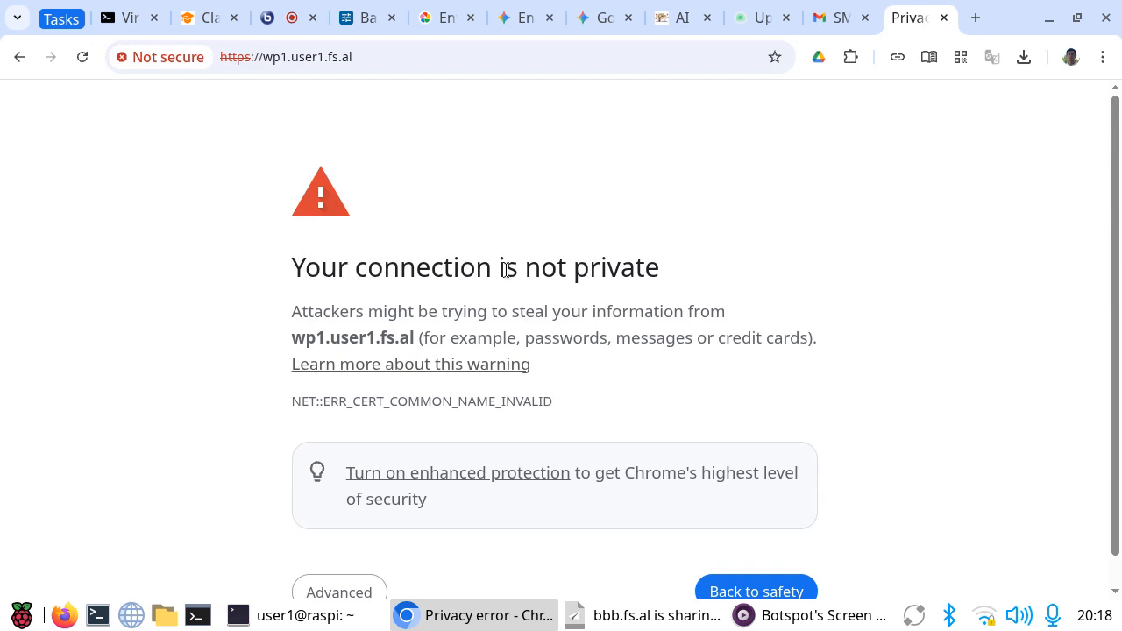
pyautogui.moveTo(328, 56); pyautogui.dragTo(381, 56)
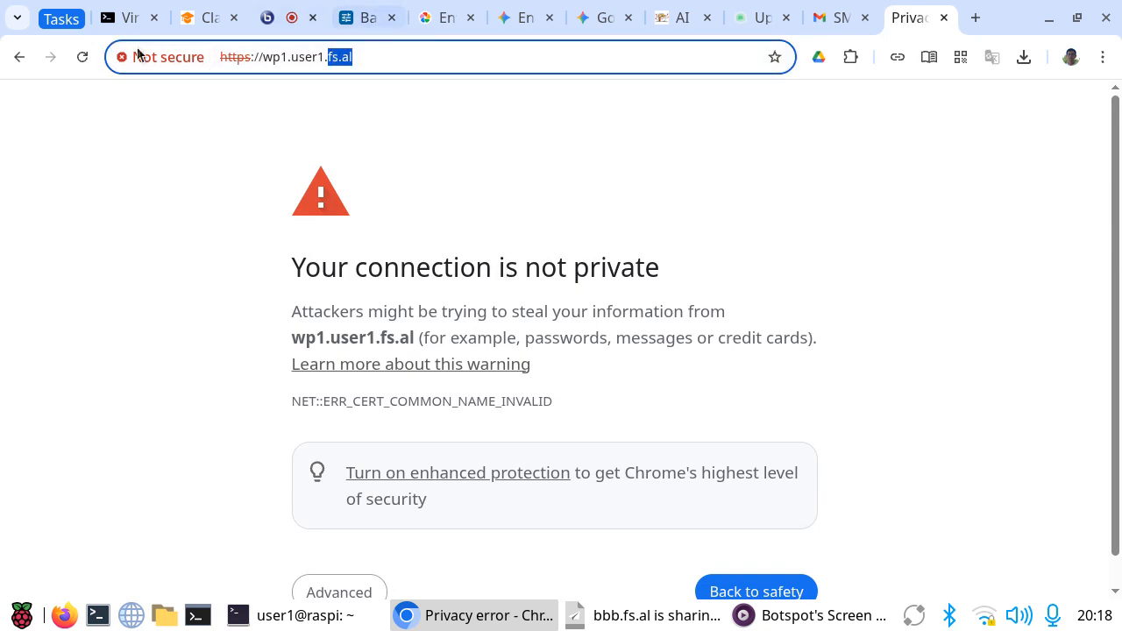
pyautogui.click(112, 168)
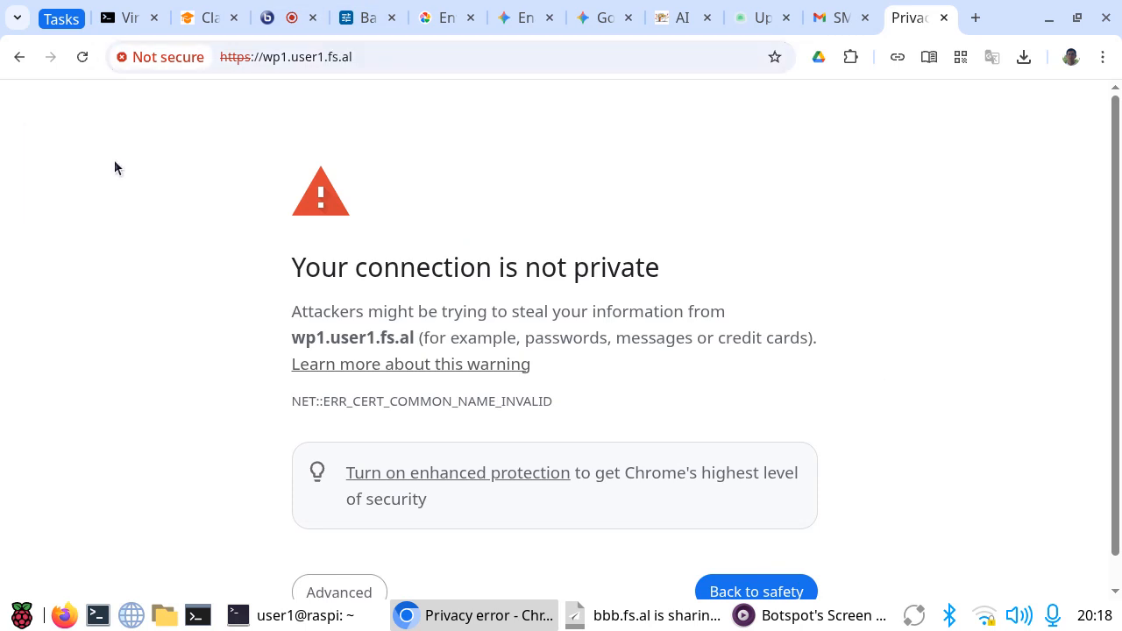
# Step: Switch to the server terminal, move up to /var/ds and list its contents
pyautogui.hotkey('ctrl', 'alt', 'Left')
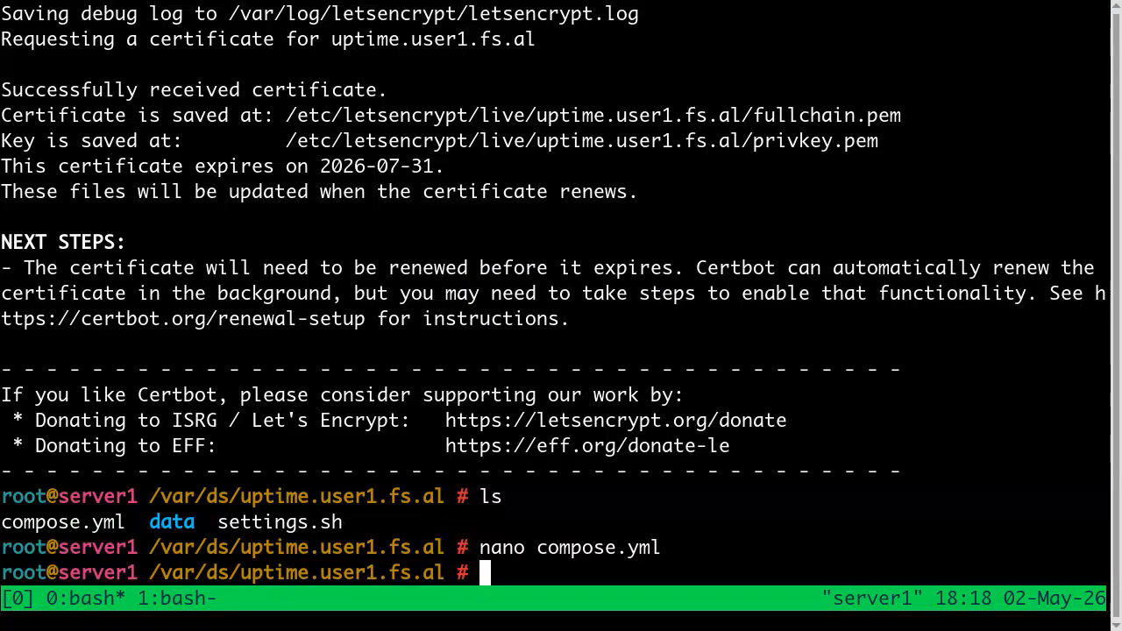
pyautogui.write('cd ..')
pyautogui.press('Return')
pyautogui.write('ls')
pyautogui.press('Return')
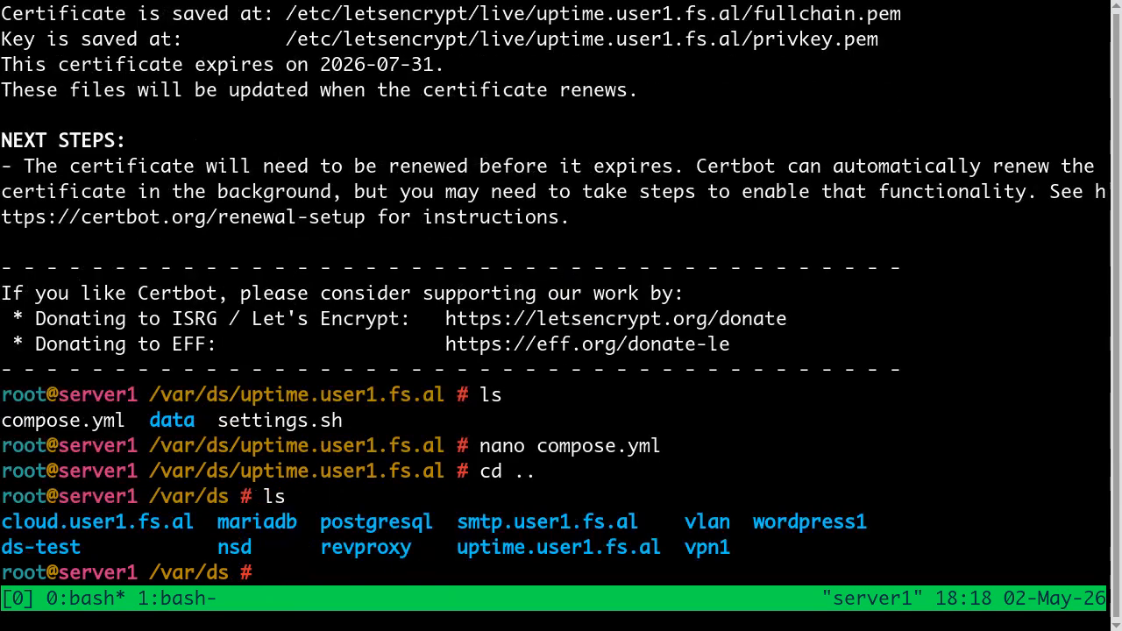
# Step: Enter the wordpress1 directory, list its contents and copy the site name site1.user1.fs.al
pyautogui.write('cd w')
pyautogui.press('Tab')
pyautogui.press('Return')
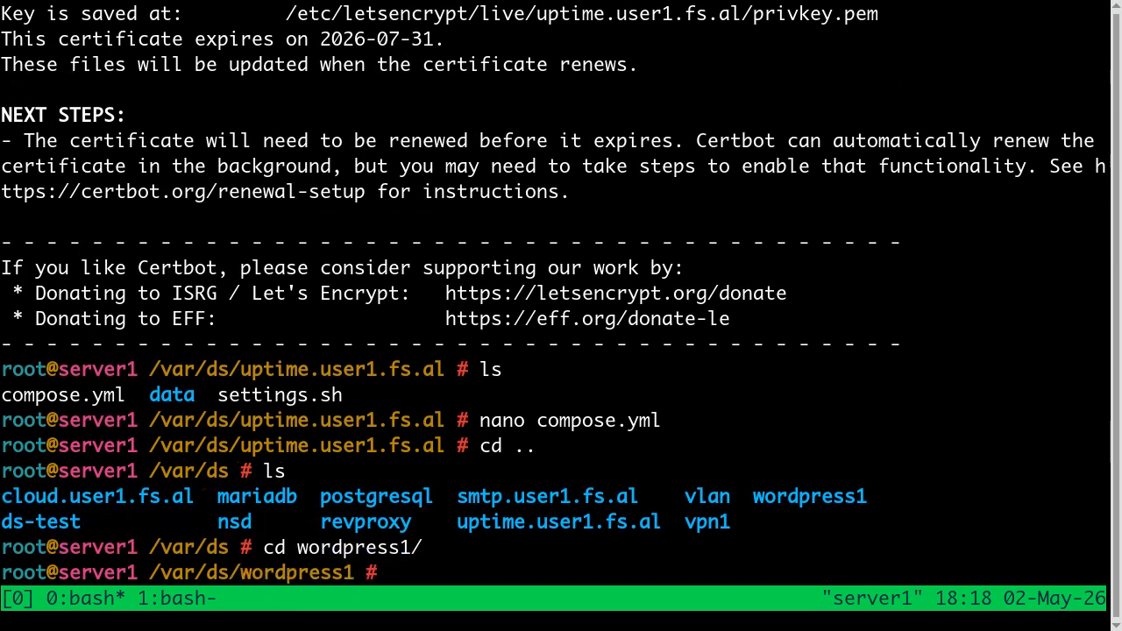
pyautogui.write('ls')
pyautogui.press('Return')
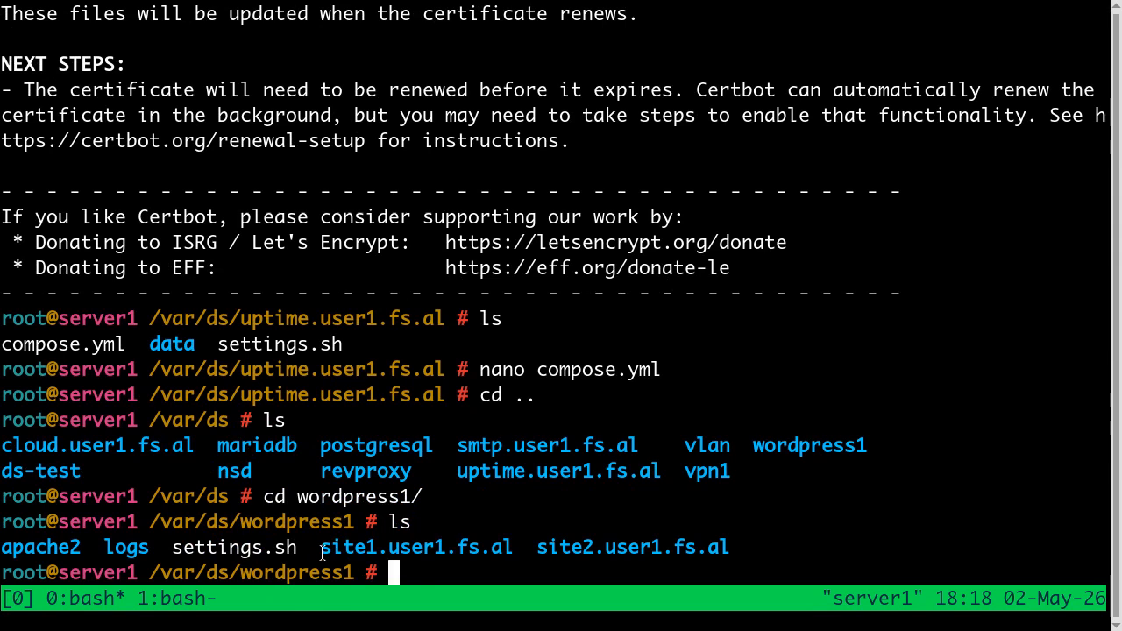
pyautogui.moveTo(321, 547); pyautogui.dragTo(514, 546)
pyautogui.hotkey('ctrl', 'c')
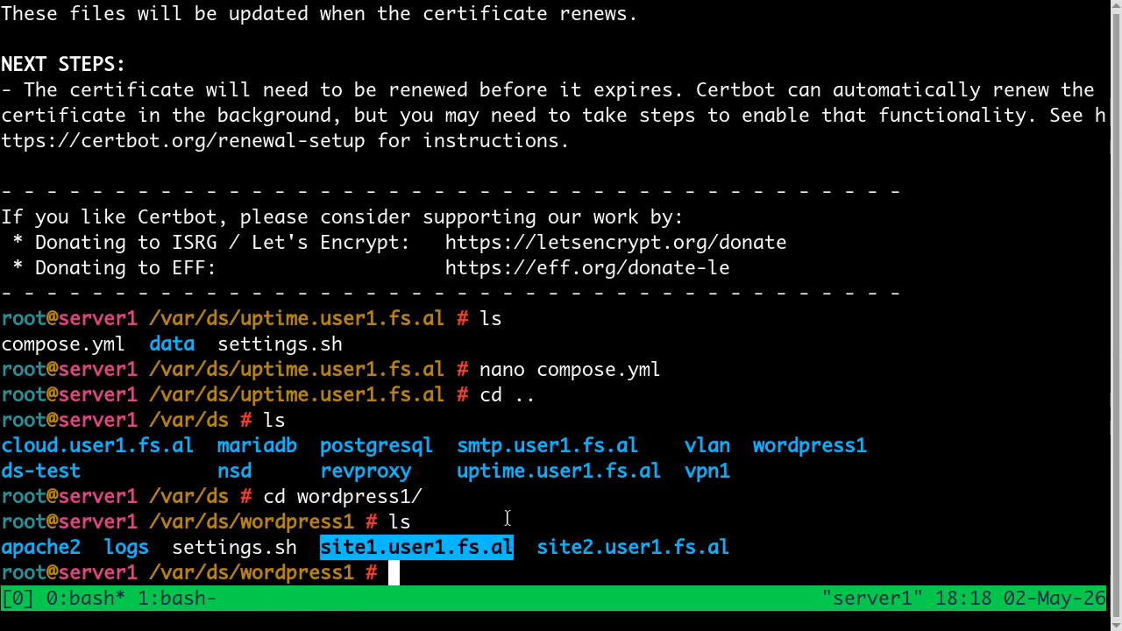
# Step: Switch back to the browser, close the wp1.user1.fs.al tab and open site1.user1.fs.al in a new tab
pyautogui.hotkey('alt', 'Tab')
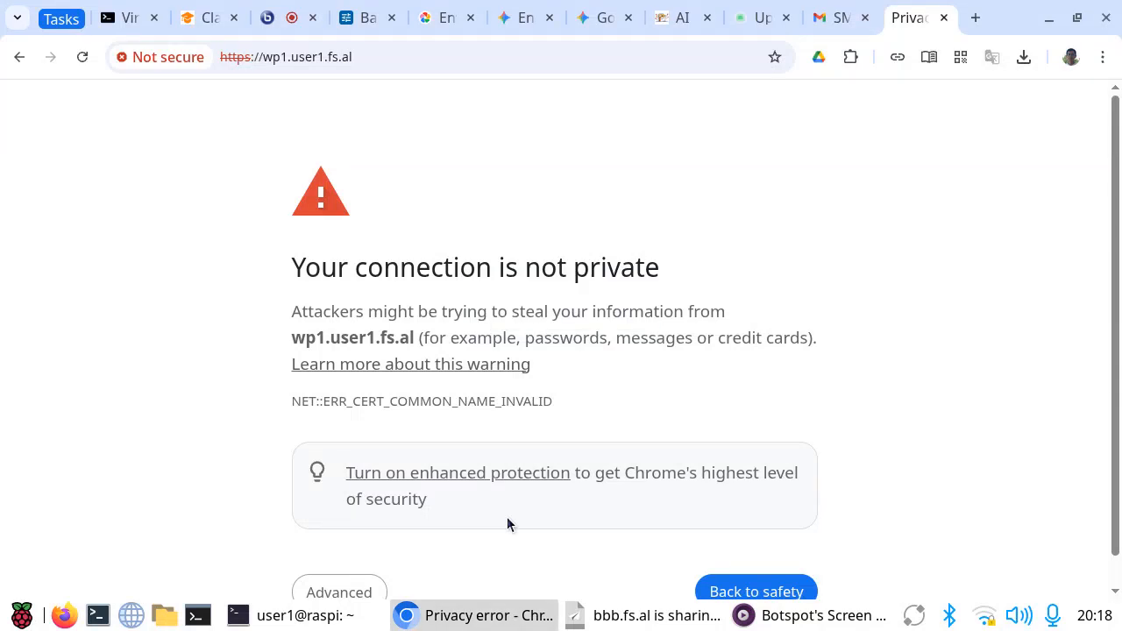
pyautogui.click(976, 19)
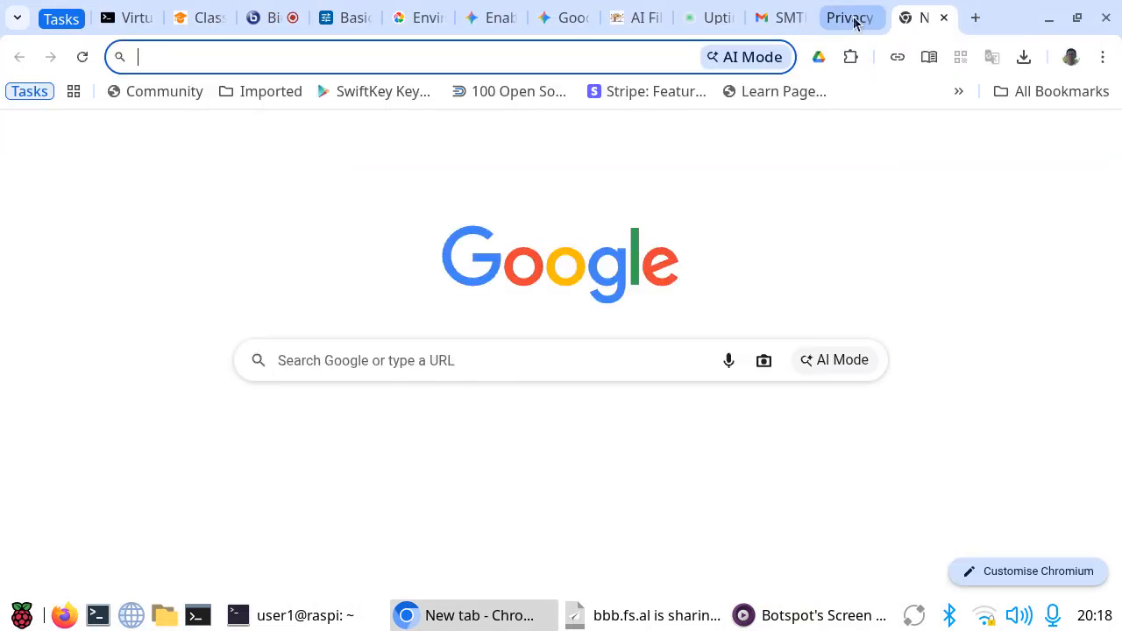
pyautogui.click(864, 17)
pyautogui.click(883, 18)
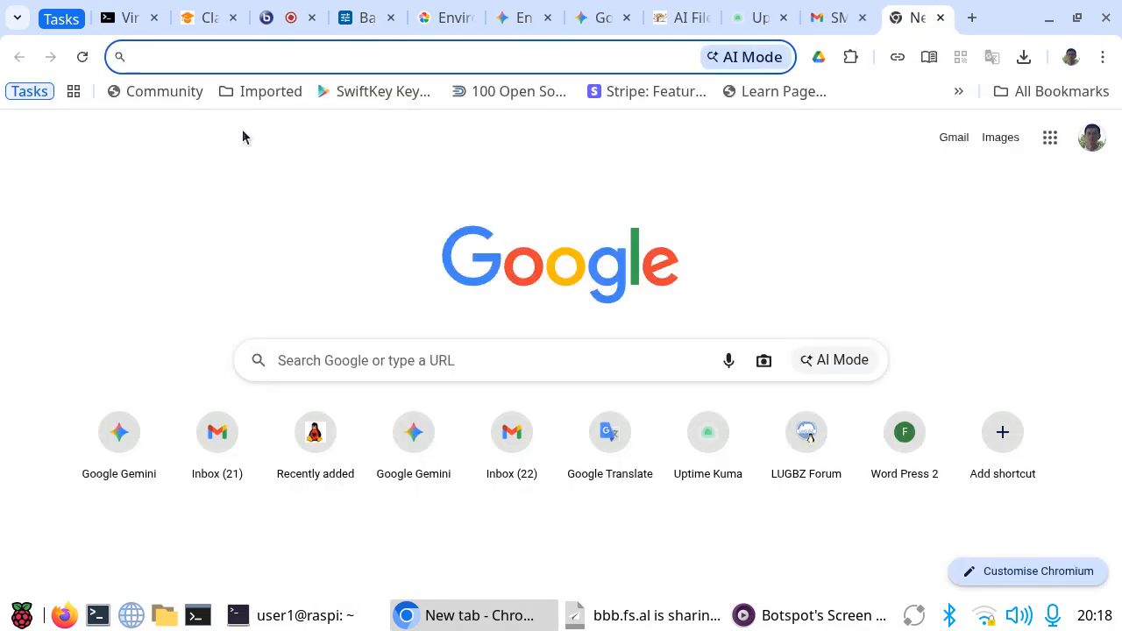
pyautogui.hotkey('ctrl', 'v')
pyautogui.press('Return')
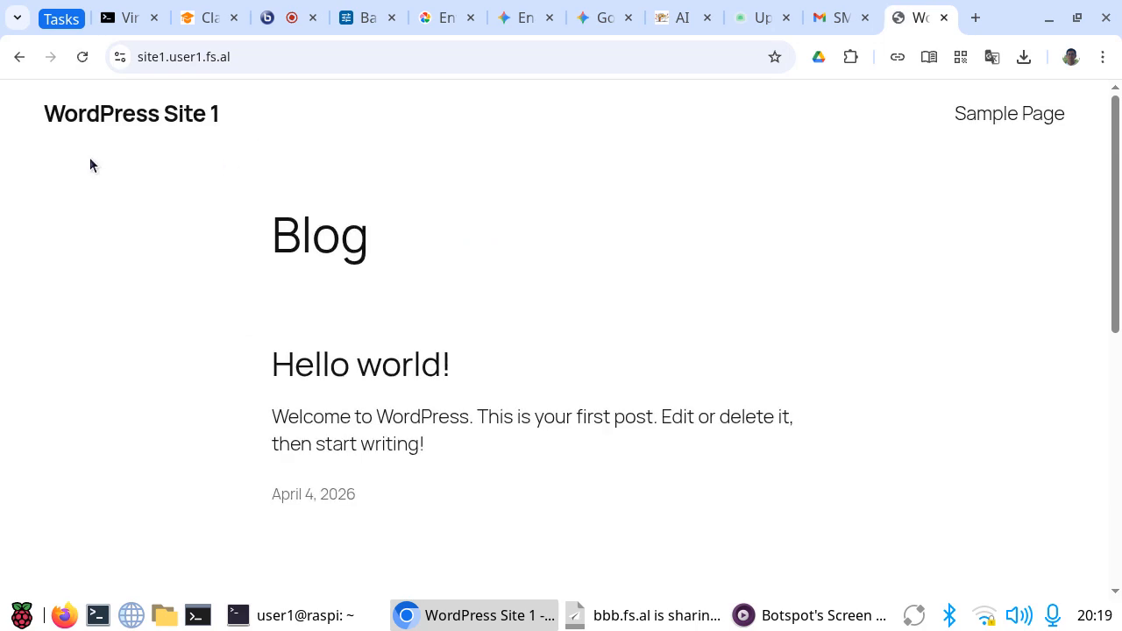
# Step: Copy the WordPress site's address and set the new monitor's friendly name to site1.user1.fs.al in Uptime Kuma
pyautogui.moveTo(235, 56); pyautogui.dragTo(82, 50)
pyautogui.hotkey('ctrl', 'c')
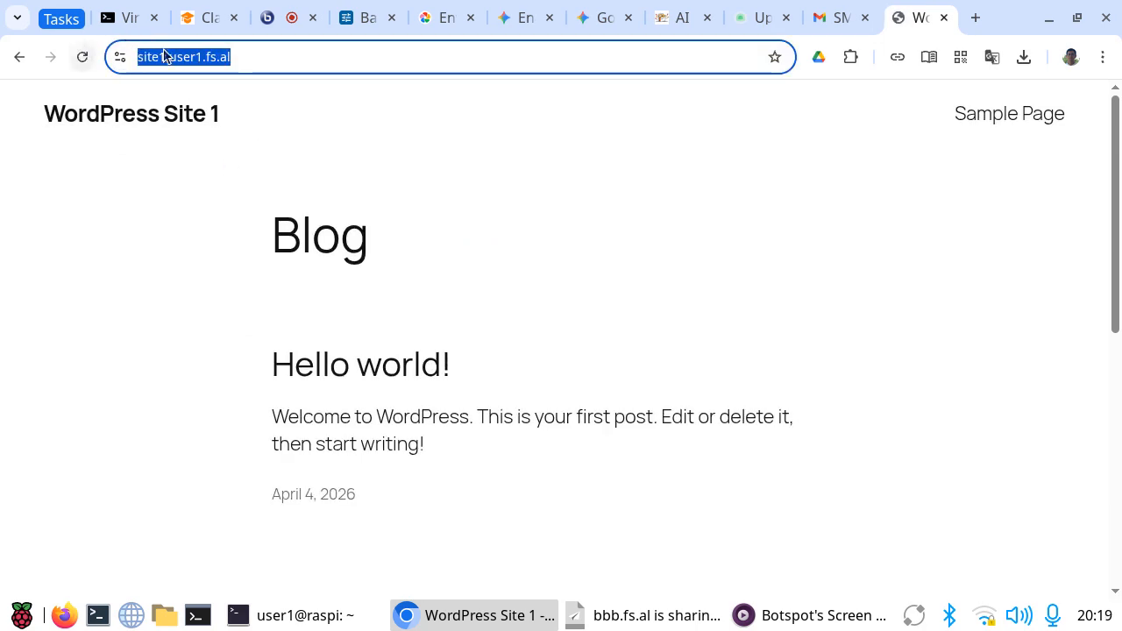
pyautogui.click(751, 18)
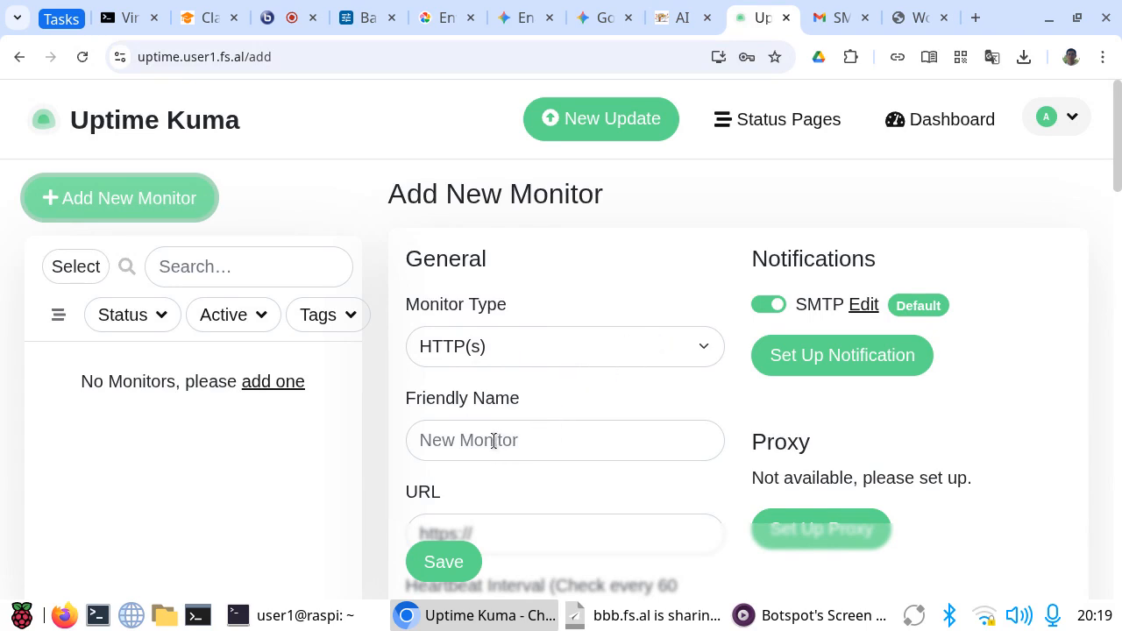
pyautogui.click(446, 443)
pyautogui.hotkey('ctrl', 'v')
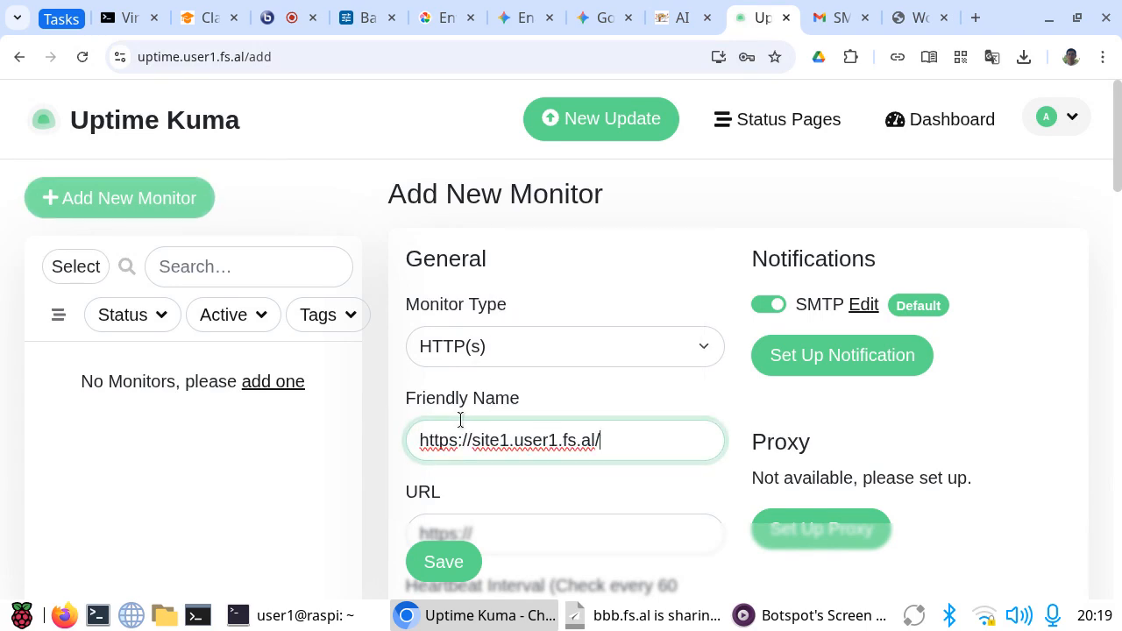
pyautogui.press('BackSpace')
pyautogui.press('BackSpace')
pyautogui.press('BackSpace')
pyautogui.press('BackSpace')
pyautogui.press('BackSpace')
pyautogui.press('BackSpace')
pyautogui.press('BackSpace')
pyautogui.press('BackSpace')
pyautogui.press('BackSpace')
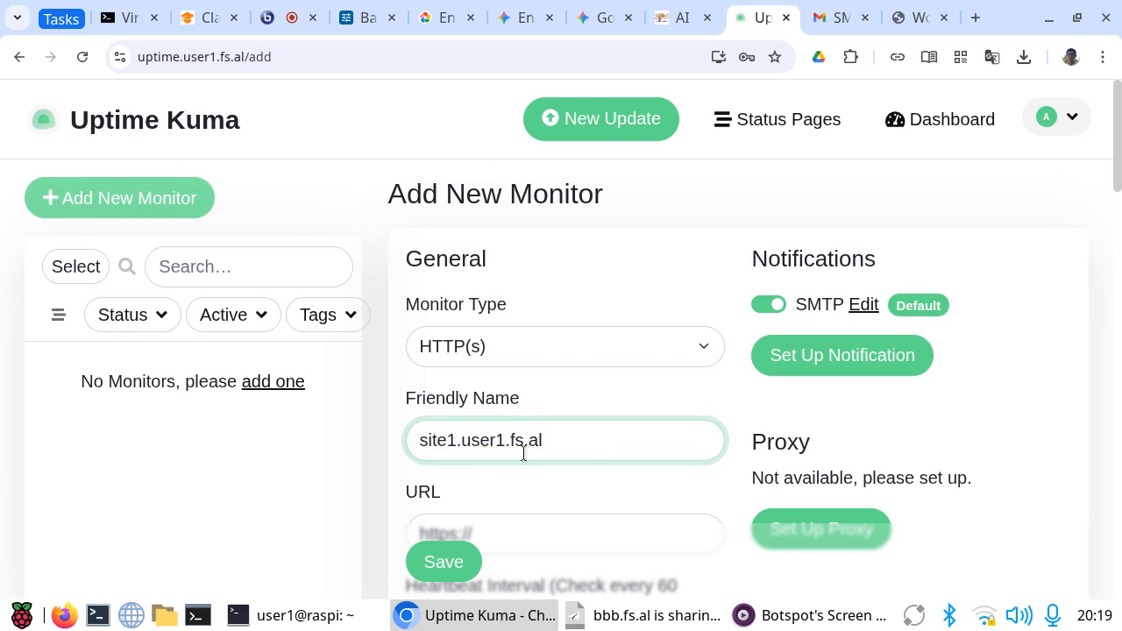
pyautogui.scroll(-2, 629, 391)
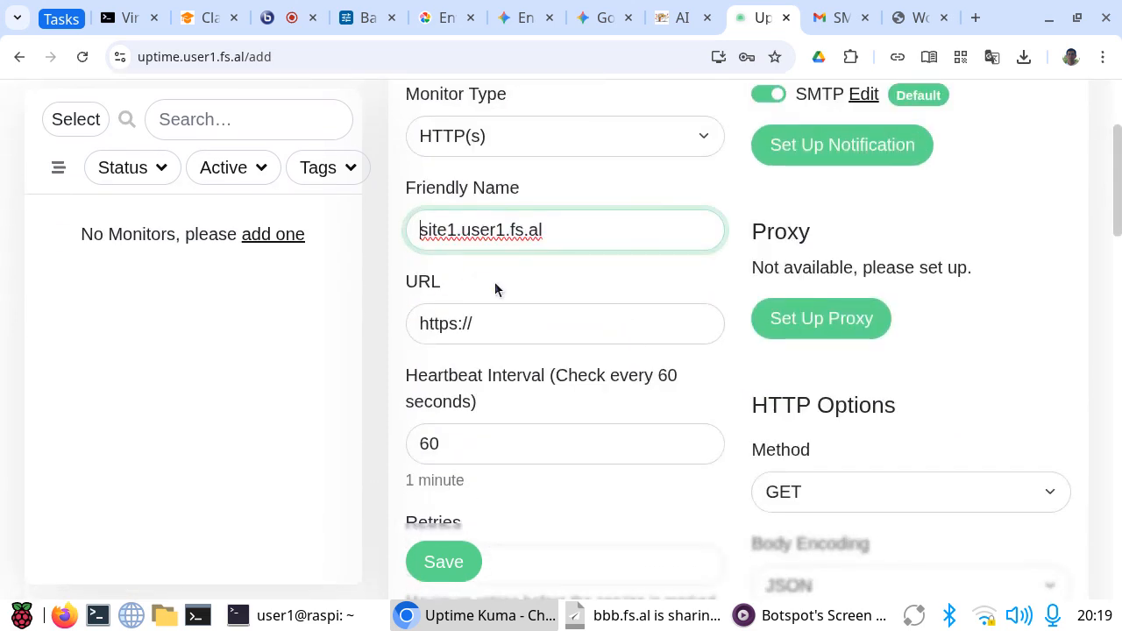
pyautogui.click(505, 325)
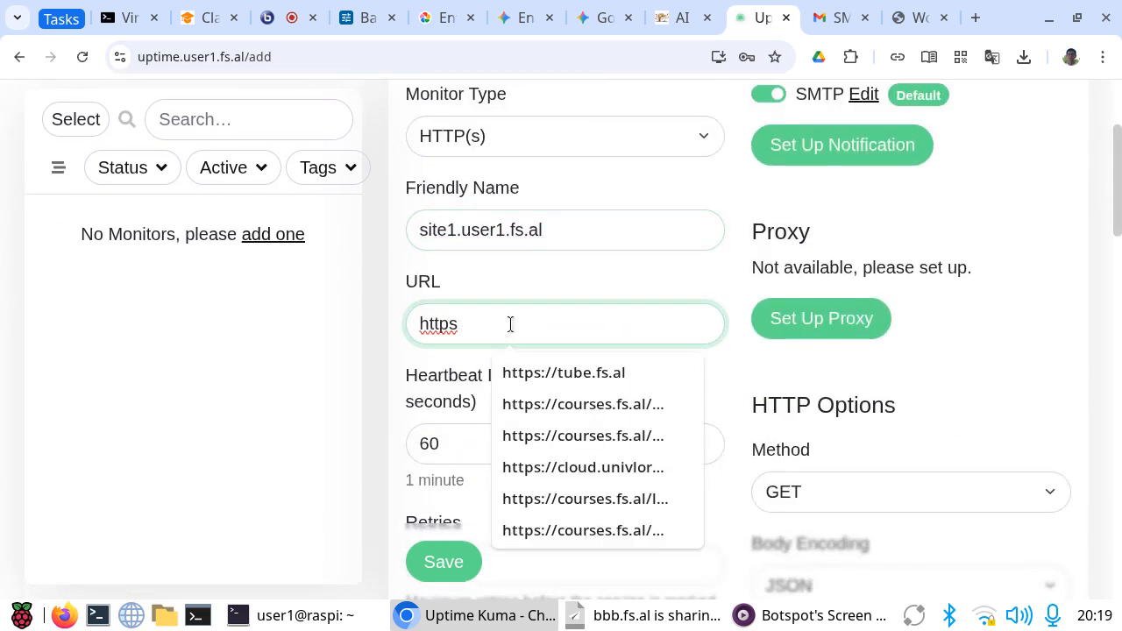
pyautogui.press('BackSpace')
pyautogui.press('BackSpace')
pyautogui.press('BackSpace')
pyautogui.press('BackSpace')
pyautogui.press('BackSpace')
pyautogui.hotkey('ctrl', 'v')
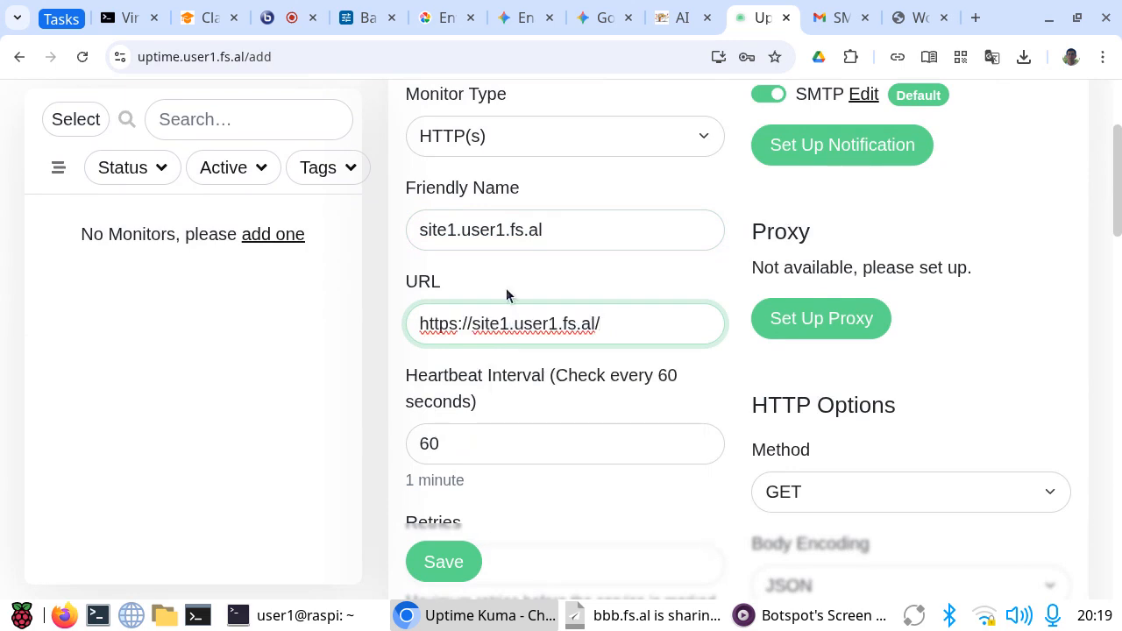
# Step: Set the new monitor's maximum retries before it is marked as down to 3
pyautogui.scroll(-2, 506, 289)
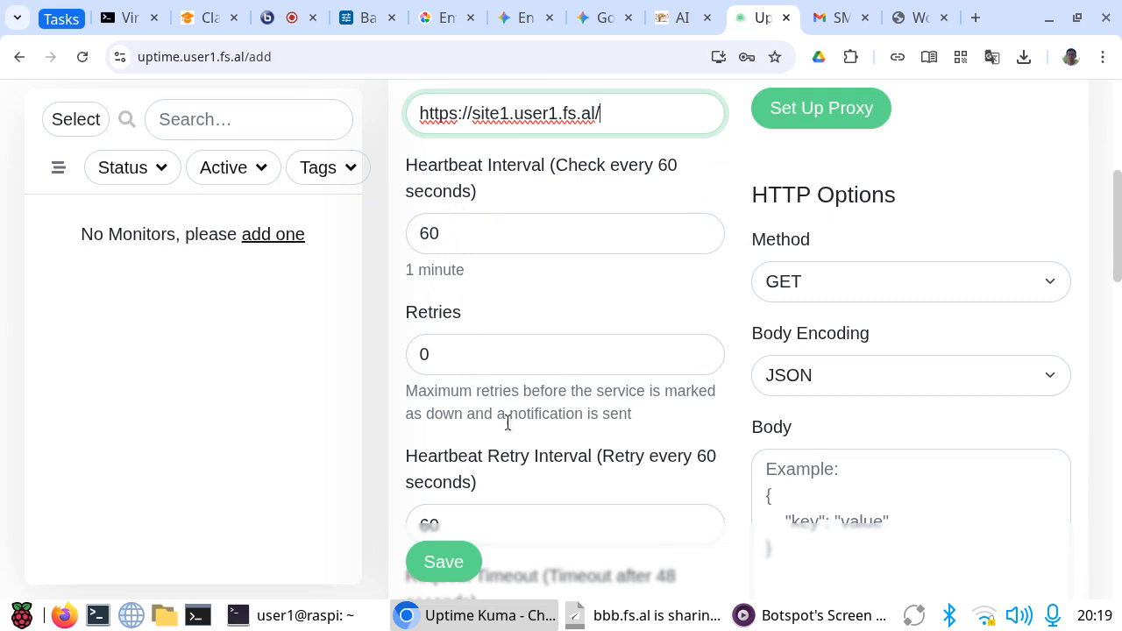
pyautogui.click(456, 359)
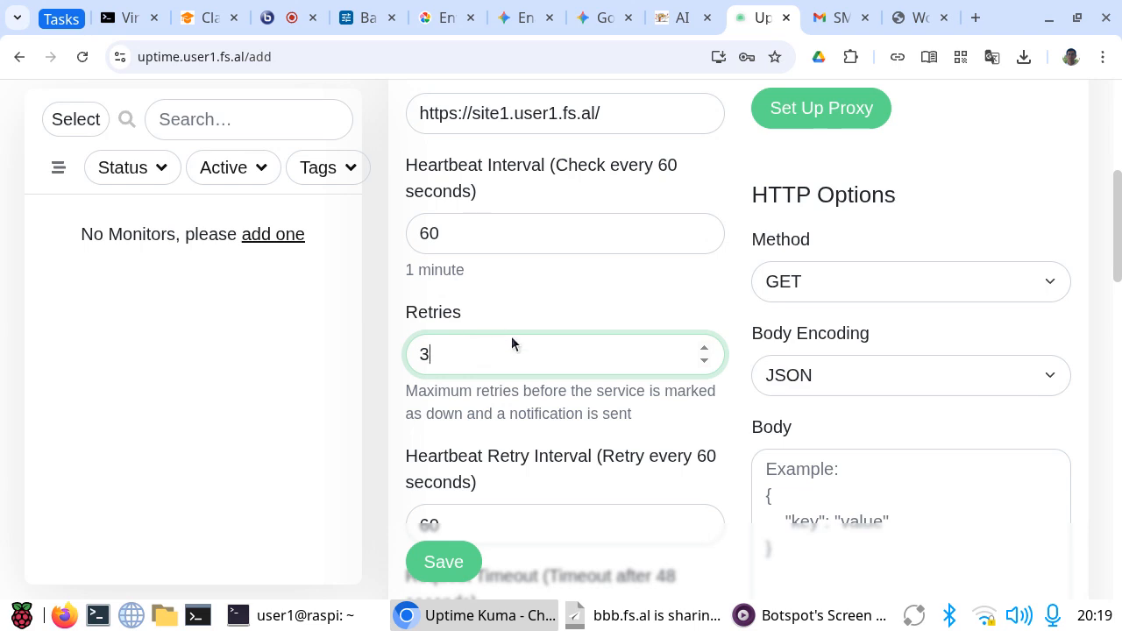
pyautogui.scroll(-3, 542, 375)
pyautogui.scroll(-2, 541, 375)
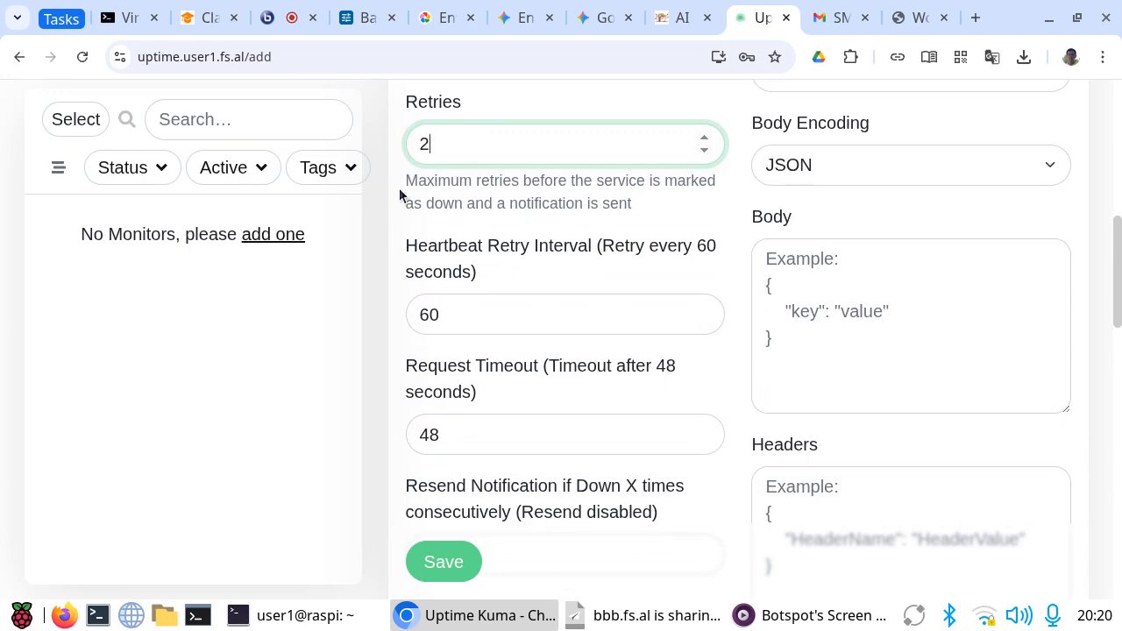
pyautogui.scroll(3, 568, 335)
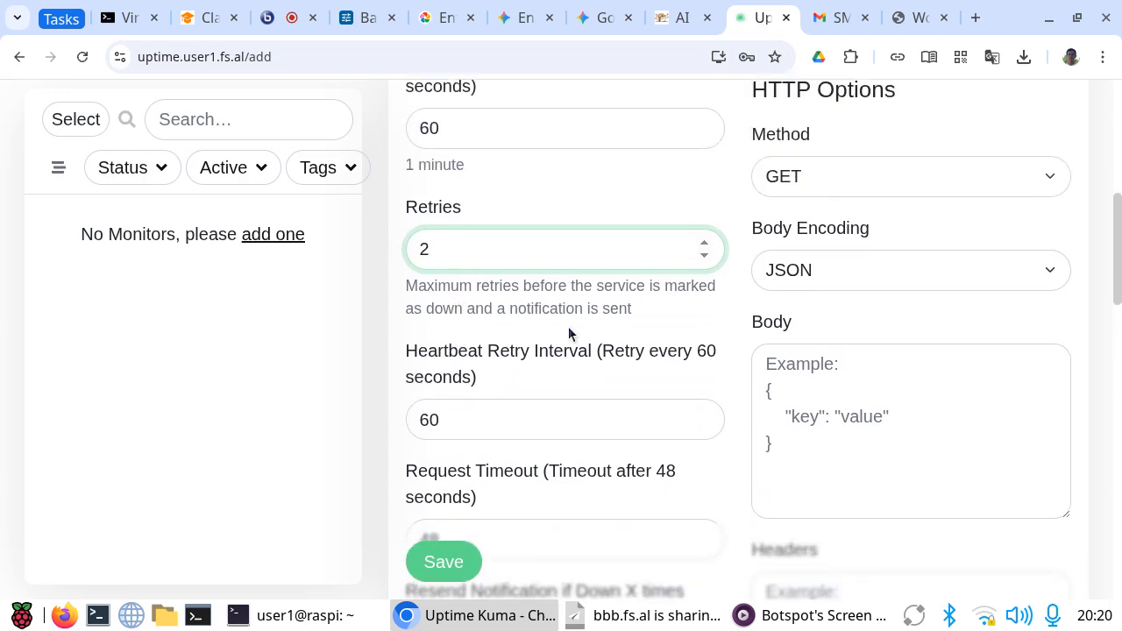
pyautogui.write('3')
# Step: Enable Certificate Expiry Notification in the new monitor's advanced options
pyautogui.scroll(-3, 482, 434)
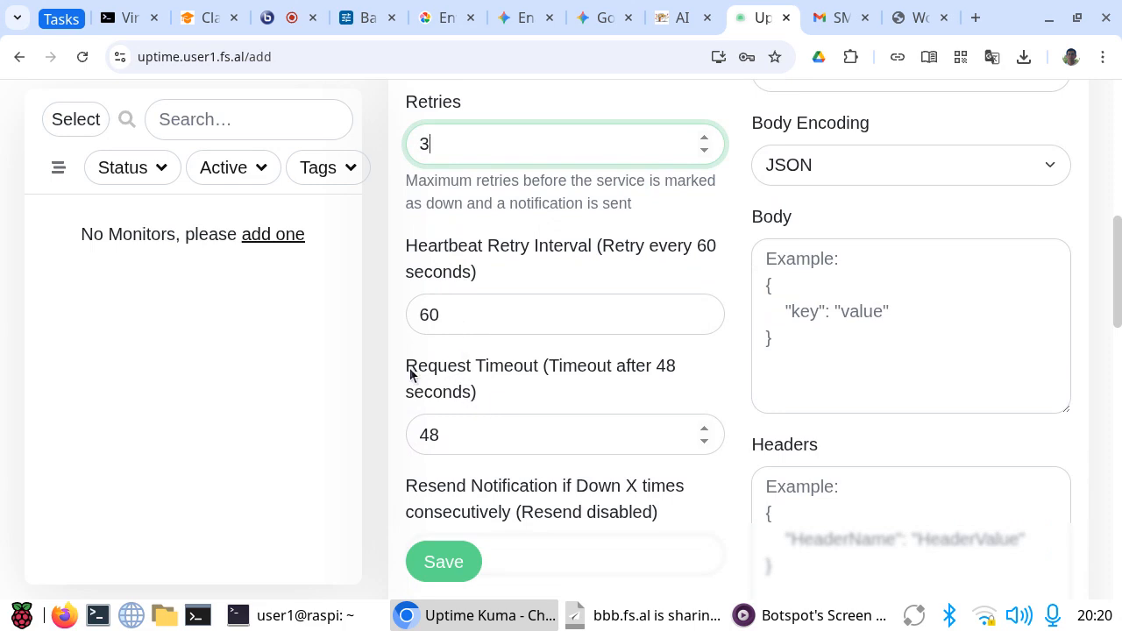
pyautogui.scroll(-2, 589, 384)
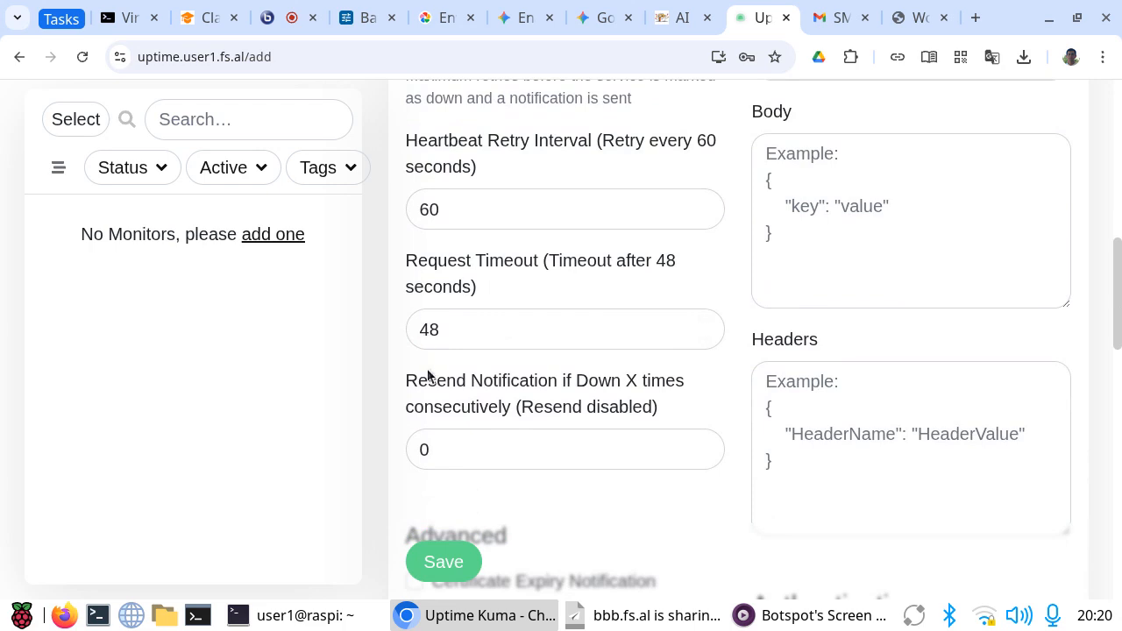
pyautogui.scroll(-2, 468, 408)
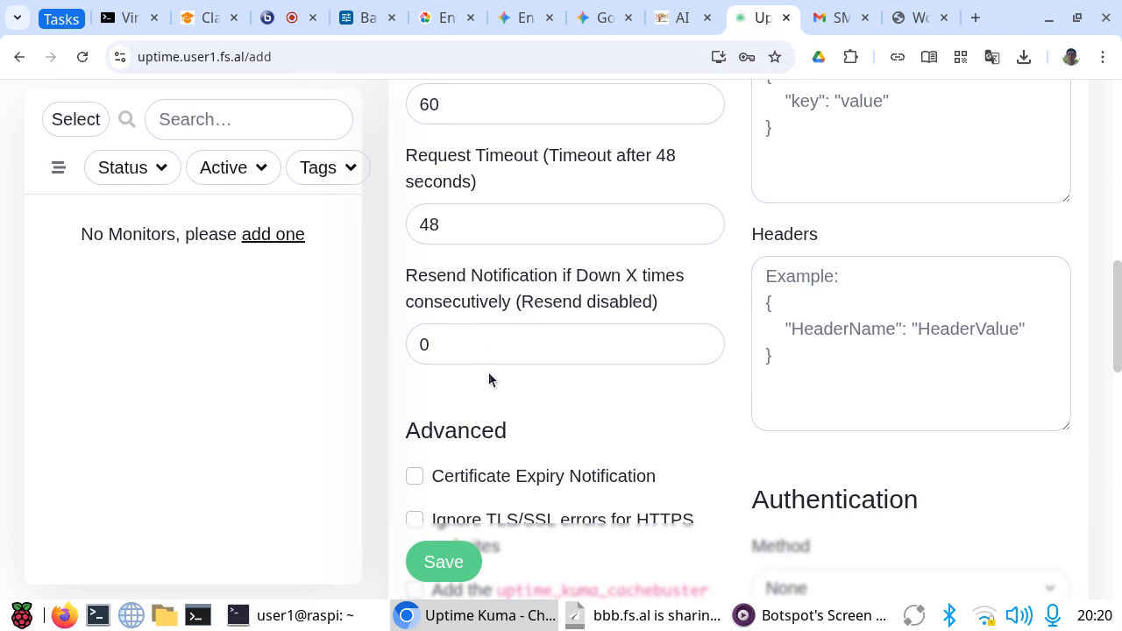
pyautogui.scroll(-2, 523, 375)
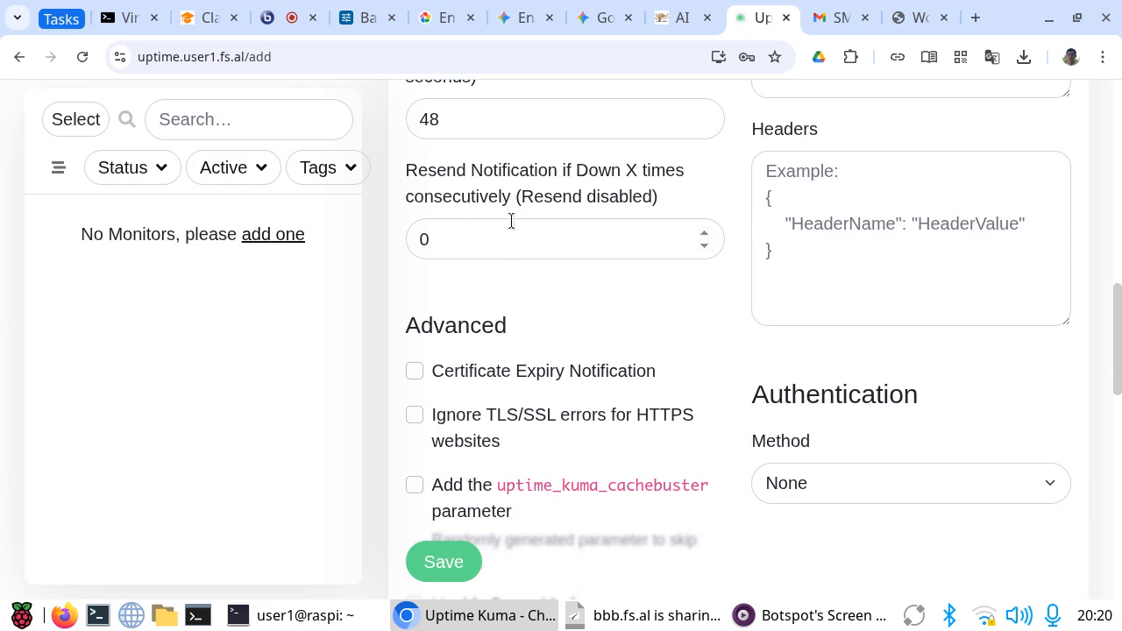
pyautogui.scroll(-2, 507, 308)
pyautogui.scroll(-2, 559, 279)
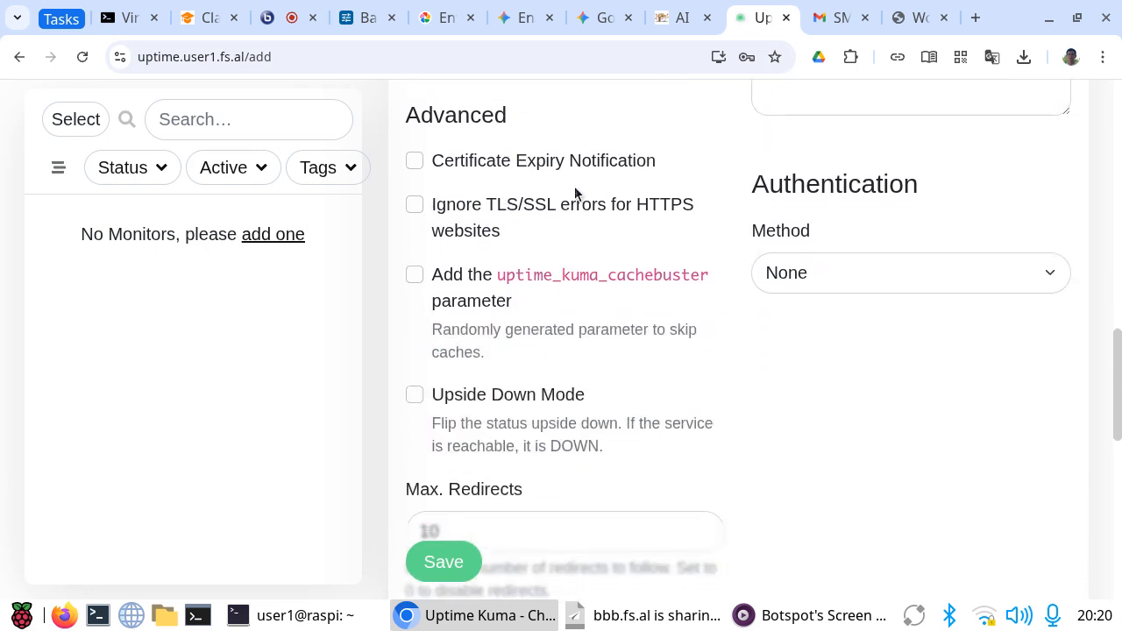
pyautogui.click(415, 162)
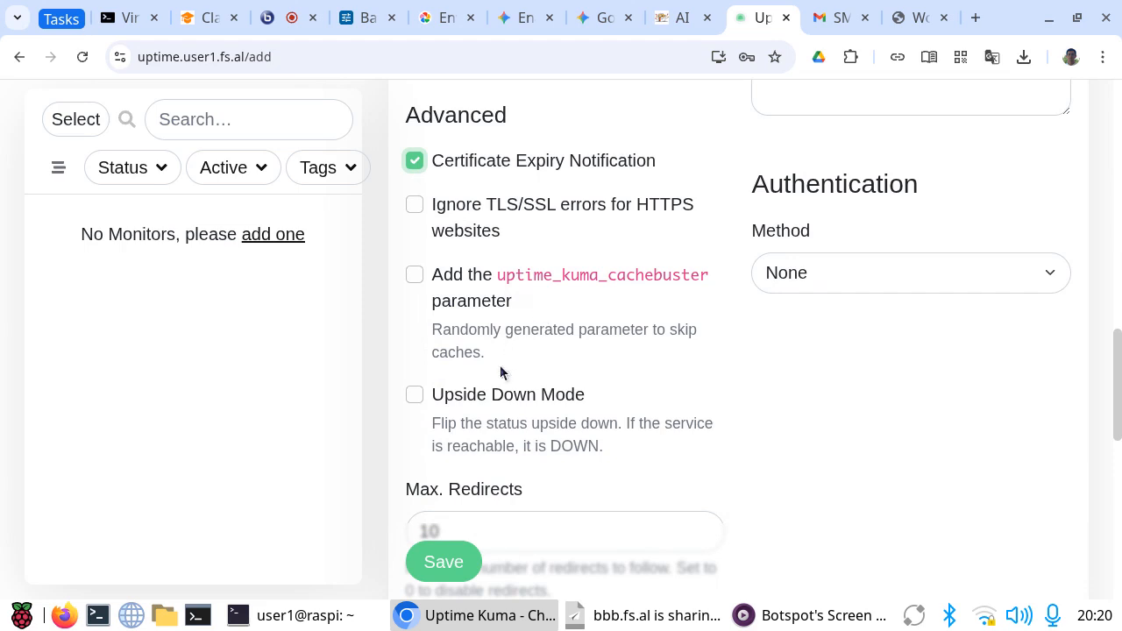
# Step: Review the monitor's remaining settings, including redirects, accepted status codes, group and tags, and check which notifications are assigned to it
pyautogui.scroll(-1, 492, 404)
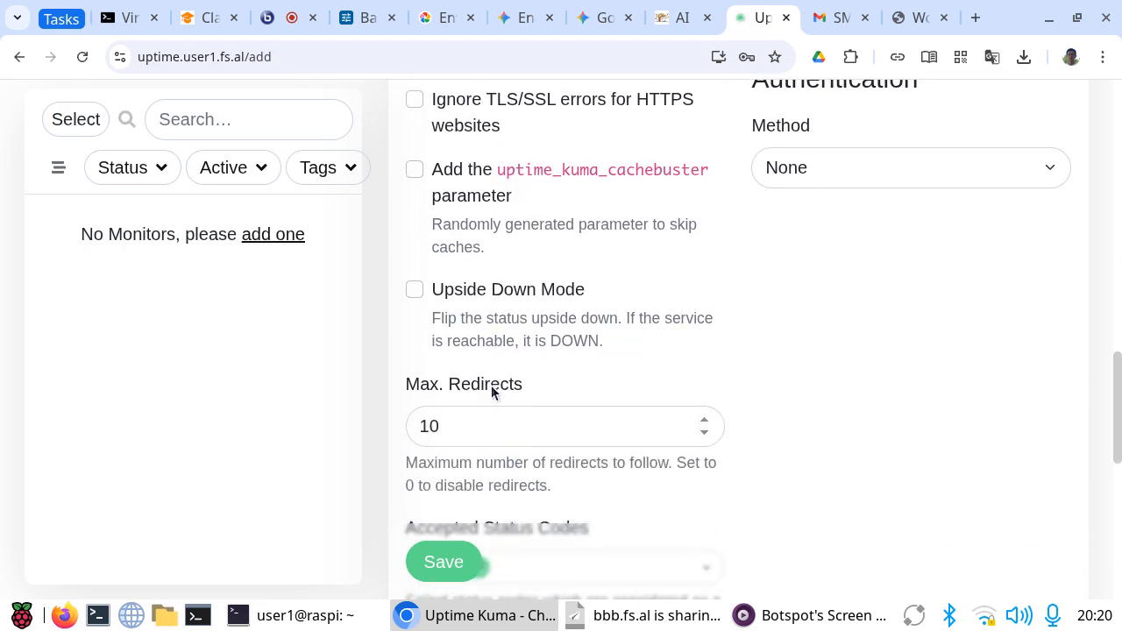
pyautogui.scroll(-2, 491, 392)
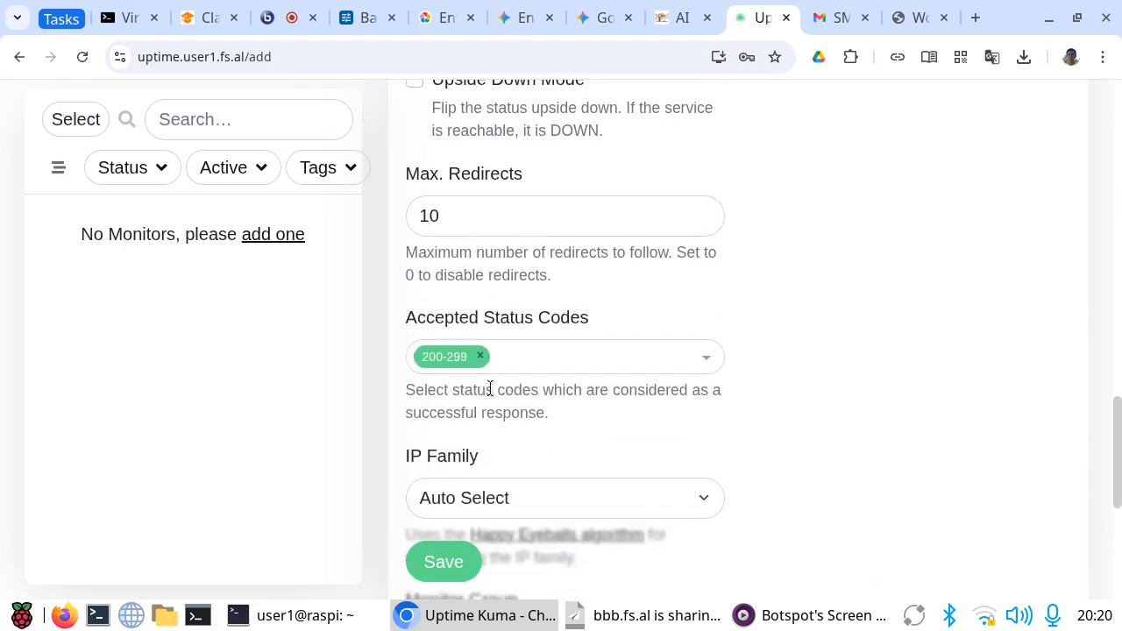
pyautogui.scroll(-4, 490, 386)
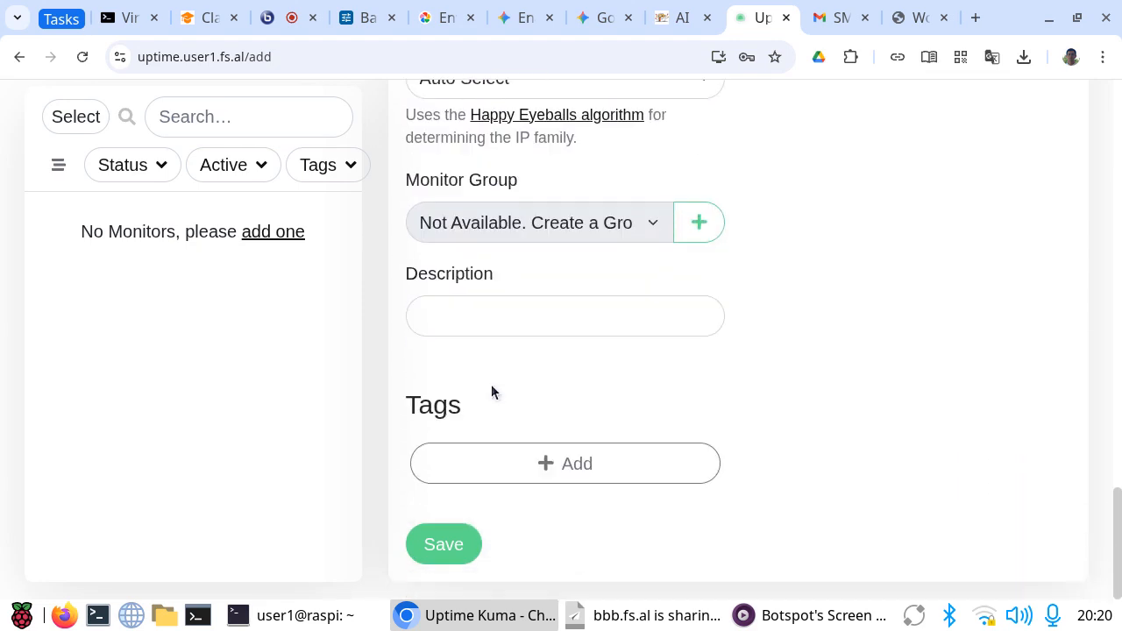
pyautogui.scroll(10, 492, 381)
pyautogui.scroll(-1, 493, 374)
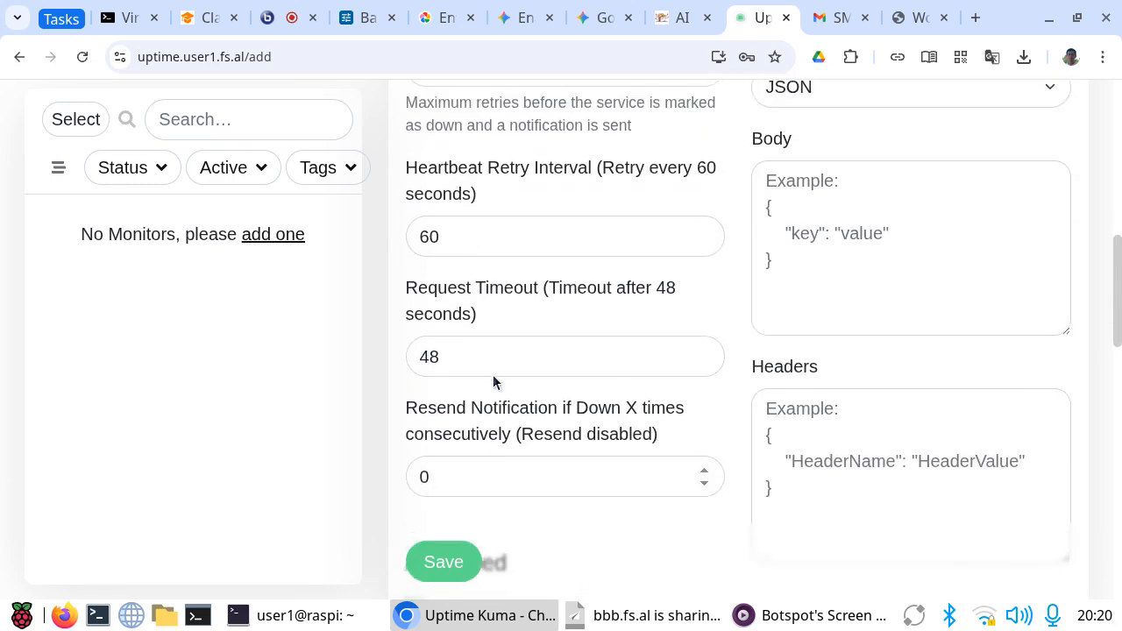
pyautogui.scroll(8, 493, 374)
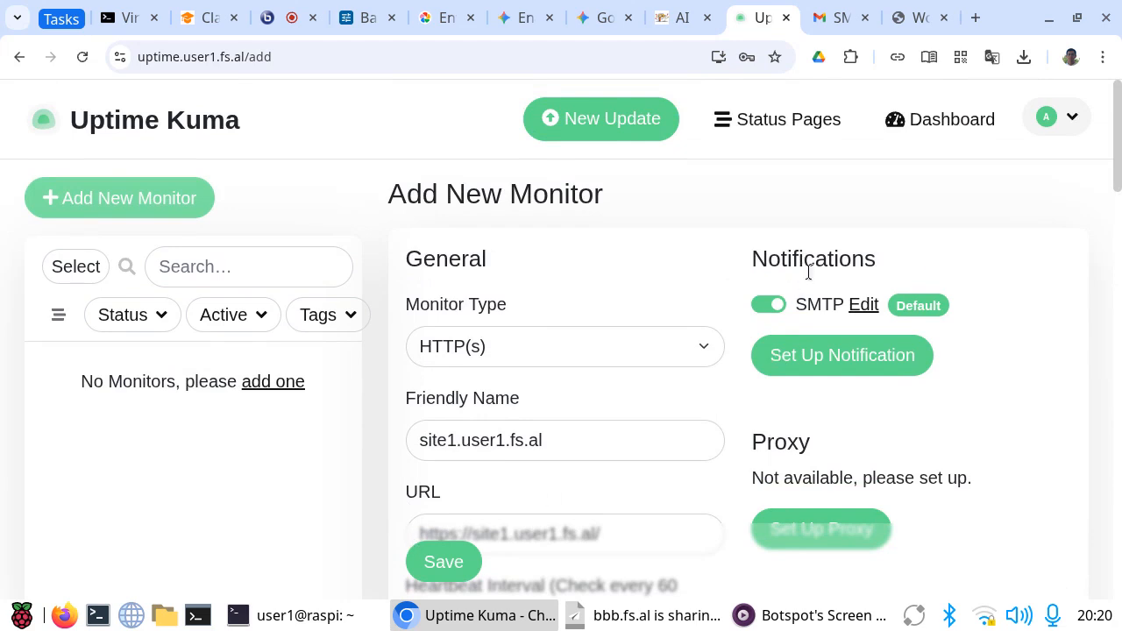
pyautogui.moveTo(749, 258); pyautogui.dragTo(872, 258)
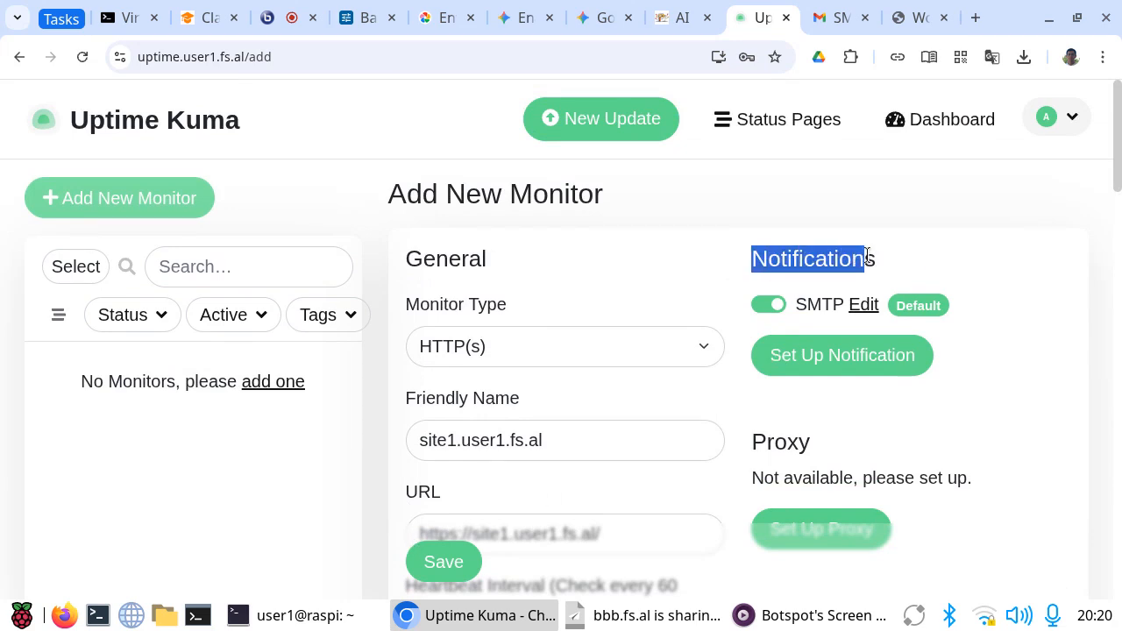
pyautogui.click(923, 250)
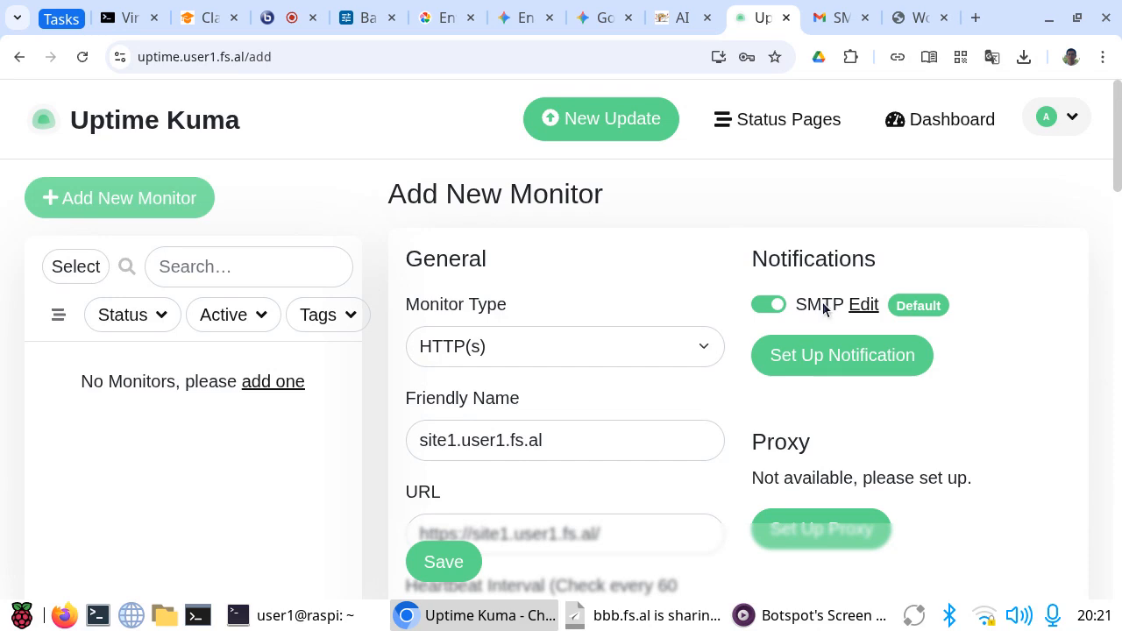
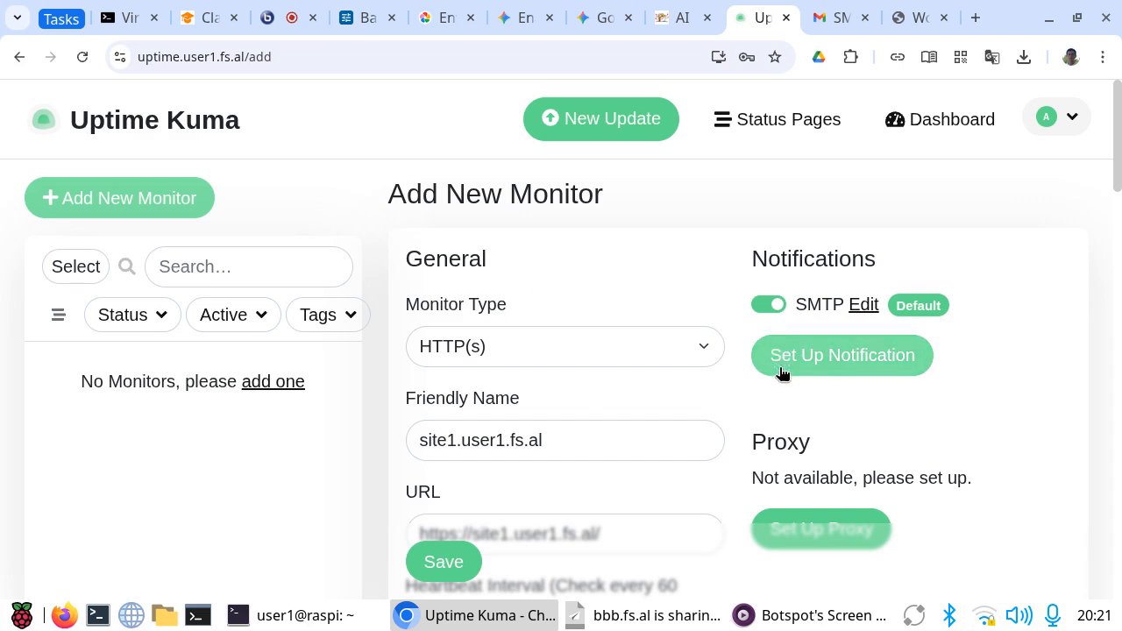
# Step: Save the new HTTP(s) monitor for site1.user1.fs.al
pyautogui.scroll(-3, 1061, 322)
pyautogui.scroll(-3, 1056, 313)
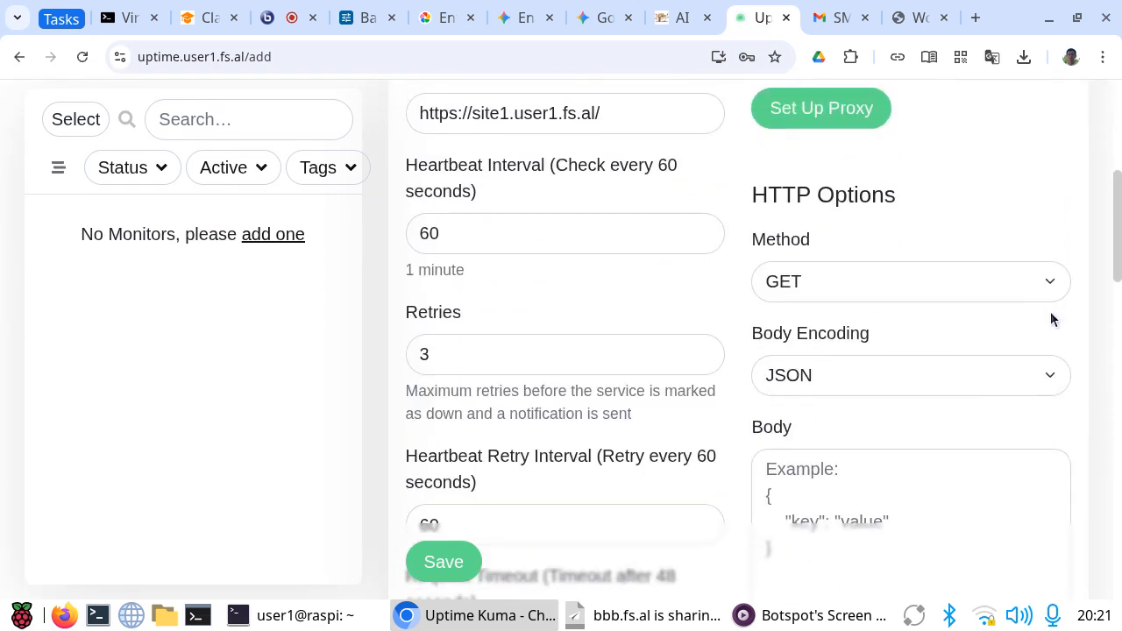
pyautogui.scroll(6, 1027, 297)
pyautogui.scroll(-6, 1023, 298)
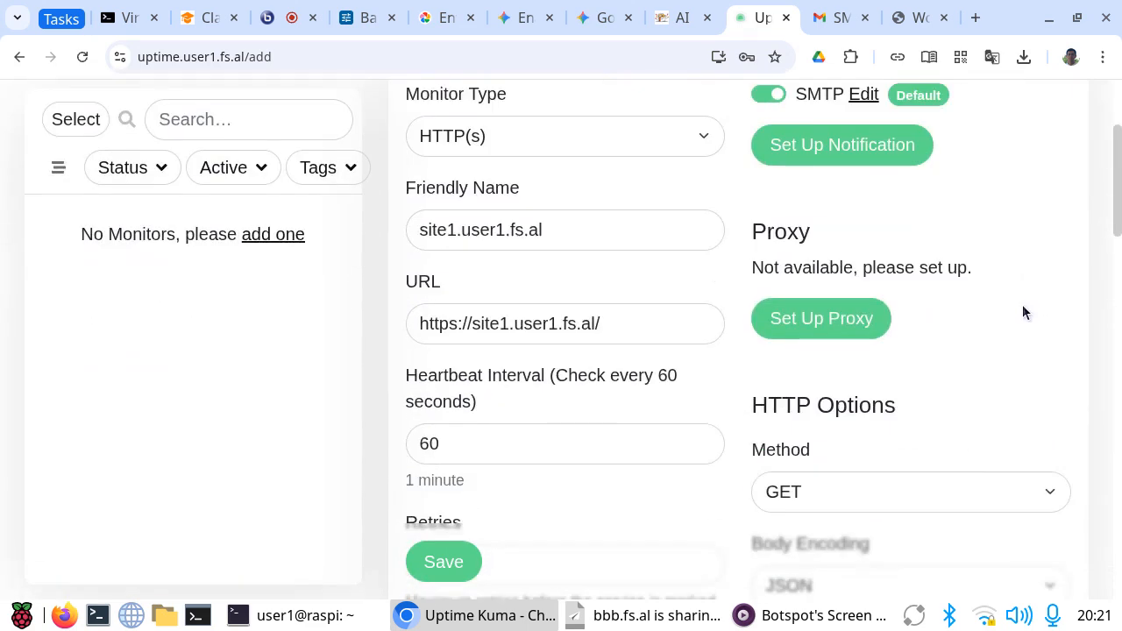
pyautogui.click(444, 562)
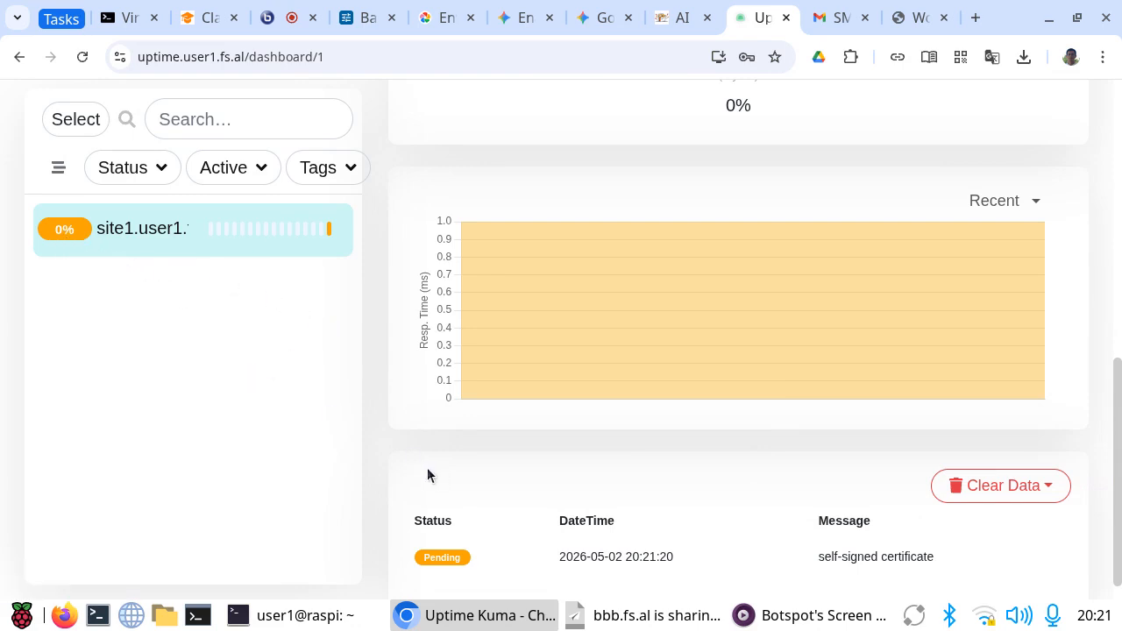
# Step: Examine the site1.user1.fs.al monitor's heartbeat status, uptime statistics, response time chart and event messages
pyautogui.scroll(-1, 418, 476)
pyautogui.scroll(-1, 419, 477)
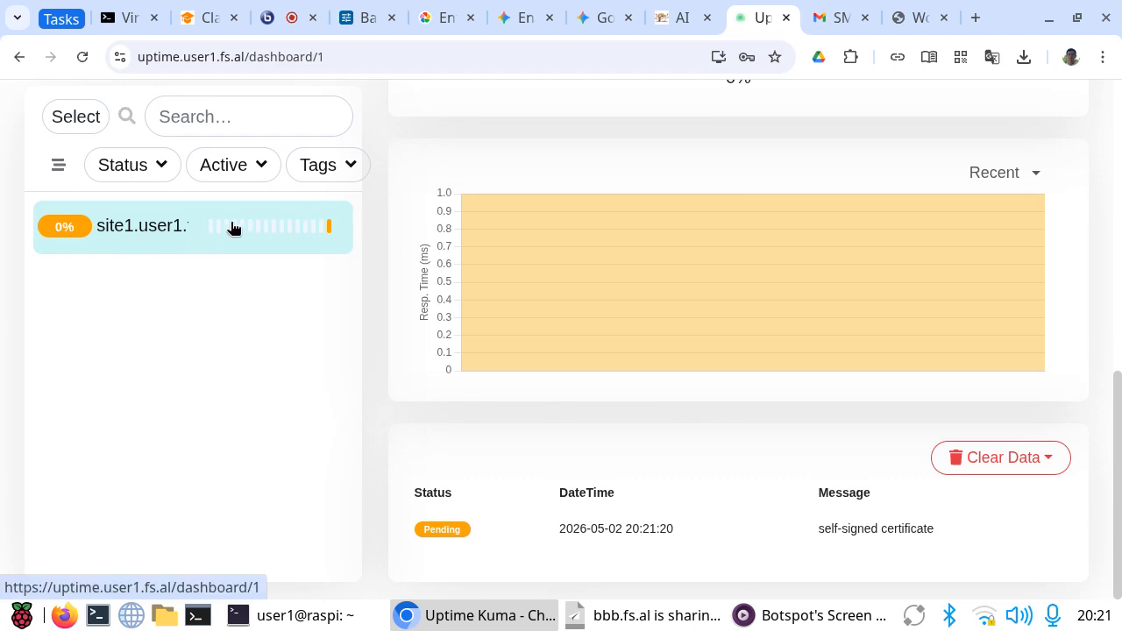
pyautogui.scroll(7, 610, 377)
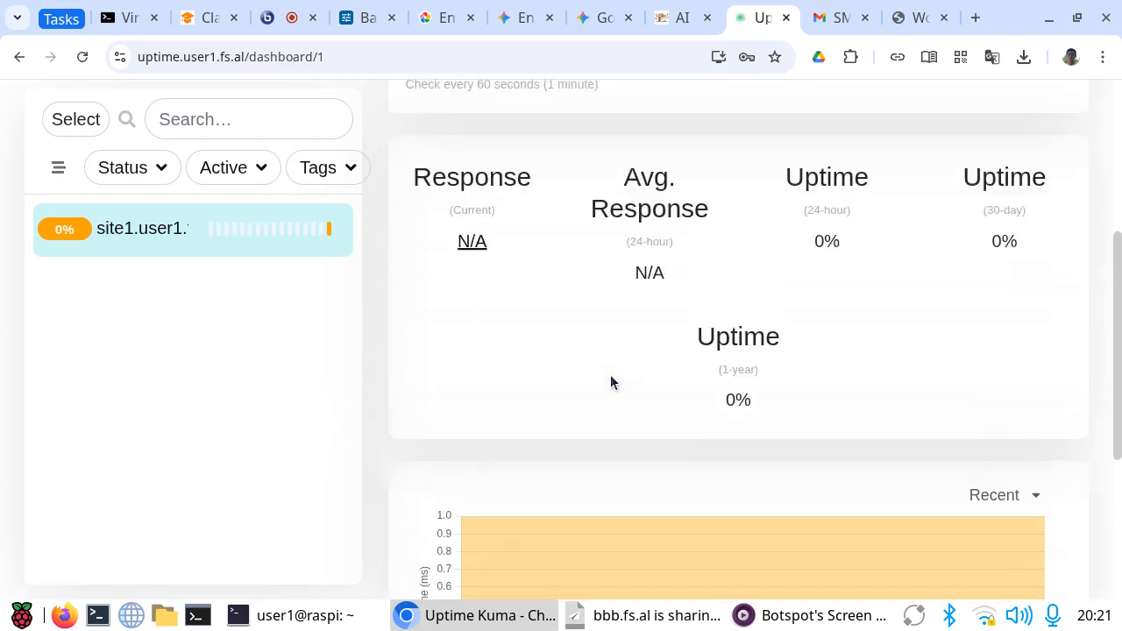
pyautogui.scroll(1, 611, 380)
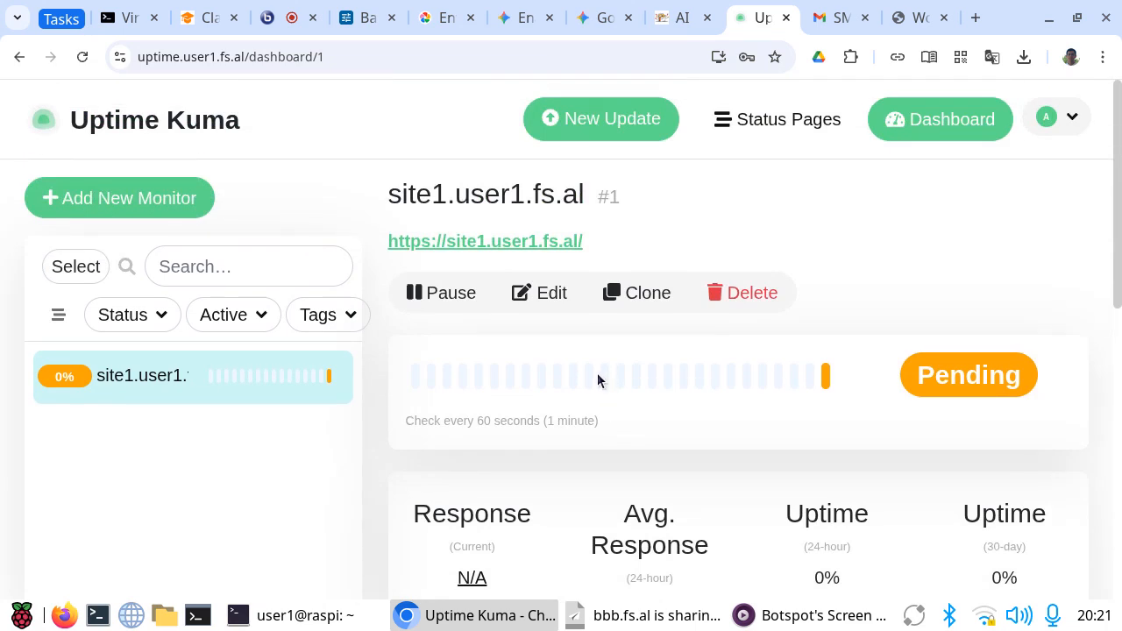
pyautogui.scroll(-1, 596, 380)
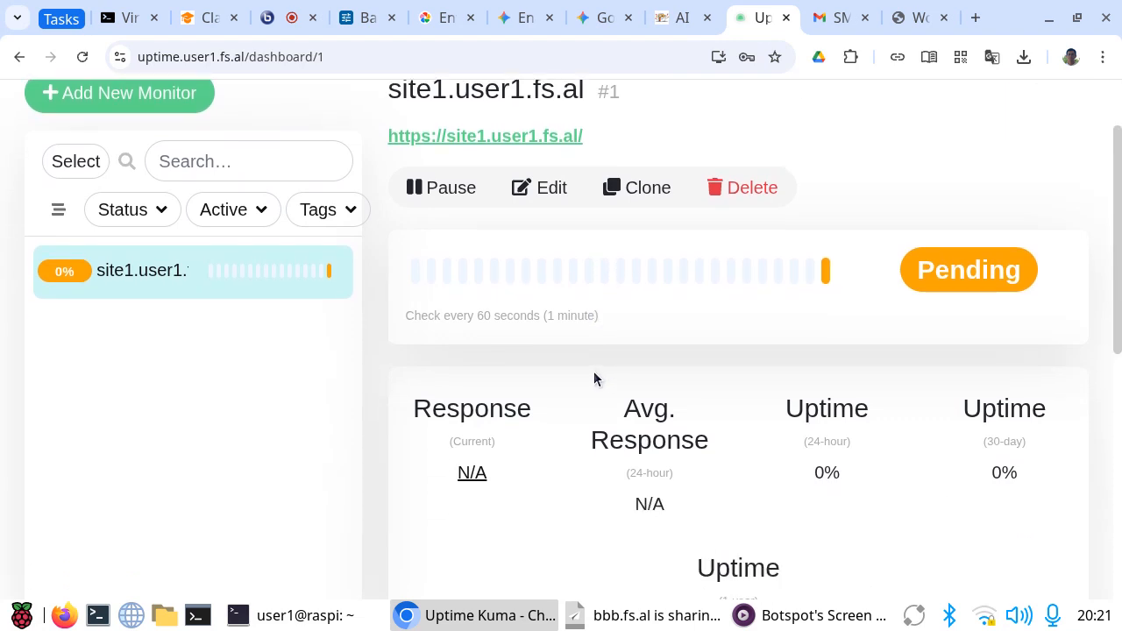
pyautogui.scroll(1, 593, 379)
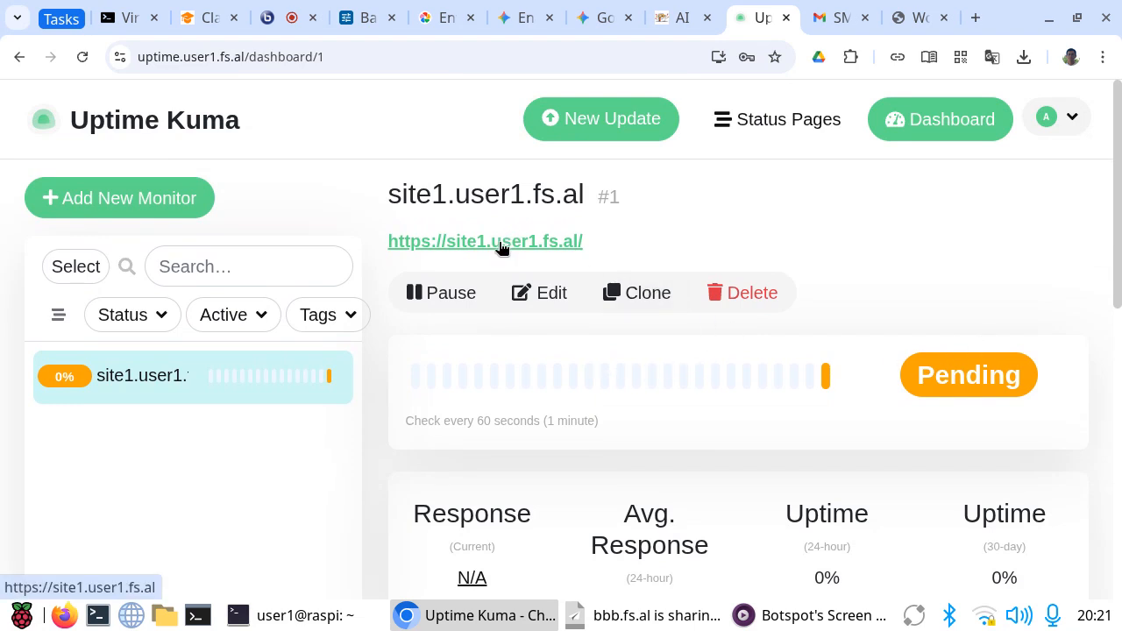
pyautogui.scroll(-5, 540, 374)
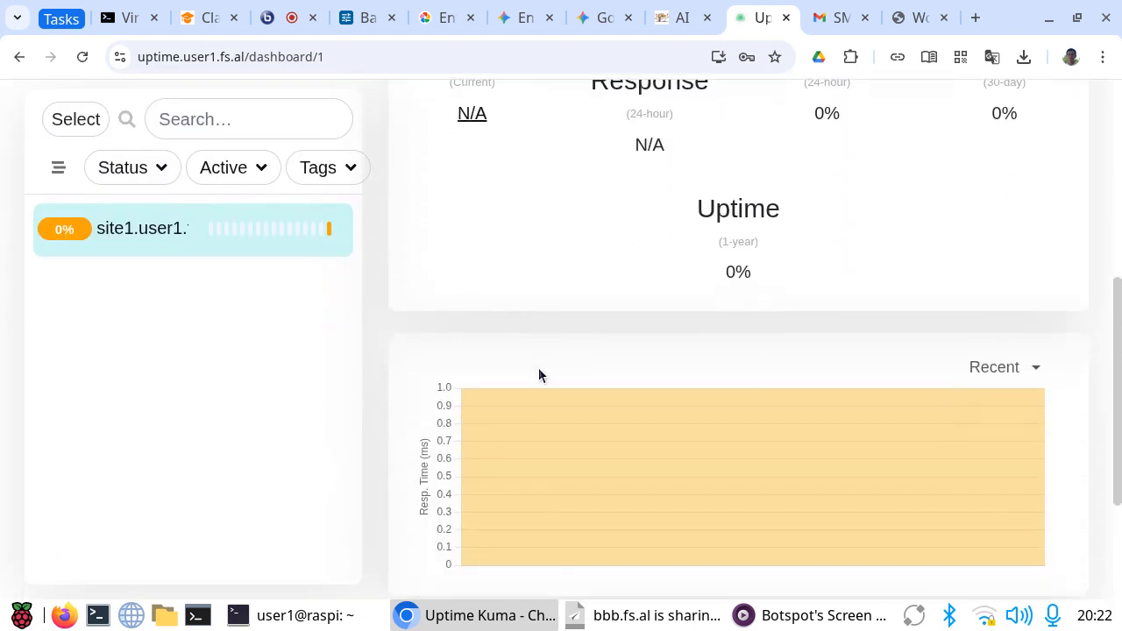
pyautogui.scroll(-2, 539, 374)
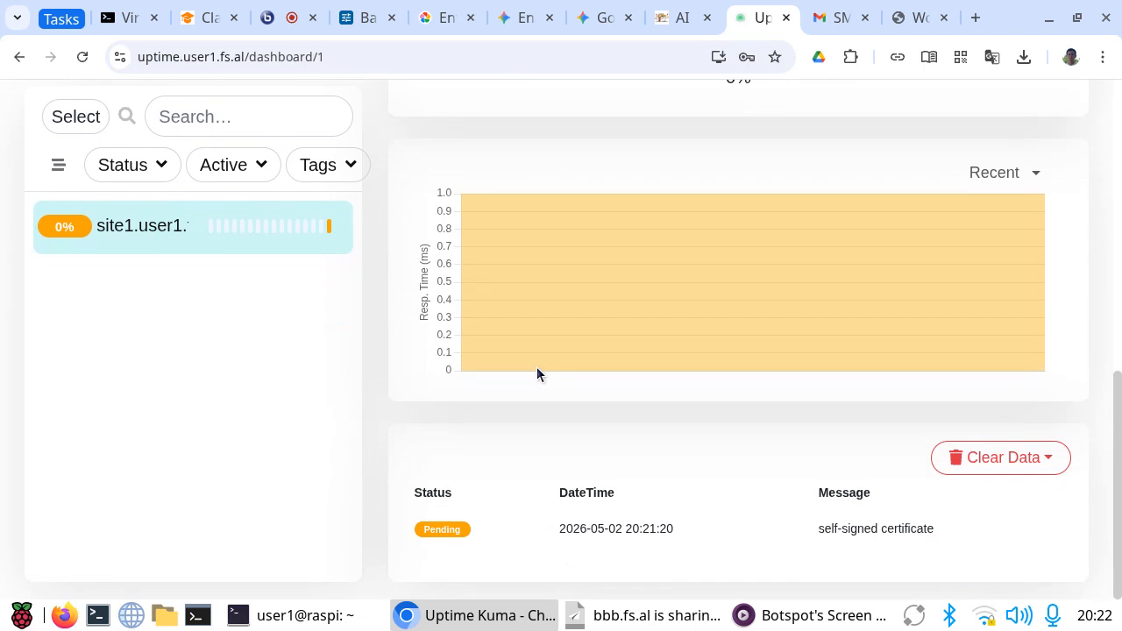
pyautogui.scroll(5, 536, 373)
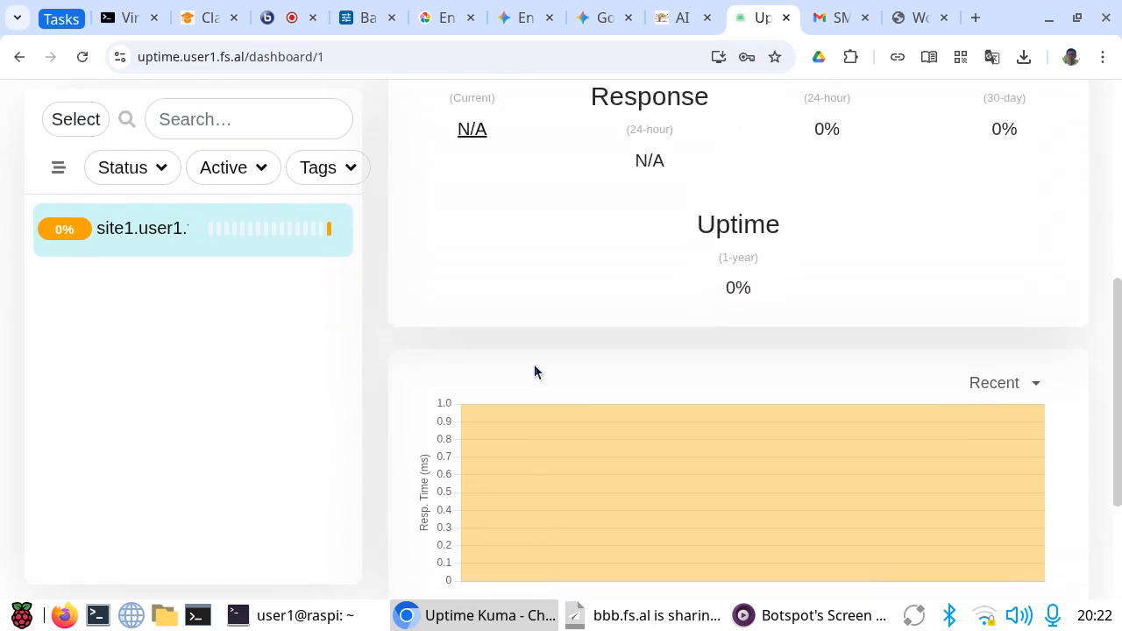
pyautogui.scroll(1, 535, 373)
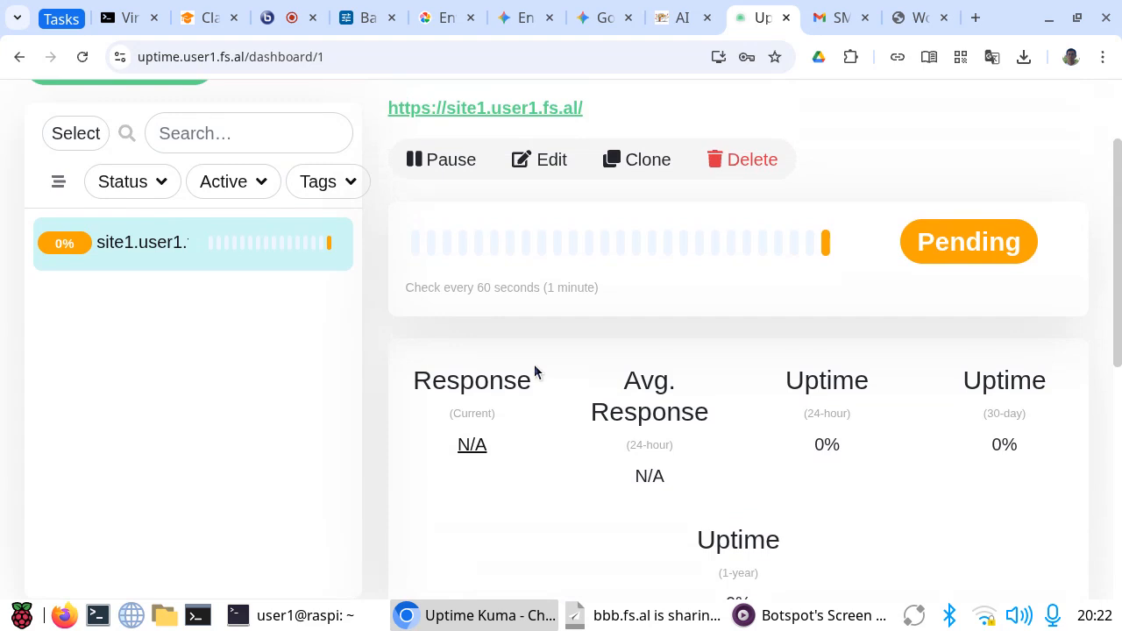
# Step: Disable Certificate Expiry Notification for the site1.user1.fs.al monitor and save the change
pyautogui.click(551, 160)
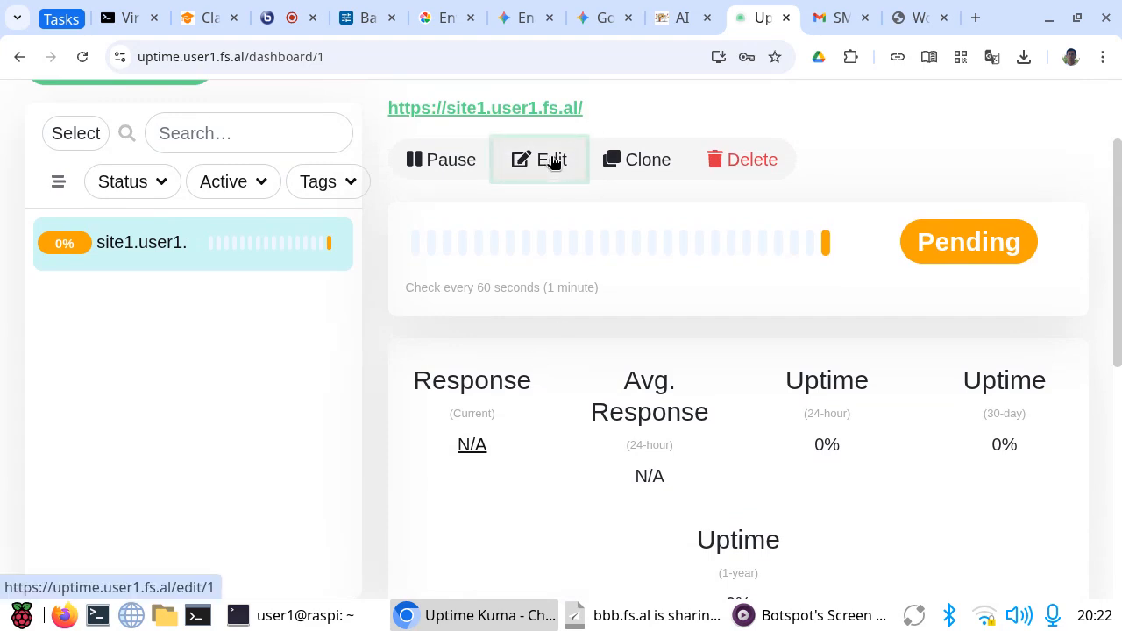
pyautogui.scroll(-4, 568, 334)
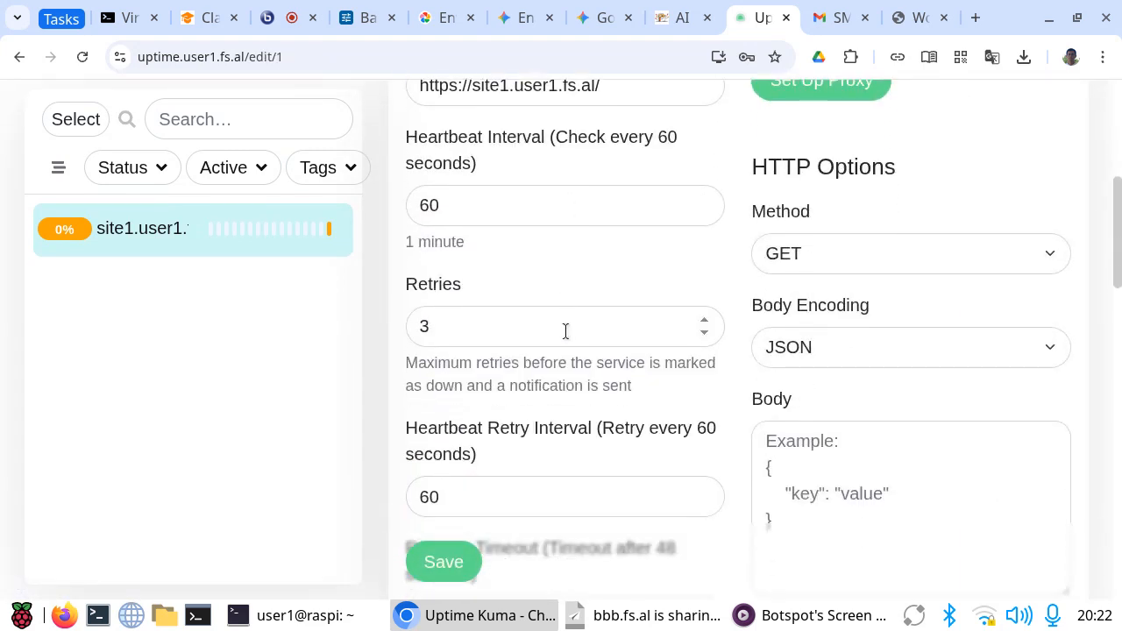
pyautogui.scroll(-5, 565, 331)
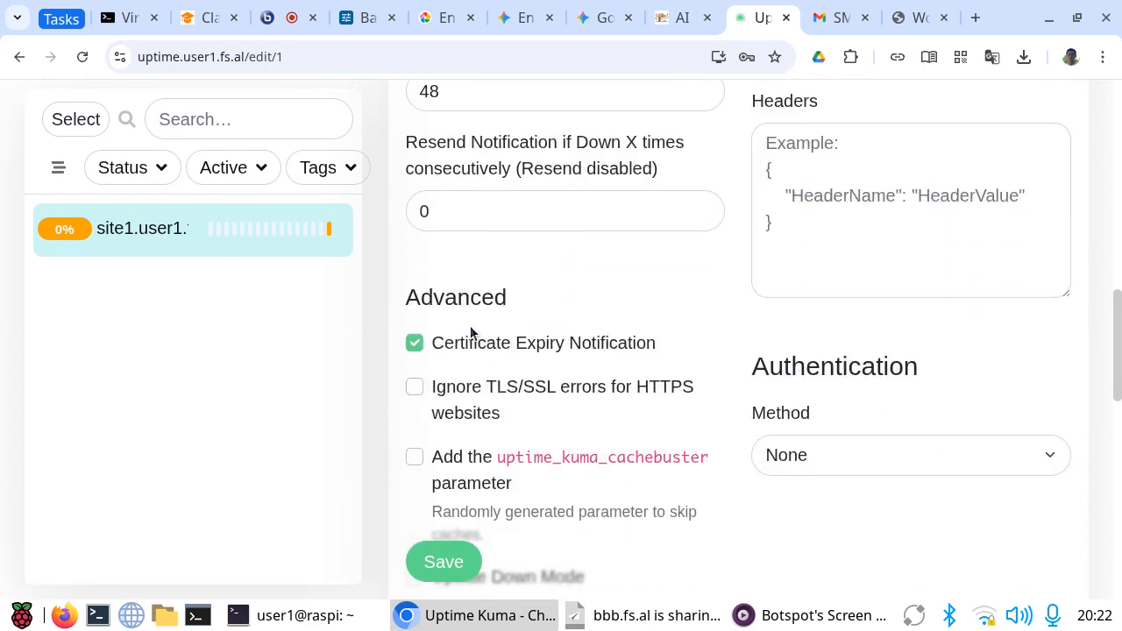
pyautogui.click(414, 343)
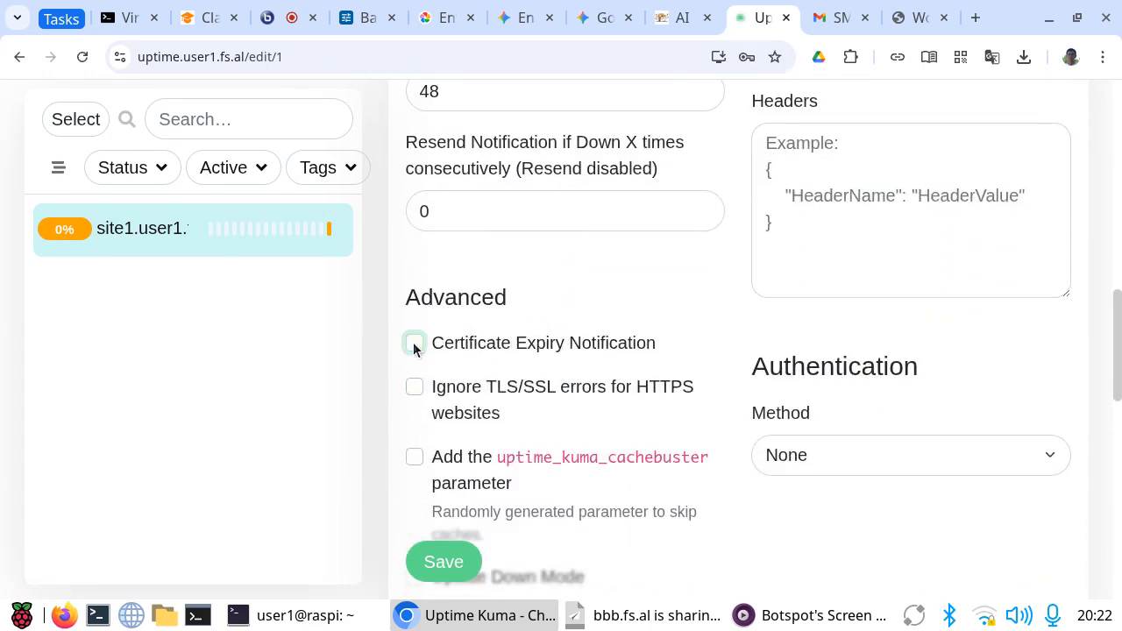
pyautogui.click(443, 564)
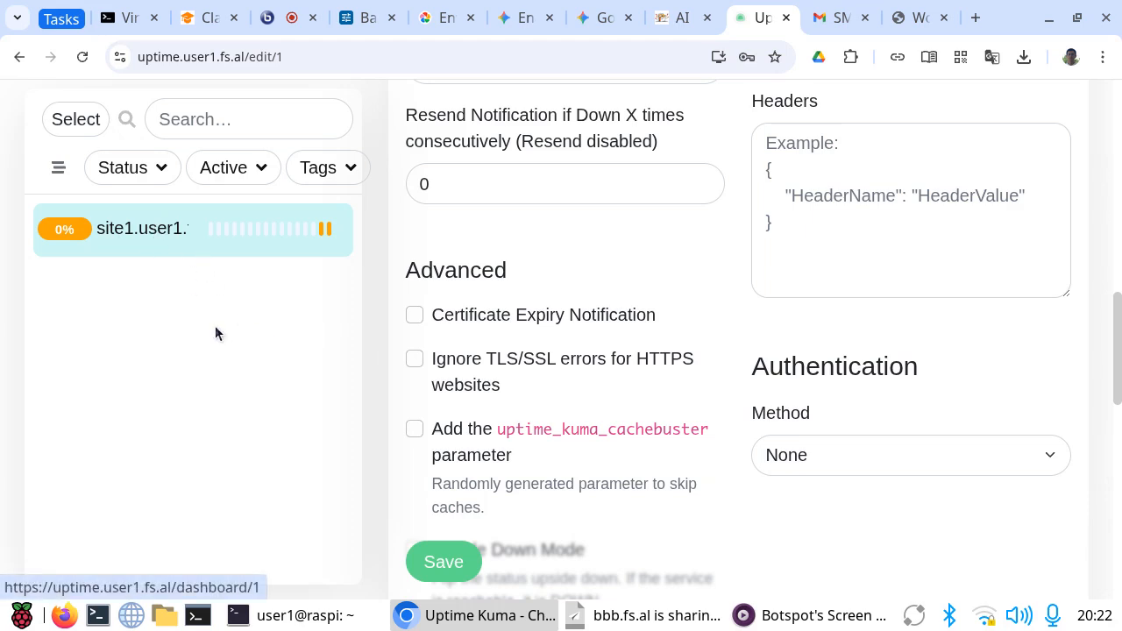
pyautogui.scroll(10, 609, 373)
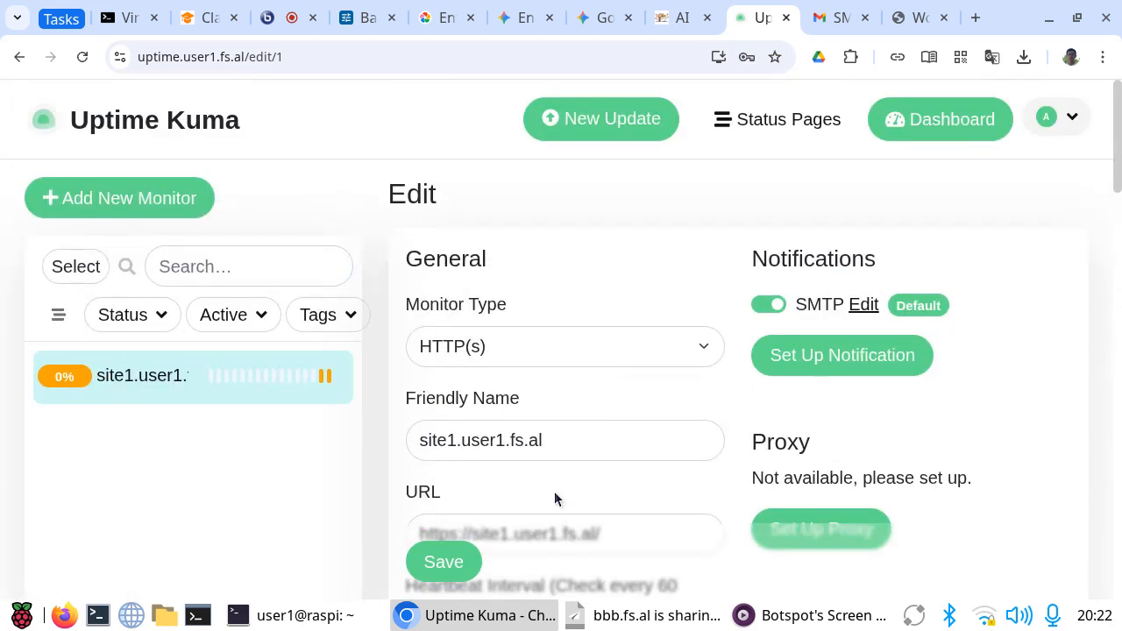
pyautogui.click(446, 567)
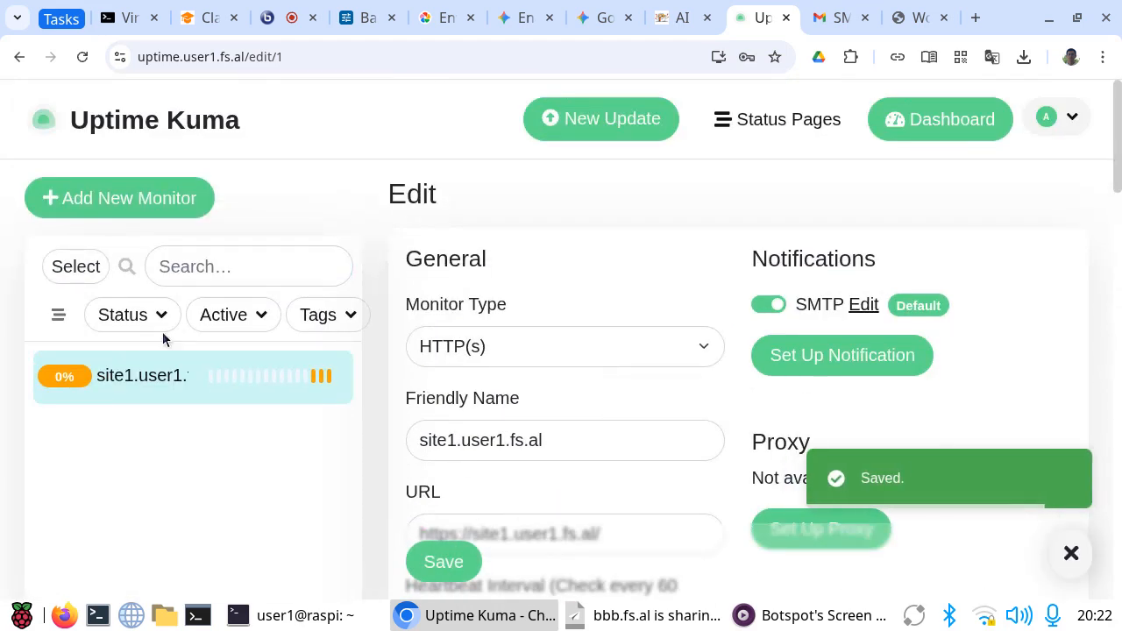
# Step: Check the site1.user1.fs.al monitor's current status and the overall Quick Stats with recent events
pyautogui.click(133, 379)
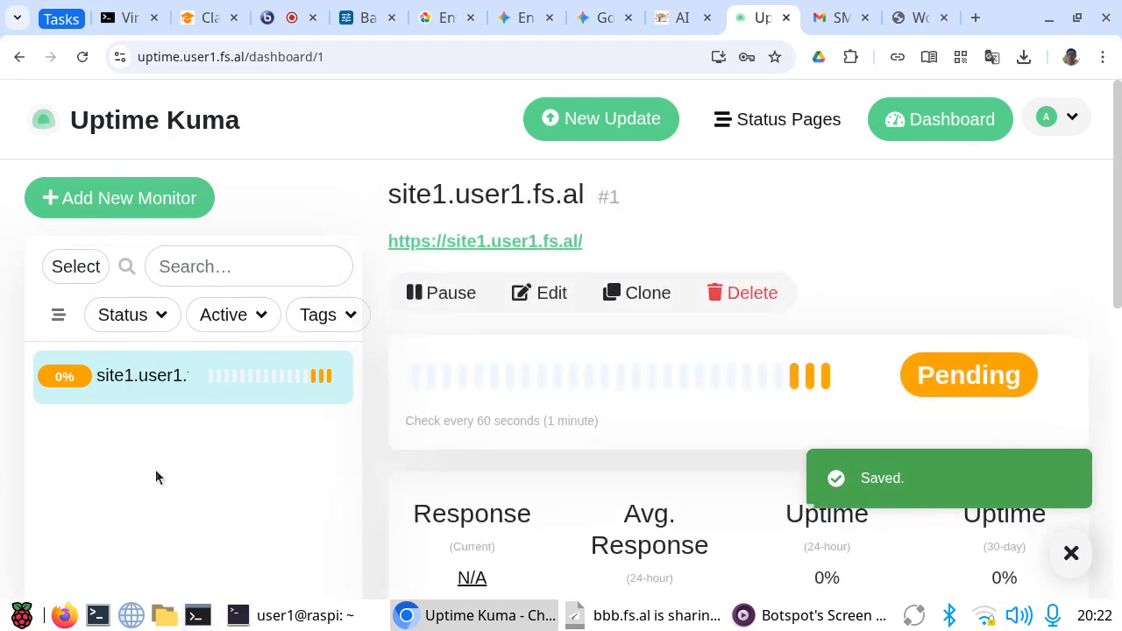
pyautogui.click(126, 130)
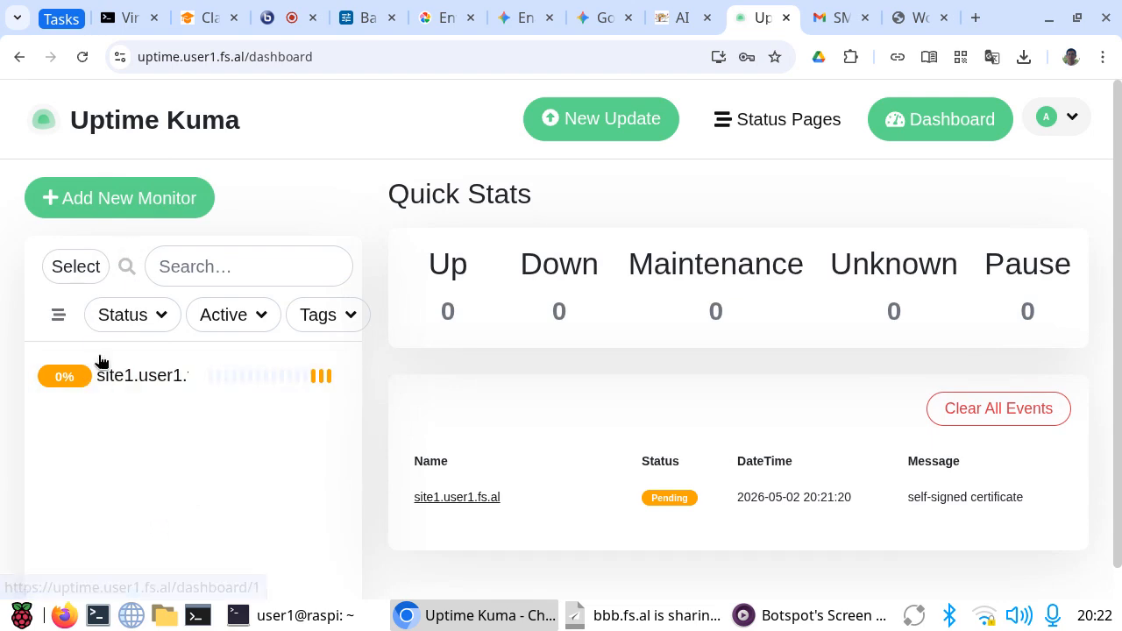
# Step: Clone the site1.user1.fs.al monitor and give the copy the friendly name site2.user1.fs.al
pyautogui.click(118, 379)
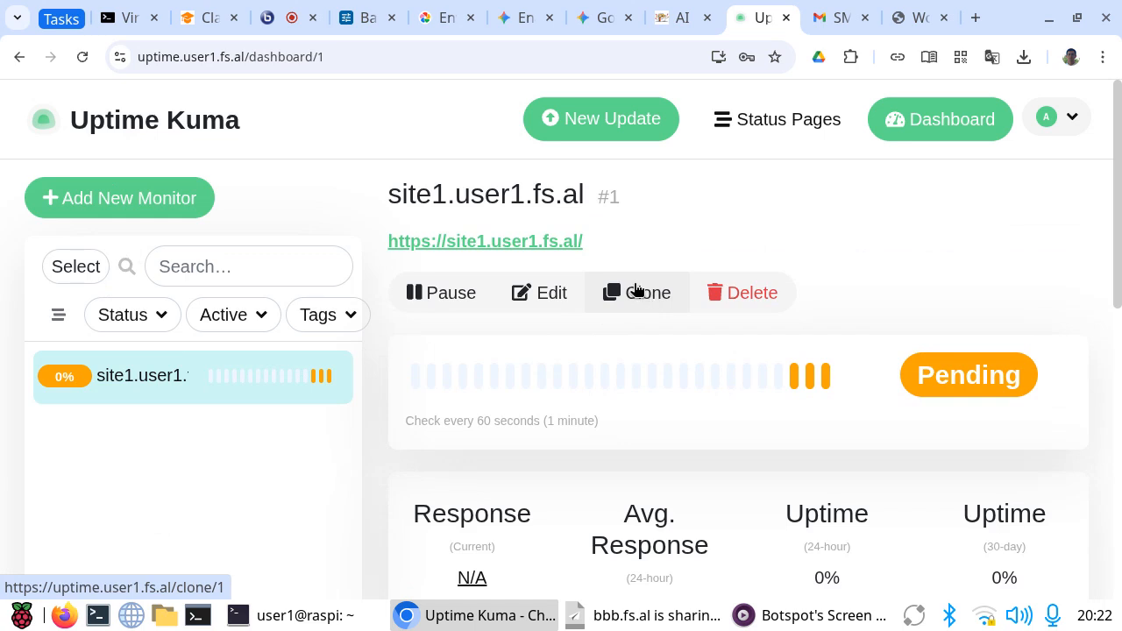
pyautogui.click(636, 292)
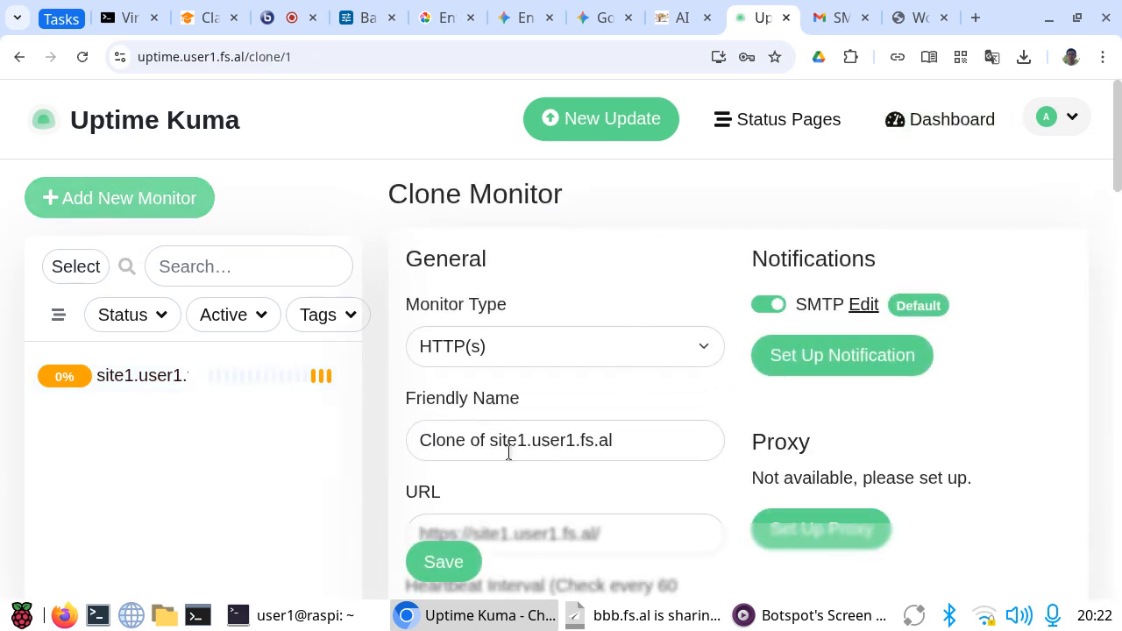
pyautogui.click(524, 440)
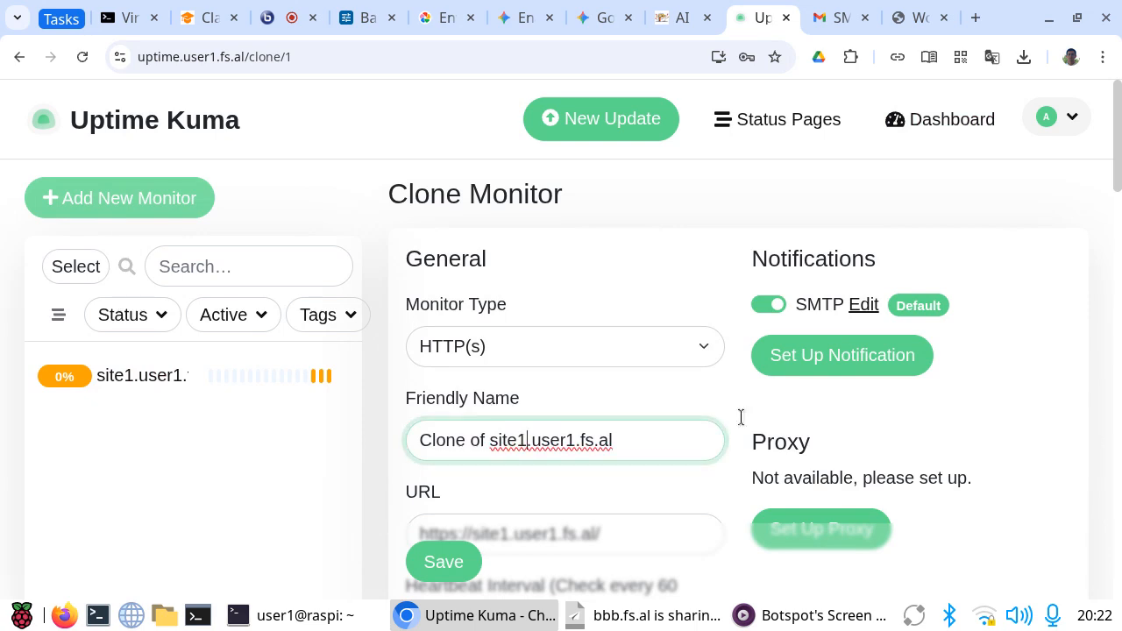
pyautogui.press('BackSpace')
pyautogui.write('2')
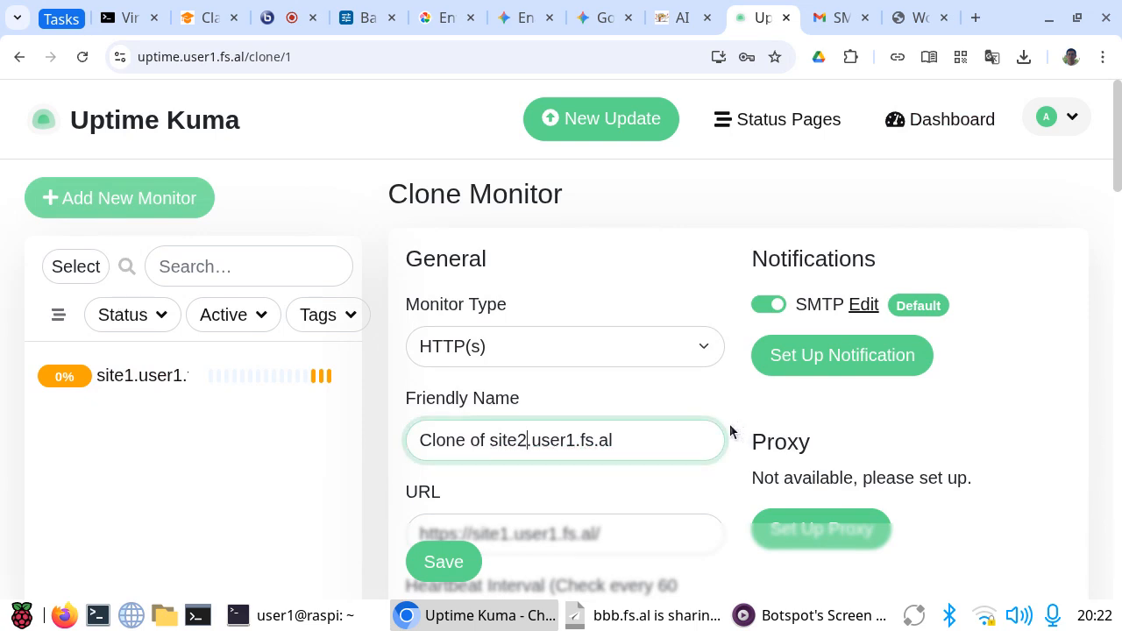
pyautogui.click(491, 441)
pyautogui.press('BackSpace')
pyautogui.press('BackSpace')
pyautogui.press('BackSpace')
pyautogui.press('BackSpace')
pyautogui.press('BackSpace')
pyautogui.press('BackSpace')
pyautogui.press('BackSpace')
pyautogui.press('BackSpace')
pyautogui.press('BackSpace')
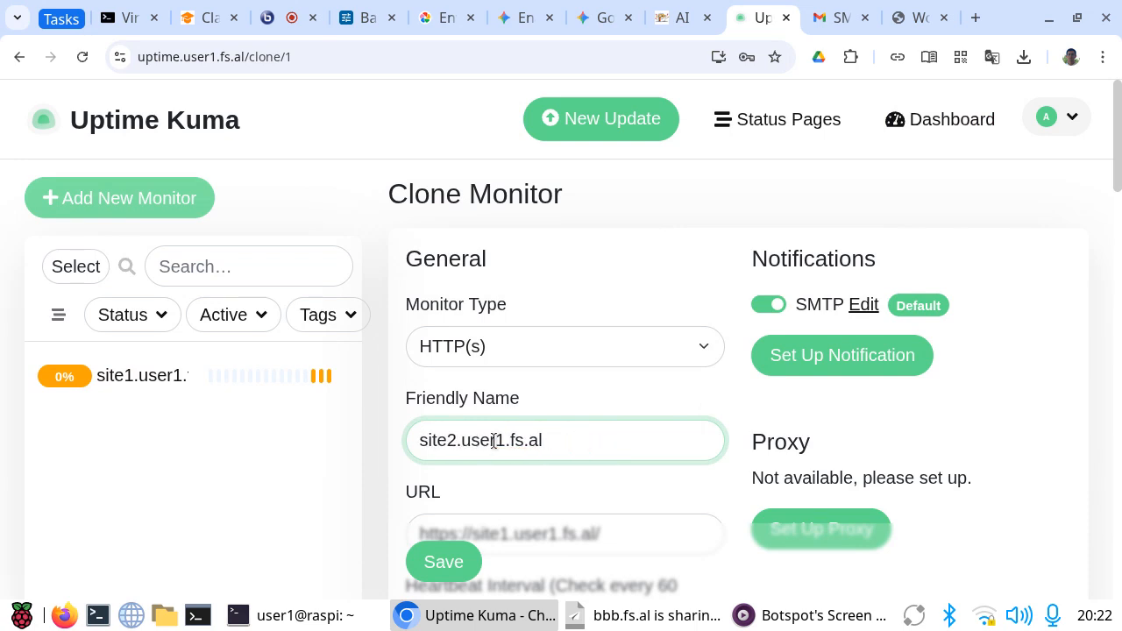
pyautogui.scroll(-3, 777, 401)
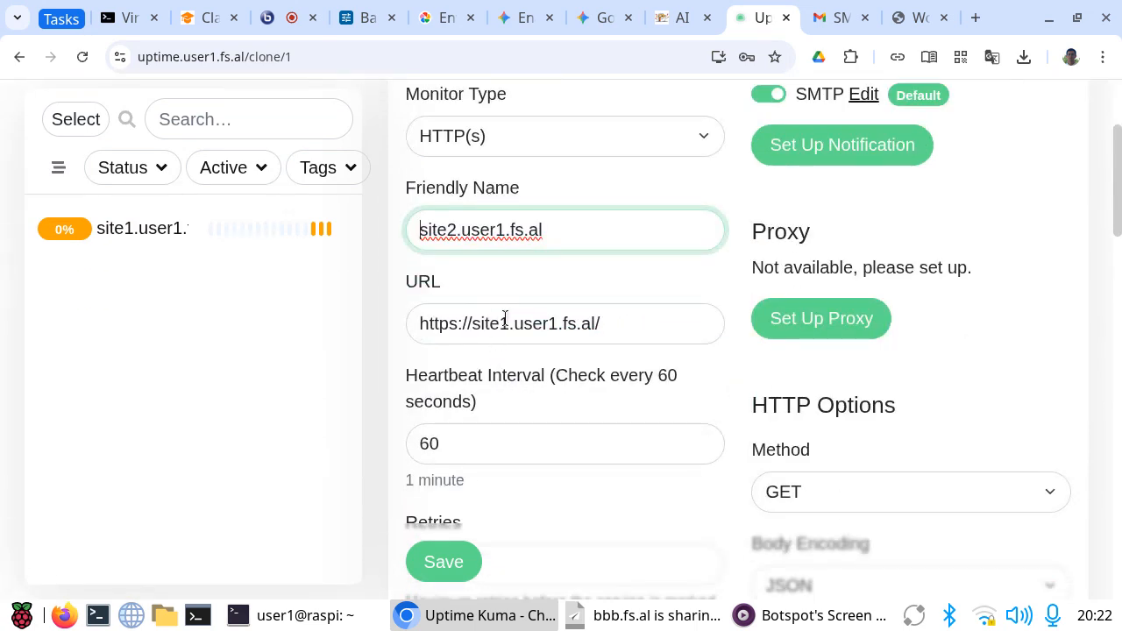
pyautogui.click(508, 322)
pyautogui.press('BackSpace')
pyautogui.write('2')
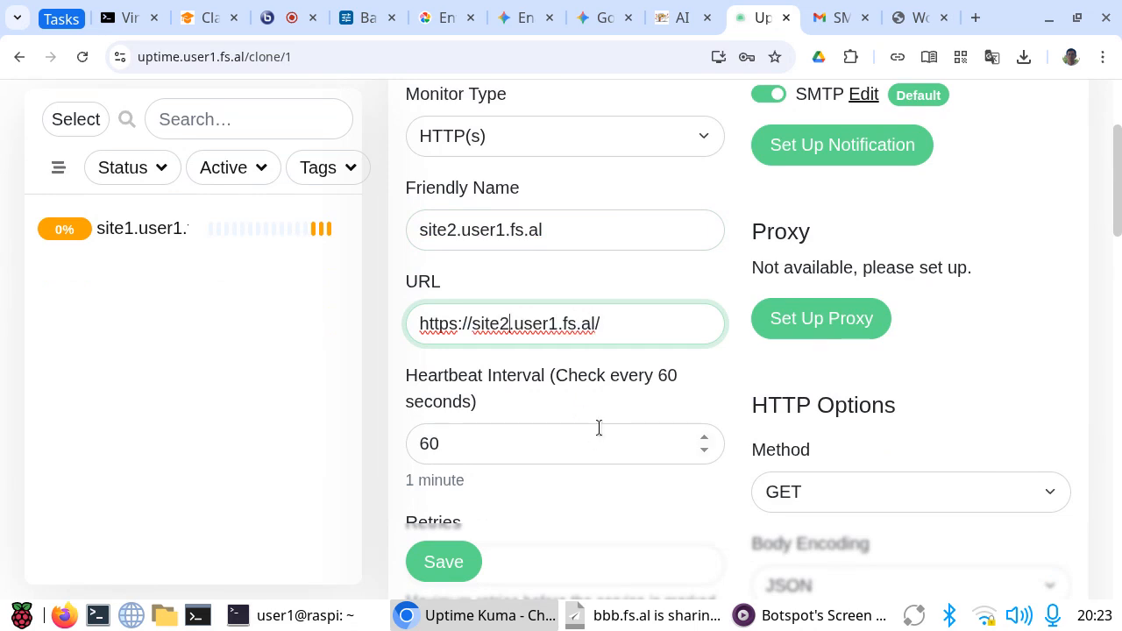
# Step: Set the cloned monitor's maximum retries to 1
pyautogui.scroll(-4, 599, 427)
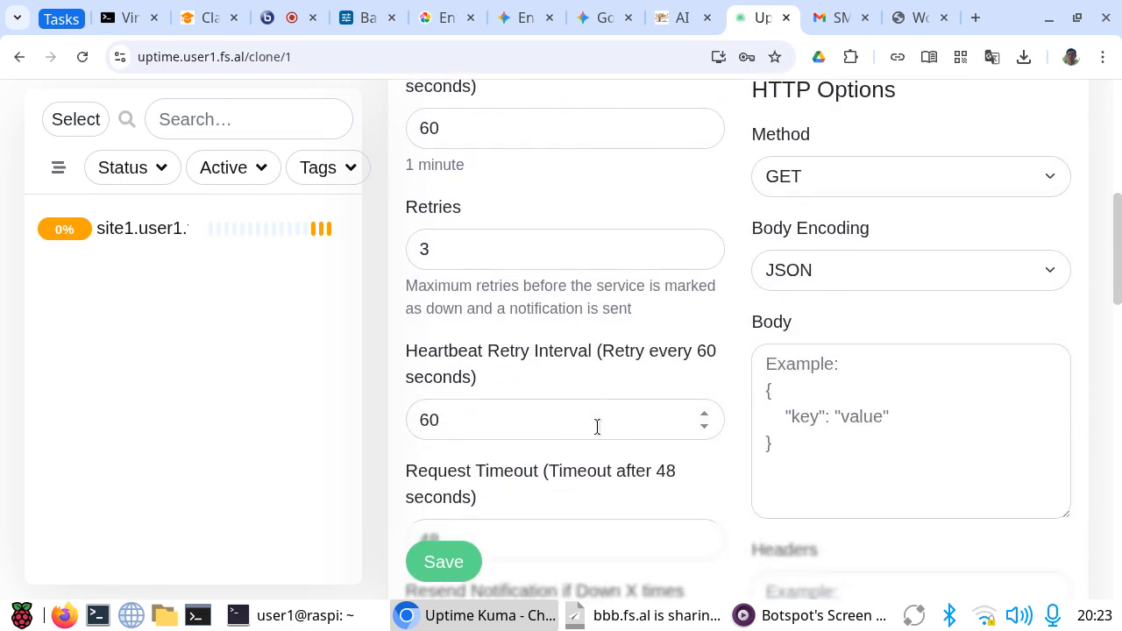
pyautogui.click(442, 248)
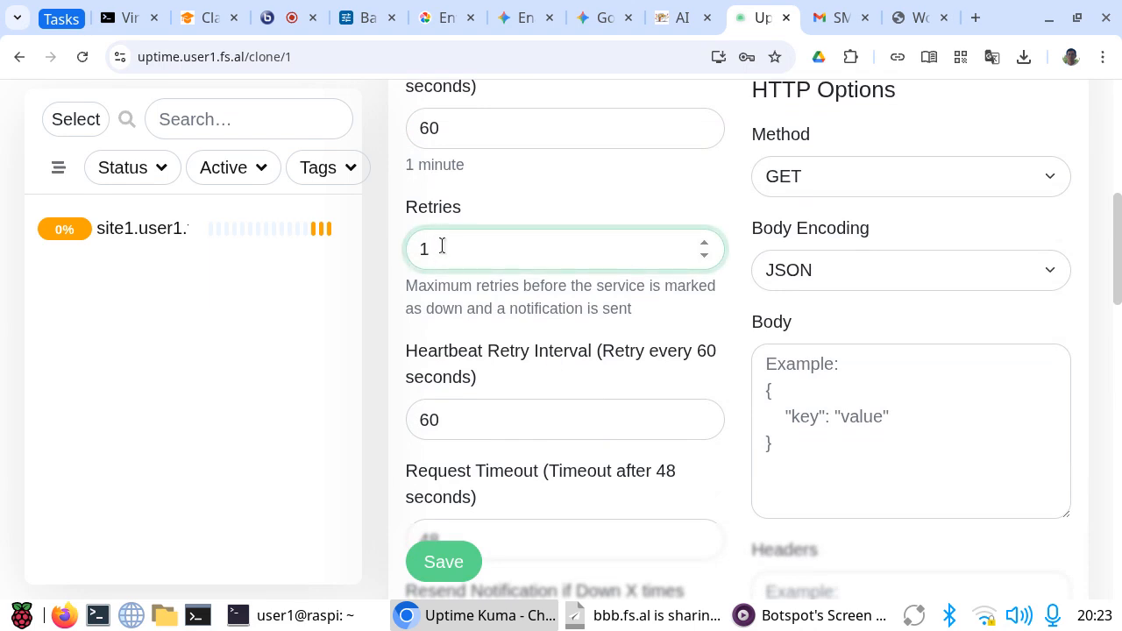
pyautogui.scroll(-3, 502, 420)
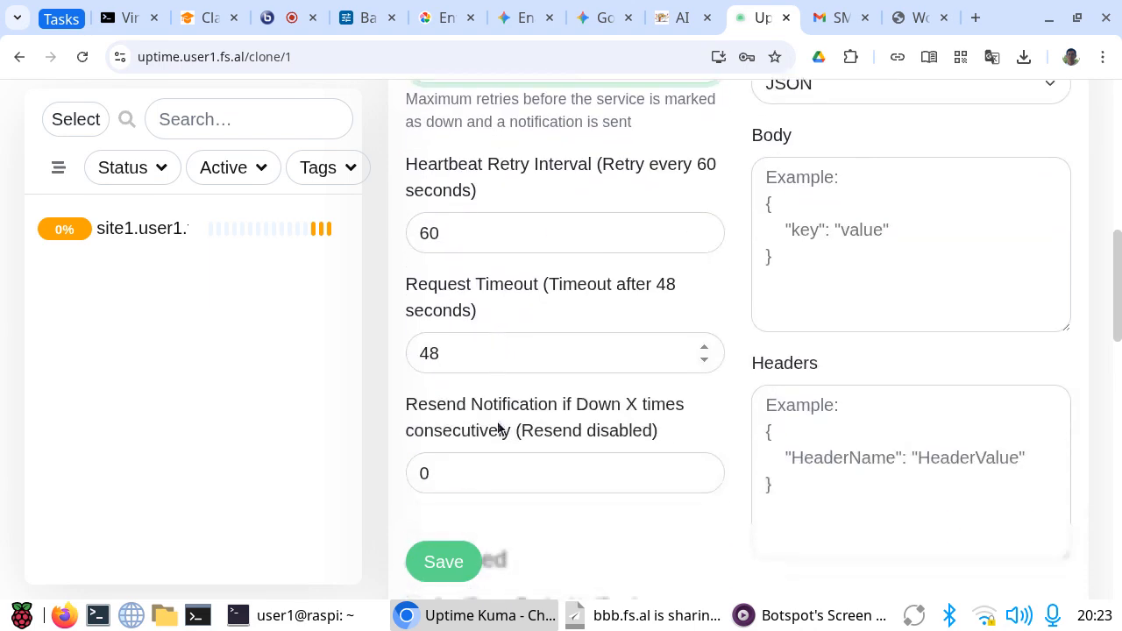
pyautogui.scroll(3, 491, 414)
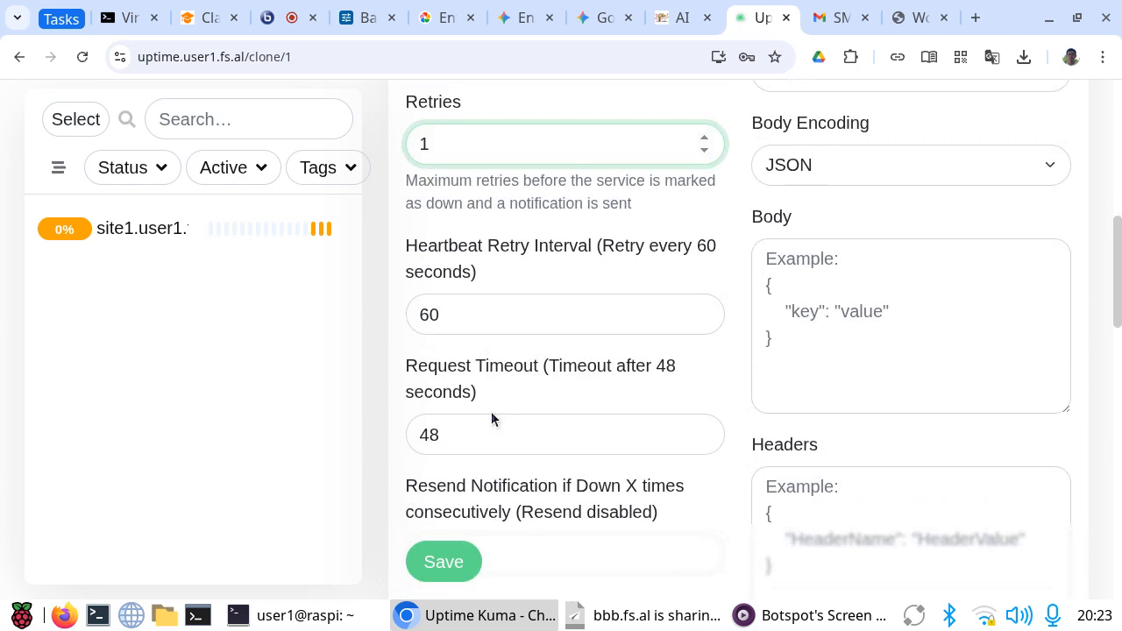
# Step: Review the remaining advanced options of the cloned site2.user1.fs.al monitor and save it
pyautogui.scroll(-5, 490, 411)
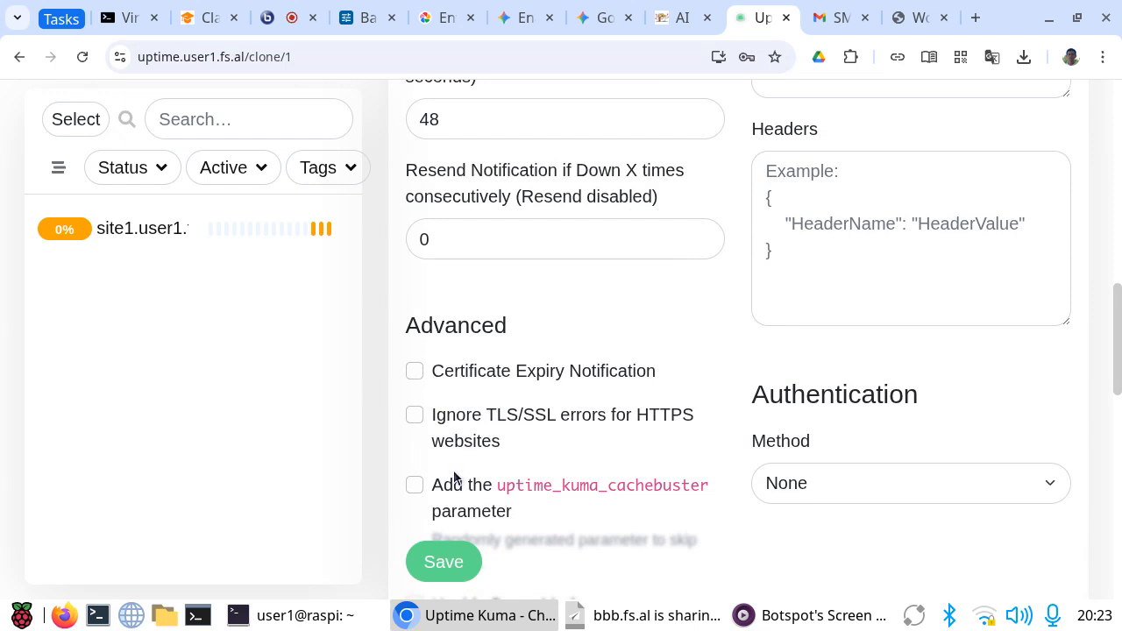
pyautogui.scroll(-2, 545, 427)
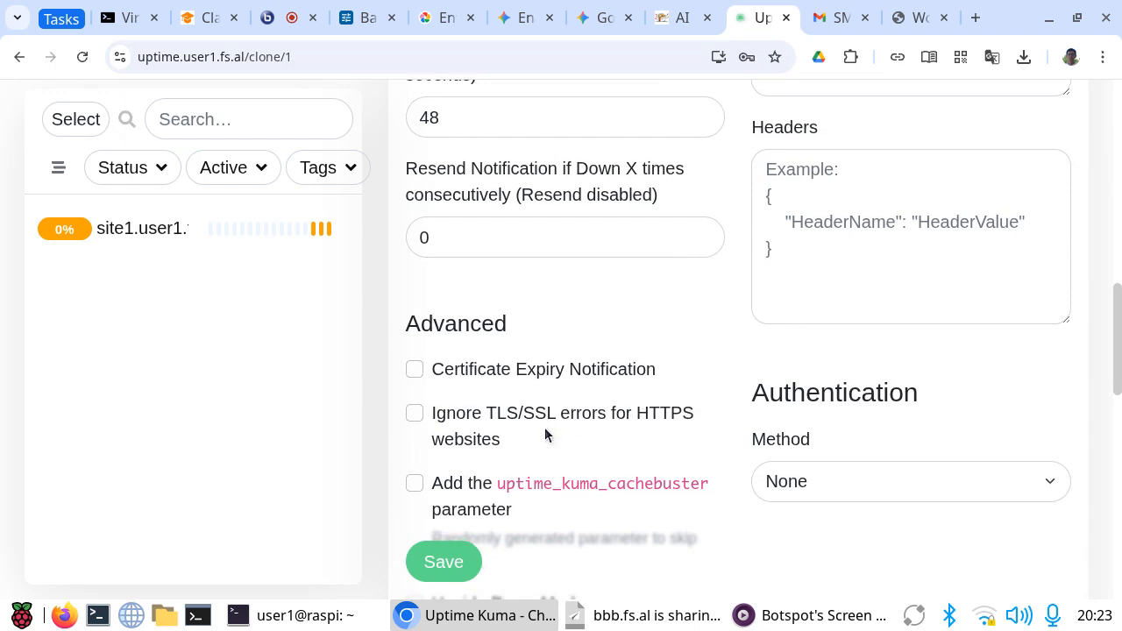
pyautogui.scroll(-2, 545, 427)
pyautogui.scroll(-8, 544, 429)
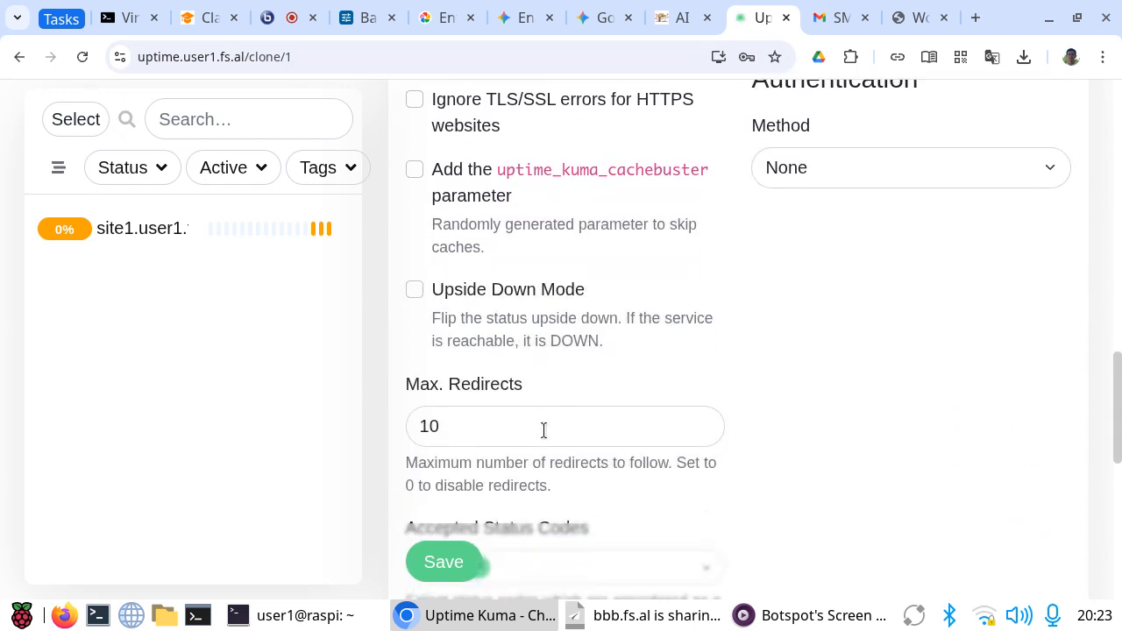
pyautogui.scroll(4, 548, 429)
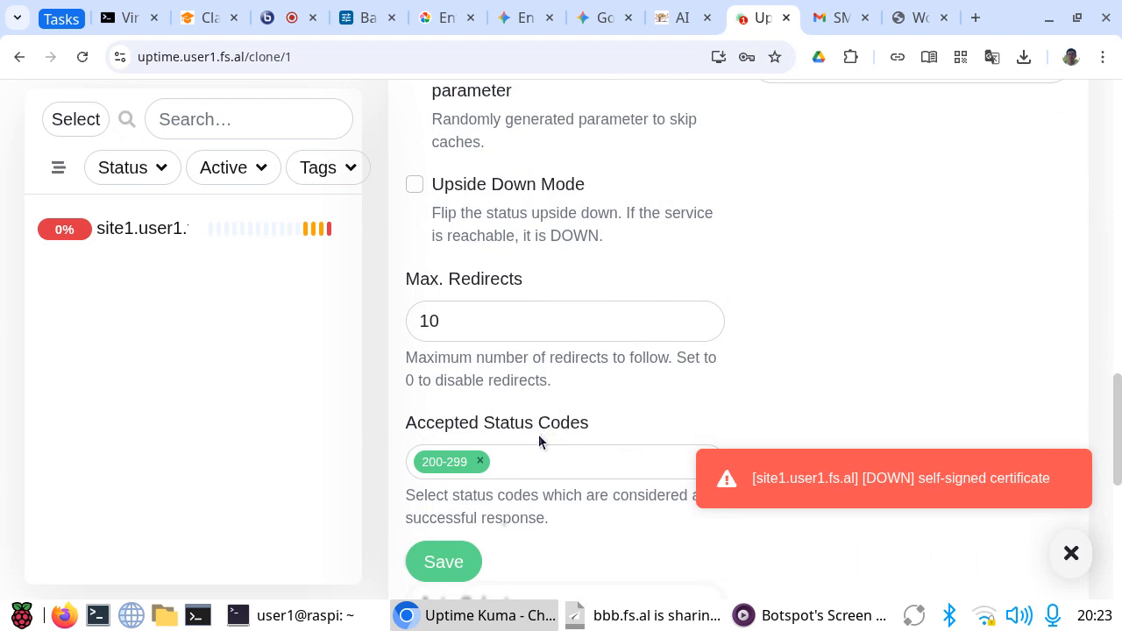
pyautogui.click(445, 563)
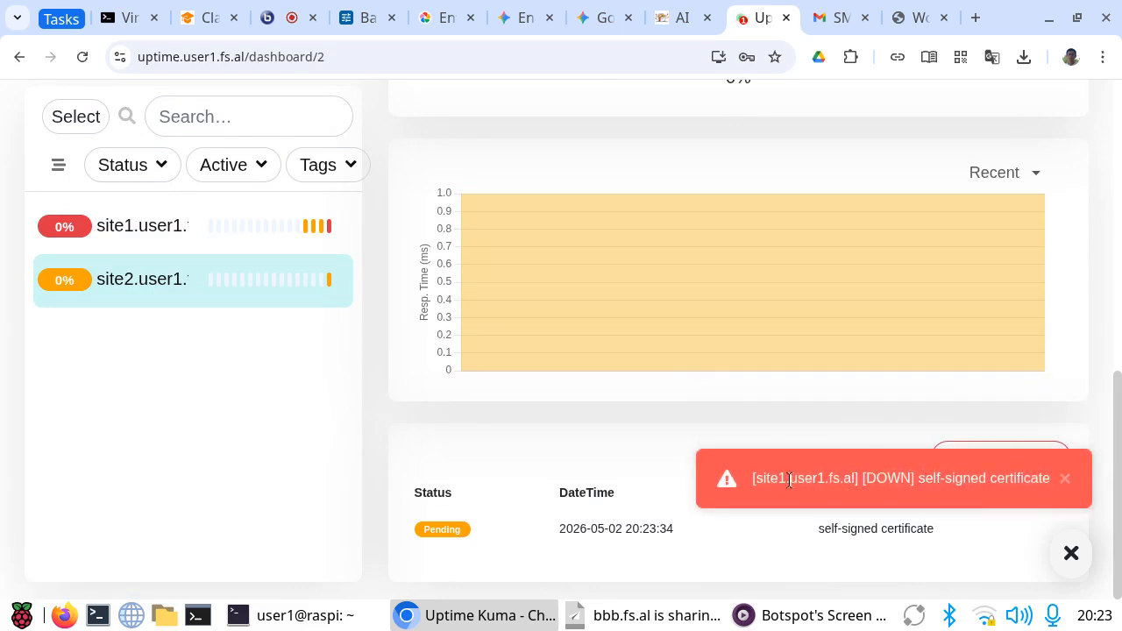
# Step: Reload the site1.user1.fs.al WordPress page and check its connection security information
pyautogui.click(895, 21)
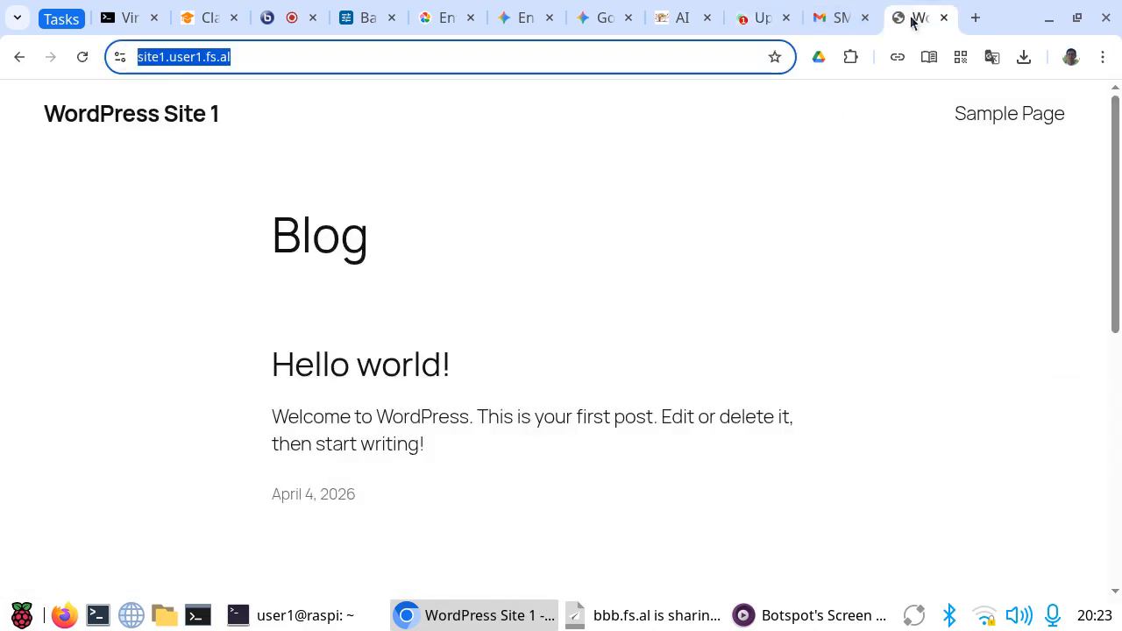
pyautogui.click(84, 57)
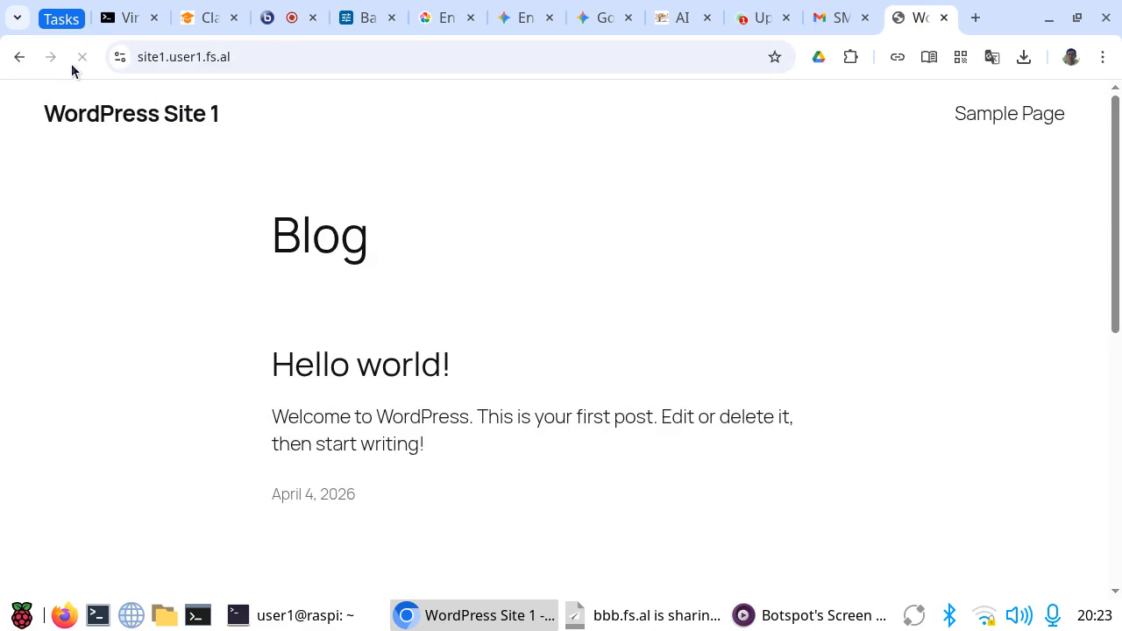
pyautogui.click(126, 57)
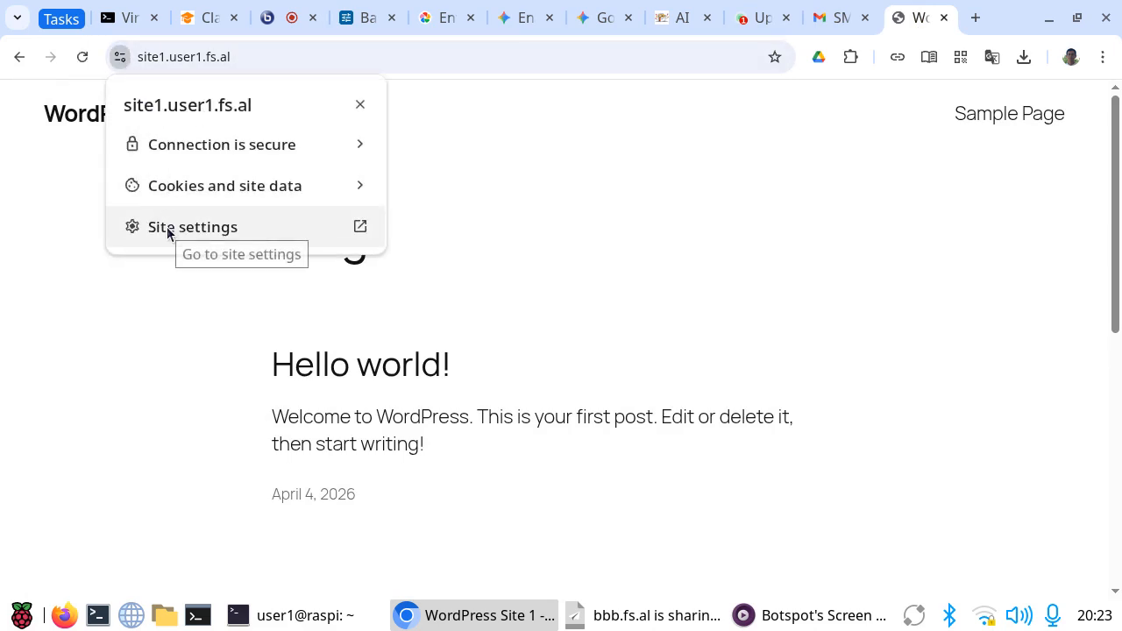
pyautogui.click(51, 308)
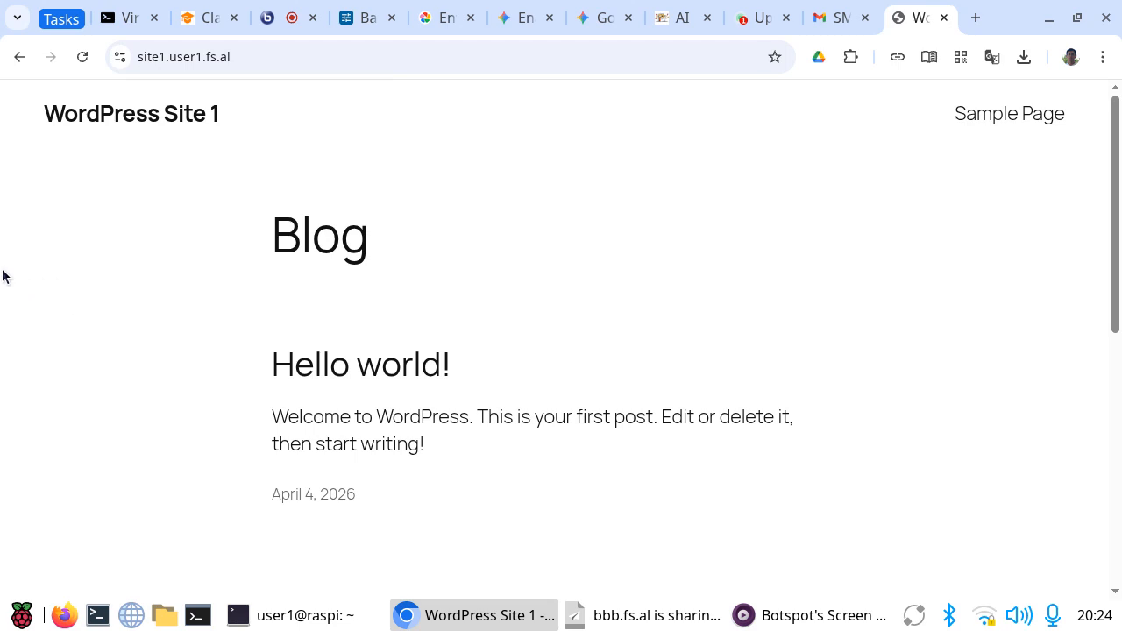
# Step: Switch to the server terminal, change from wordpress1 to the /var/ds/uptime.user1.fs.al directory and list its files
pyautogui.hotkey('alt', 'Tab')
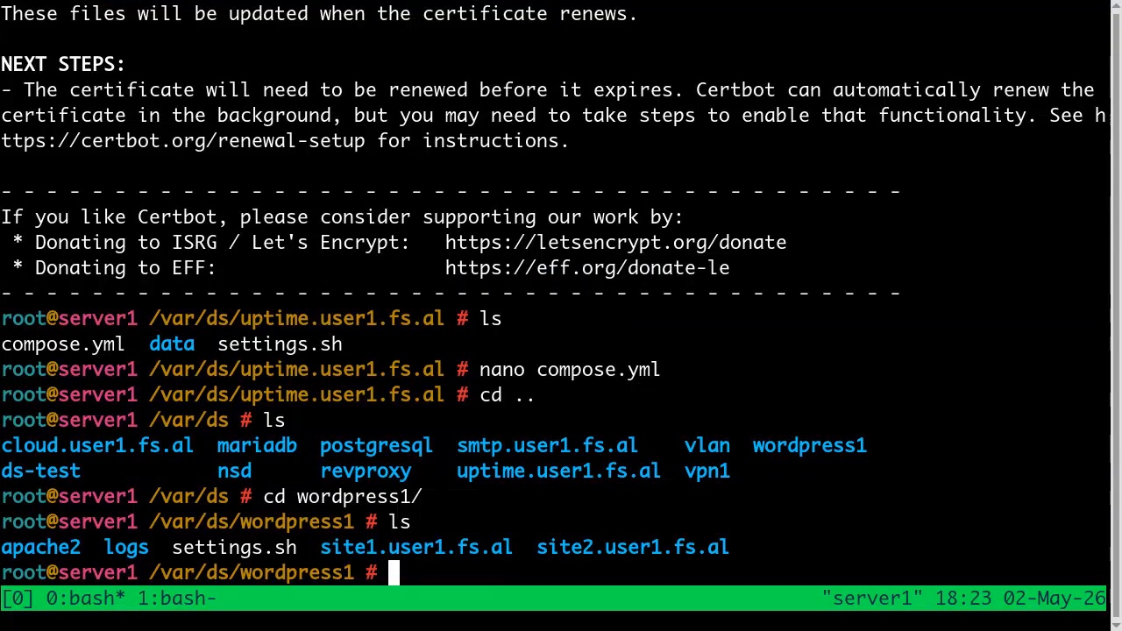
pyautogui.write('cd ..')
pyautogui.press('Return')
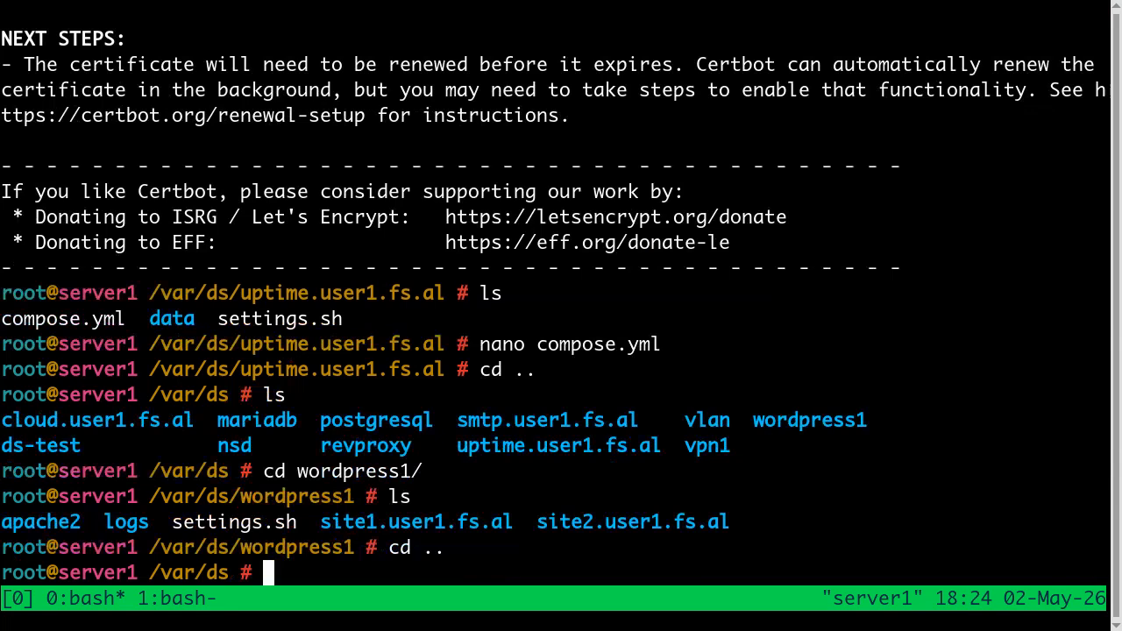
pyautogui.write('ls')
pyautogui.press('Return')
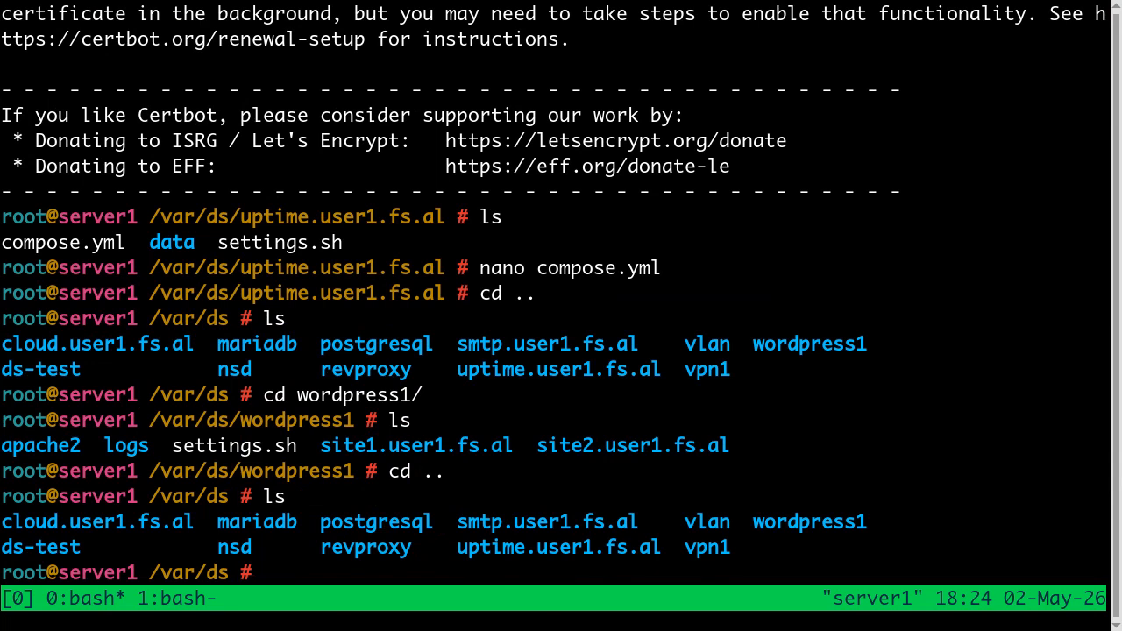
pyautogui.write('cd up')
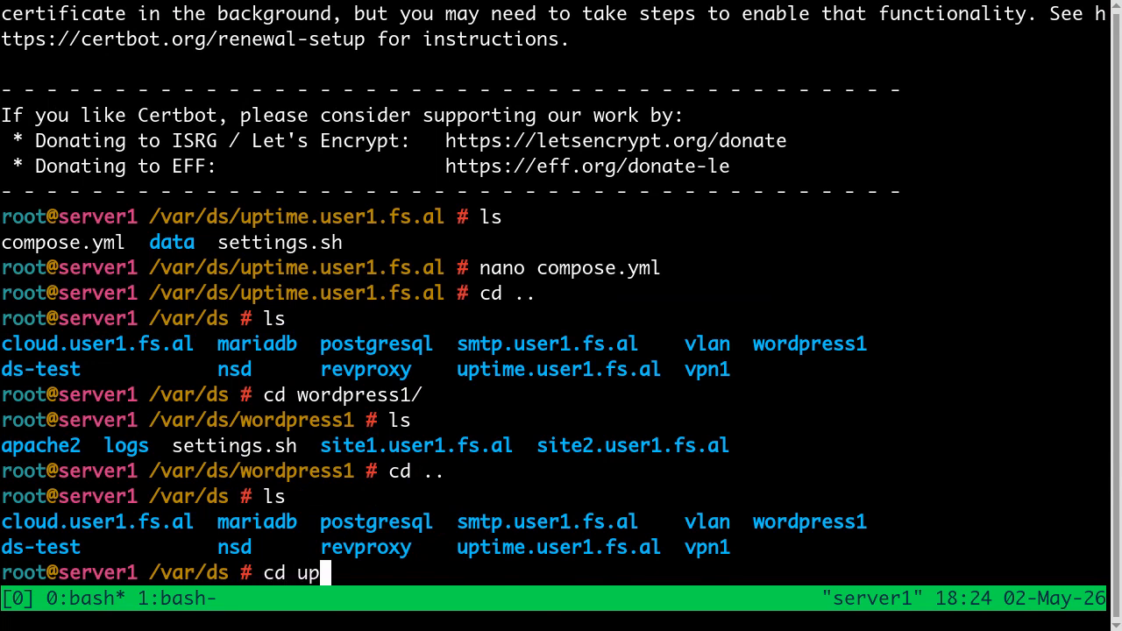
pyautogui.press('Tab')
pyautogui.press('Return')
pyautogui.write('ls')
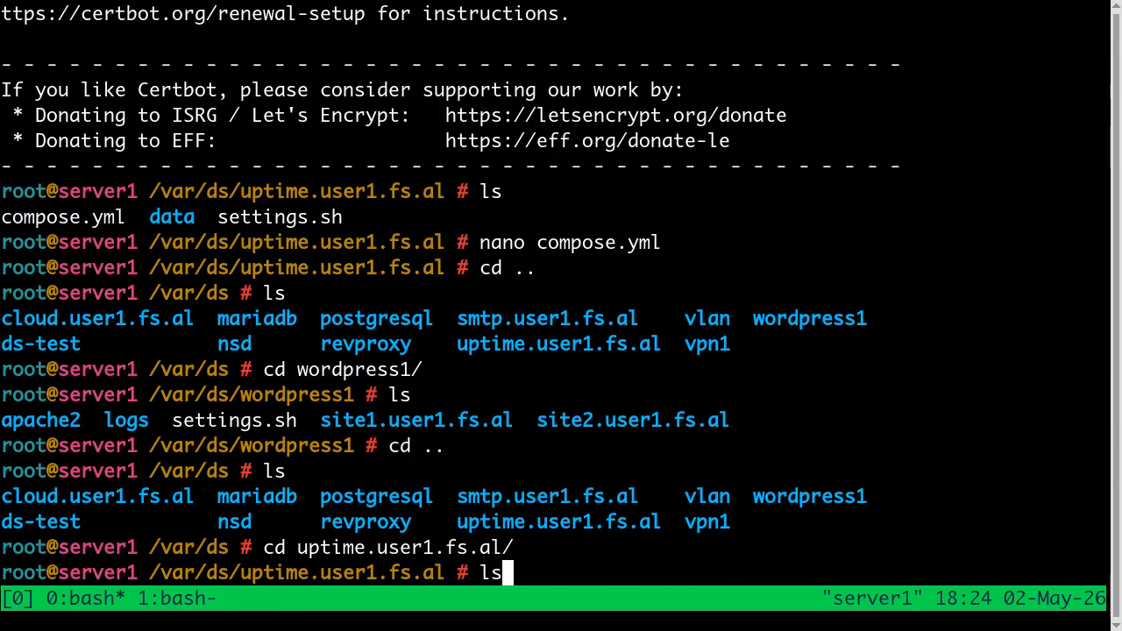
pyautogui.press('Return')
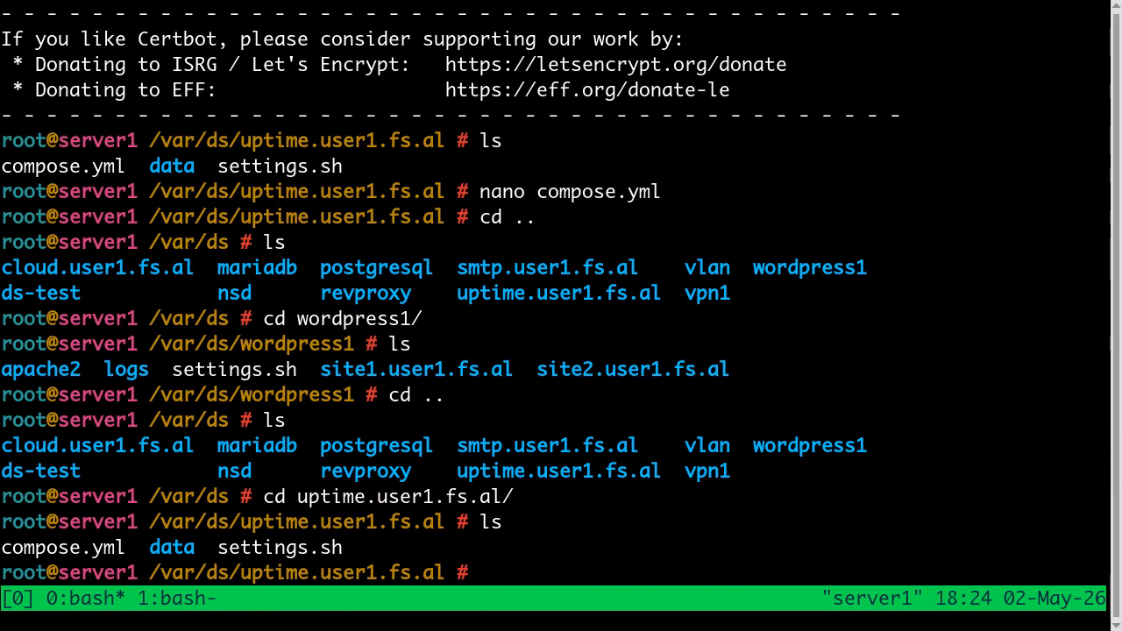
# Step: View compose.yml in nano, examine the docker-scripts network's name dsnet, and exit without changes
pyautogui.write('nano comp')
pyautogui.press('Tab')
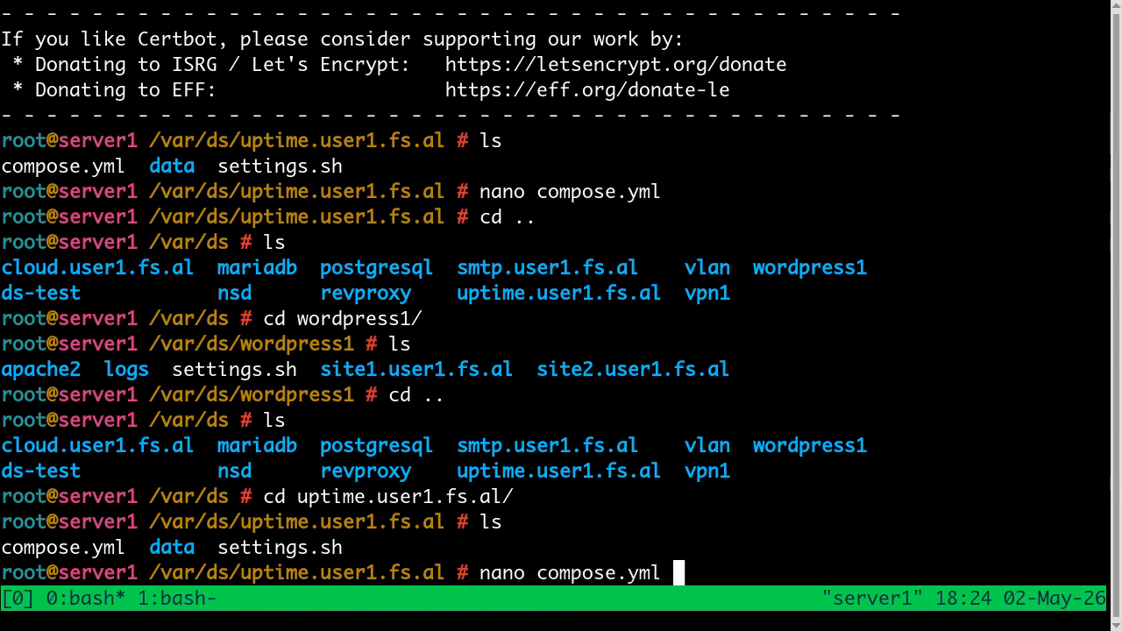
pyautogui.press('Return')
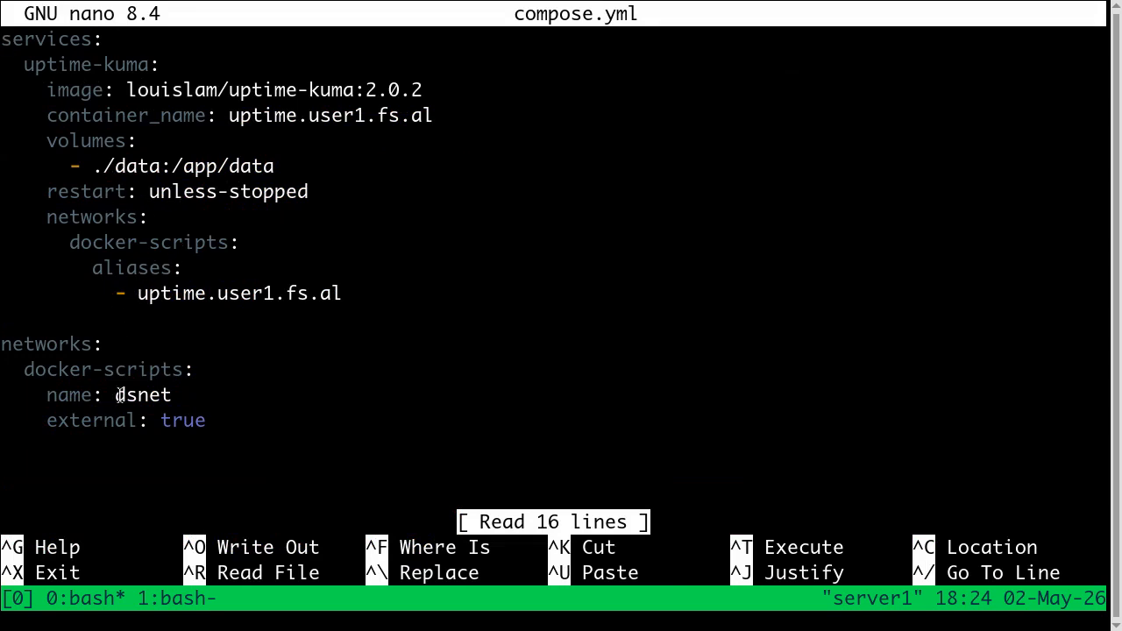
pyautogui.moveTo(111, 395); pyautogui.dragTo(173, 395)
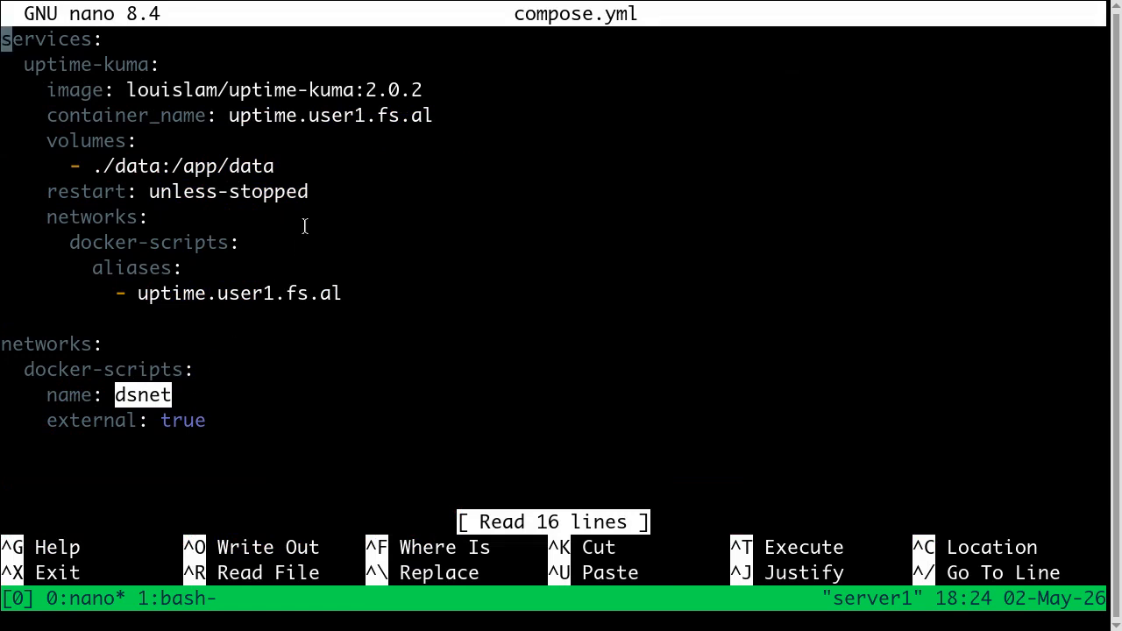
pyautogui.click(143, 395)
pyautogui.moveTo(112, 395); pyautogui.dragTo(173, 398)
pyautogui.click(175, 399)
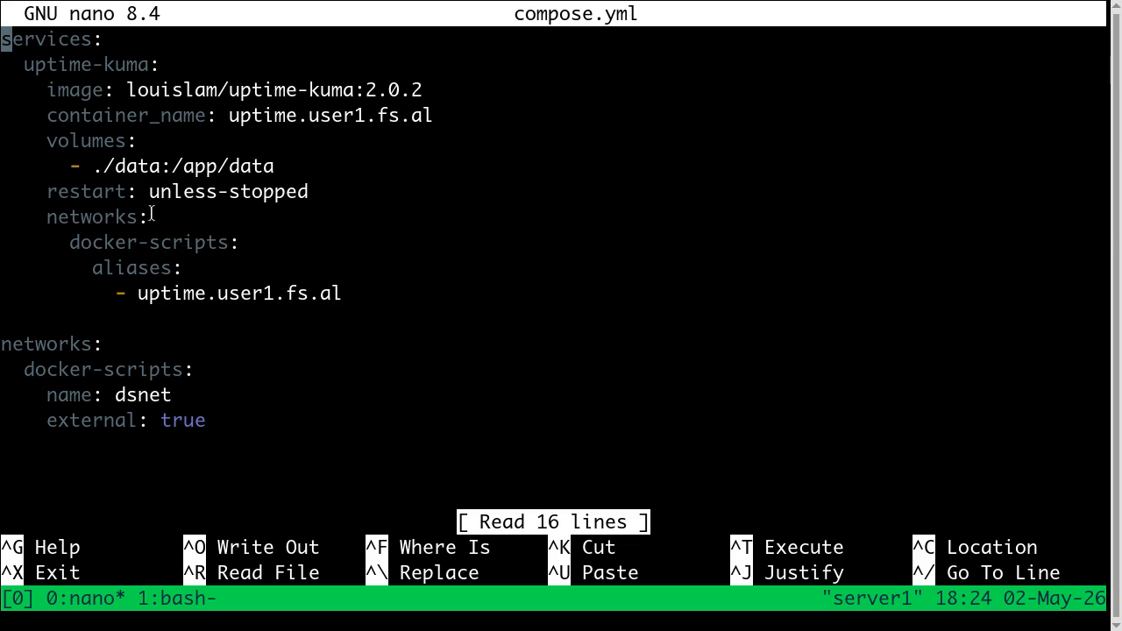
pyautogui.hotkey('ctrl', 'x')
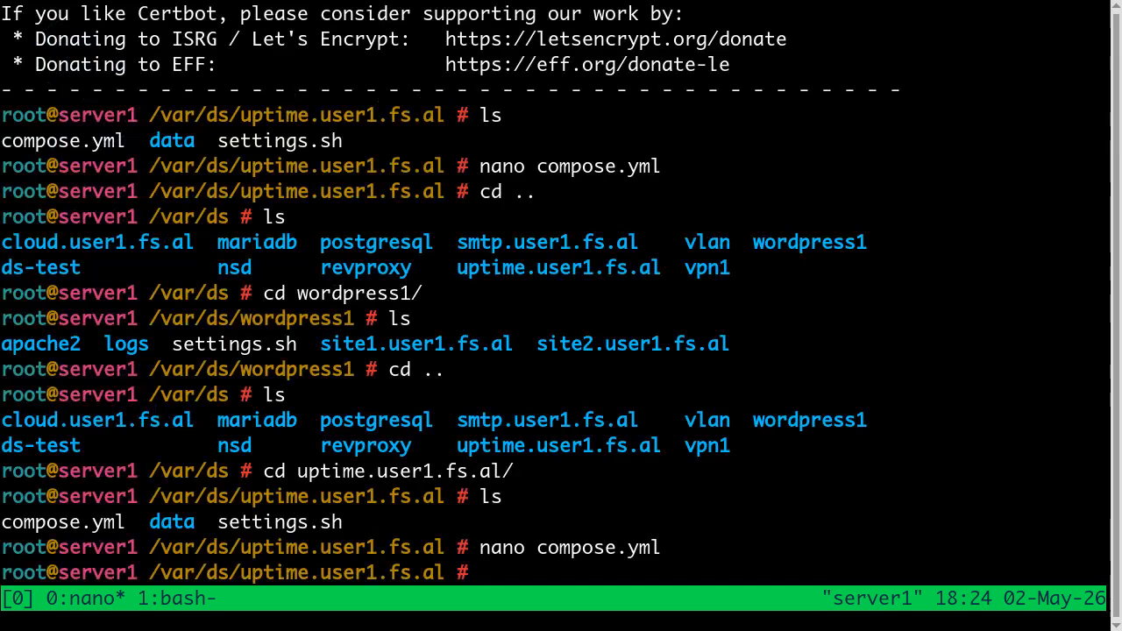
# Step: Open a shell inside the uptime.user1.fs.al container with ds shell and locate the ping command using which
pyautogui.write('ds shell')
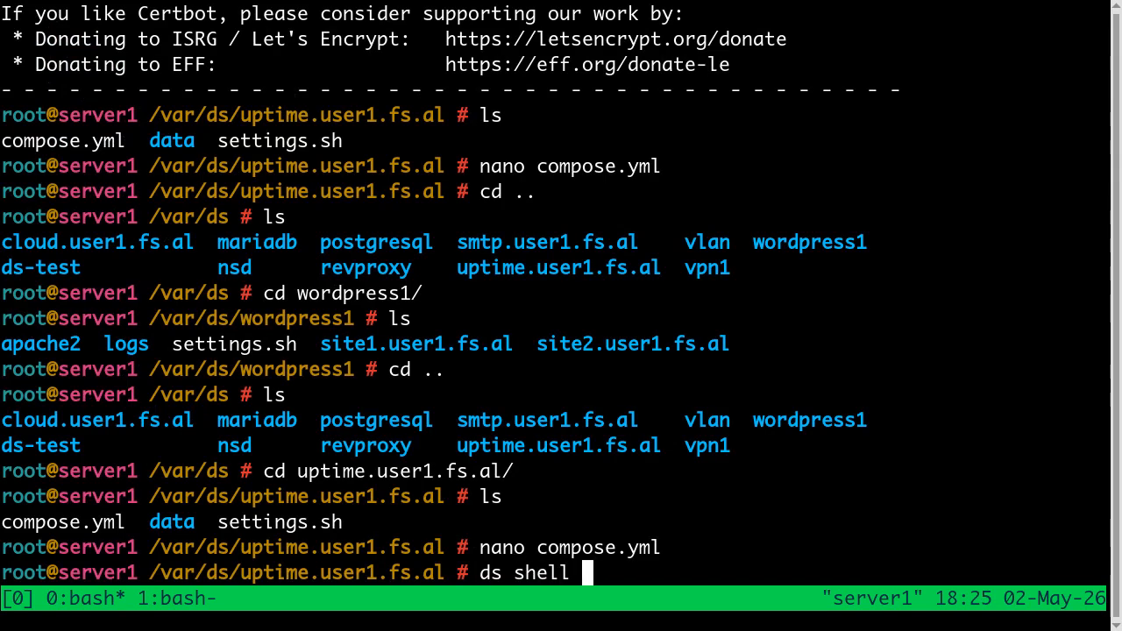
pyautogui.press('BackSpace')
pyautogui.press('Return')
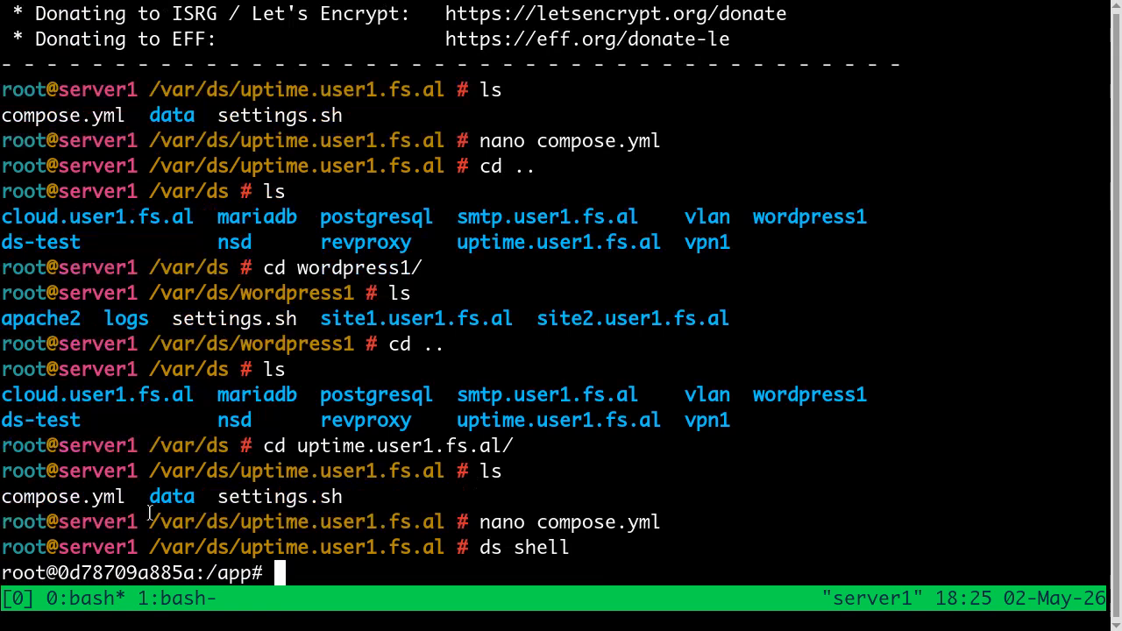
pyautogui.moveTo(252, 573); pyautogui.dragTo(1, 570)
pyautogui.write('which ping')
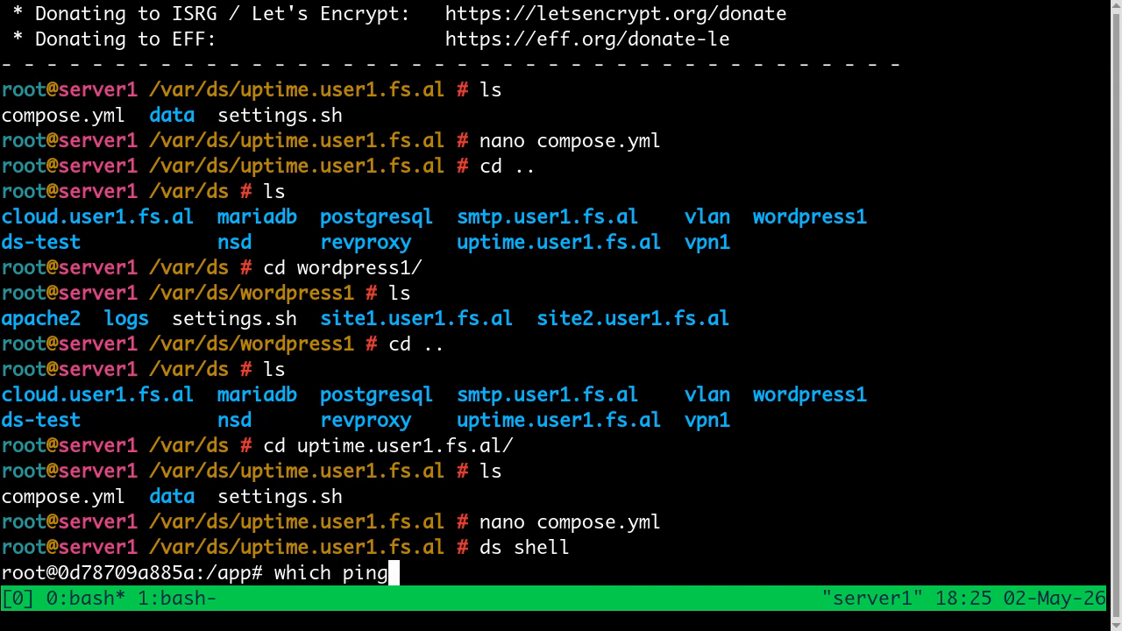
pyautogui.press('Return')
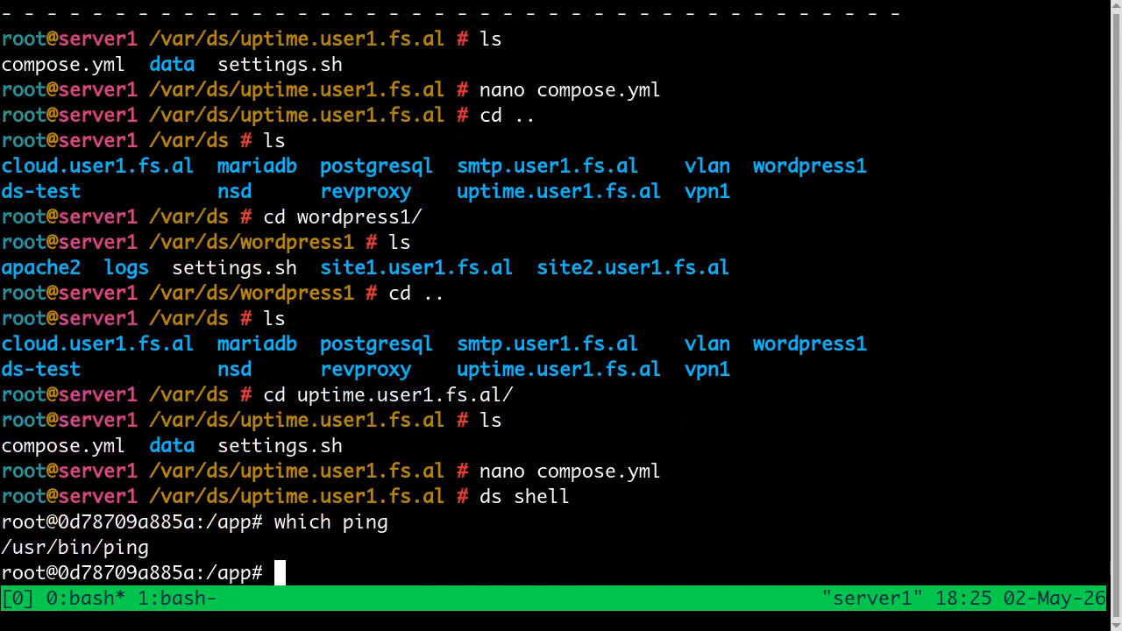
# Step: Ping site1.user1.fs.al from inside the container, stop after a few replies, and examine which IP address the domain resolves to
pyautogui.write('pi')
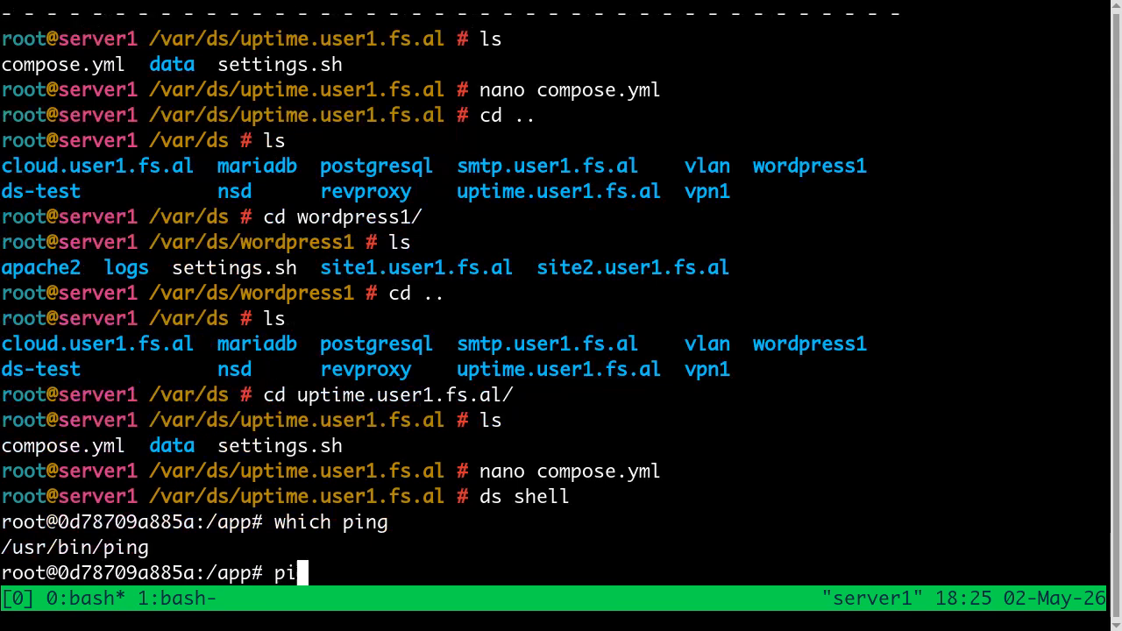
pyautogui.write('ng si')
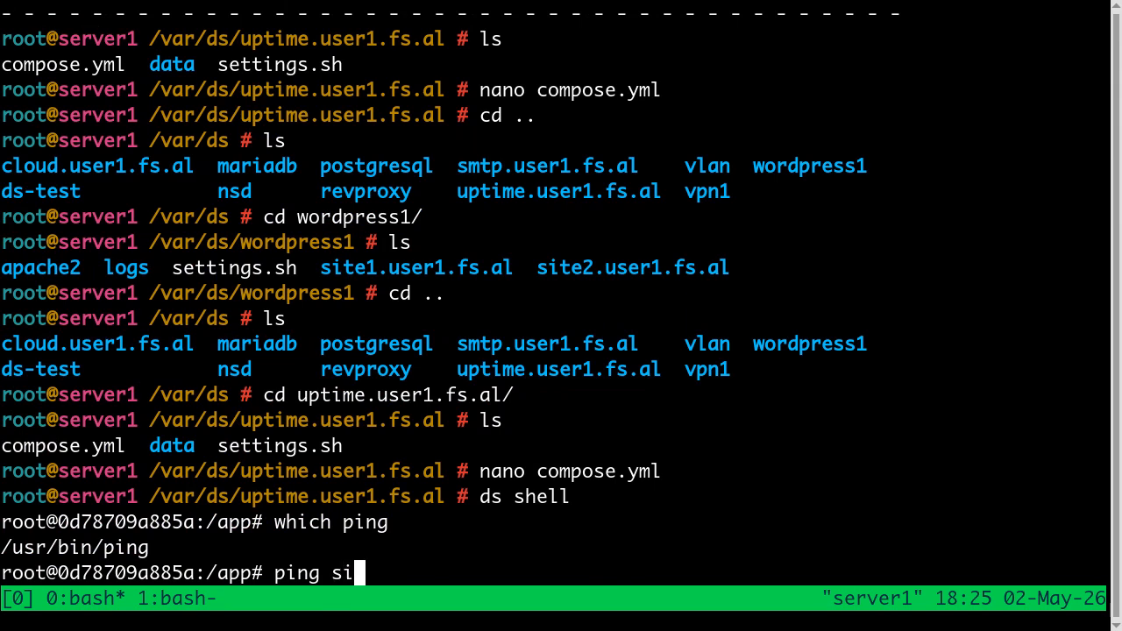
pyautogui.write('te1.us')
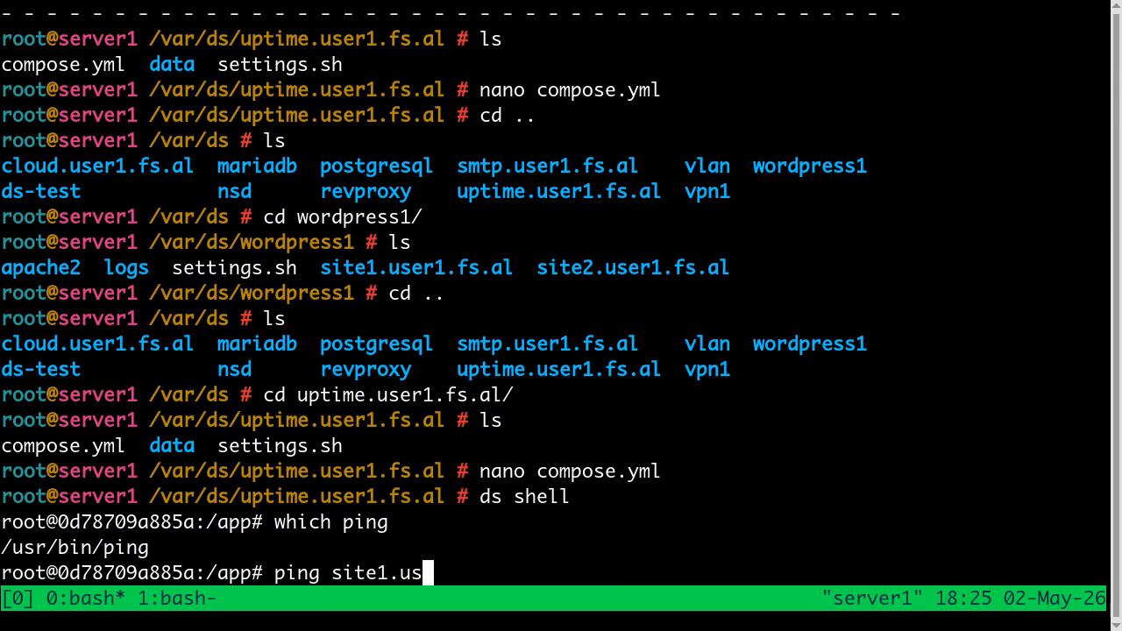
pyautogui.write('er1.fs.al')
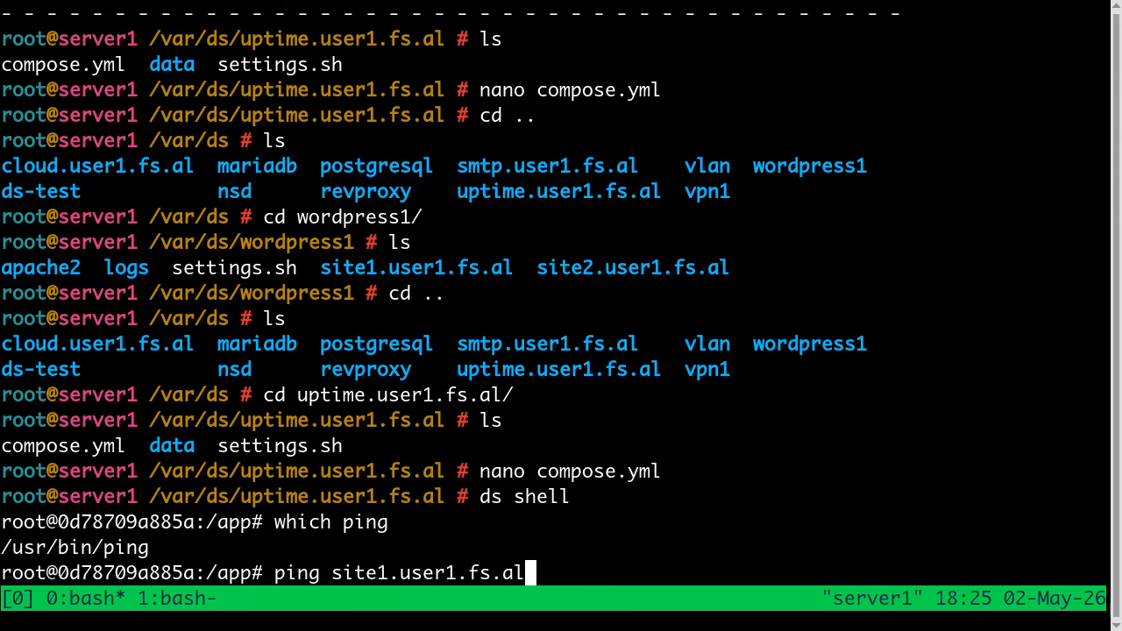
pyautogui.press('Return')
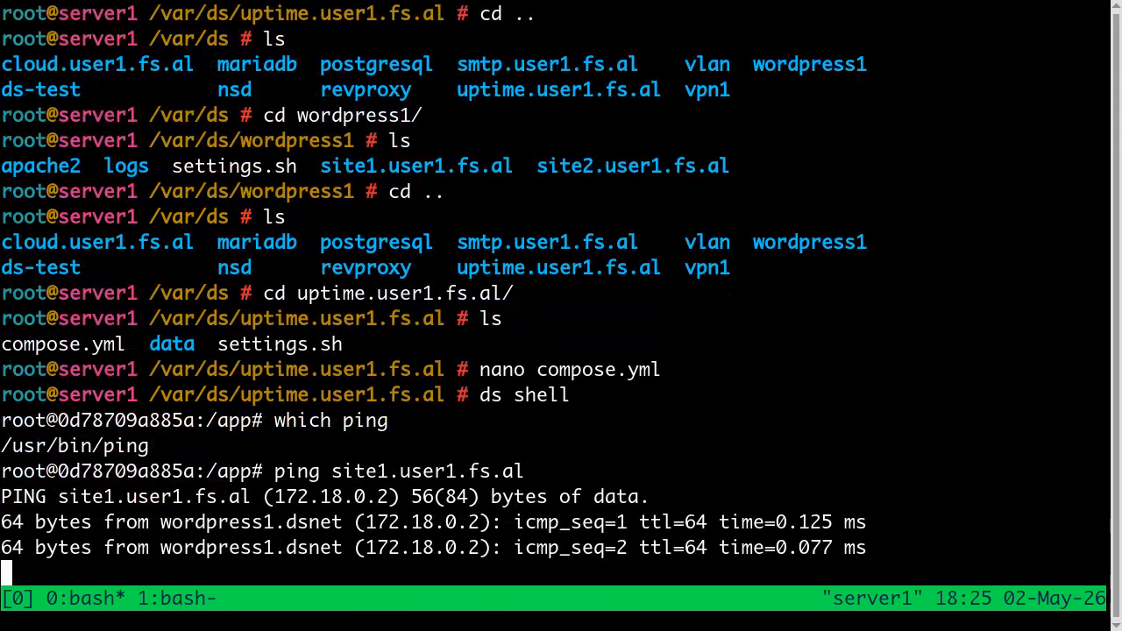
pyautogui.hotkey('ctrl', 'c')
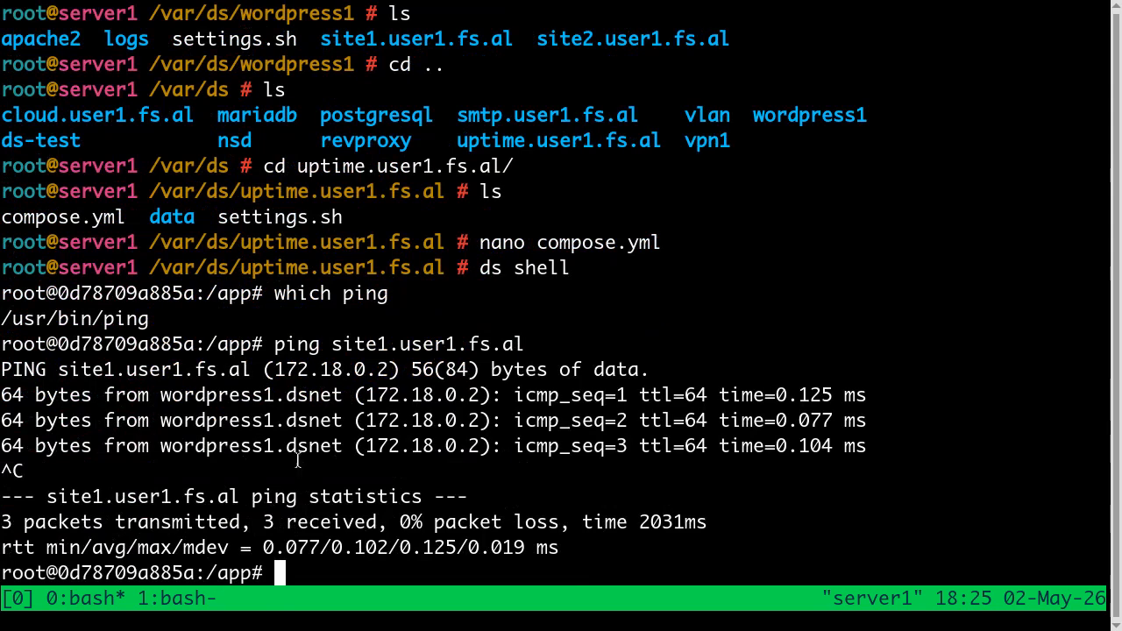
pyautogui.moveTo(366, 396); pyautogui.dragTo(478, 395)
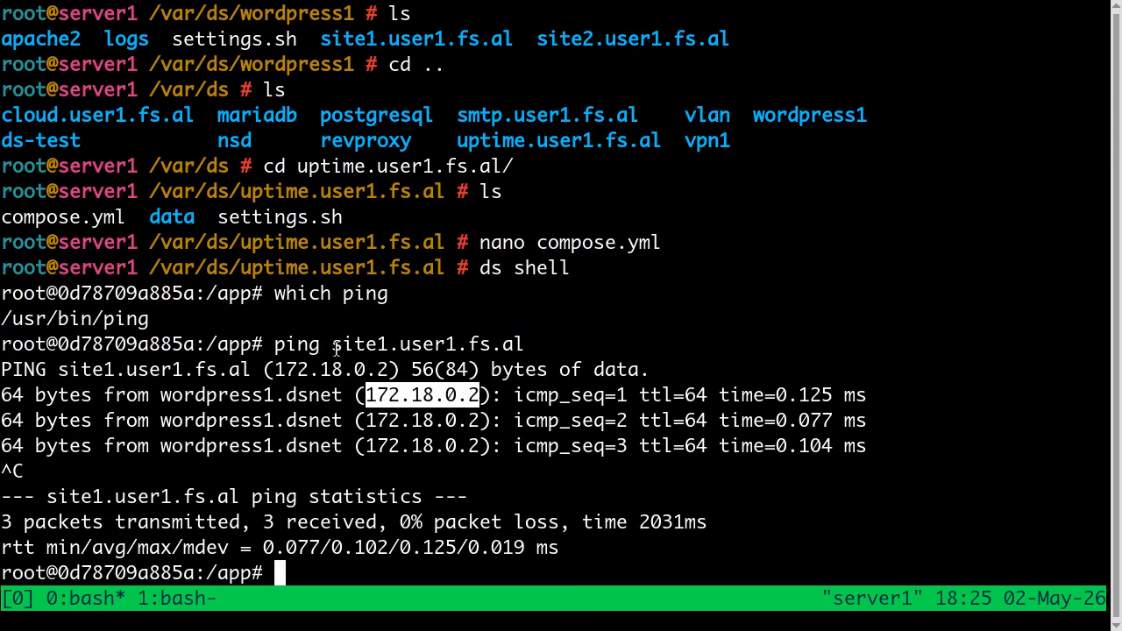
pyautogui.moveTo(333, 344); pyautogui.dragTo(525, 345)
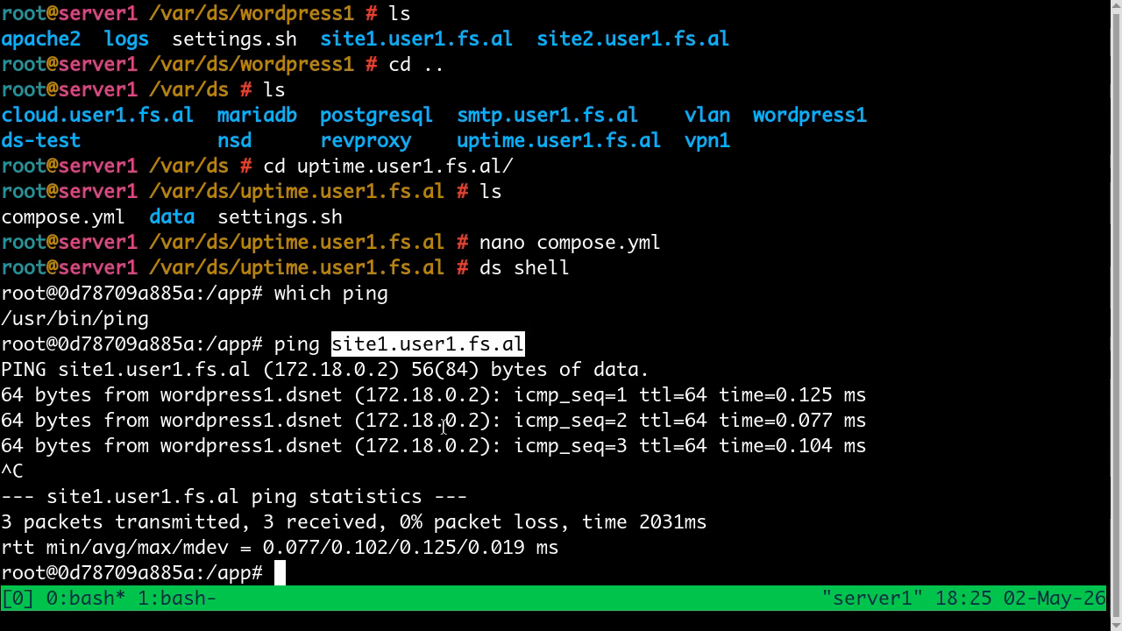
pyautogui.click(399, 421)
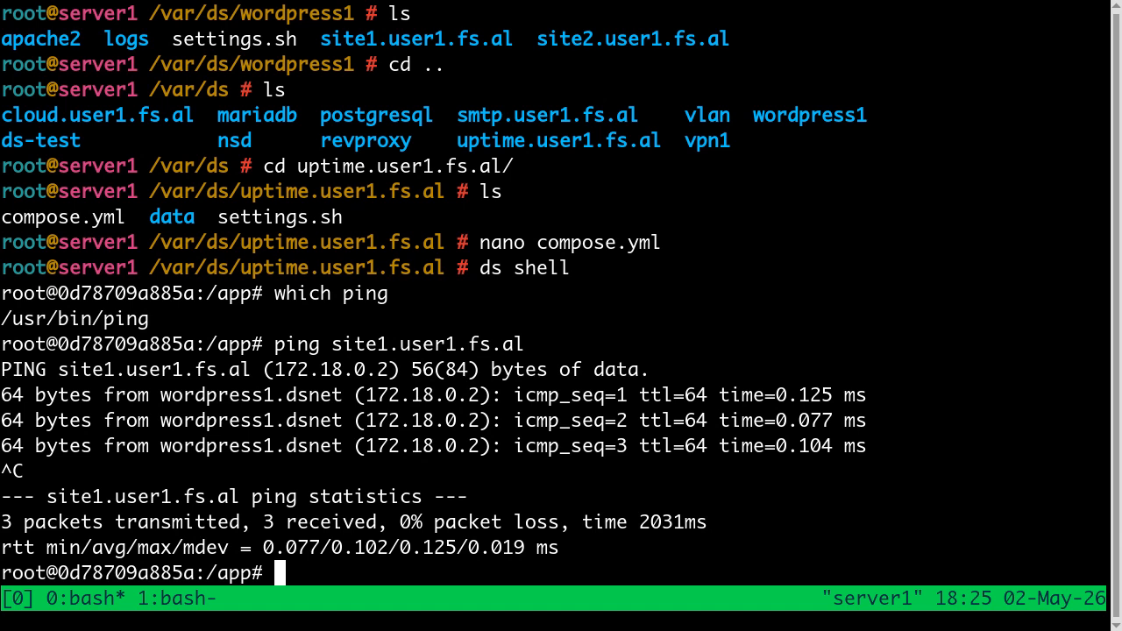
# Step: Exit the container shell and switch back to the browser showing the WordPress site
pyautogui.write('exit')
pyautogui.press('Return')
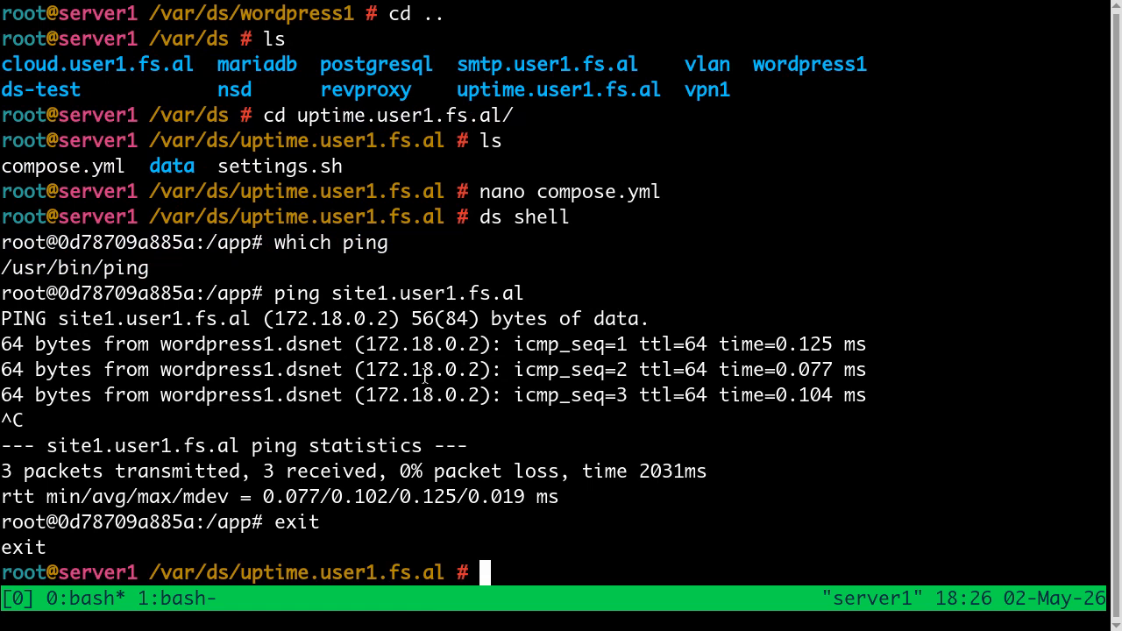
pyautogui.hotkey('alt', 'Tab')
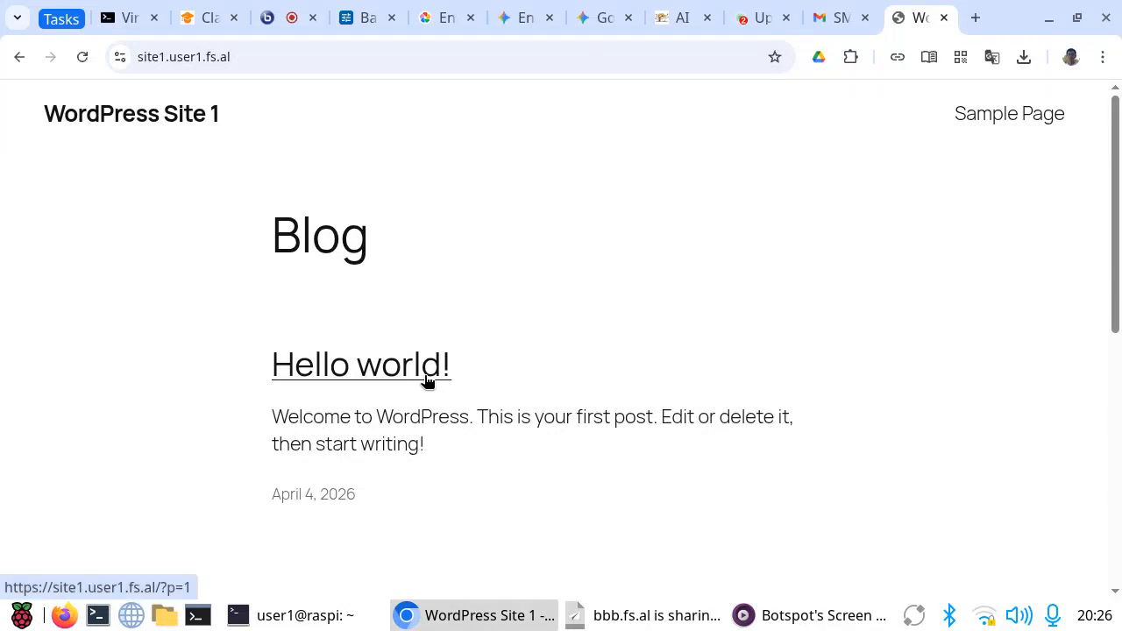
# Step: Switch to Uptime Kuma and open the site1.user1.fs.al monitor for editing
pyautogui.click(759, 18)
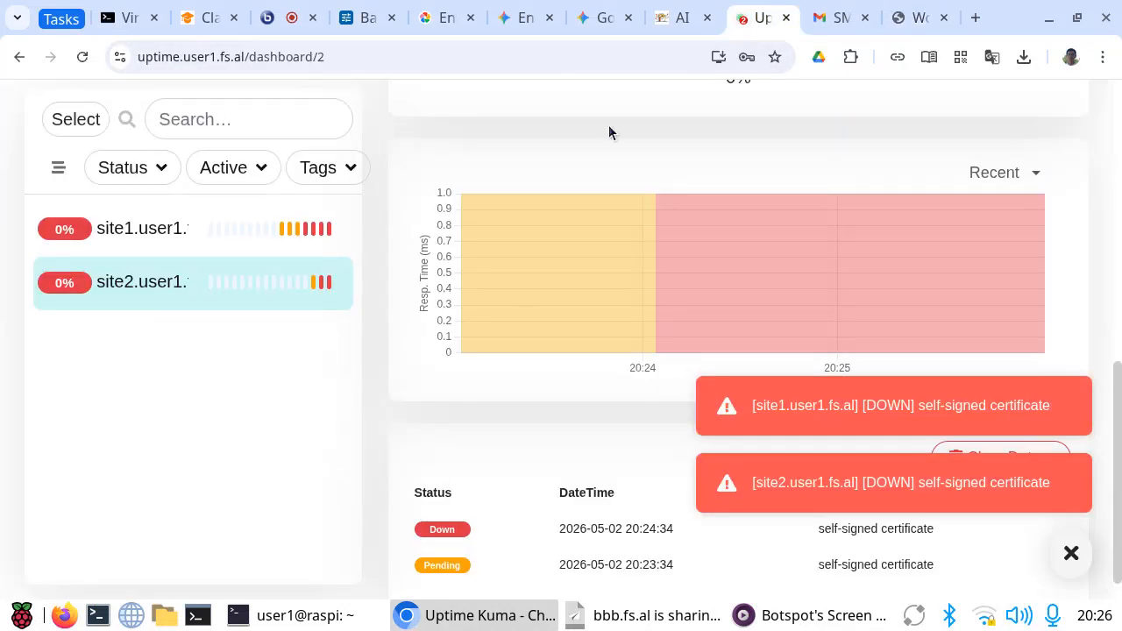
pyautogui.click(141, 230)
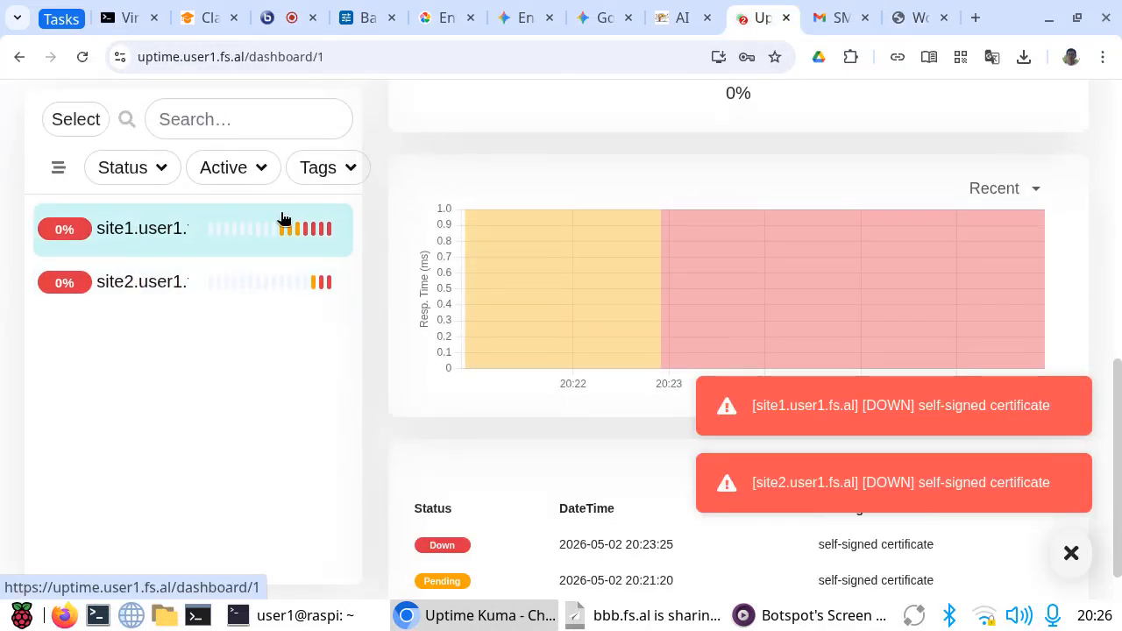
pyautogui.scroll(5, 479, 231)
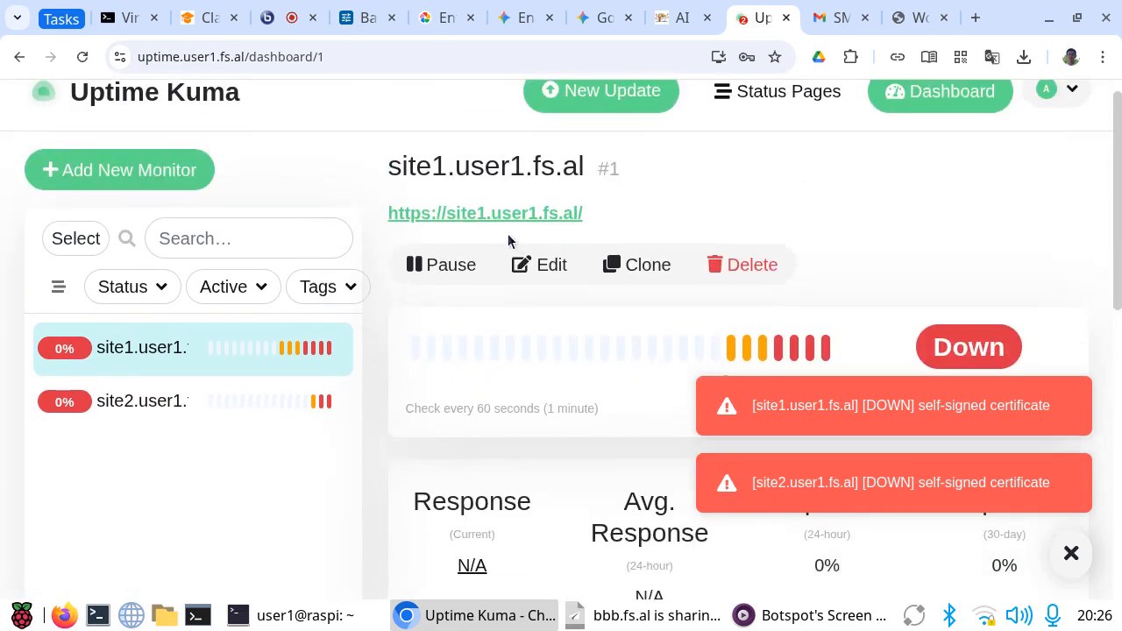
pyautogui.click(537, 267)
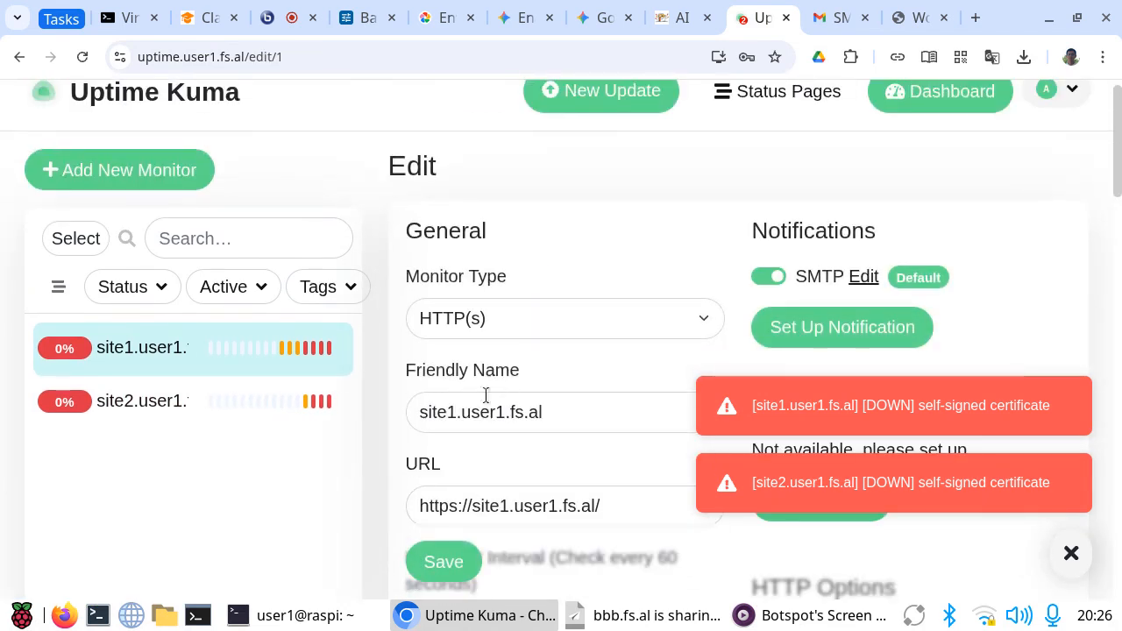
pyautogui.scroll(-2, 458, 386)
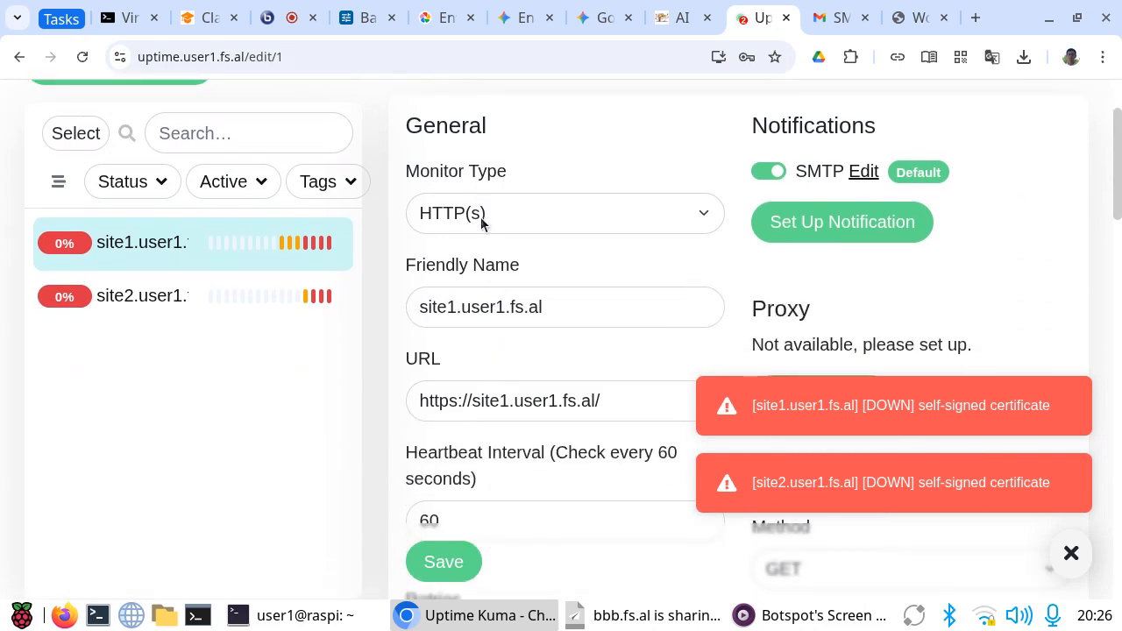
pyautogui.click(459, 401)
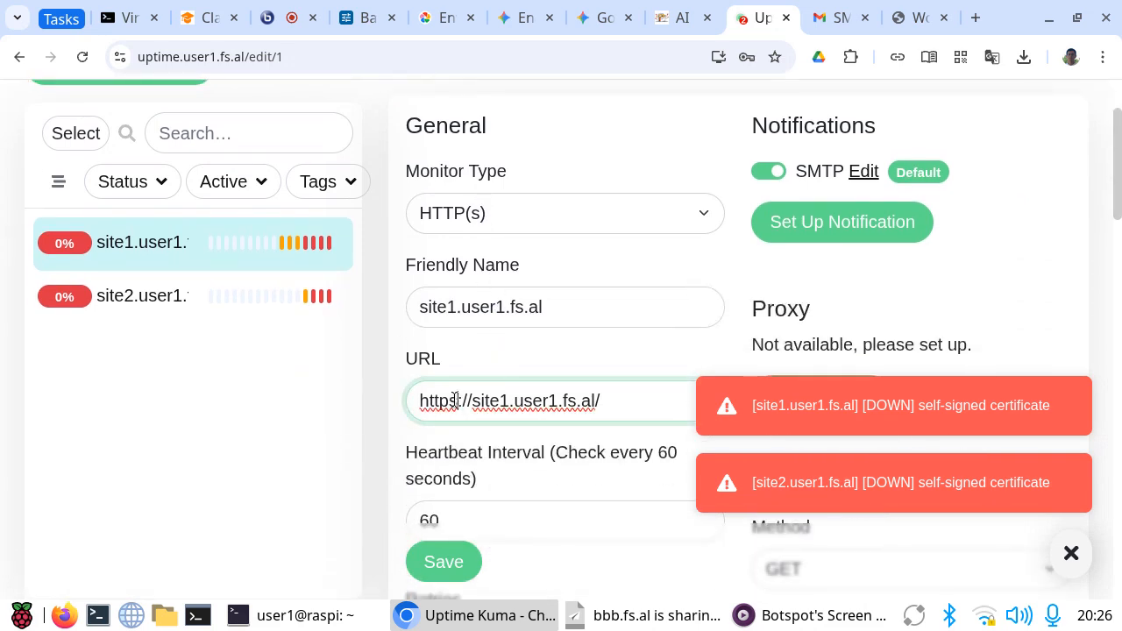
pyautogui.press('BackSpace')
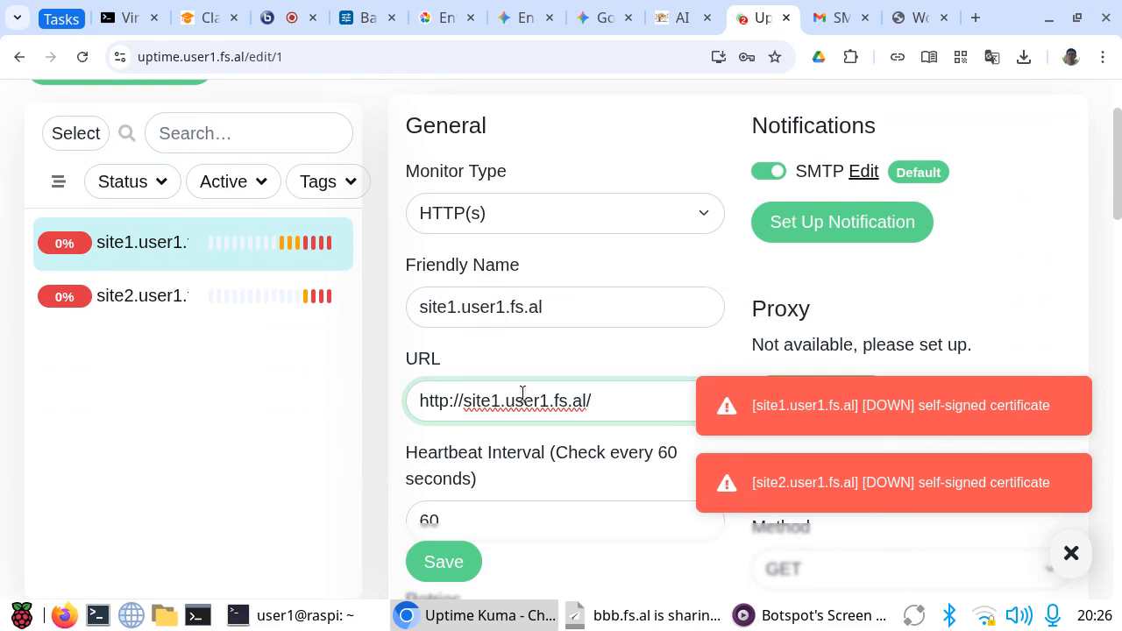
pyautogui.click(434, 563)
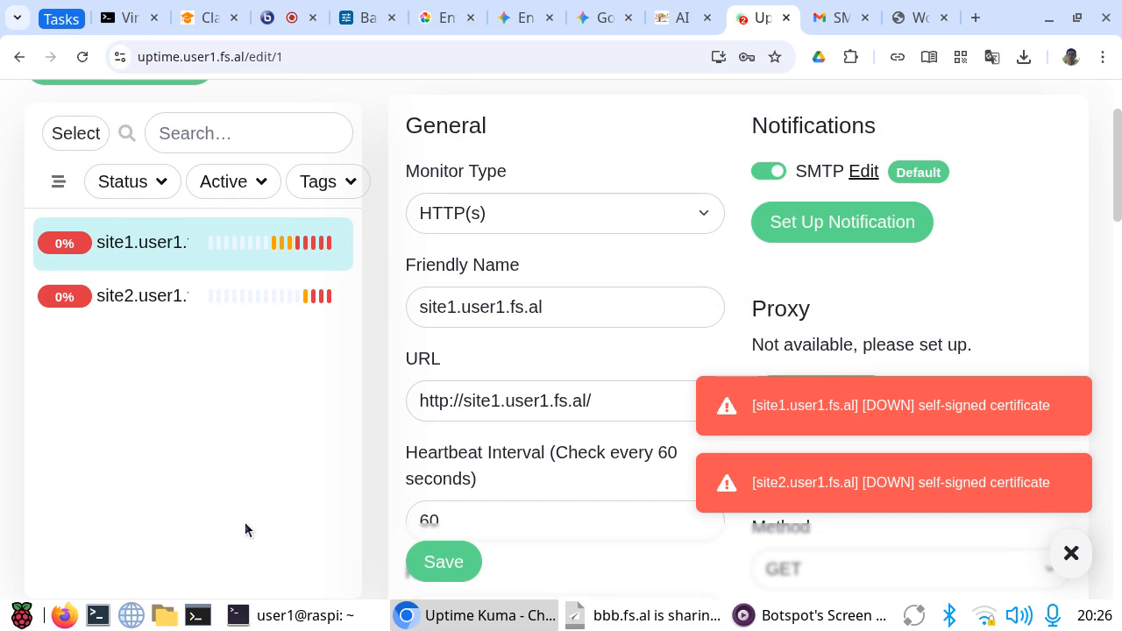
pyautogui.scroll(-5, 480, 406)
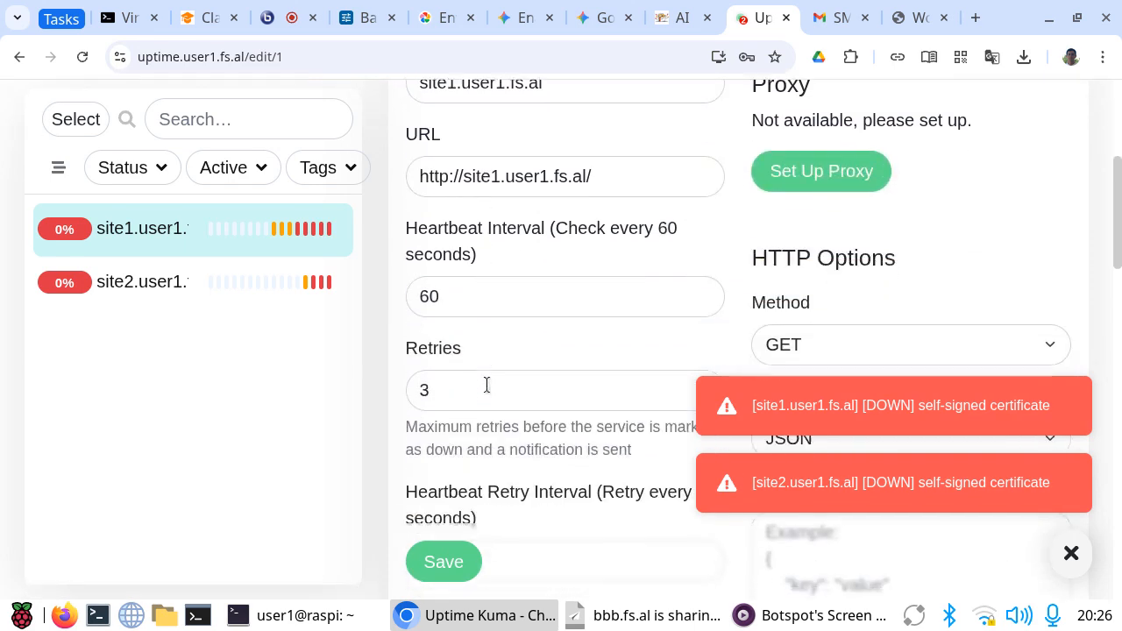
pyautogui.click(446, 190)
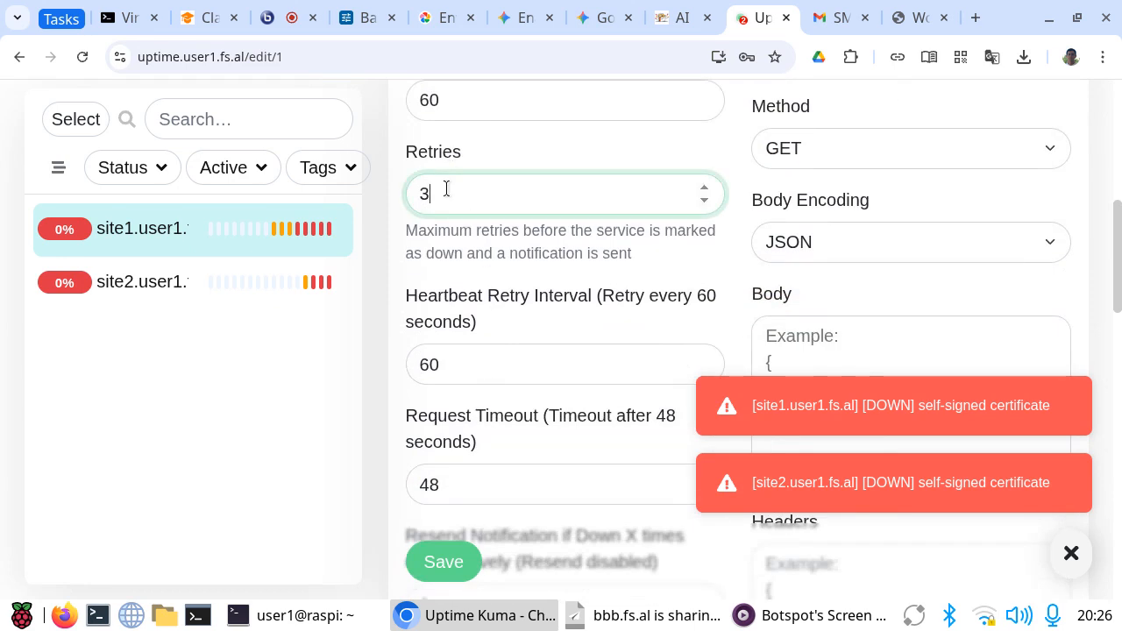
pyautogui.click(439, 558)
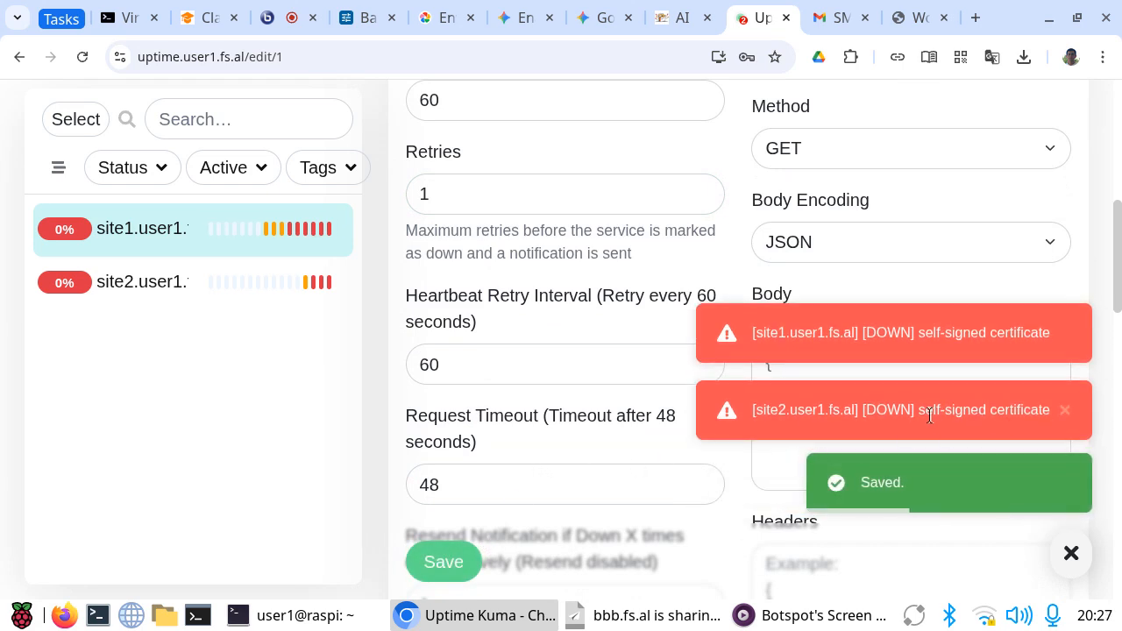
# Step: Enable ignoring TLS/SSL errors for HTTPS websites on the site1 monitor and save it
pyautogui.scroll(-6, 538, 377)
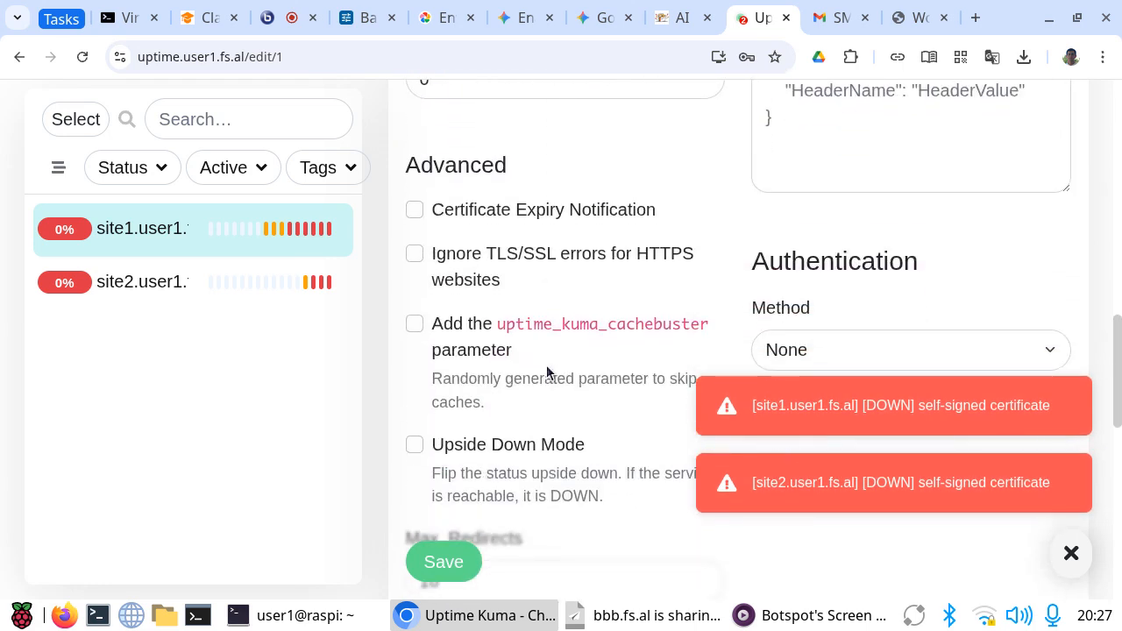
pyautogui.click(415, 254)
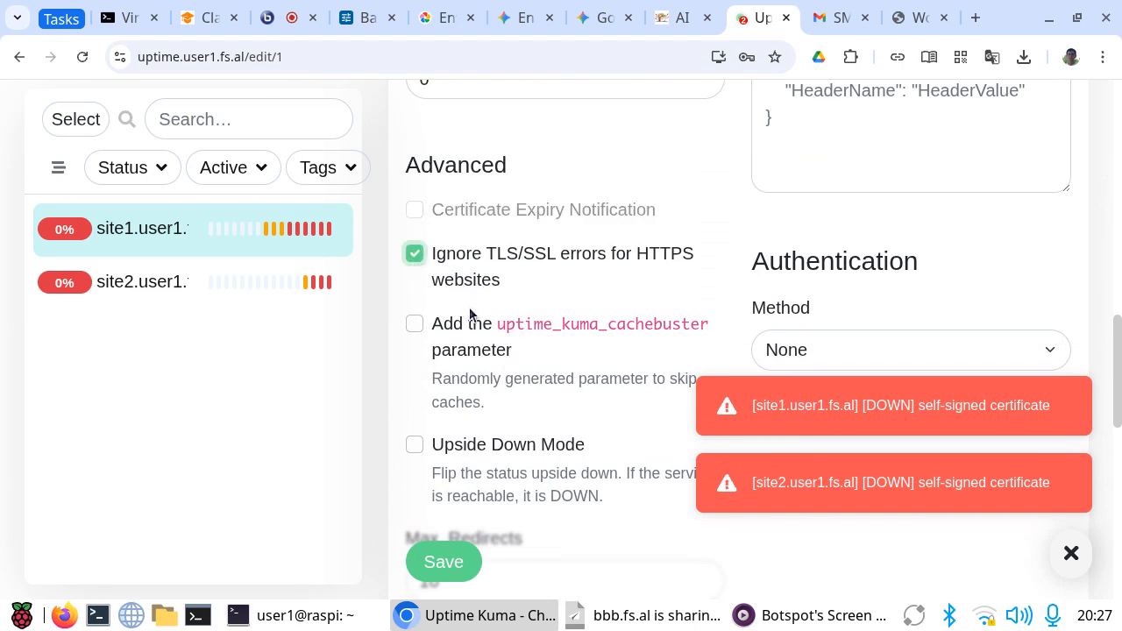
pyautogui.click(444, 562)
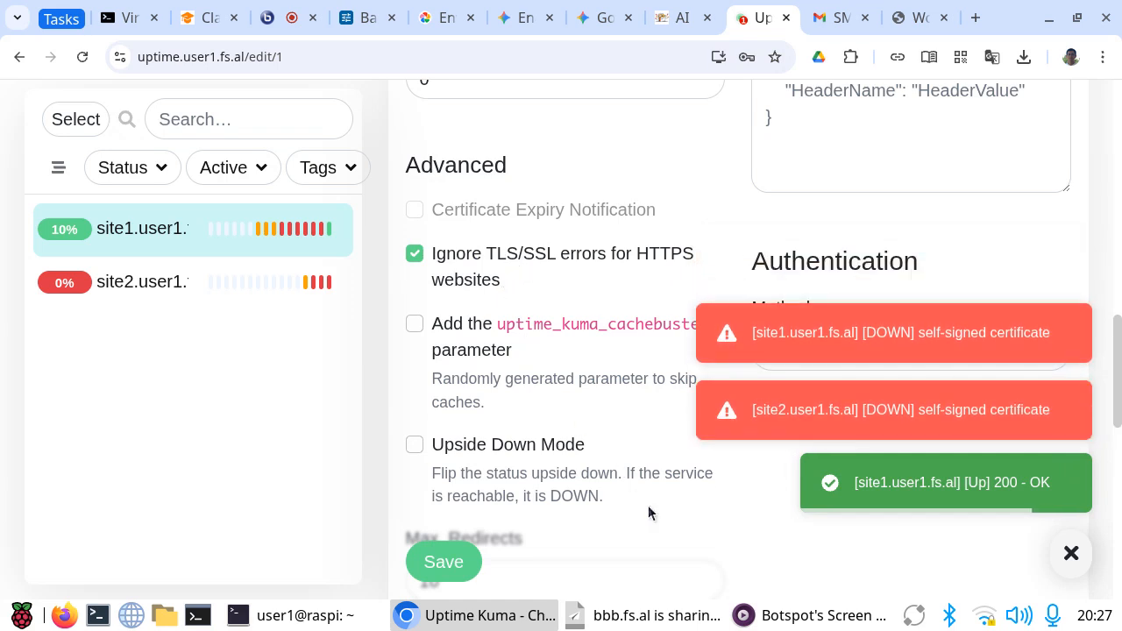
pyautogui.scroll(8, 515, 438)
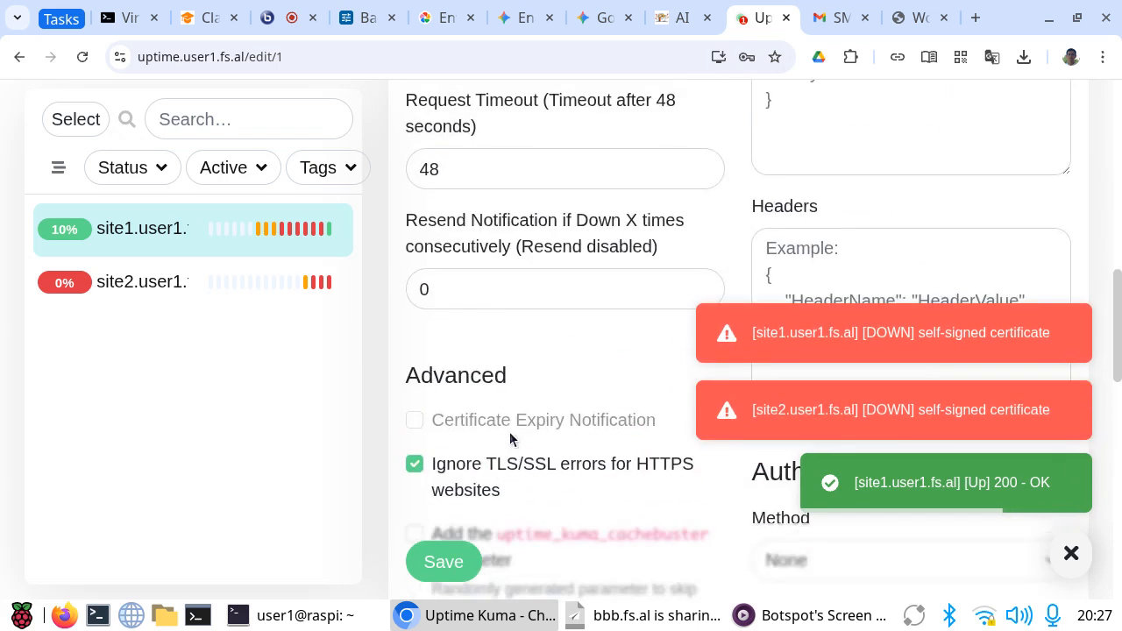
pyautogui.scroll(2, 504, 427)
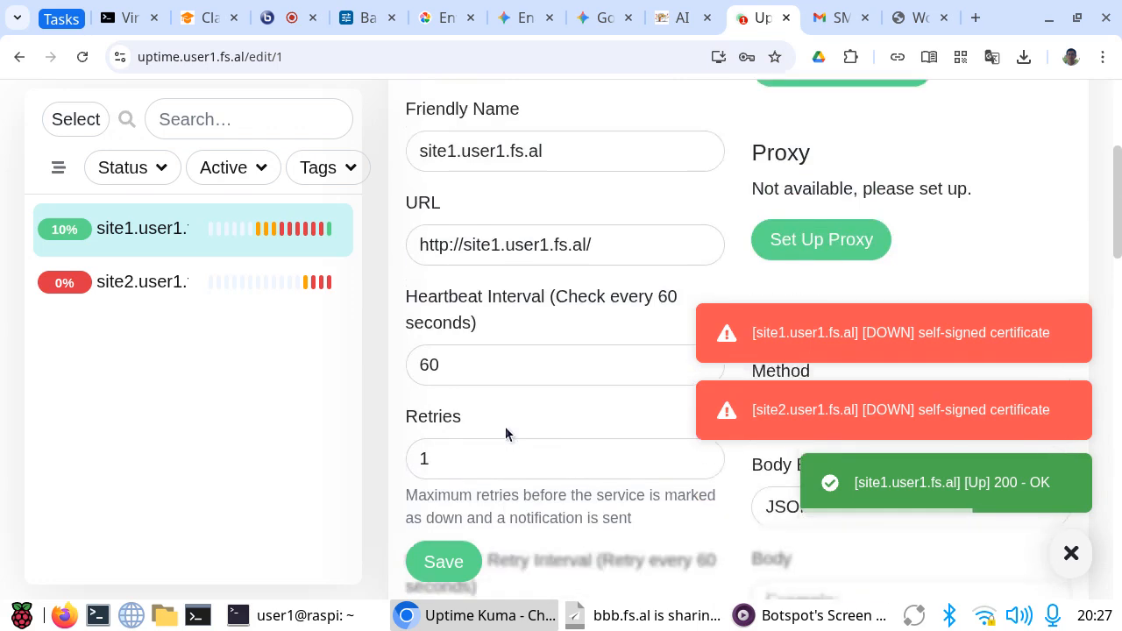
pyautogui.click(448, 297)
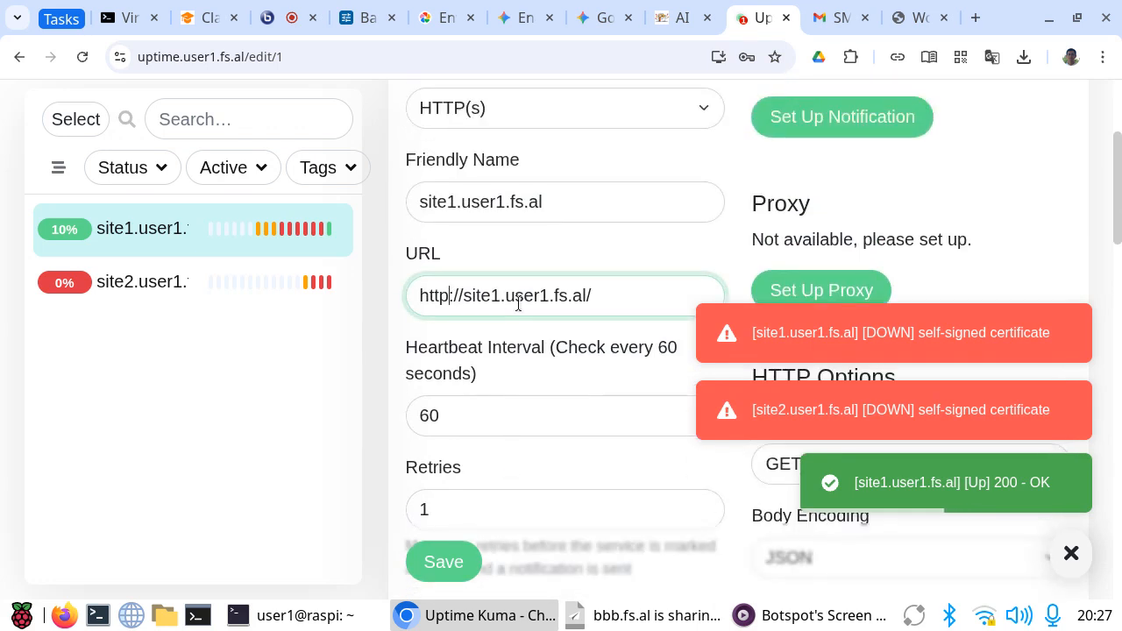
pyautogui.write('s')
pyautogui.click(433, 562)
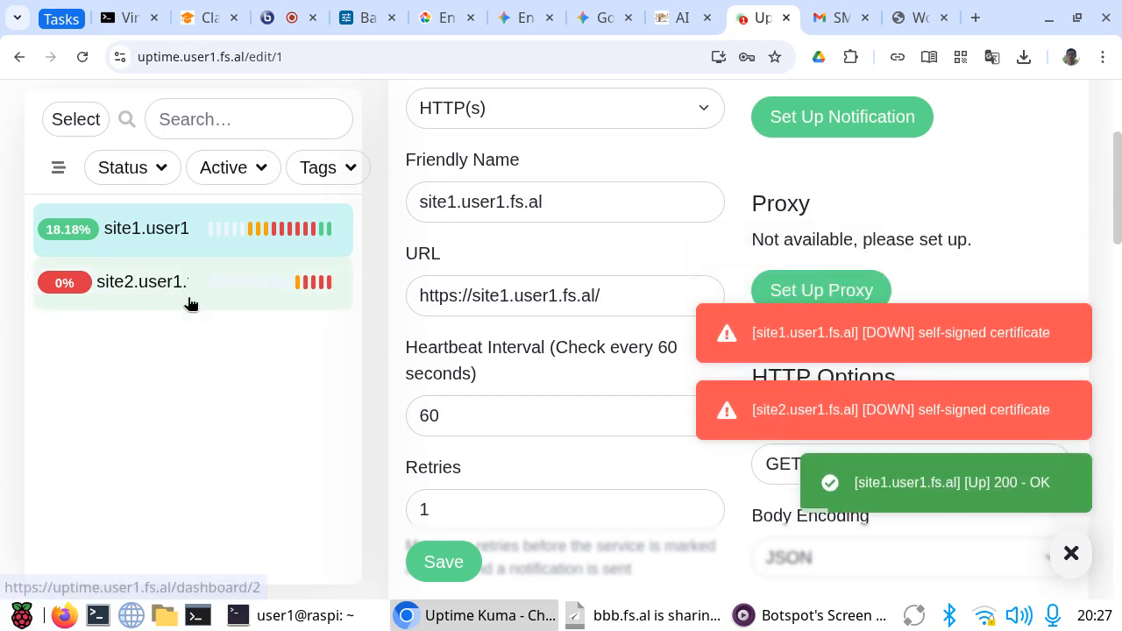
# Step: Set the site1 monitor's maximum retries to 3 and save it
pyautogui.scroll(-2, 500, 460)
pyautogui.scroll(-2, 490, 467)
pyautogui.click(449, 304)
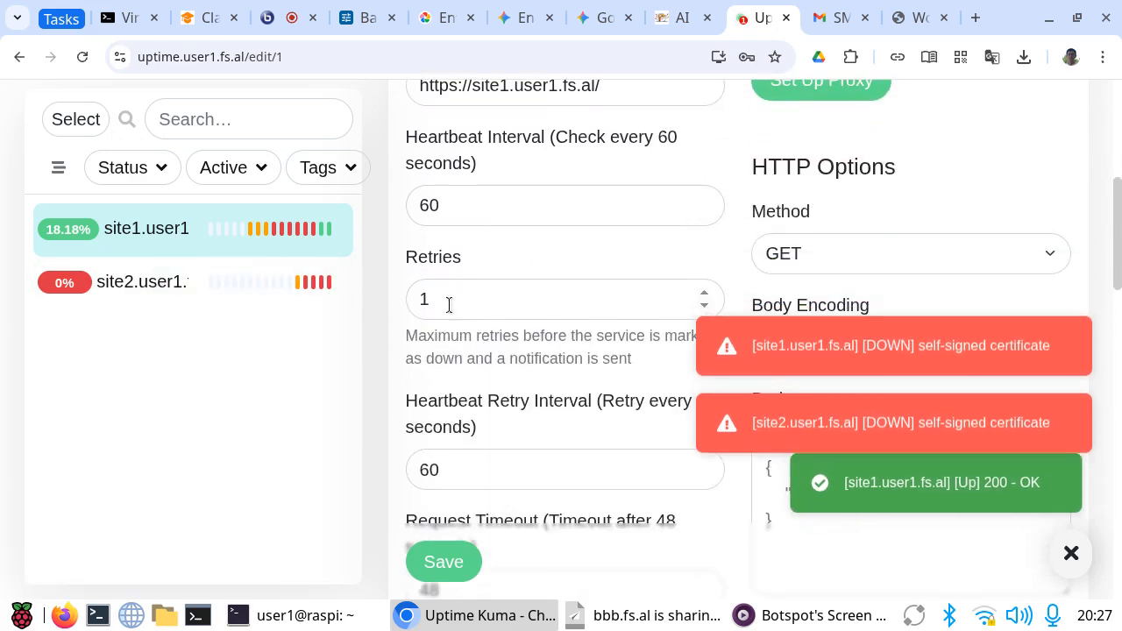
pyautogui.write('3')
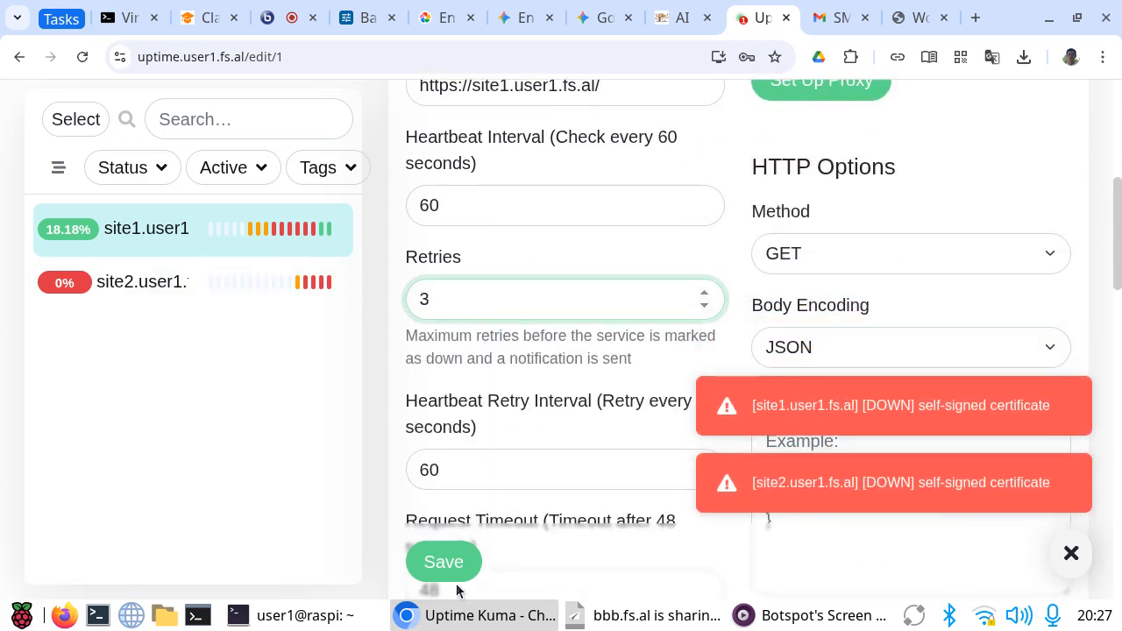
pyautogui.click(436, 564)
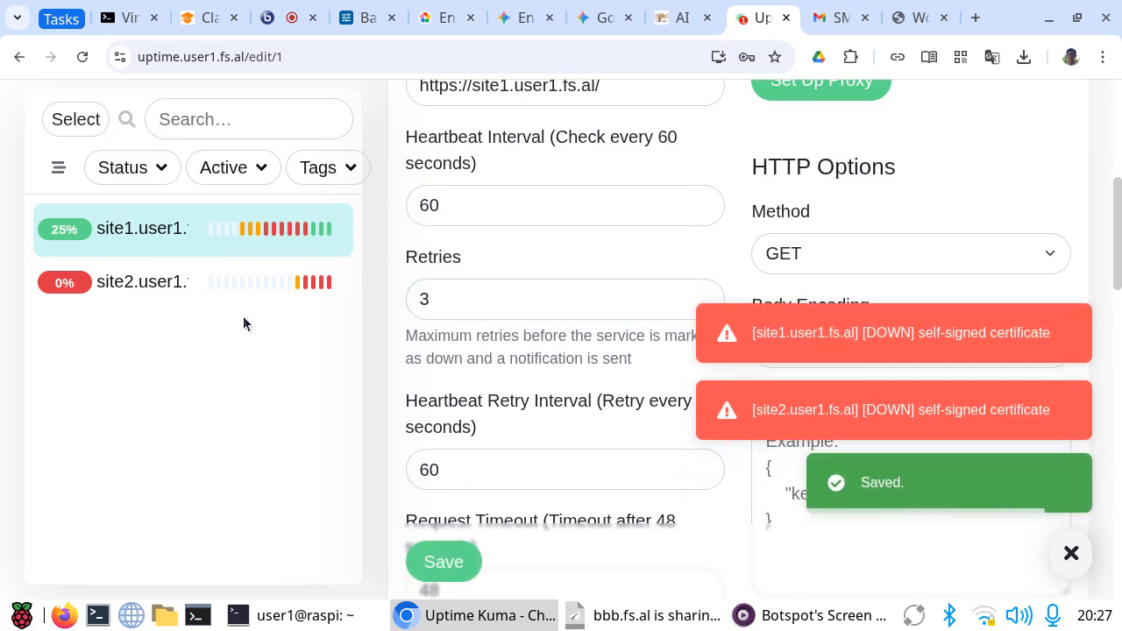
# Step: Edit the site2.user1.fs.al monitor to ignore TLS/SSL errors for HTTPS websites and save it
pyautogui.click(273, 290)
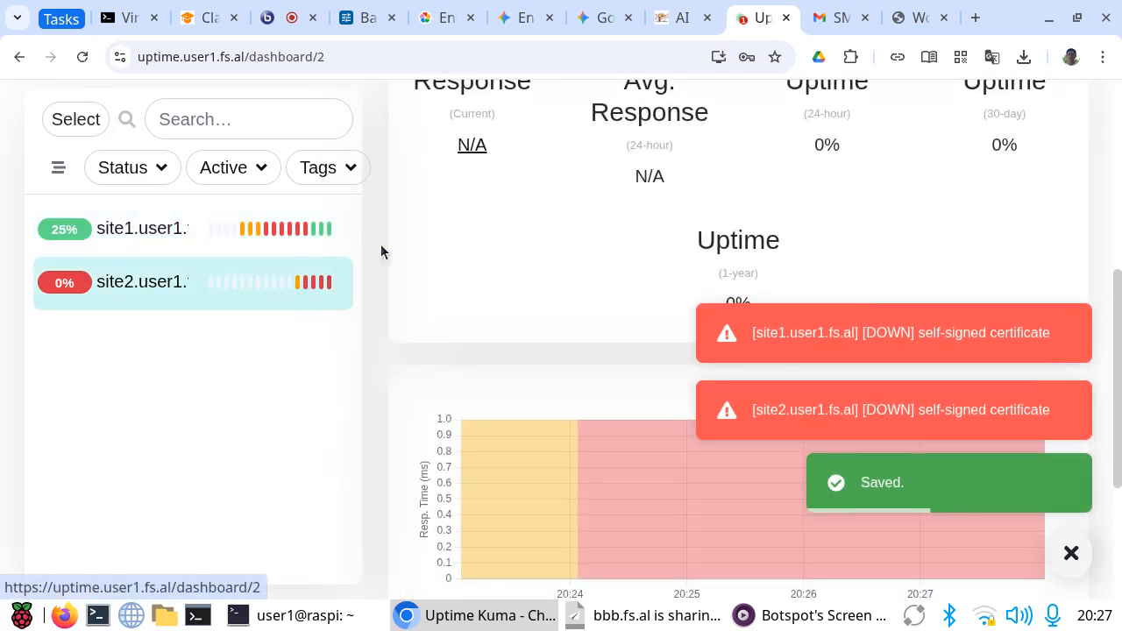
pyautogui.scroll(4, 532, 314)
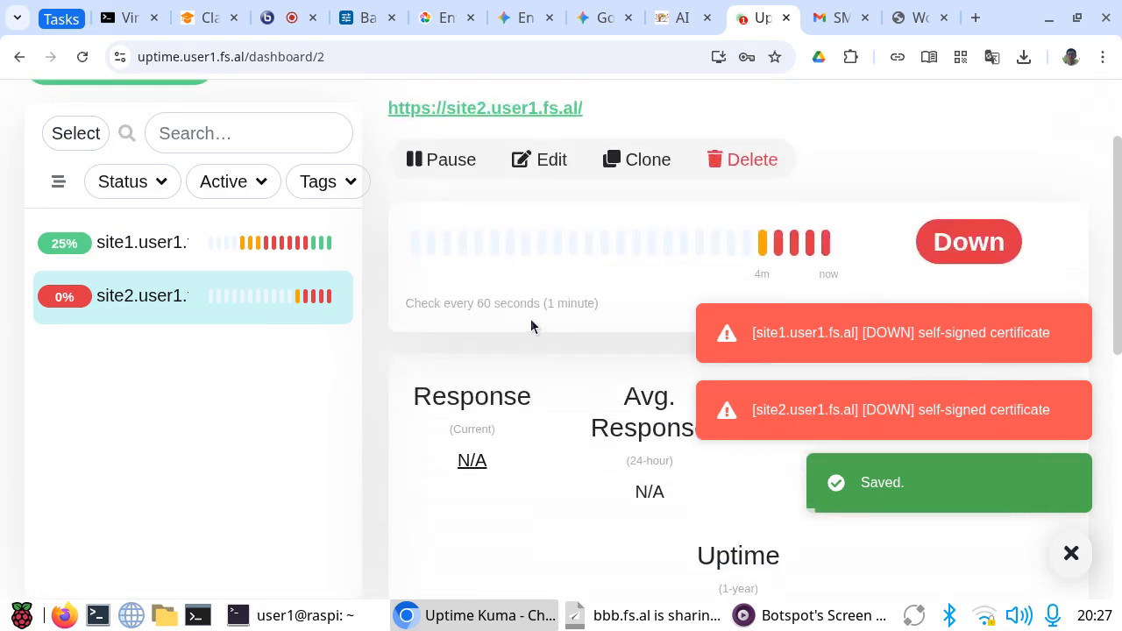
pyautogui.click(558, 157)
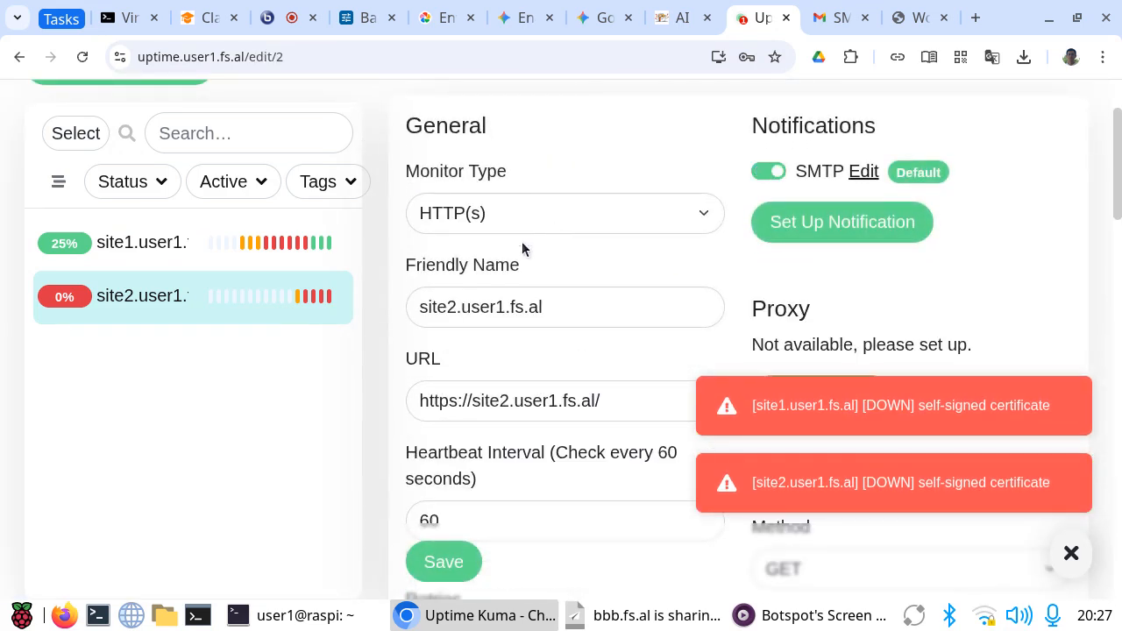
pyautogui.scroll(-10, 465, 435)
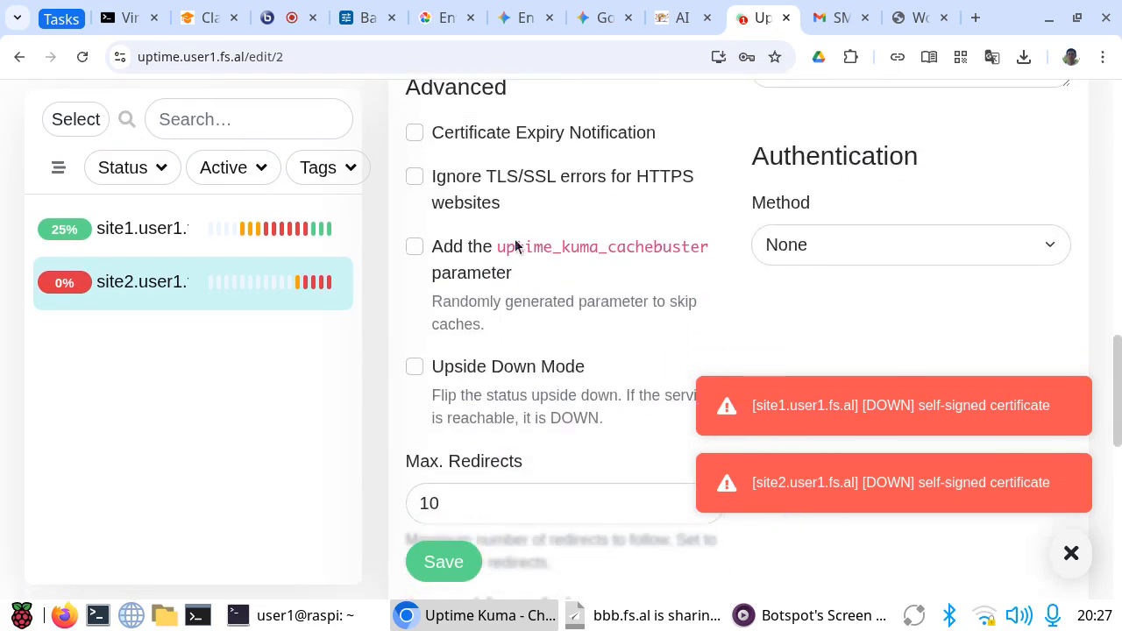
pyautogui.click(416, 177)
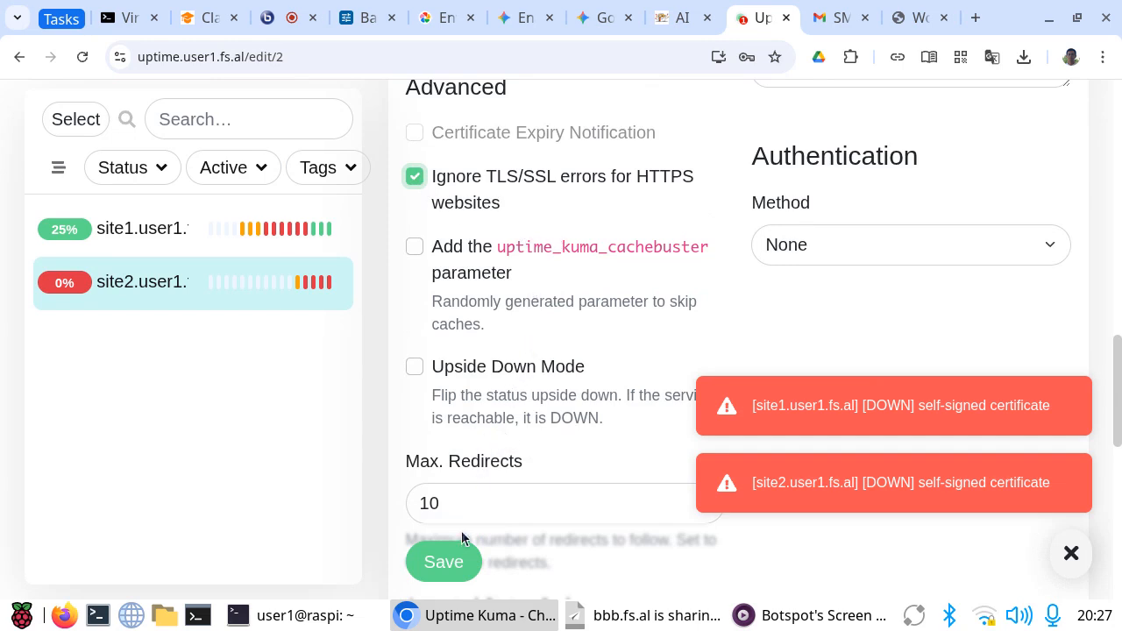
pyautogui.click(446, 566)
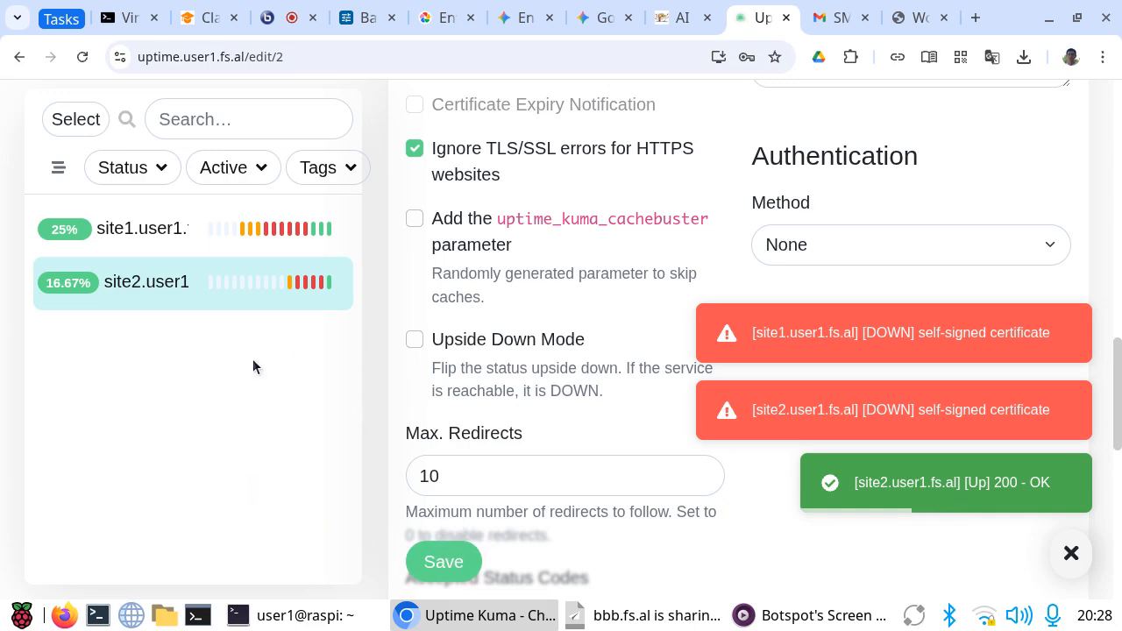
pyautogui.scroll(6, 181, 333)
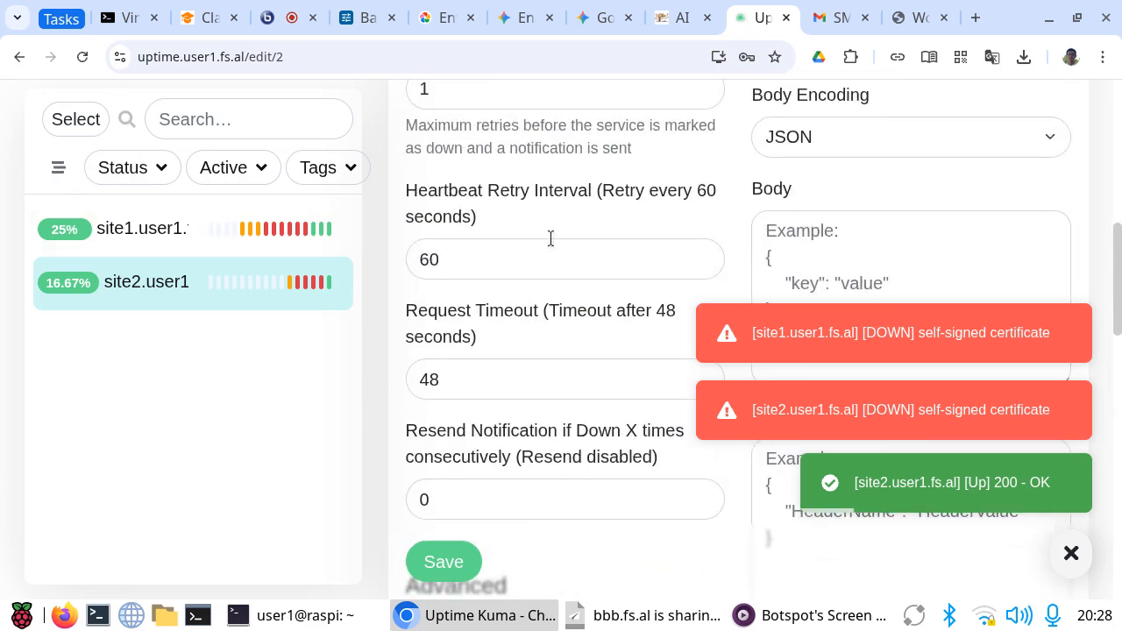
pyautogui.click(363, 19)
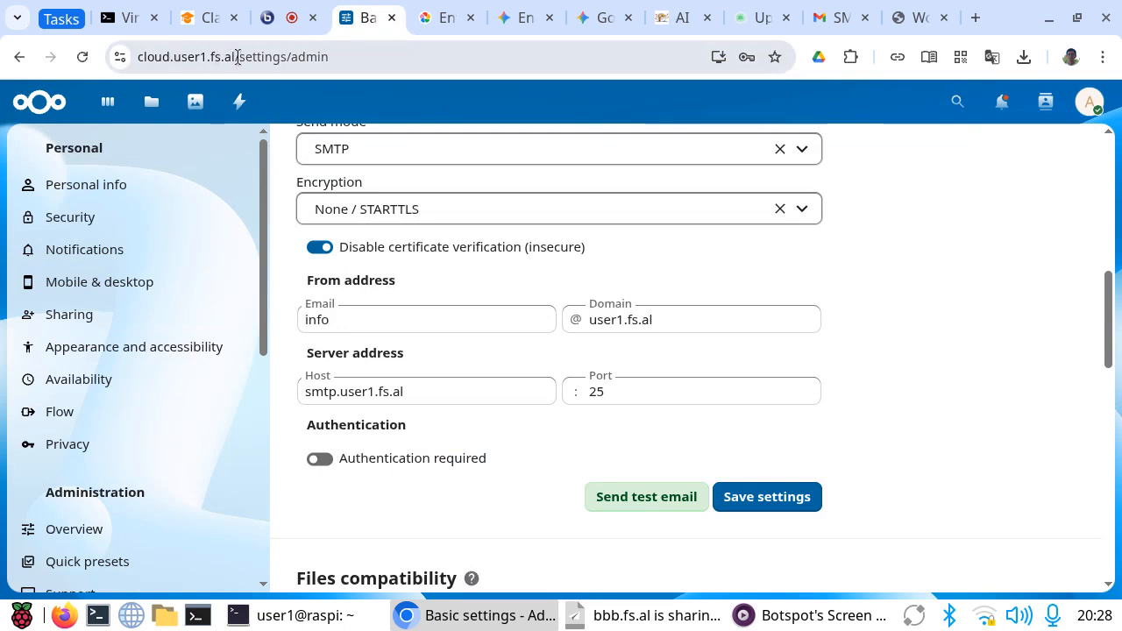
pyautogui.moveTo(237, 56); pyautogui.dragTo(136, 56)
pyautogui.click(282, 56)
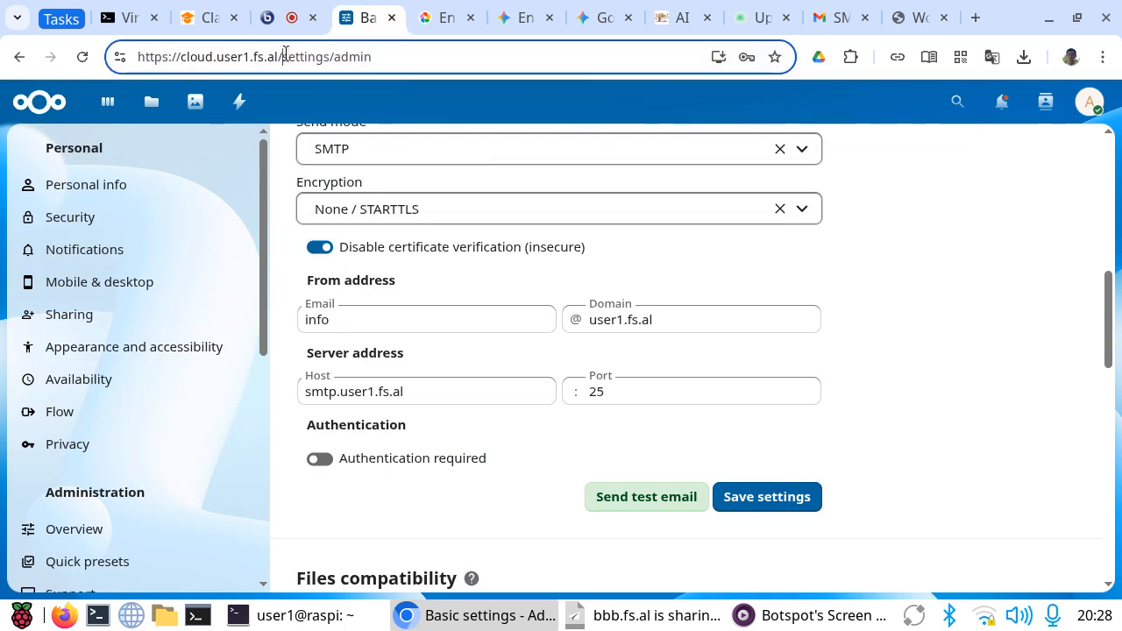
pyautogui.moveTo(281, 56); pyautogui.dragTo(76, 66)
pyautogui.hotkey('ctrl', 'c')
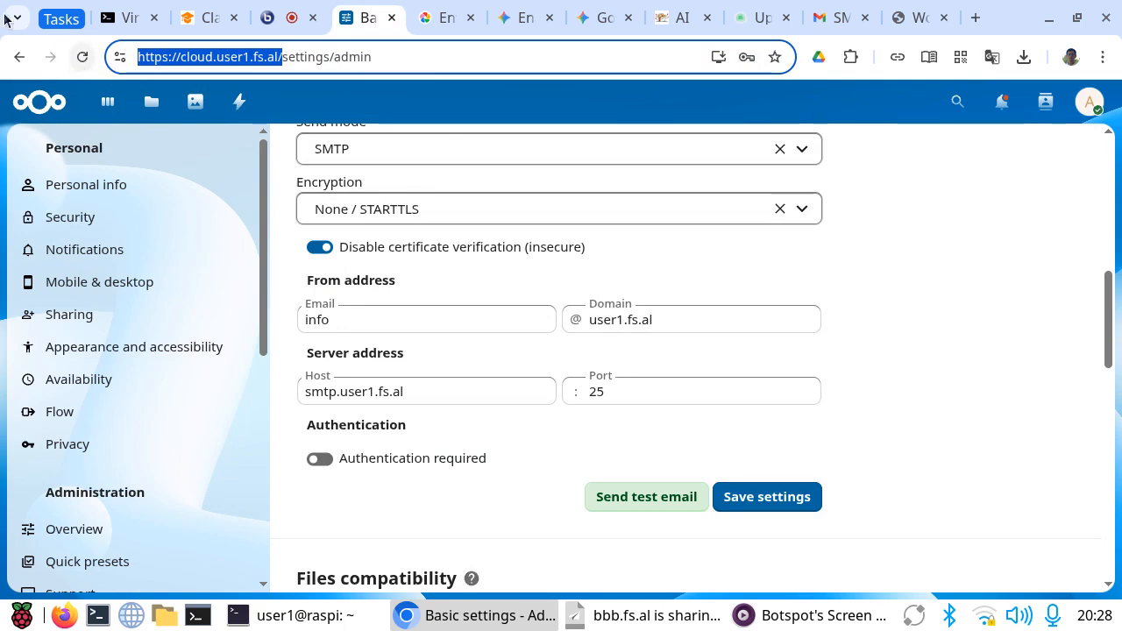
# Step: Switch to Uptime Kuma and start a new HTTP(s) monitor with the friendly name NextCloud
pyautogui.click(761, 19)
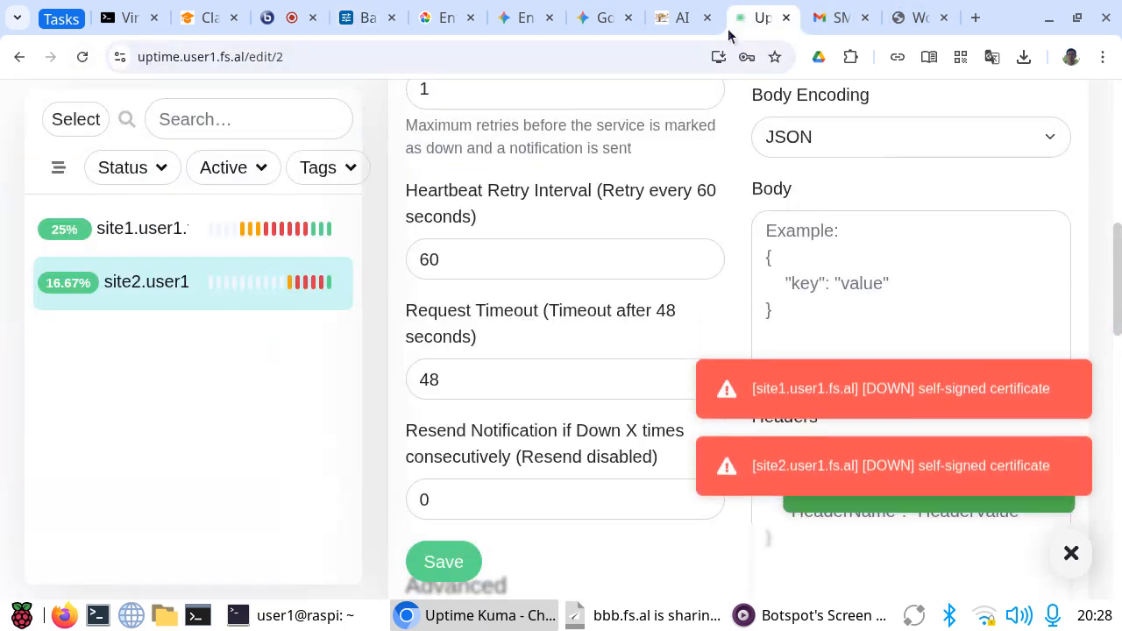
pyautogui.scroll(6, 90, 349)
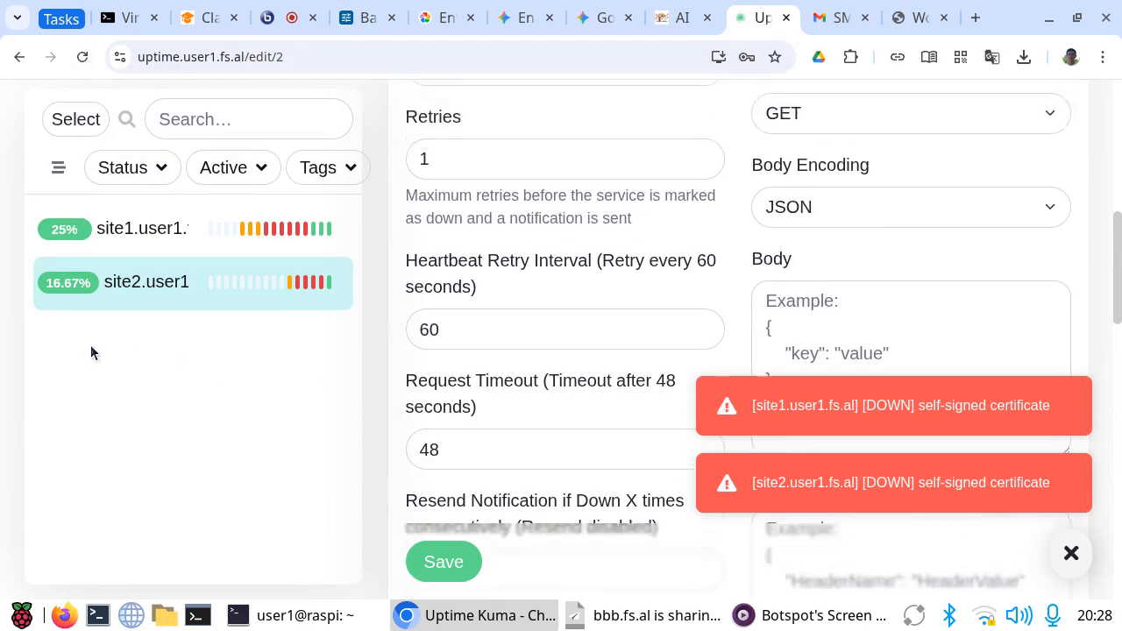
pyautogui.click(109, 193)
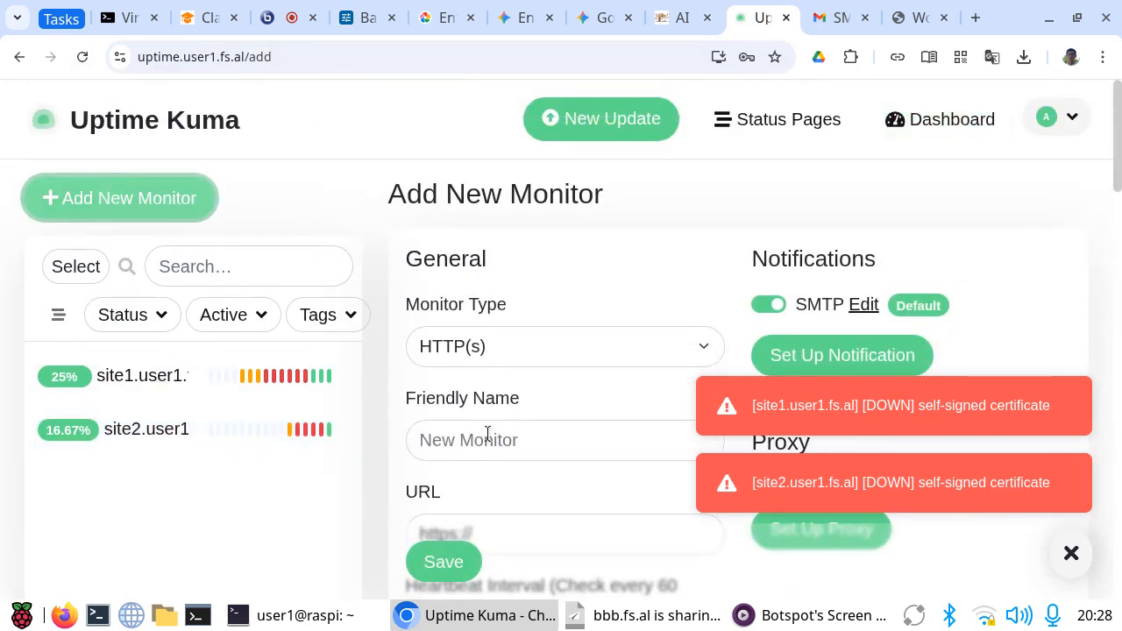
pyautogui.click(461, 442)
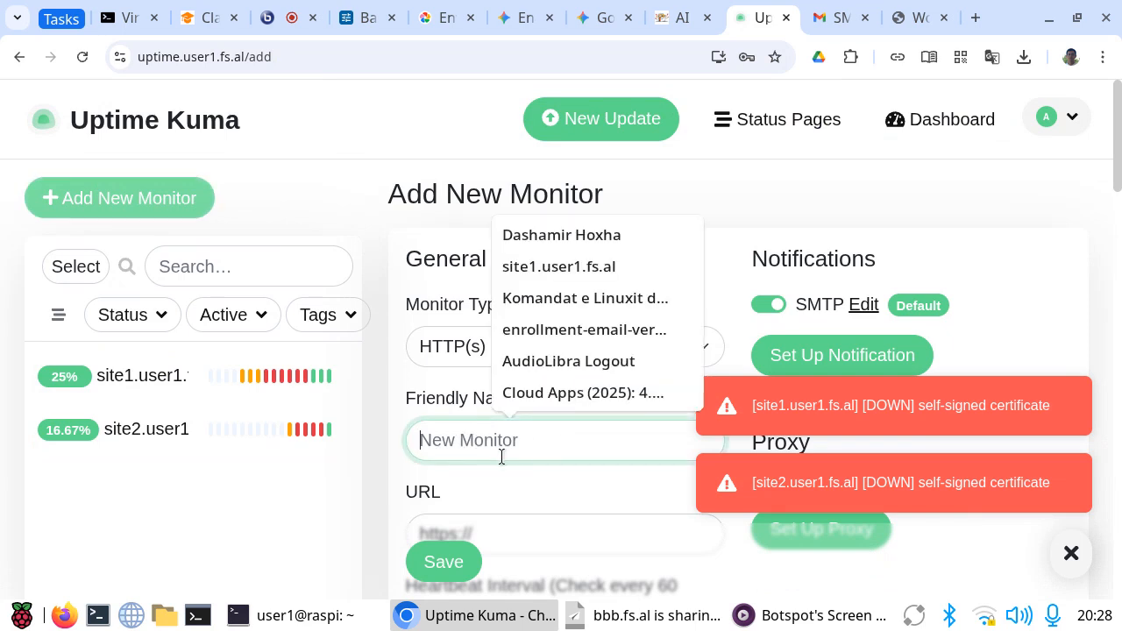
pyautogui.write('clo')
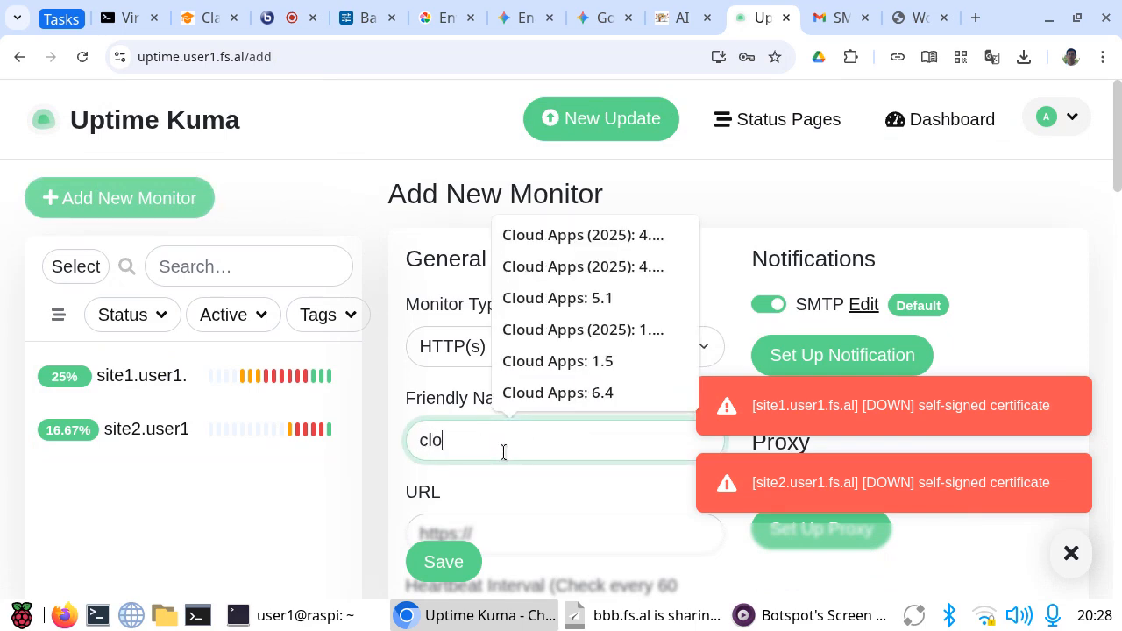
pyautogui.write('==')
pyautogui.press('BackSpace')
pyautogui.press('BackSpace')
pyautogui.press('BackSpace')
pyautogui.press('BackSpace')
pyautogui.press('BackSpace')
pyautogui.write('Next')
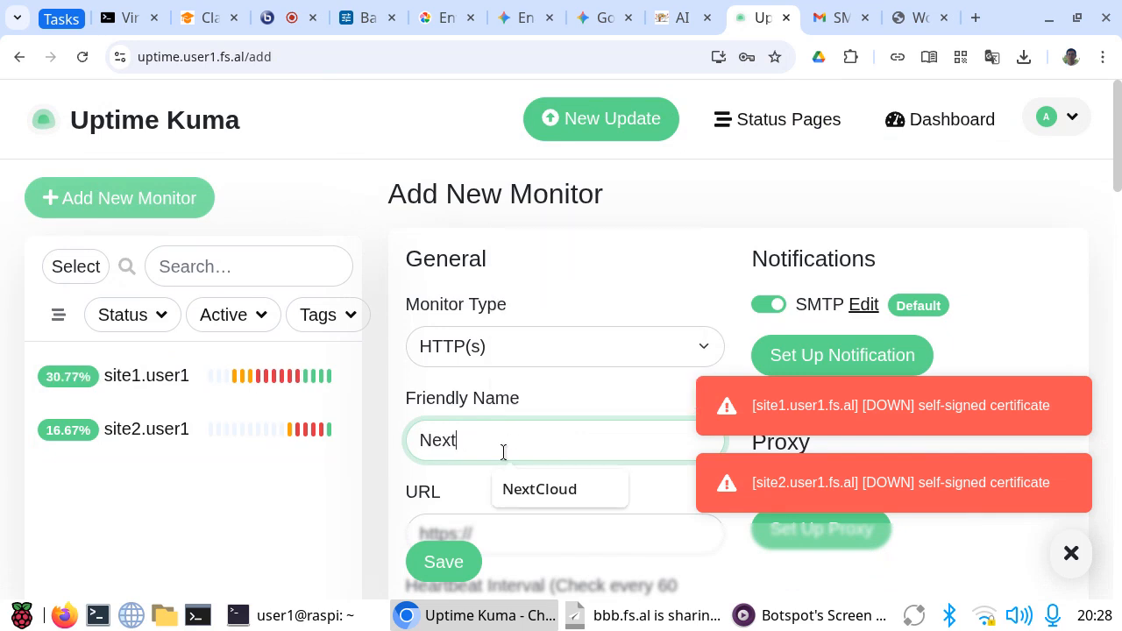
pyautogui.write('Cloud')
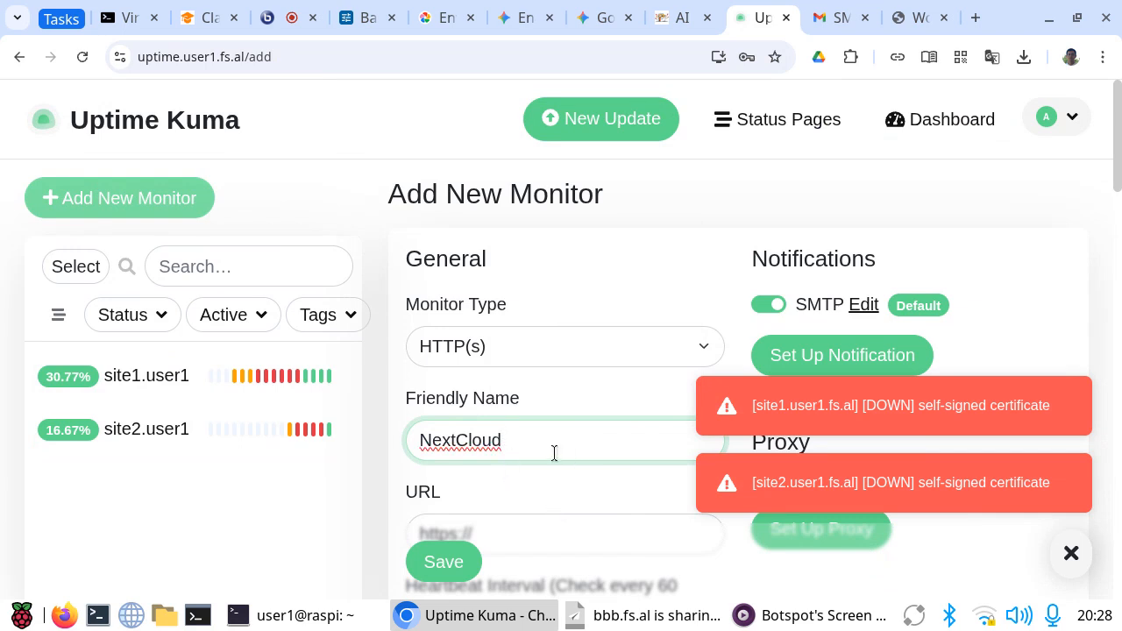
pyautogui.scroll(-2, 522, 447)
pyautogui.click(498, 426)
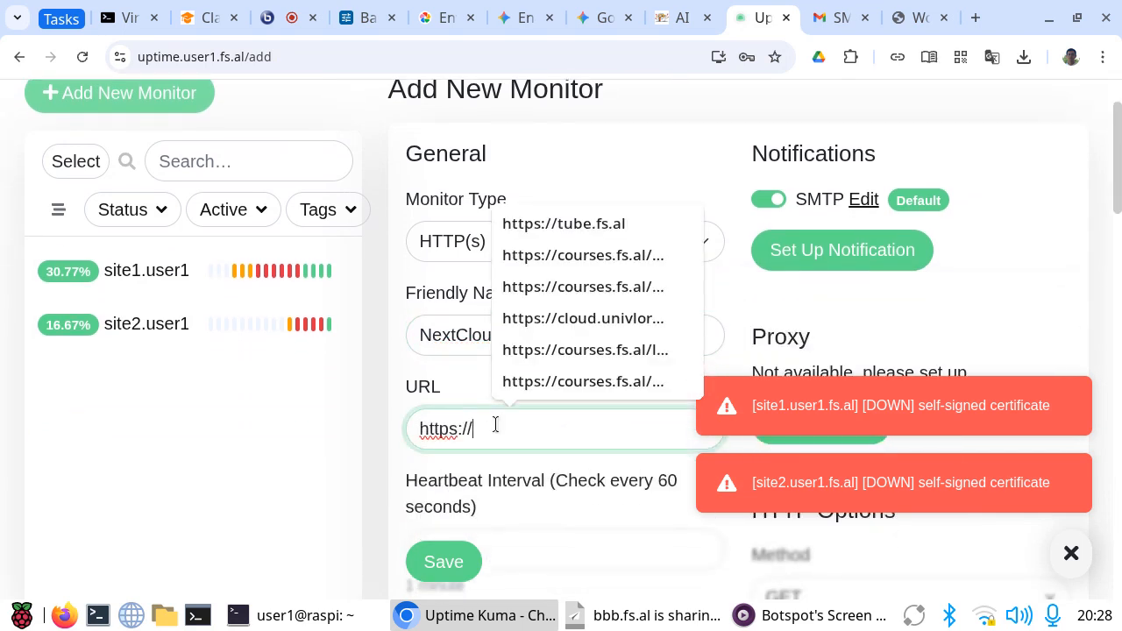
pyautogui.press('BackSpace')
pyautogui.press('BackSpace')
pyautogui.press('BackSpace')
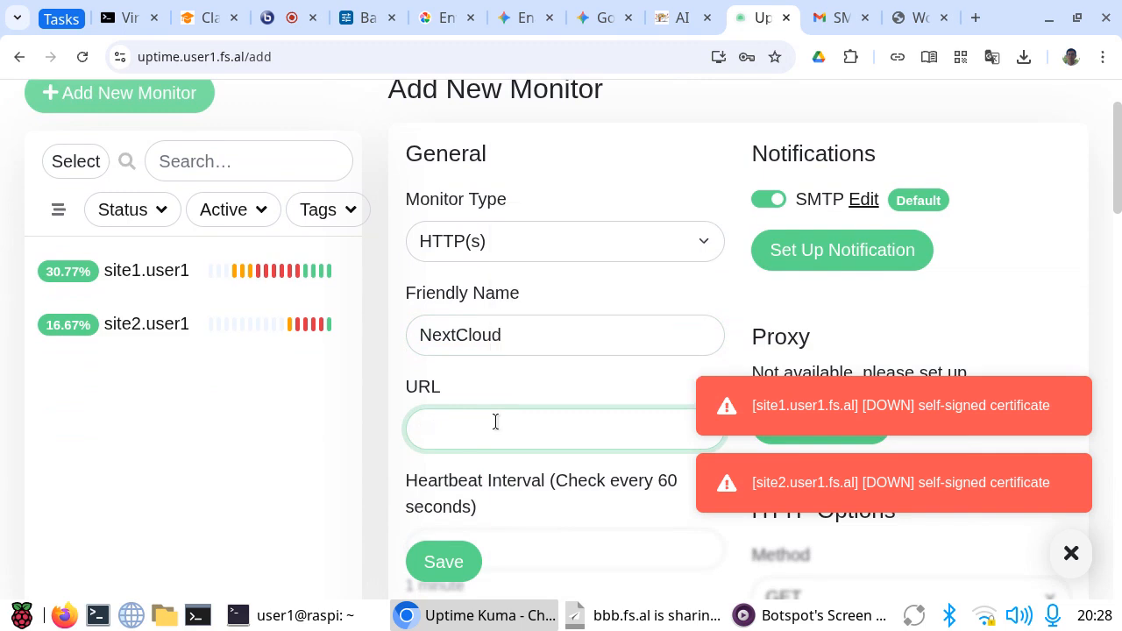
pyautogui.hotkey('ctrl', 'v')
pyautogui.press('BackSpace')
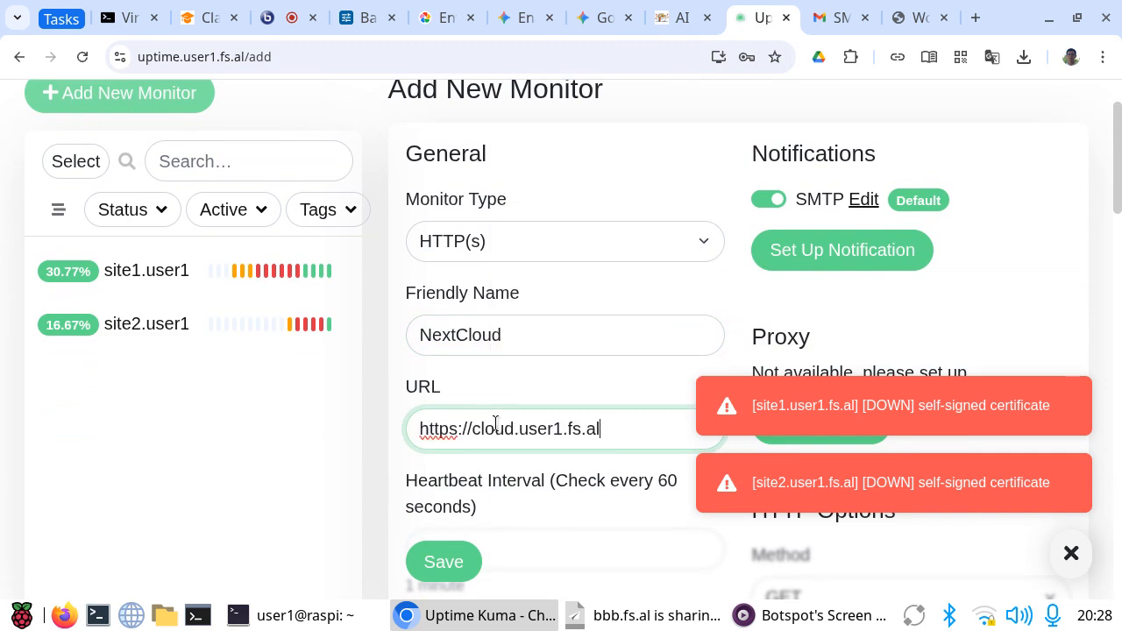
# Step: Set the NextCloud monitor's retries to 3, ignore TLS/SSL errors for HTTPS websites, and save it
pyautogui.scroll(-5, 496, 423)
pyautogui.click(455, 353)
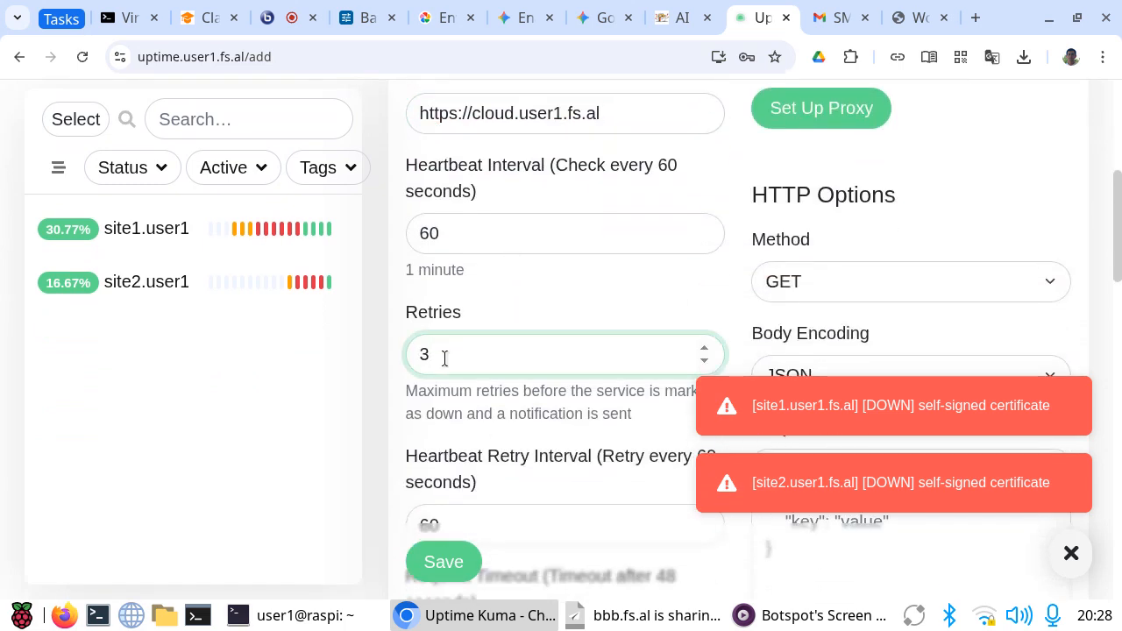
pyautogui.scroll(-2, 460, 412)
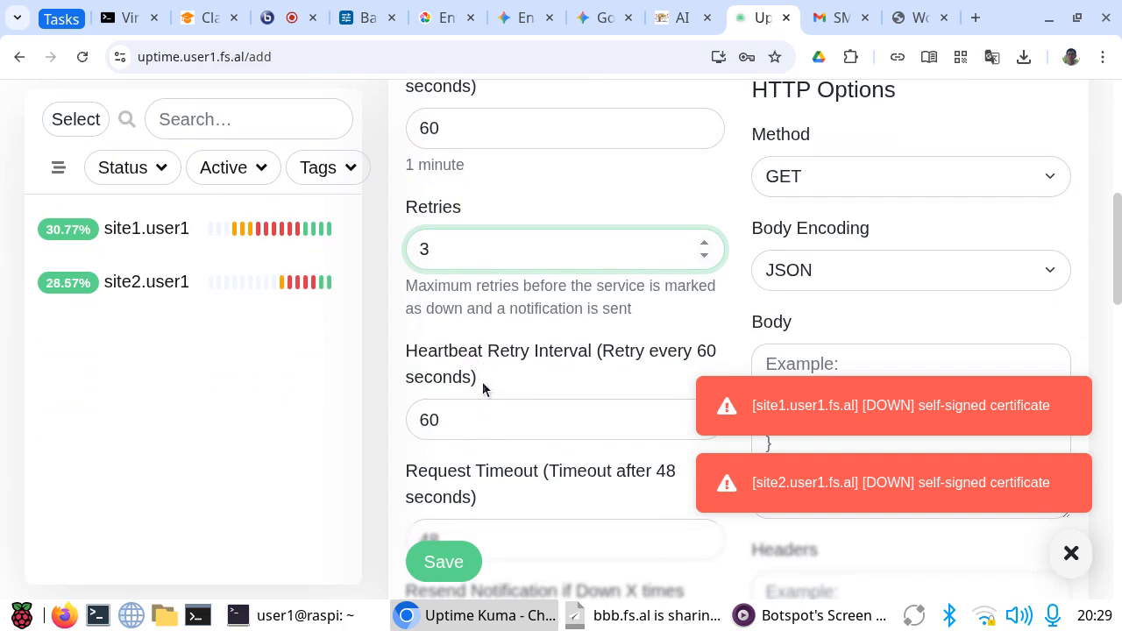
pyautogui.scroll(-2, 482, 382)
pyautogui.scroll(-6, 484, 389)
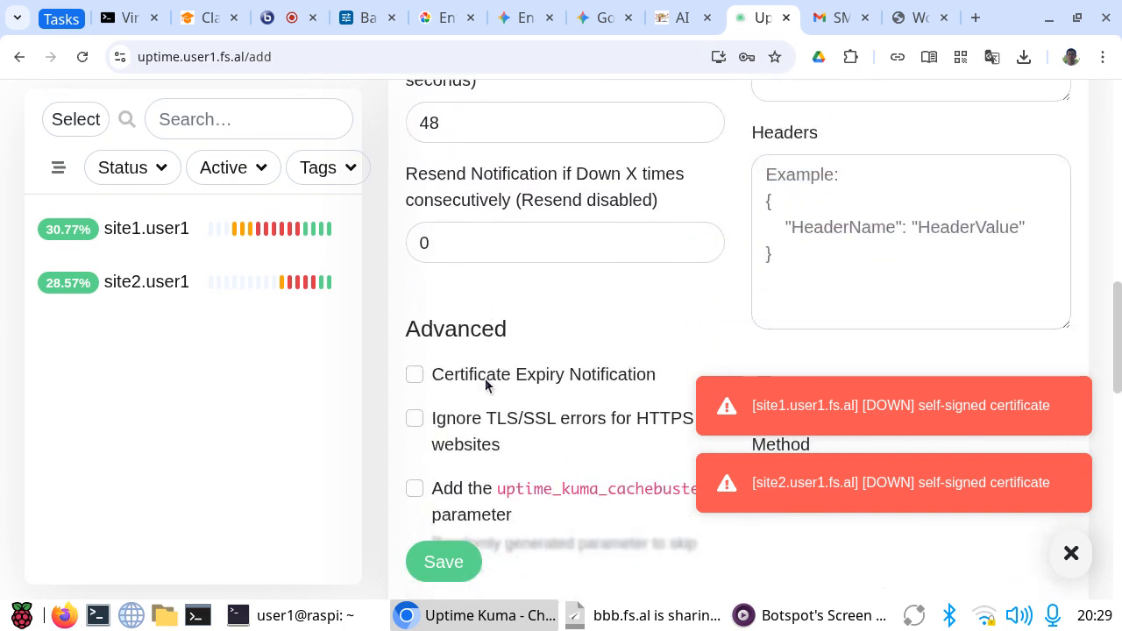
pyautogui.click(411, 417)
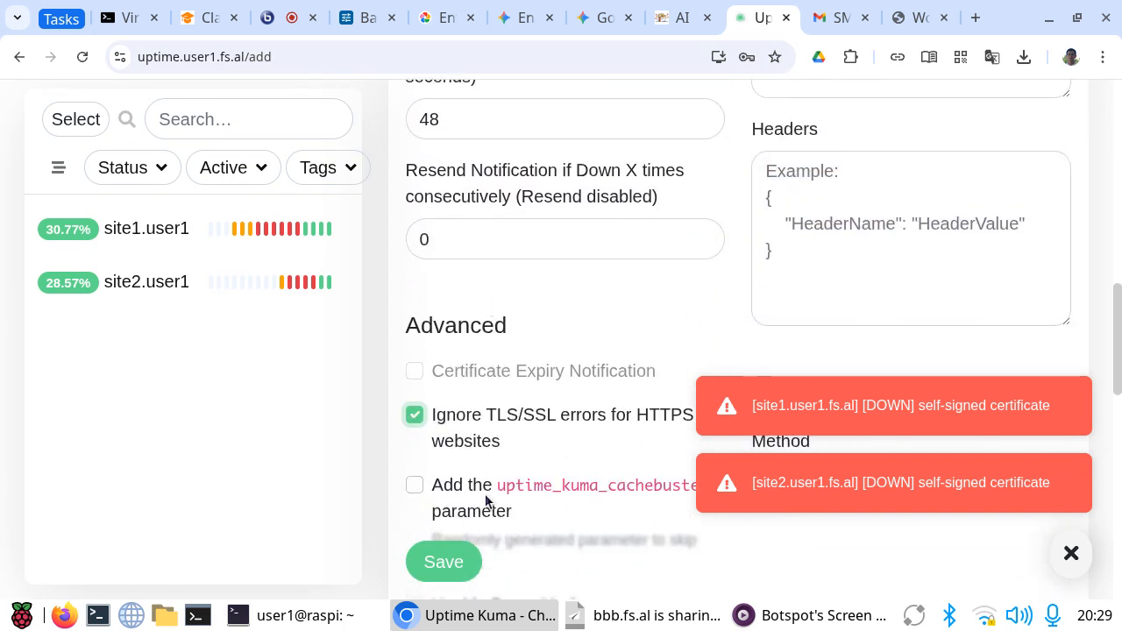
pyautogui.click(444, 559)
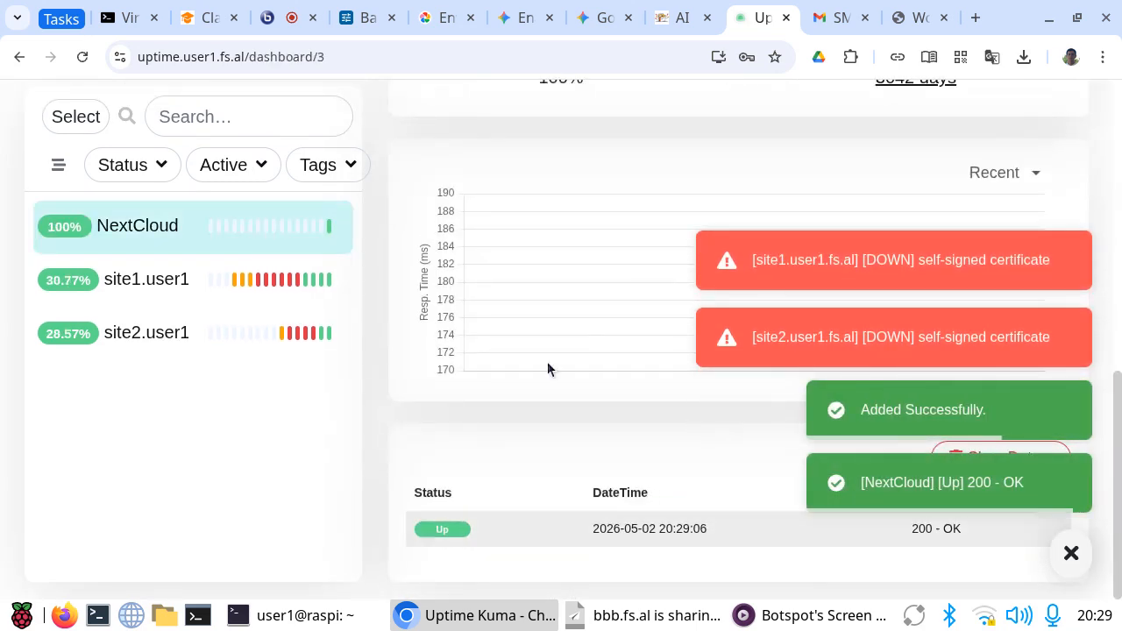
# Step: Delete the four unread Uptime up/down notification emails from the Gmail inbox and return to Uptime Kuma
pyautogui.click(820, 21)
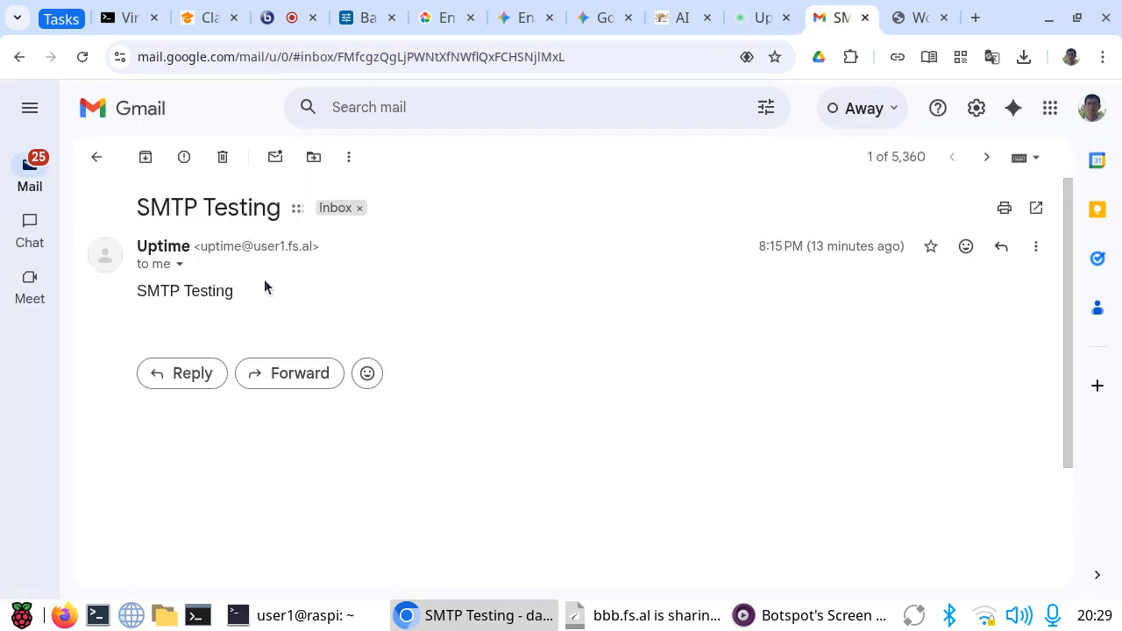
pyautogui.click(94, 161)
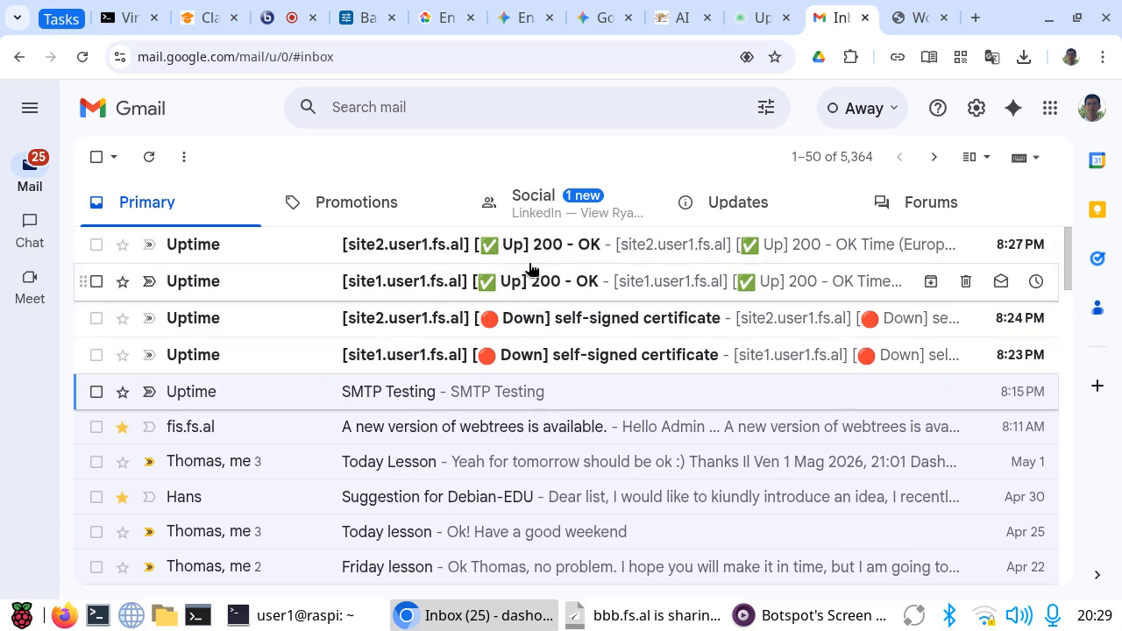
pyautogui.click(96, 355)
pyautogui.click(96, 318)
pyautogui.click(96, 281)
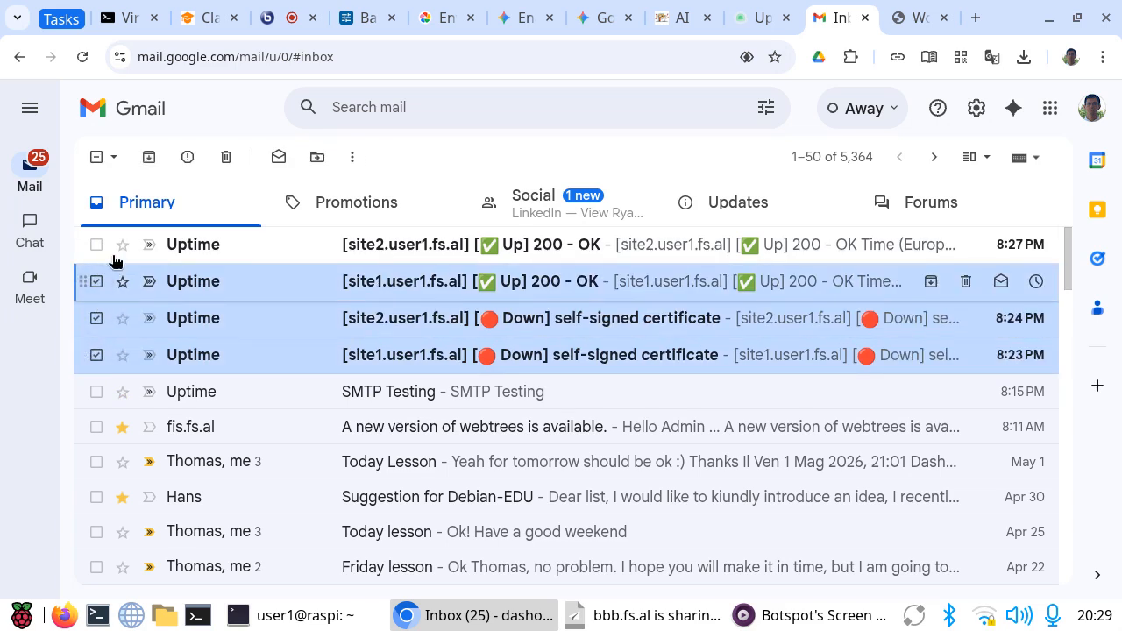
pyautogui.click(96, 245)
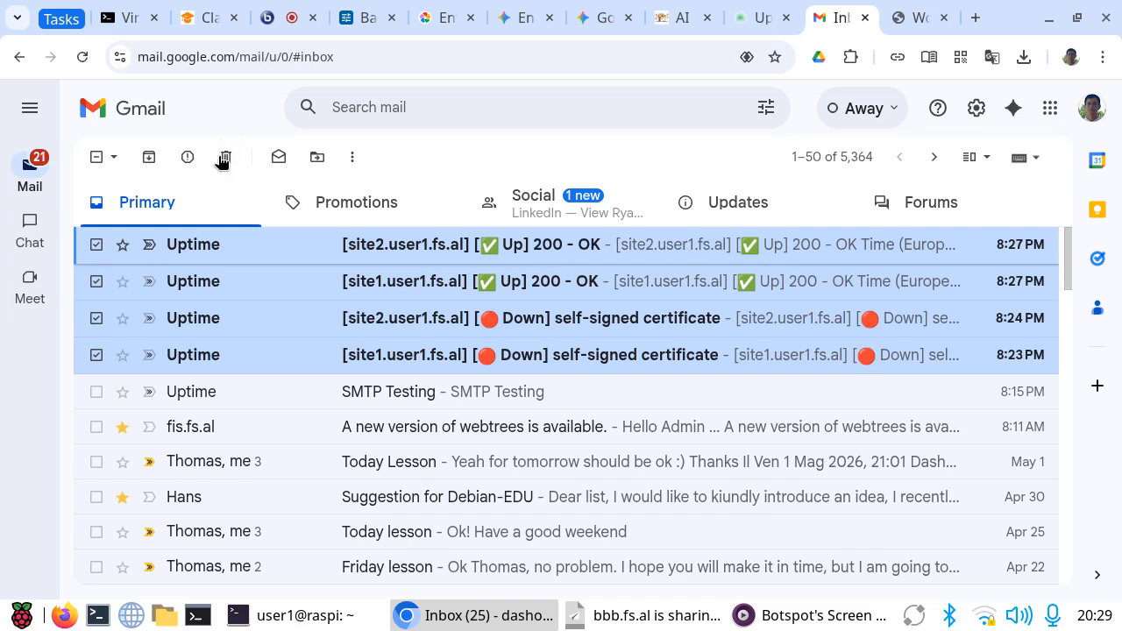
pyautogui.click(224, 157)
pyautogui.click(765, 16)
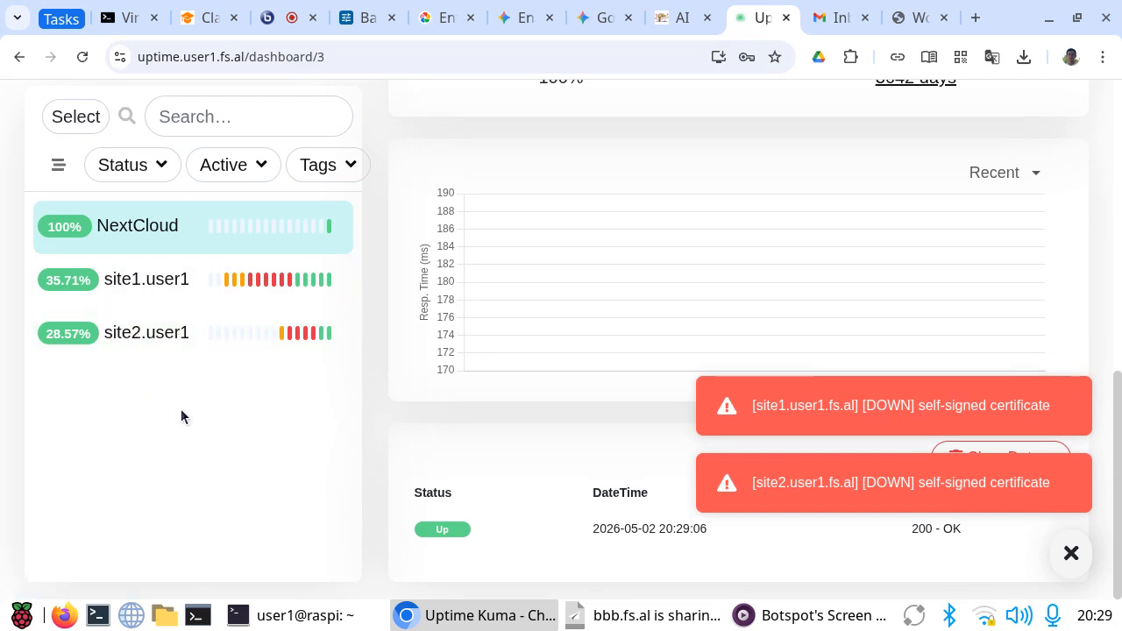
# Step: Switch to the server terminal, list /var/ds and change into the wordpress1 directory
pyautogui.hotkey('alt', 'Tab')
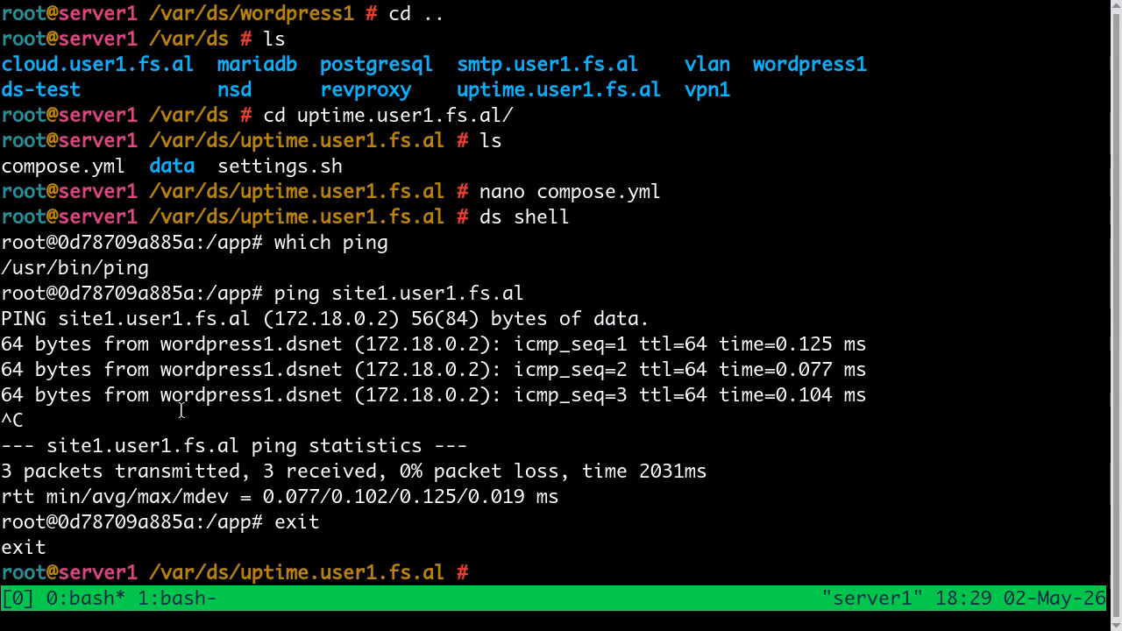
pyautogui.write('cd ..')
pyautogui.press('Return')
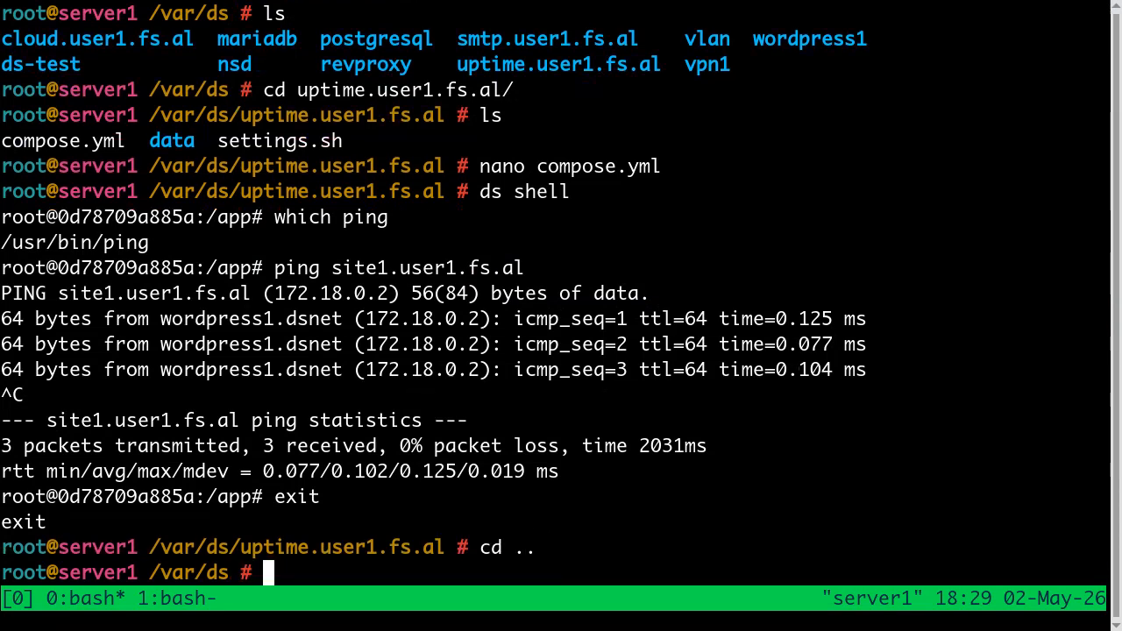
pyautogui.write('ls')
pyautogui.press('Return')
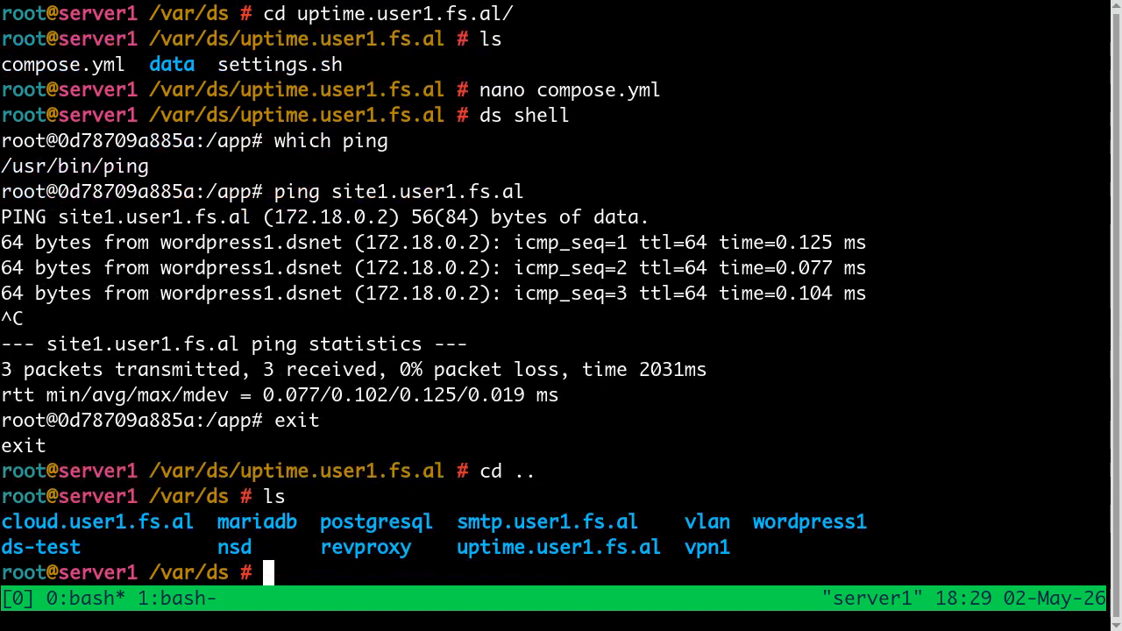
pyautogui.write('cd wo')
pyautogui.press('Tab')
pyautogui.press('Return')
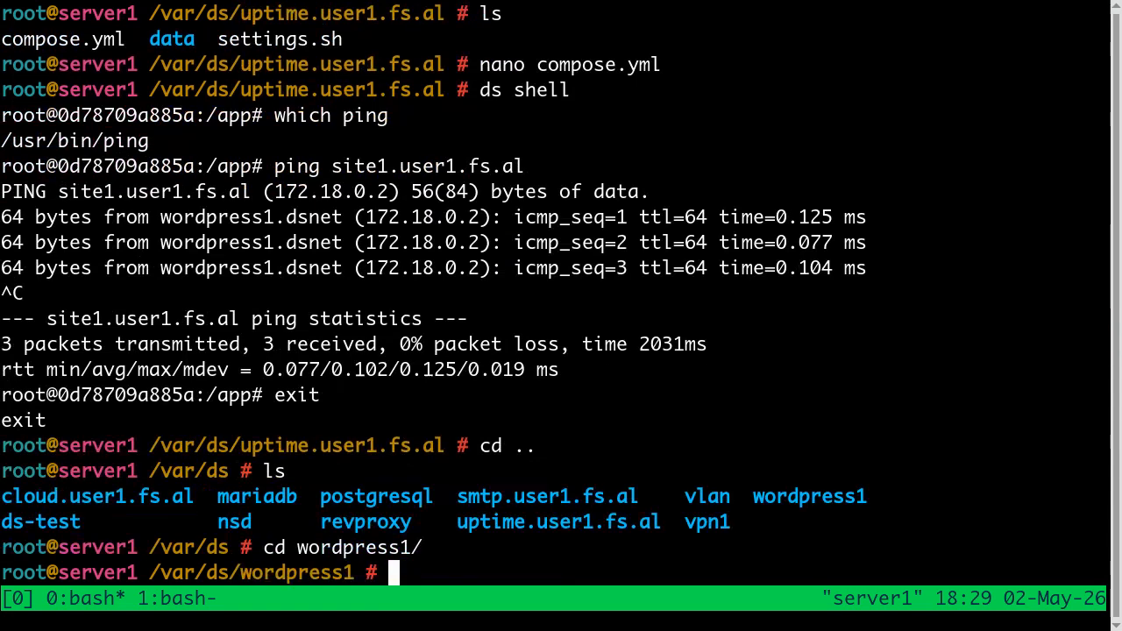
# Step: List the wordpress1 directory and stop its container with ds stop
pyautogui.write('ls')
pyautogui.press('Return')
pyautogui.write('ds')
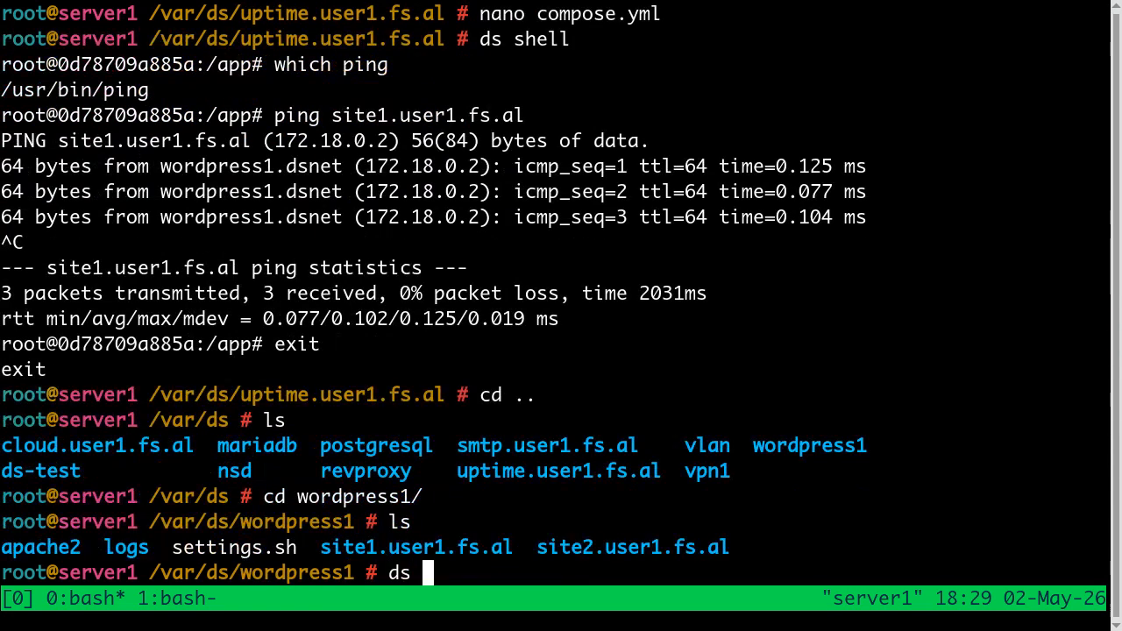
pyautogui.write(' stop')
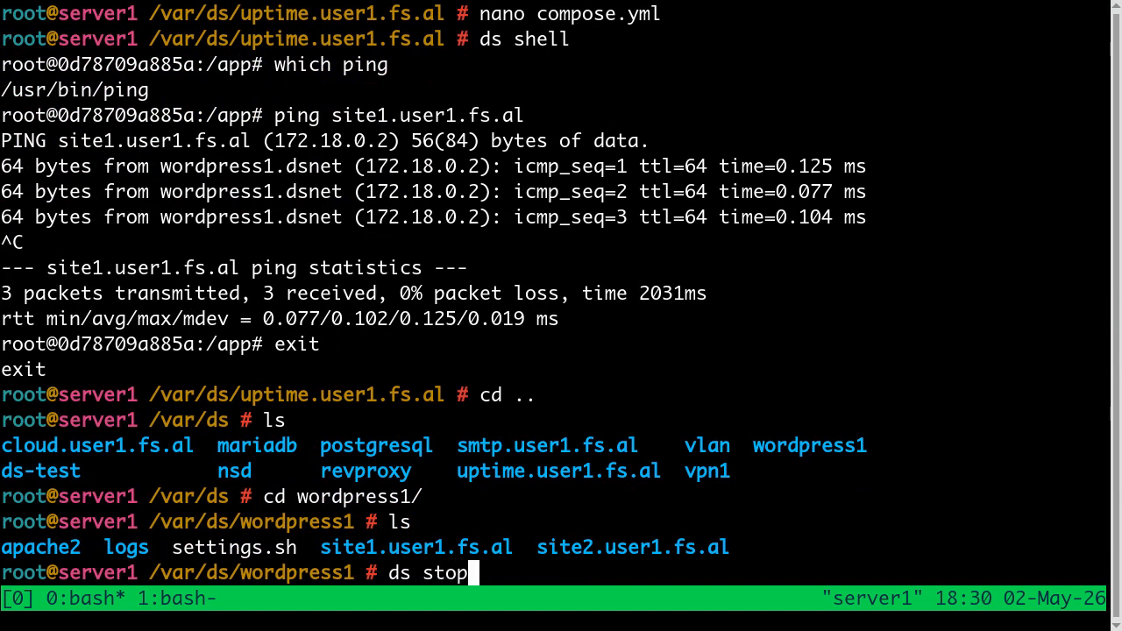
pyautogui.press('Return')
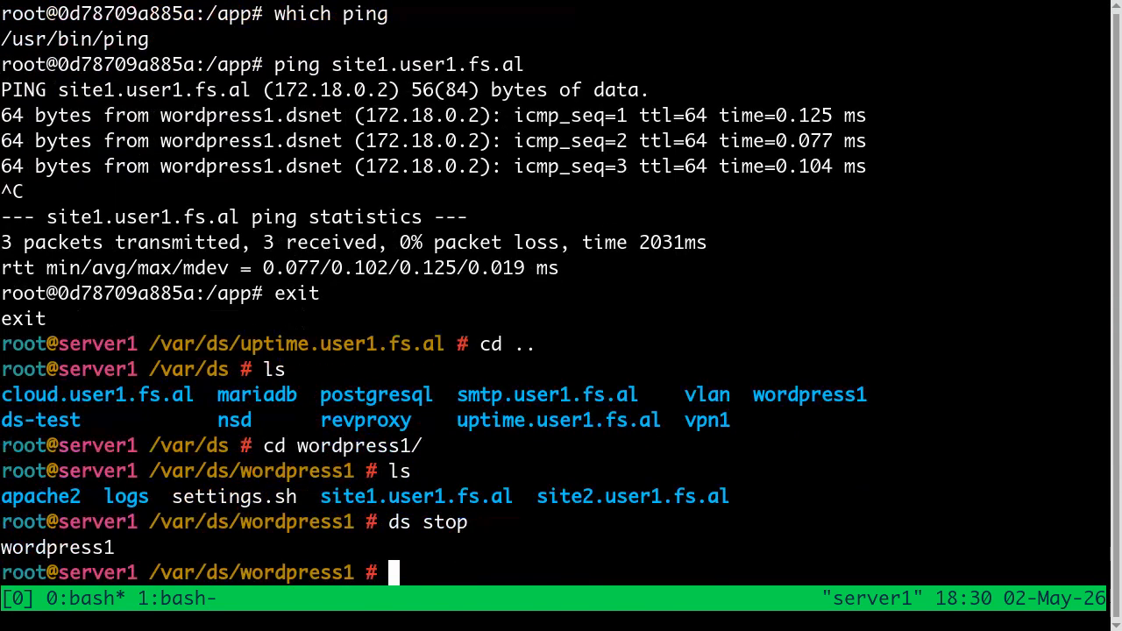
# Step: Switch back to the browser, reload the WordPress Site 1 page and select its address for reuse
pyautogui.hotkey('alt', 'Tab')
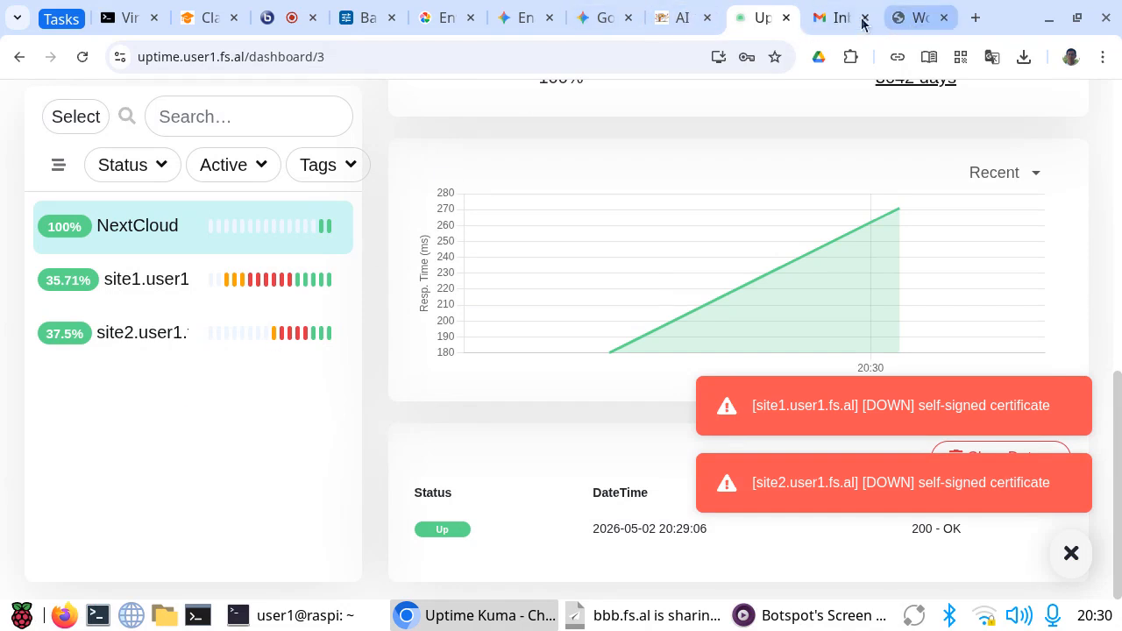
pyautogui.click(907, 28)
pyautogui.click(85, 57)
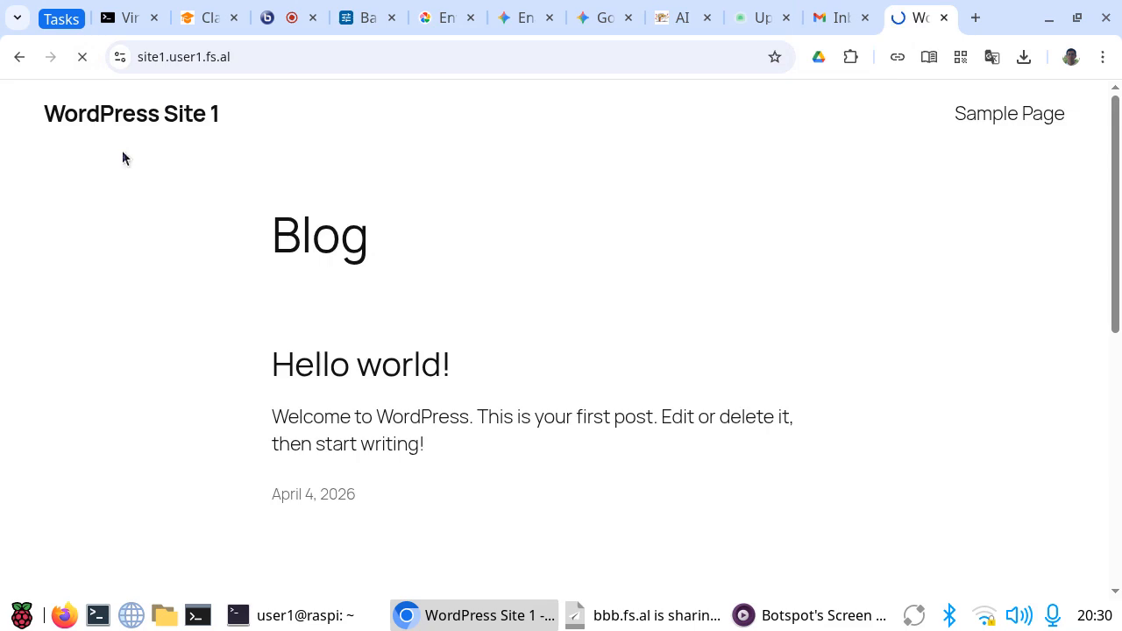
pyautogui.click(235, 54)
pyautogui.hotkey('ctrl', 'c')
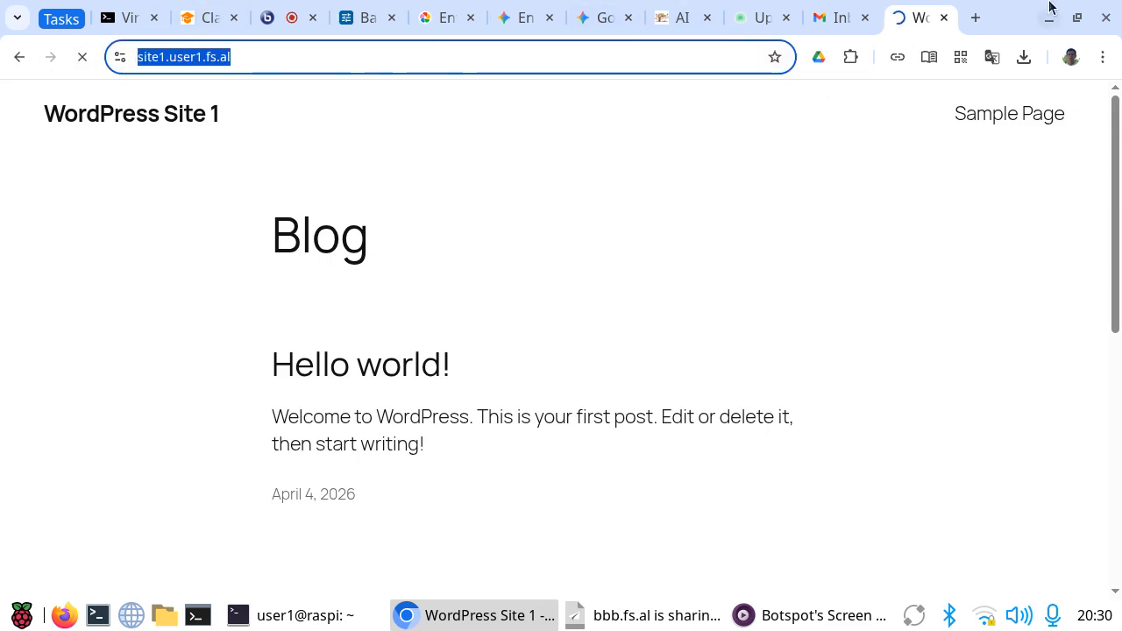
pyautogui.click(974, 19)
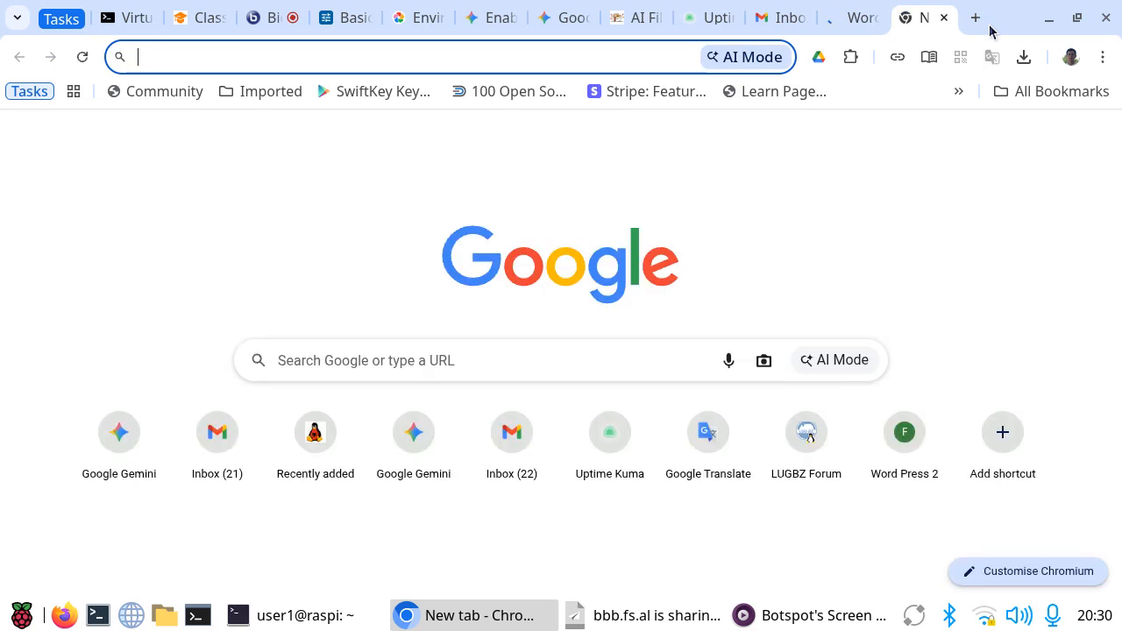
pyautogui.hotkey('ctrl', 'v')
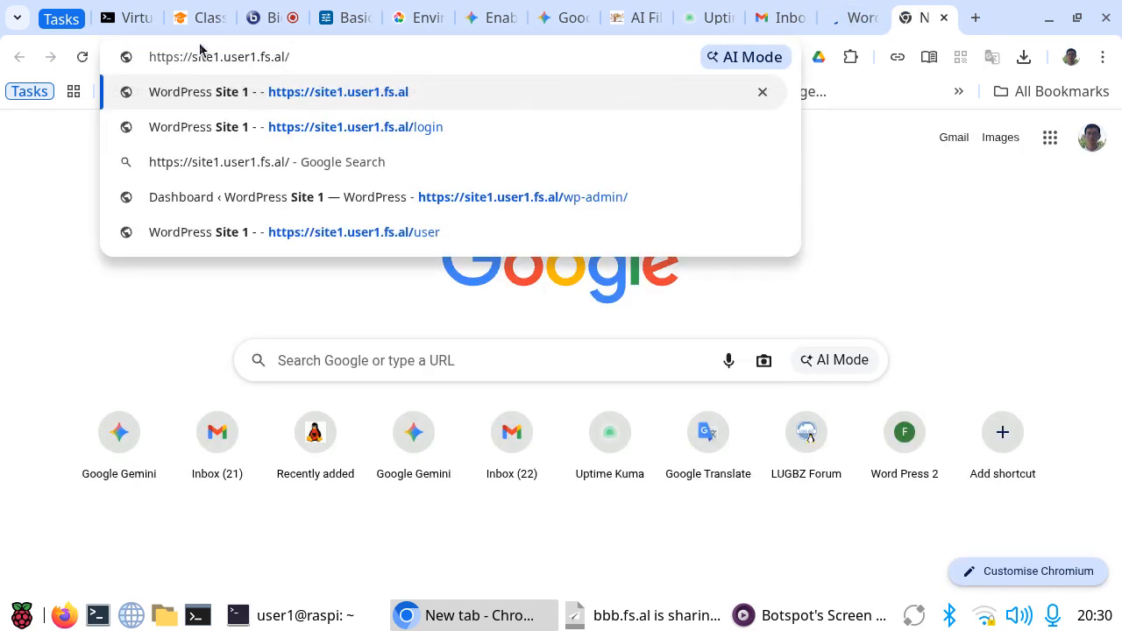
pyautogui.press('BackSpace')
pyautogui.write('2')
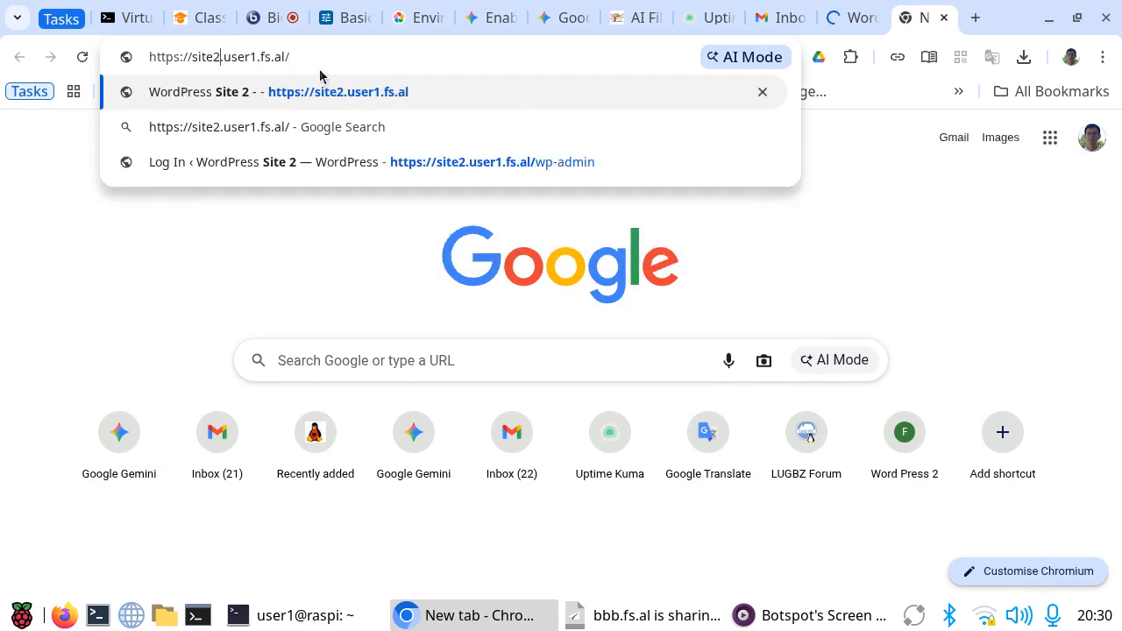
pyautogui.press('Return')
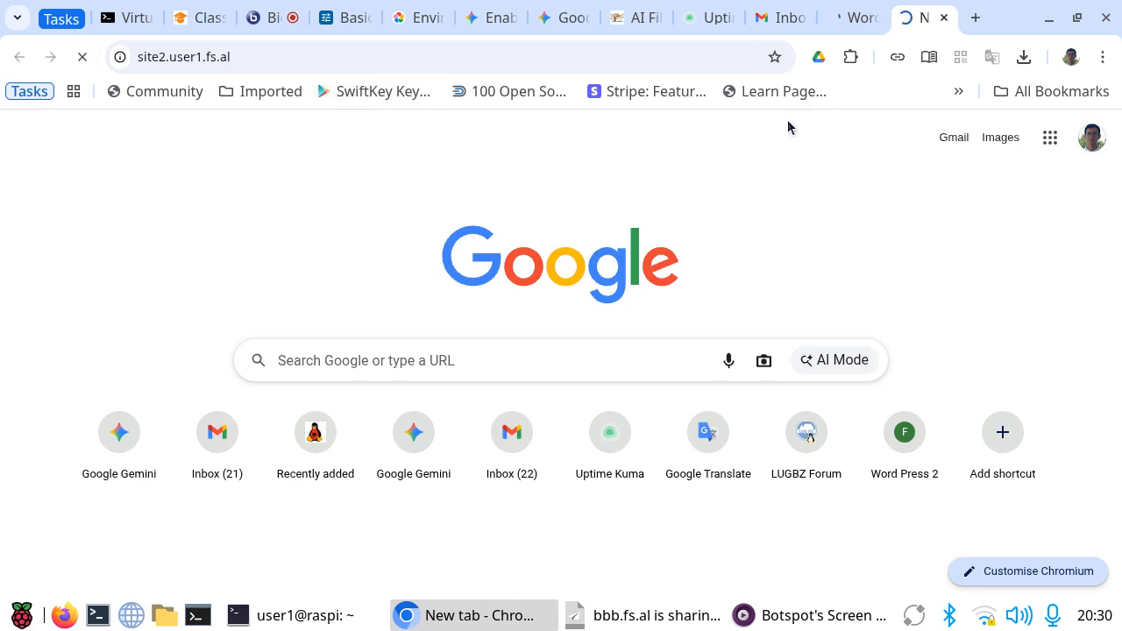
pyautogui.click(707, 18)
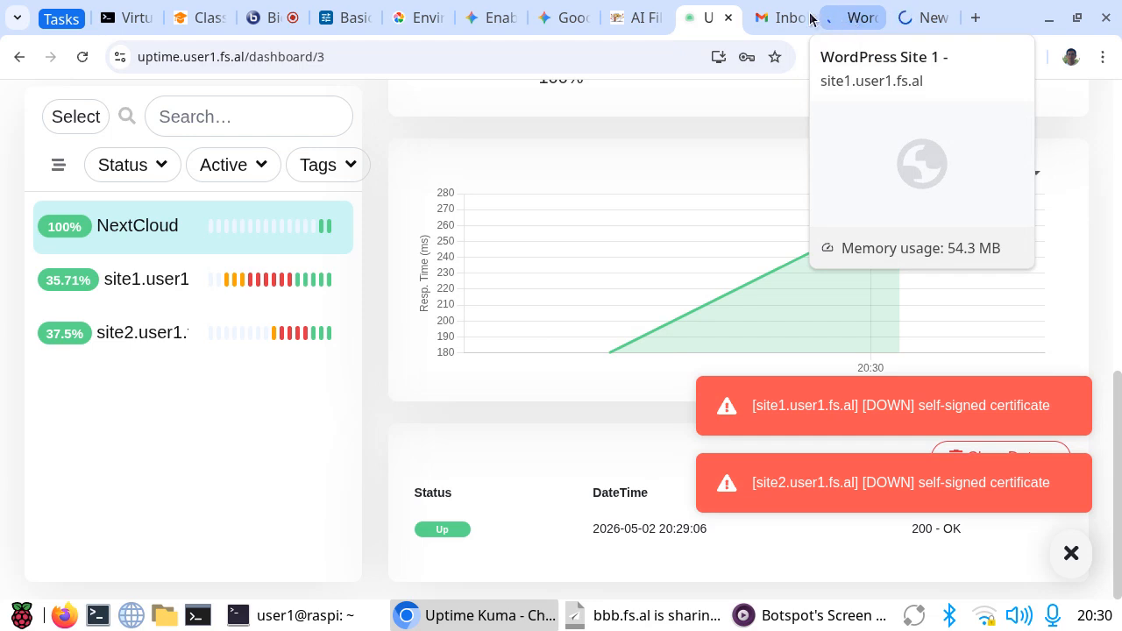
# Step: Check how the site1.user1.fs.al and site2.user1.fs.al pages load, and return to the Uptime Kuma dashboard
pyautogui.click(856, 18)
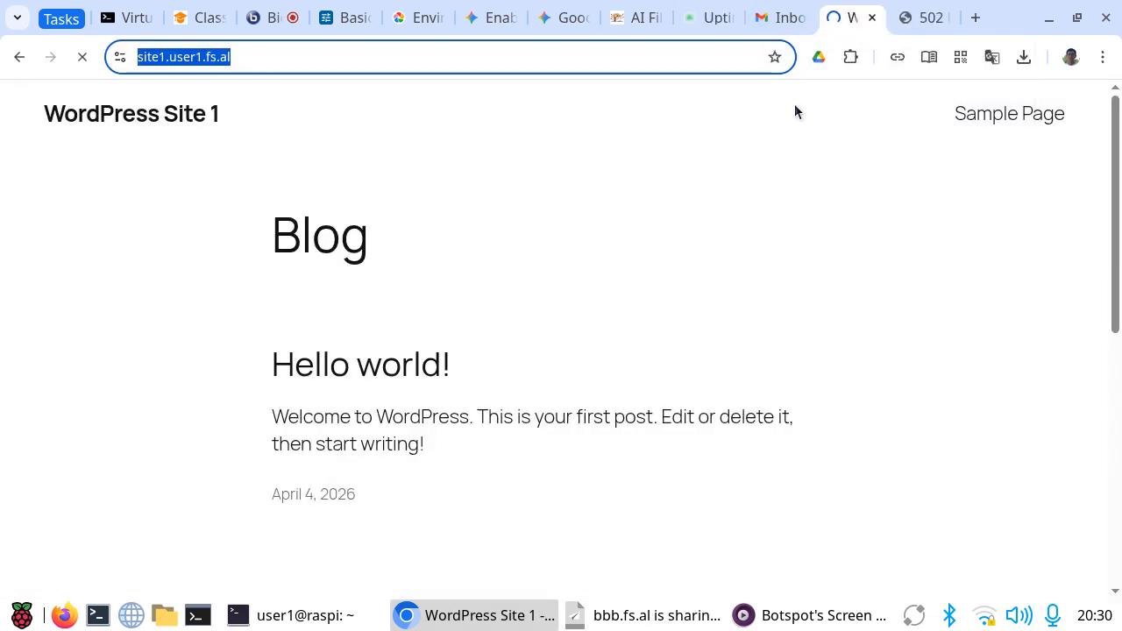
pyautogui.click(921, 26)
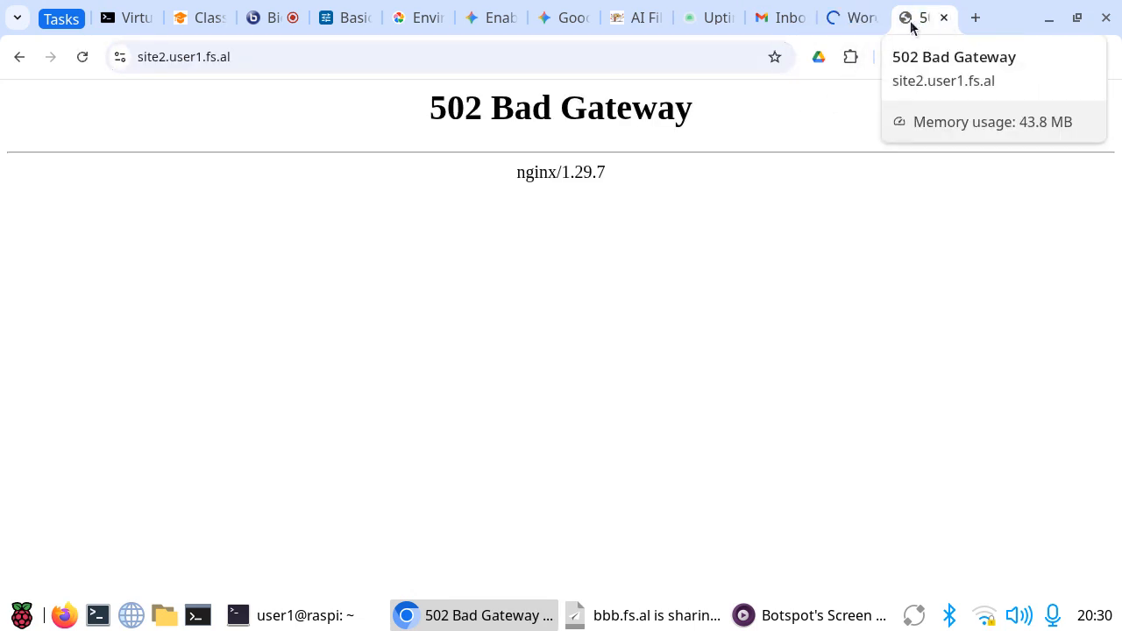
pyautogui.click(858, 24)
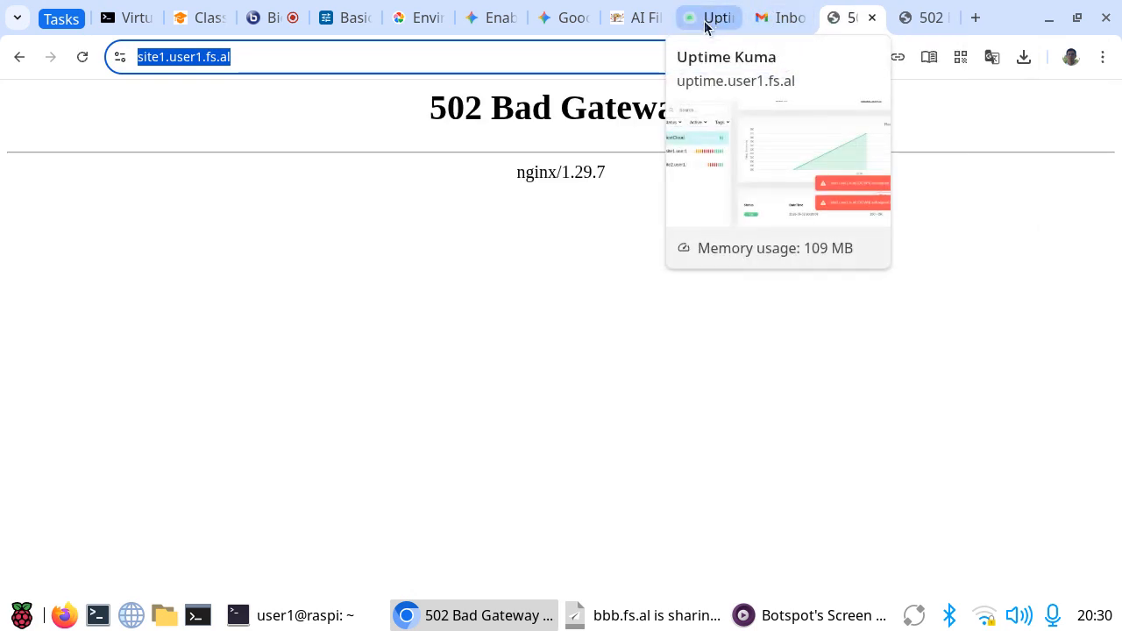
pyautogui.click(707, 19)
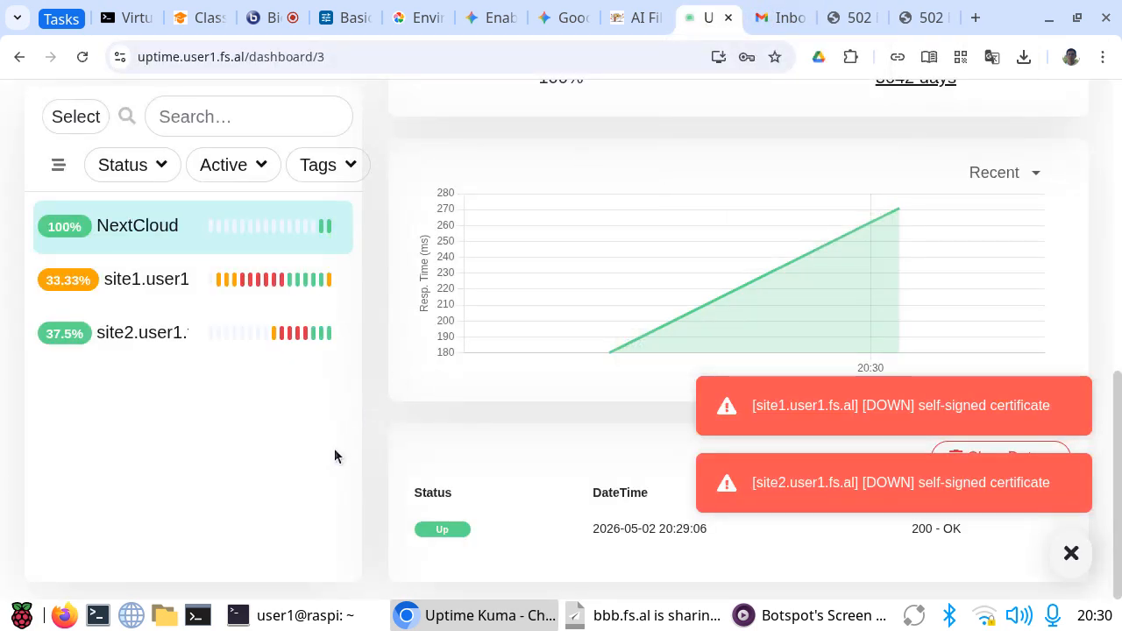
# Step: Check the latest site1 heartbeat and look in the Gmail inbox for an outage notification
pyautogui.moveTo(331, 289)
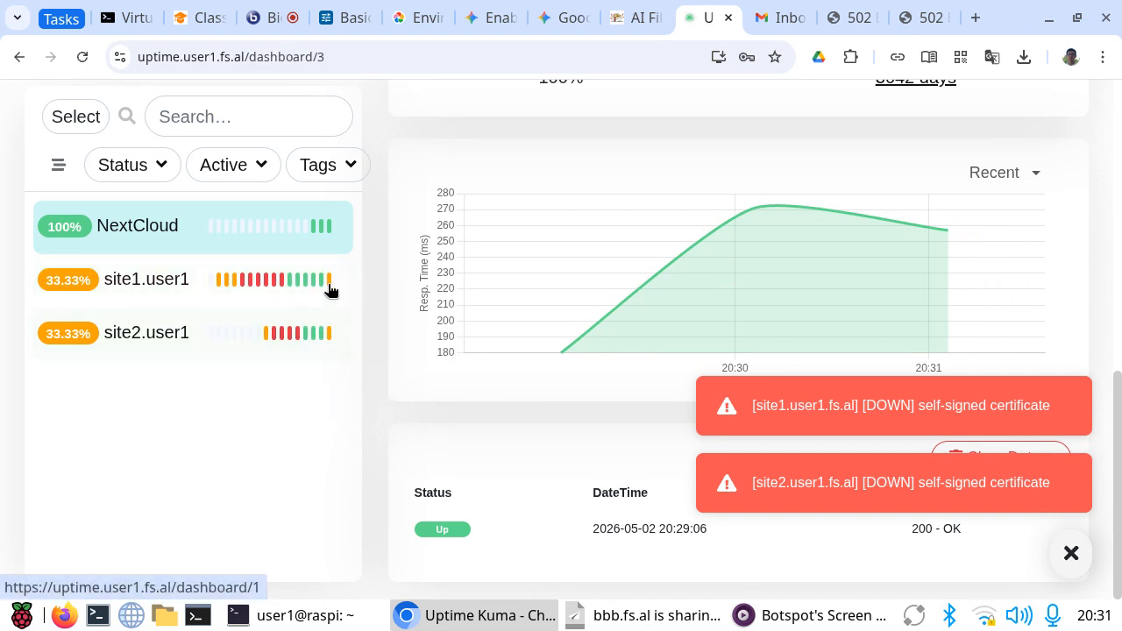
pyautogui.click(780, 17)
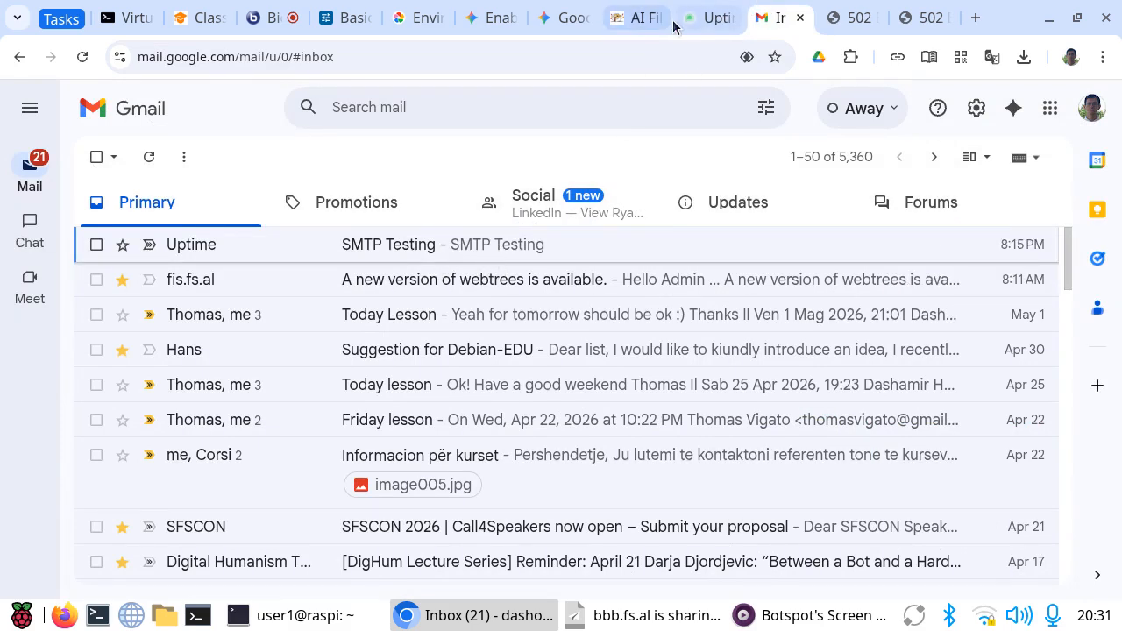
pyautogui.click(709, 18)
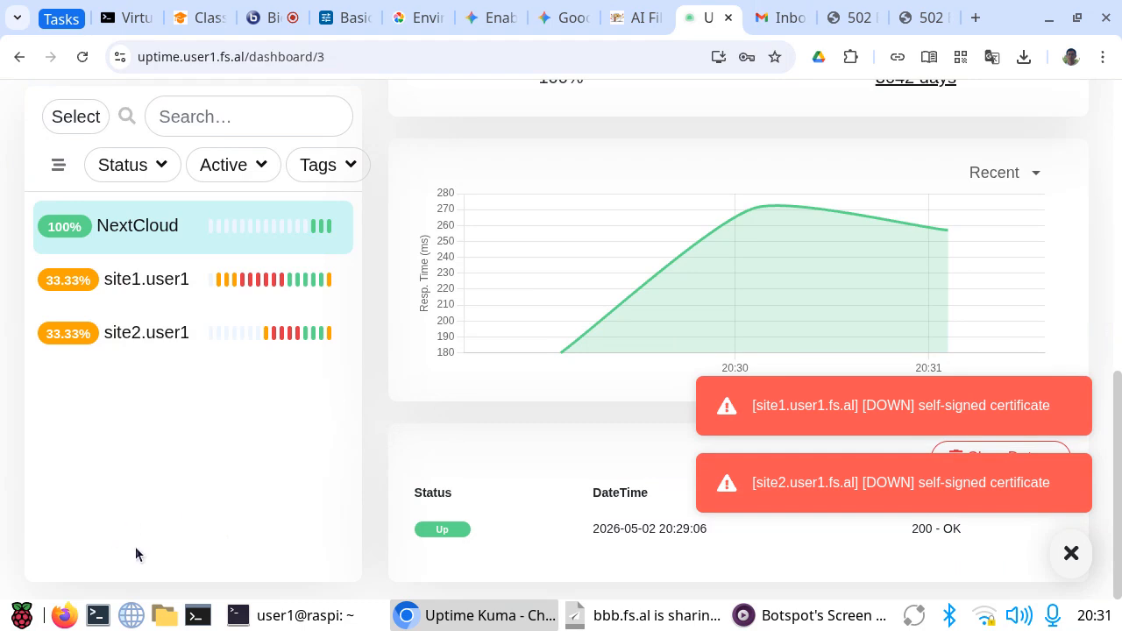
# Step: Examine the site1 and site2 monitors, including site2's recent heartbeats and event history
pyautogui.click(116, 299)
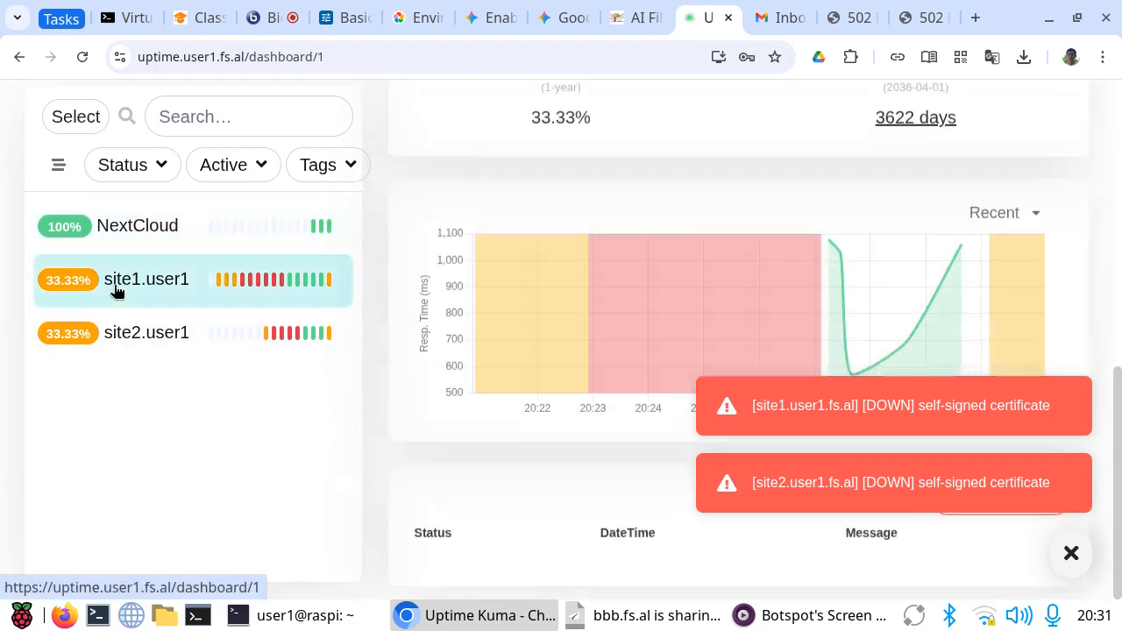
pyautogui.click(128, 349)
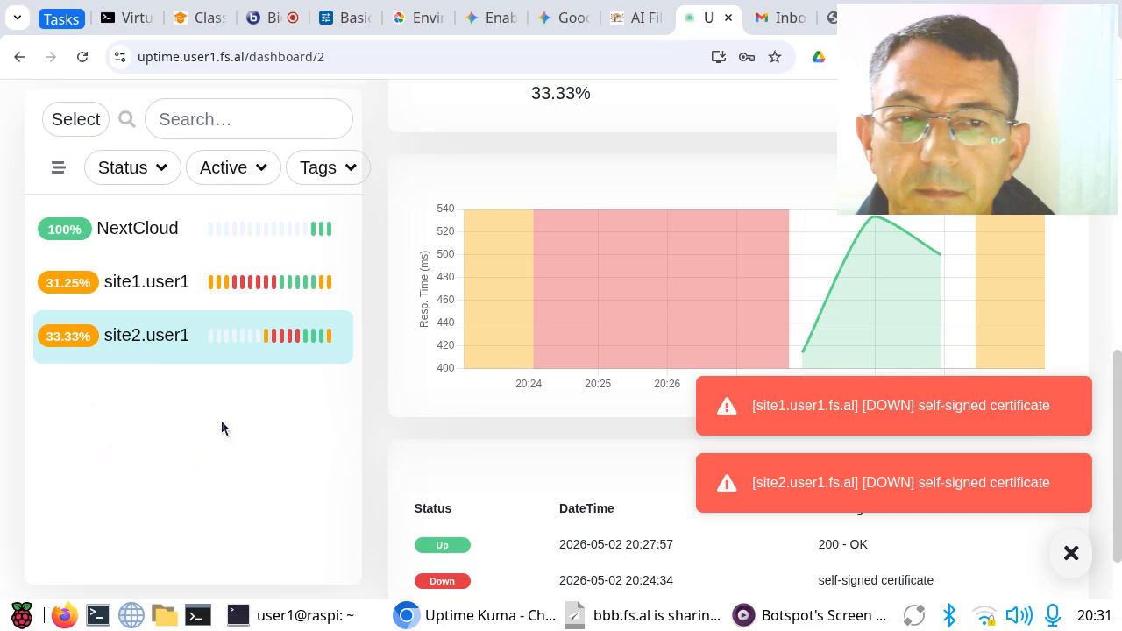
pyautogui.moveTo(1009, 128); pyautogui.dragTo(176, 505)
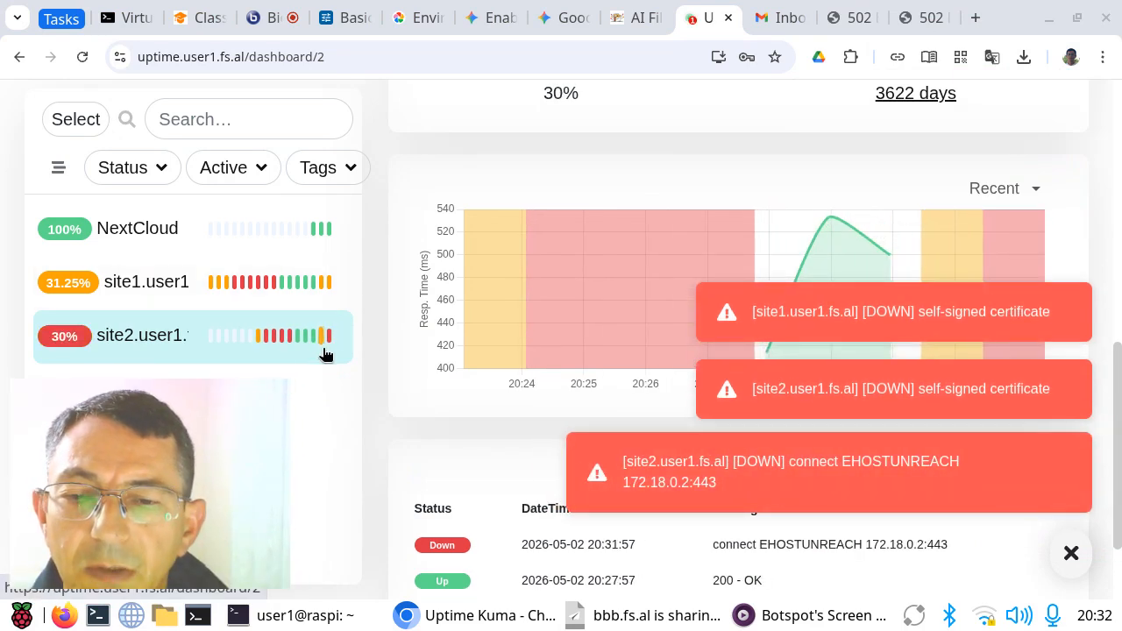
pyautogui.moveTo(329, 342)
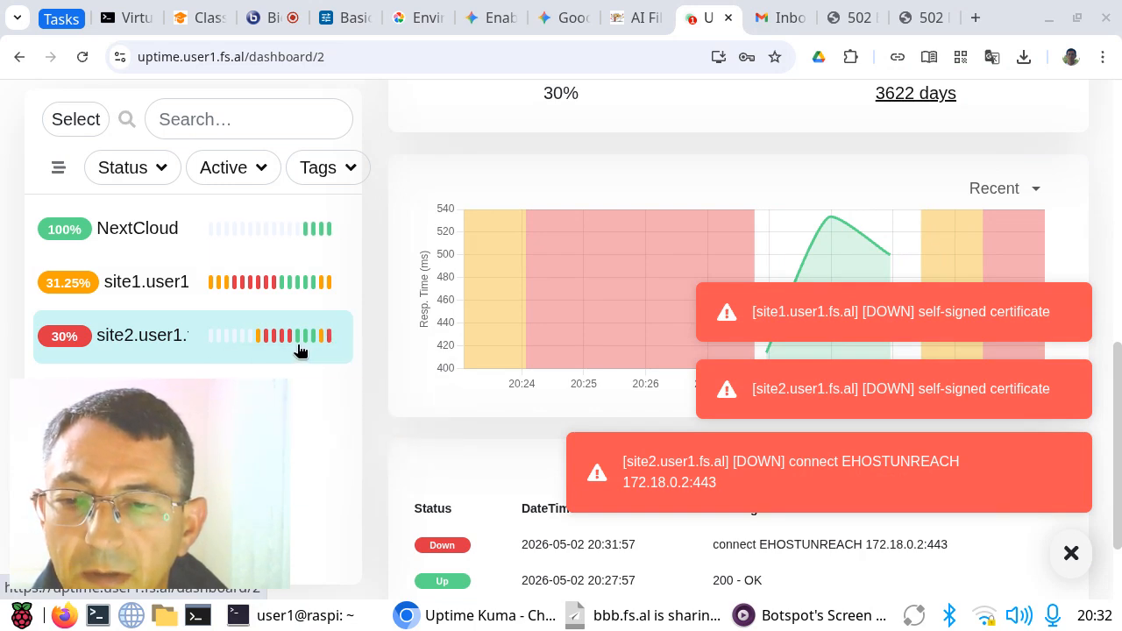
pyautogui.click(290, 348)
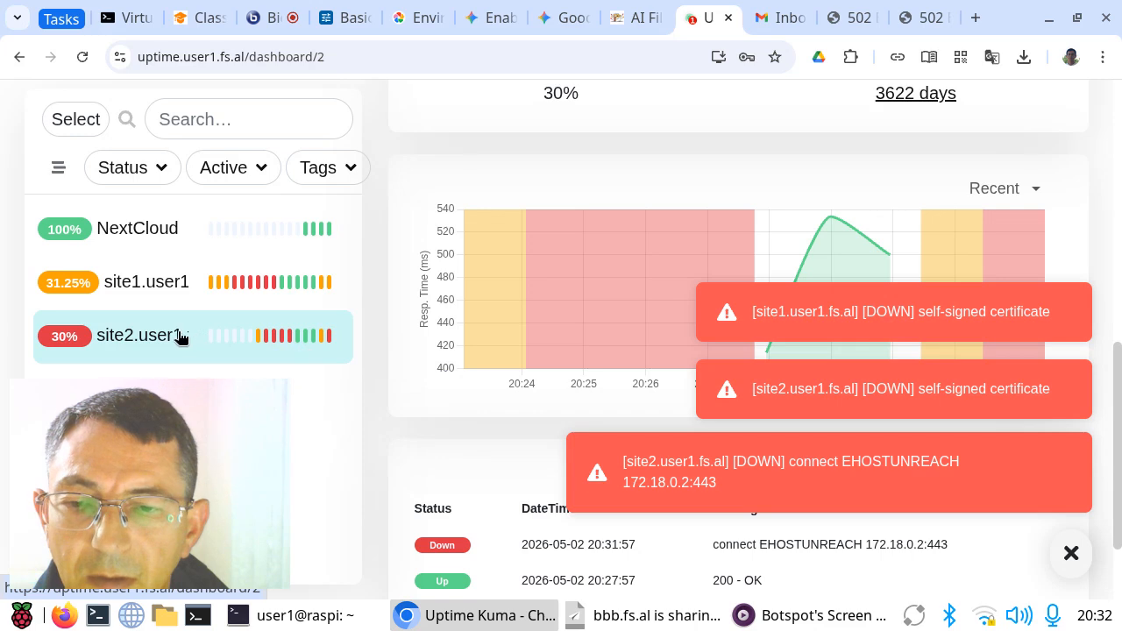
pyautogui.scroll(-1, 535, 314)
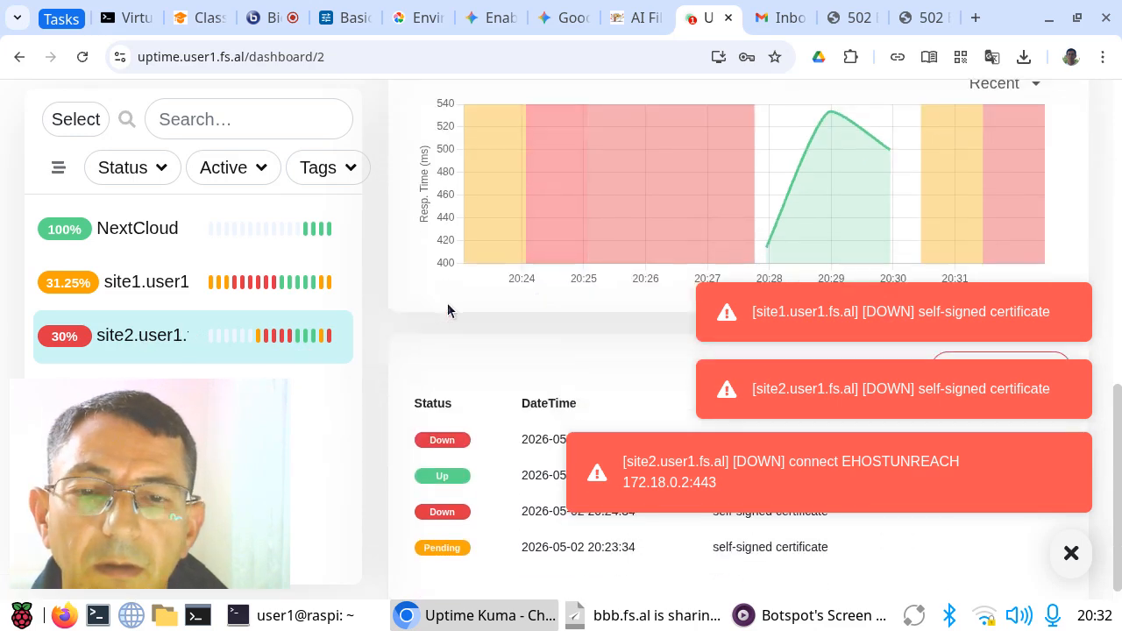
pyautogui.scroll(7, 461, 293)
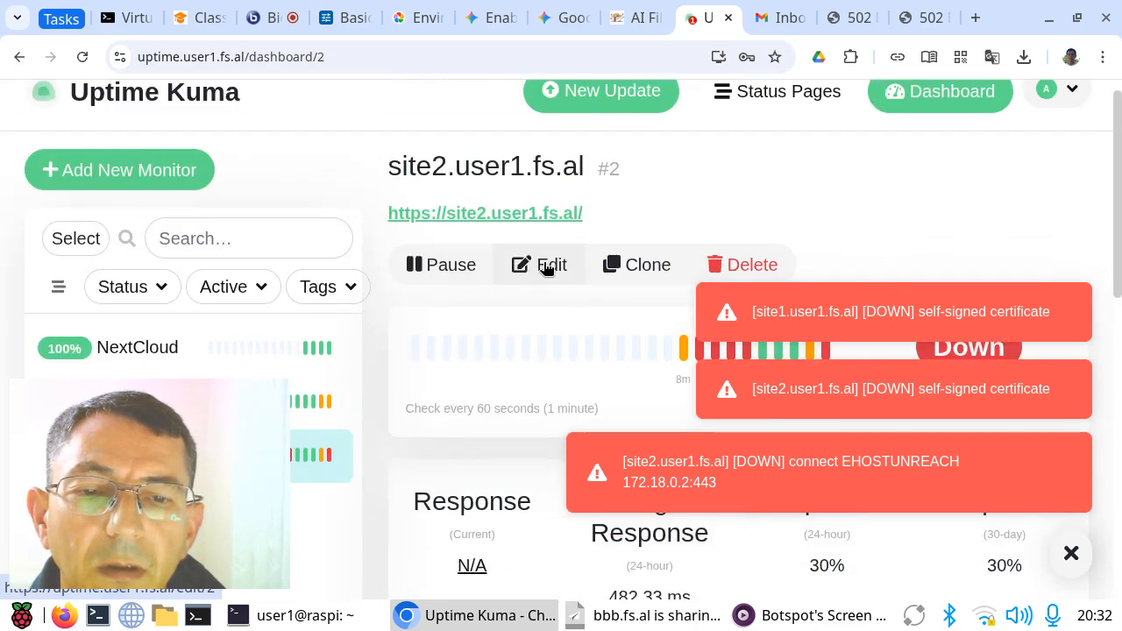
# Step: Open the site2 monitor for editing and review its heartbeat interval and retries settings
pyautogui.click(543, 263)
pyautogui.scroll(-5, 543, 260)
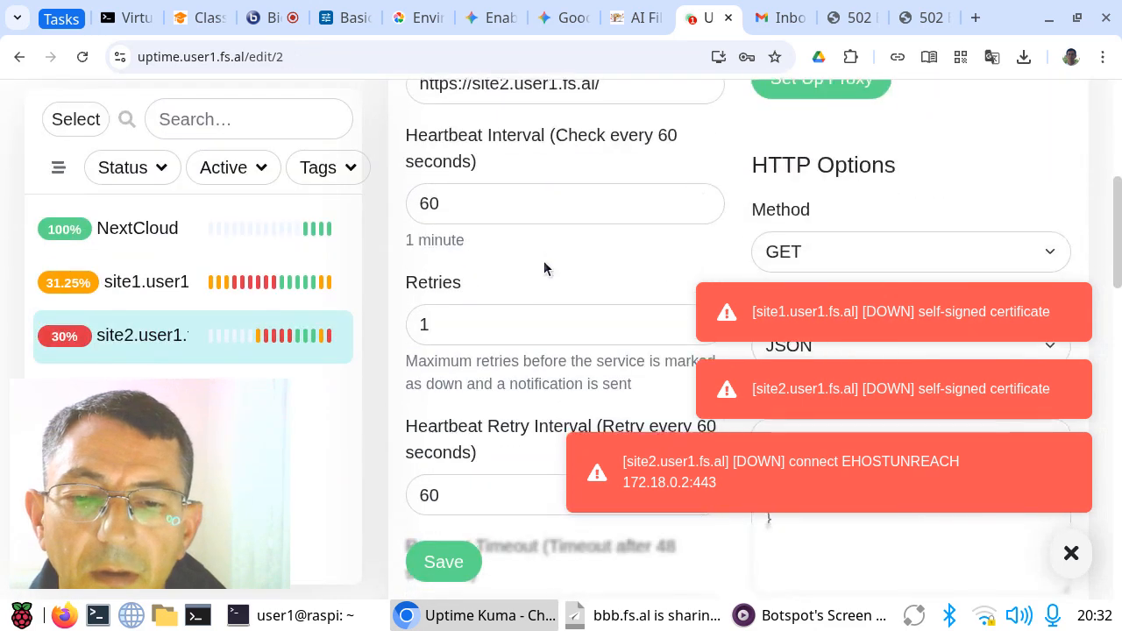
pyautogui.scroll(-1, 544, 268)
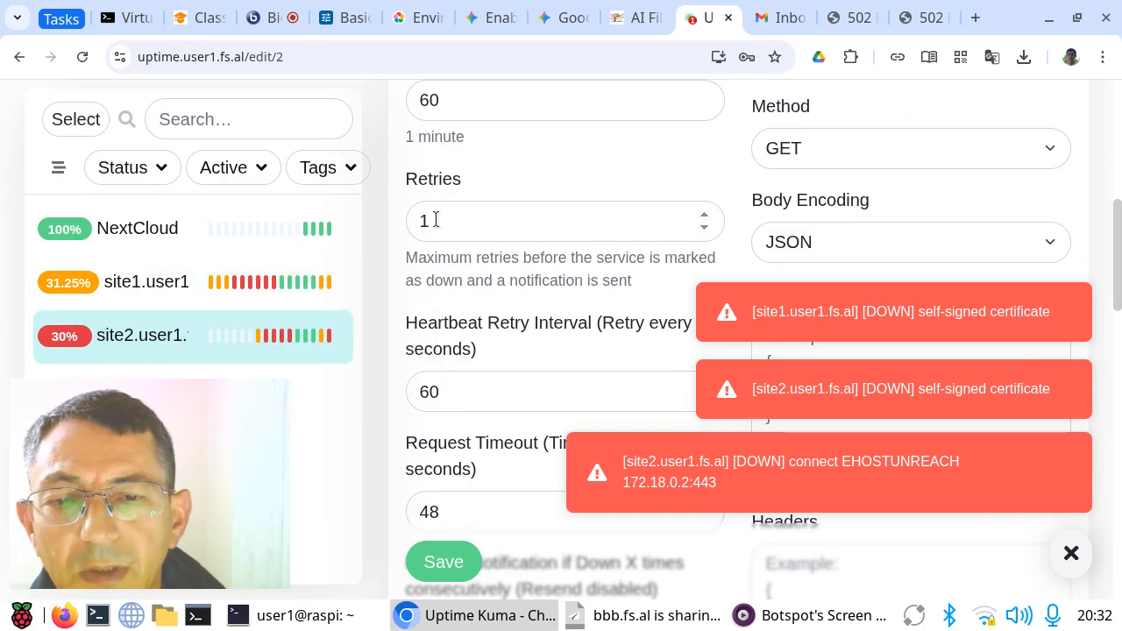
pyautogui.moveTo(322, 342)
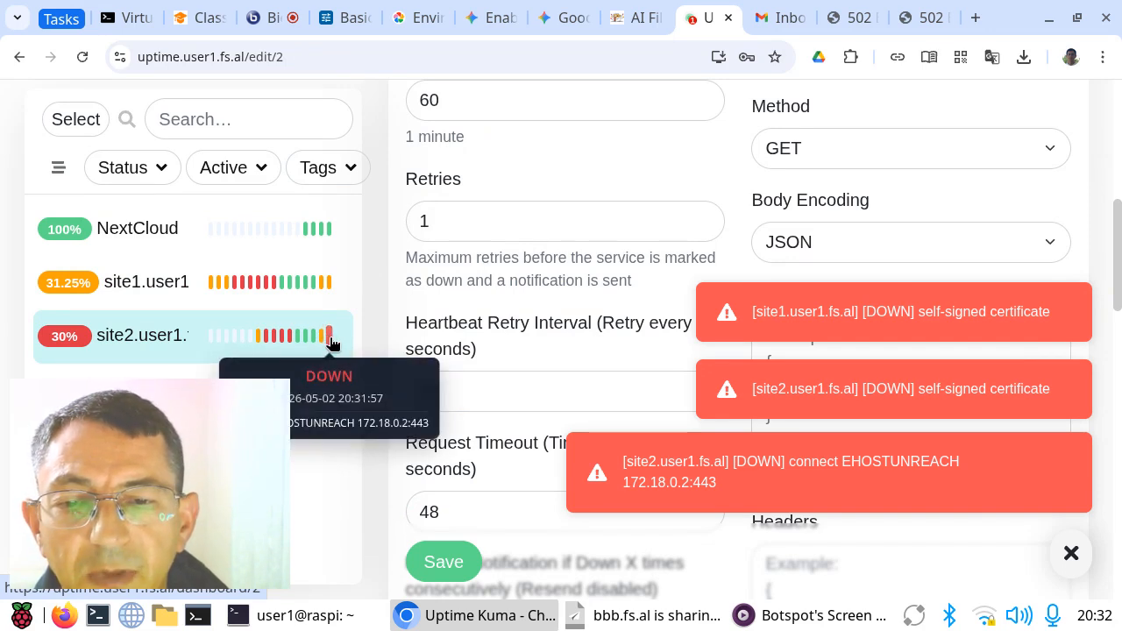
# Step: Read the site2 outage notification in Gmail, and return to the Uptime Kuma monitor form
pyautogui.click(777, 19)
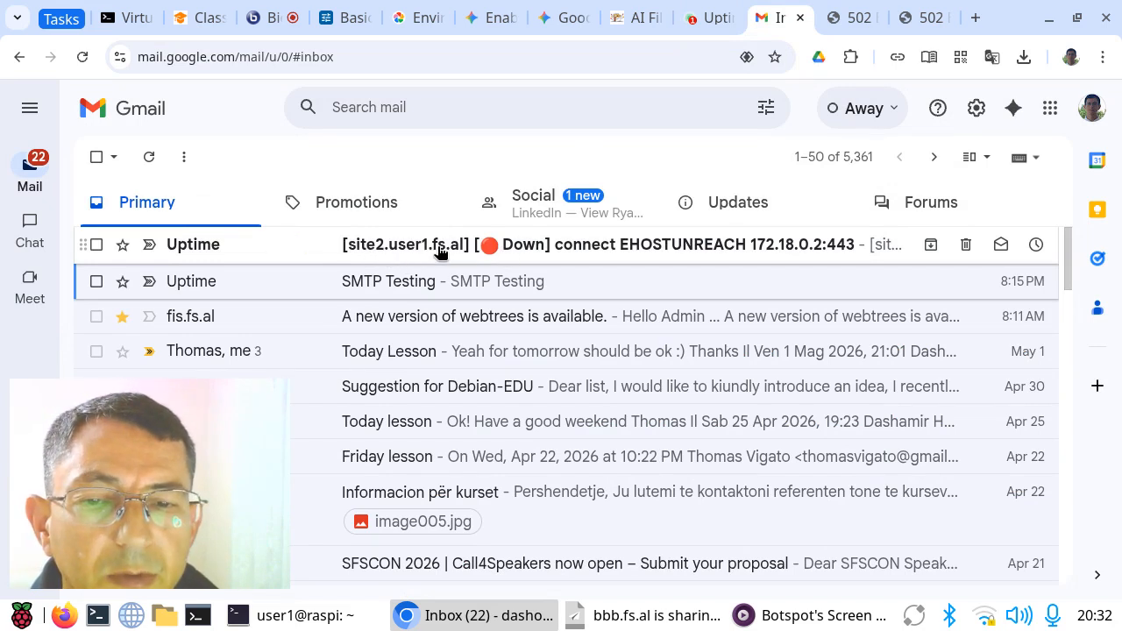
pyautogui.click(596, 255)
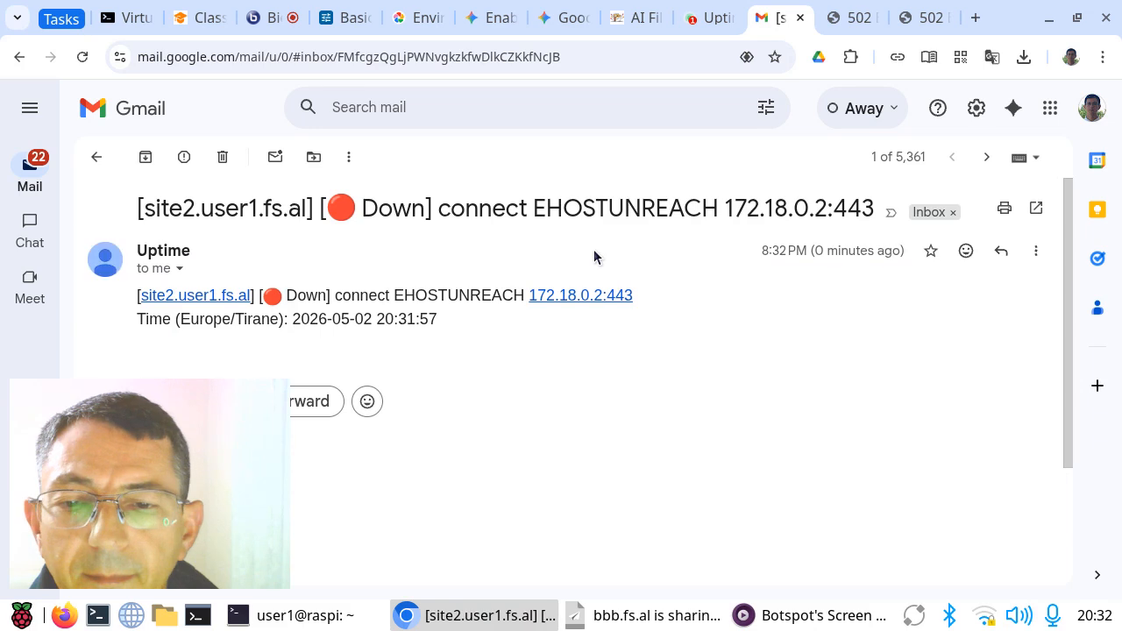
pyautogui.click(104, 162)
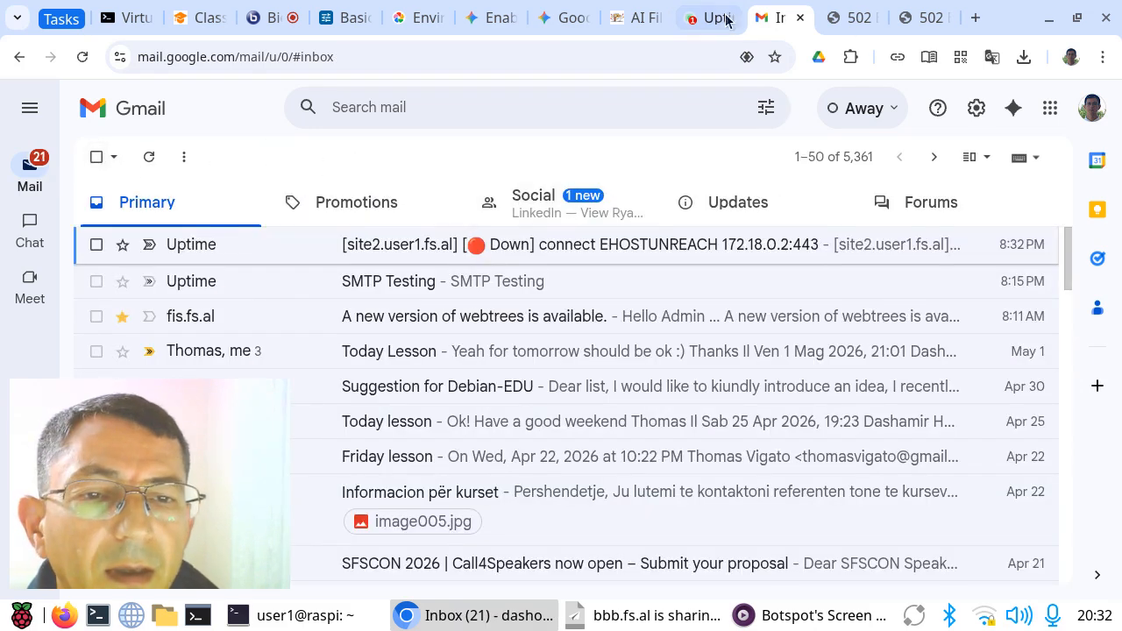
pyautogui.click(710, 18)
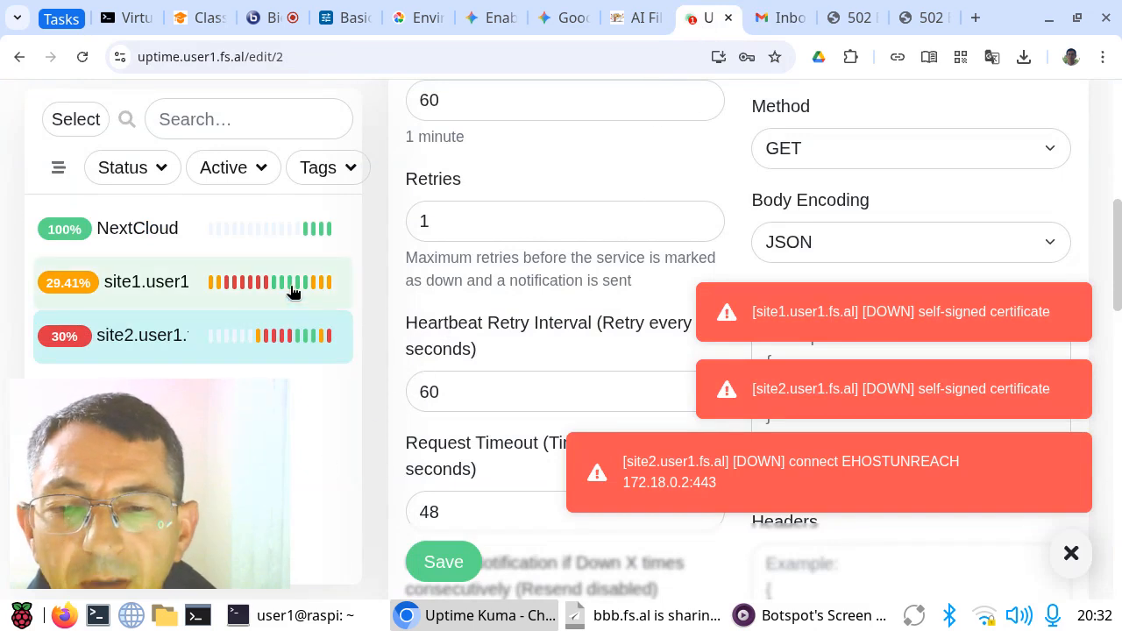
# Step: Check site1's heartbeats and its outage notification in Gmail, comparing the reported error with the site1 page
pyautogui.moveTo(315, 292)
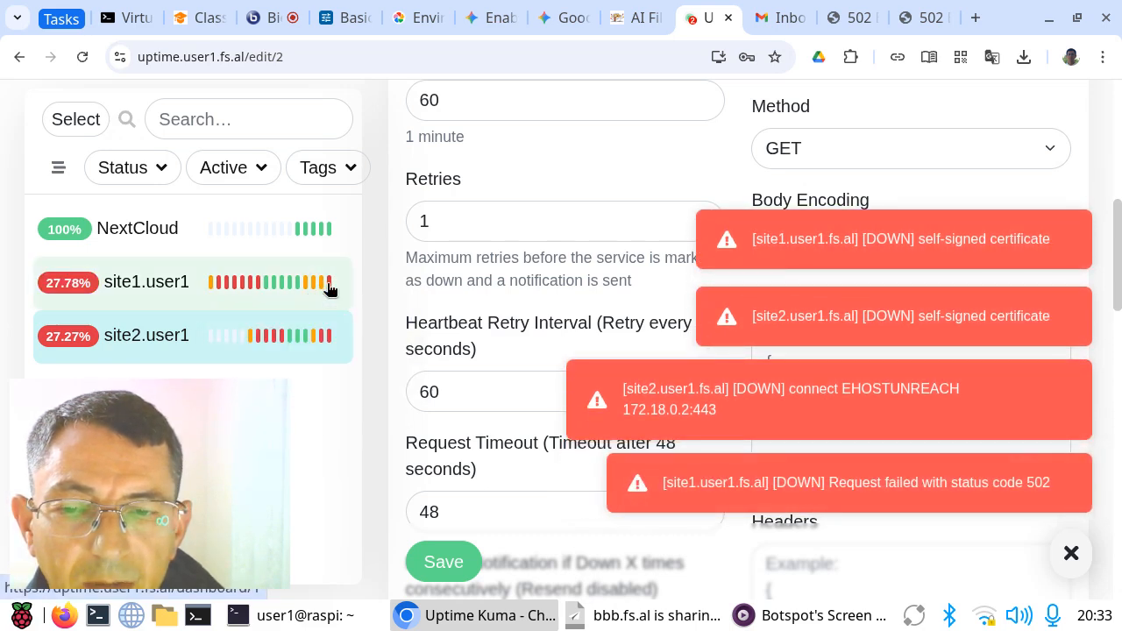
pyautogui.click(766, 21)
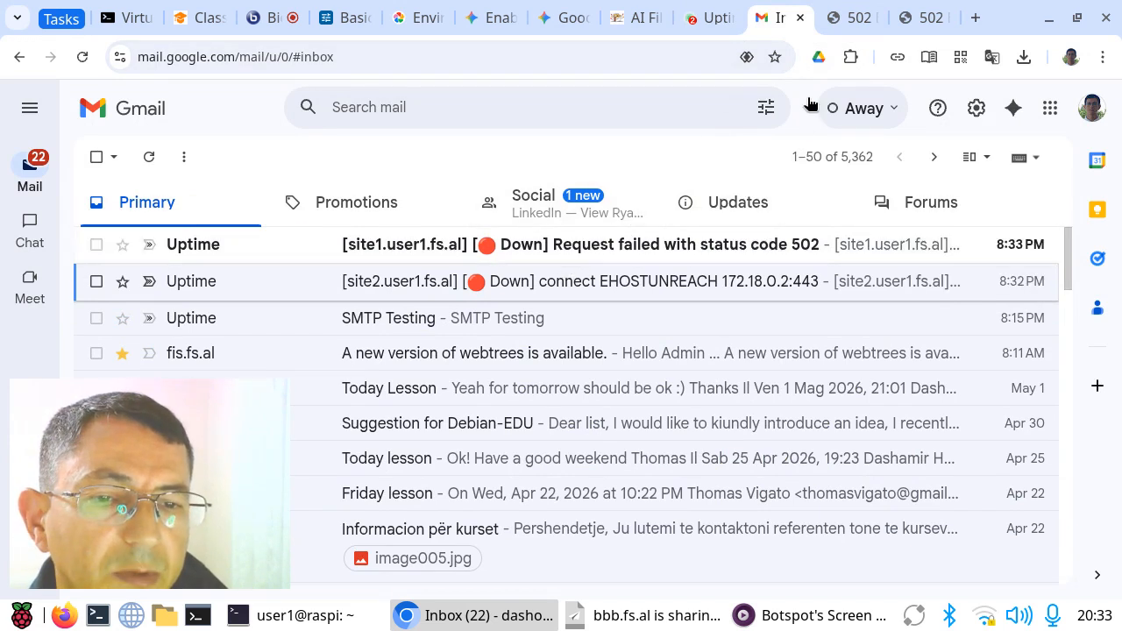
pyautogui.click(852, 17)
pyautogui.moveTo(424, 122); pyautogui.dragTo(704, 114)
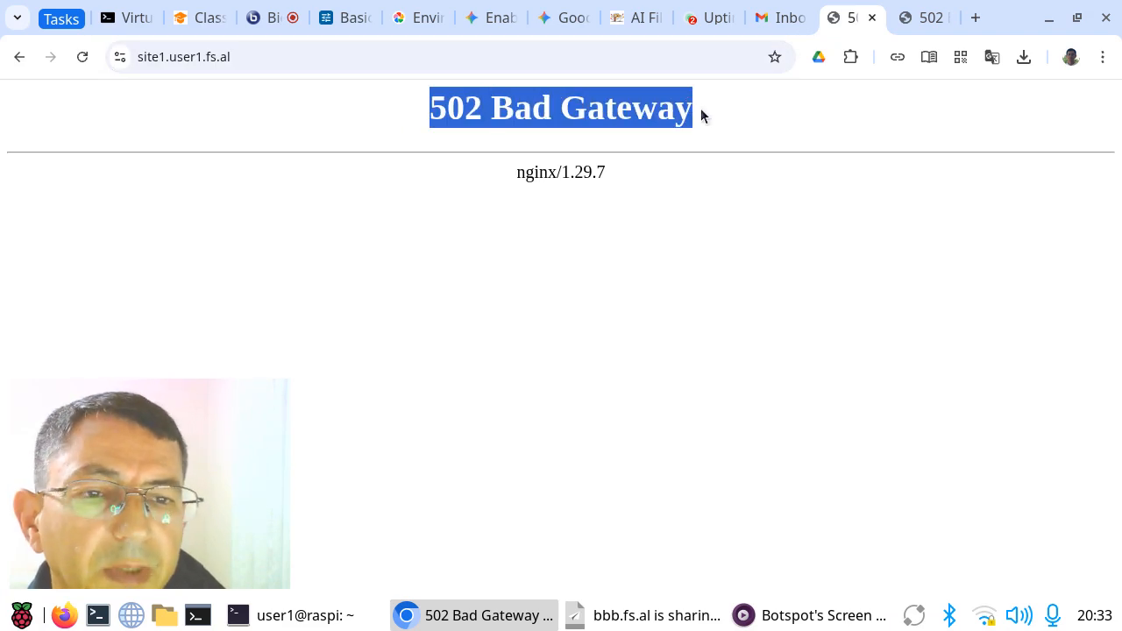
pyautogui.click(701, 108)
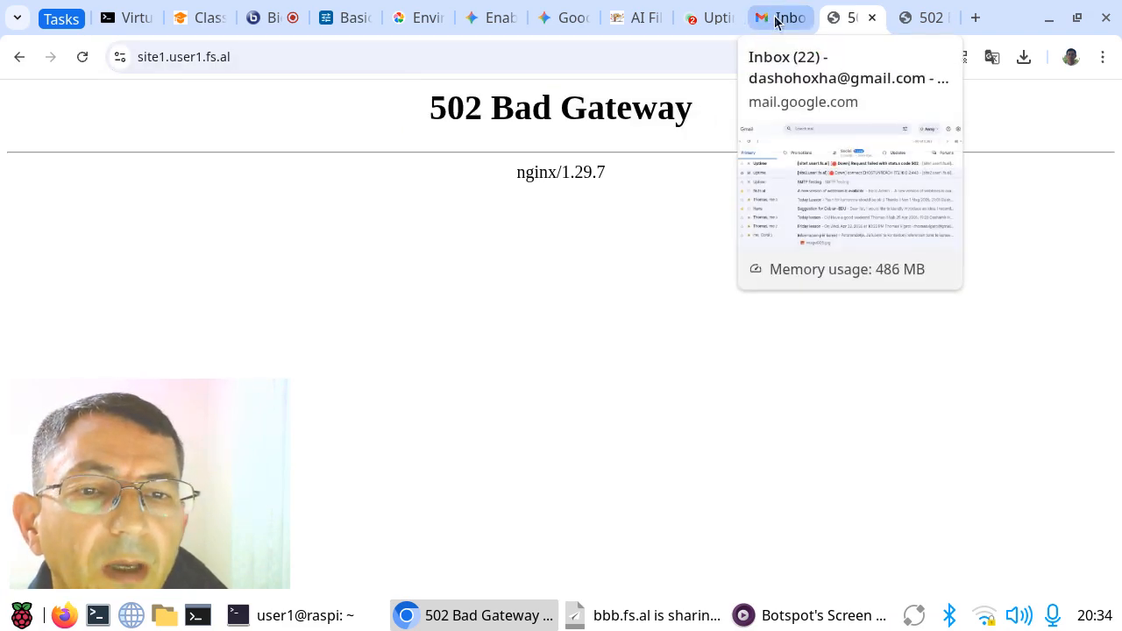
pyautogui.click(776, 19)
# Step: Switch to the server terminal and start the wordpress1 container with ds start
pyautogui.hotkey('alt', 'Tab')
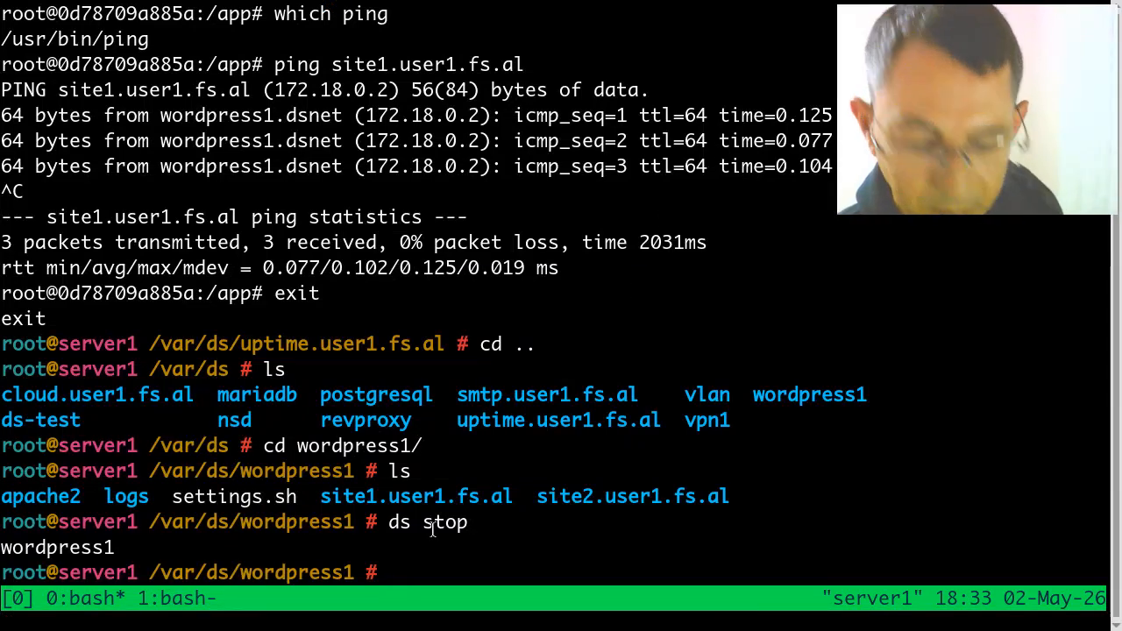
pyautogui.write('ds start')
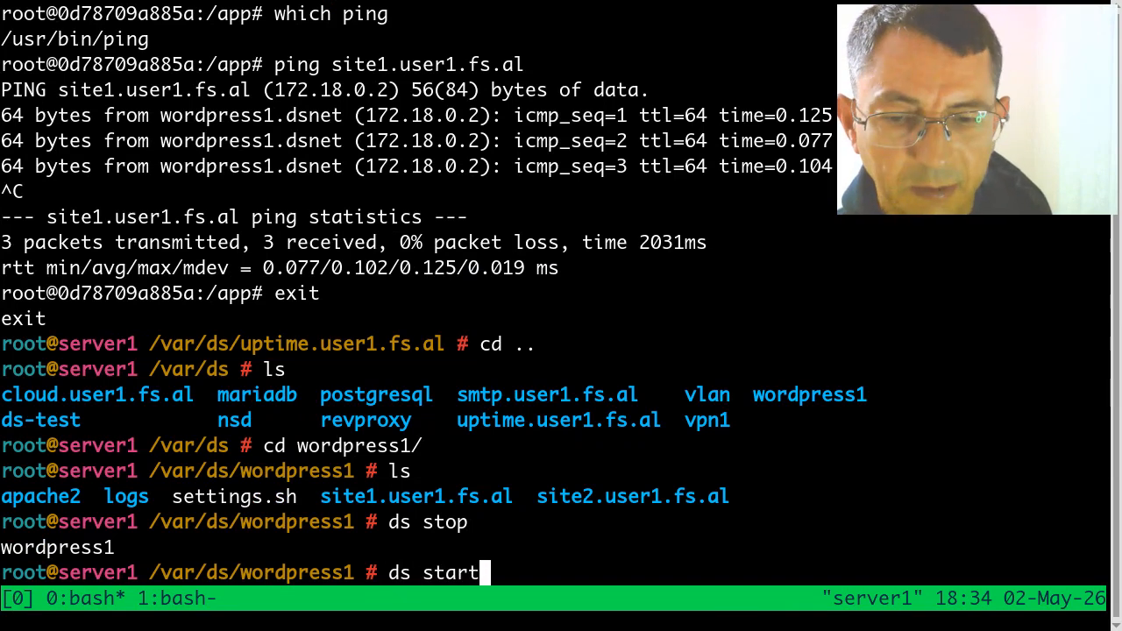
pyautogui.press('Return')
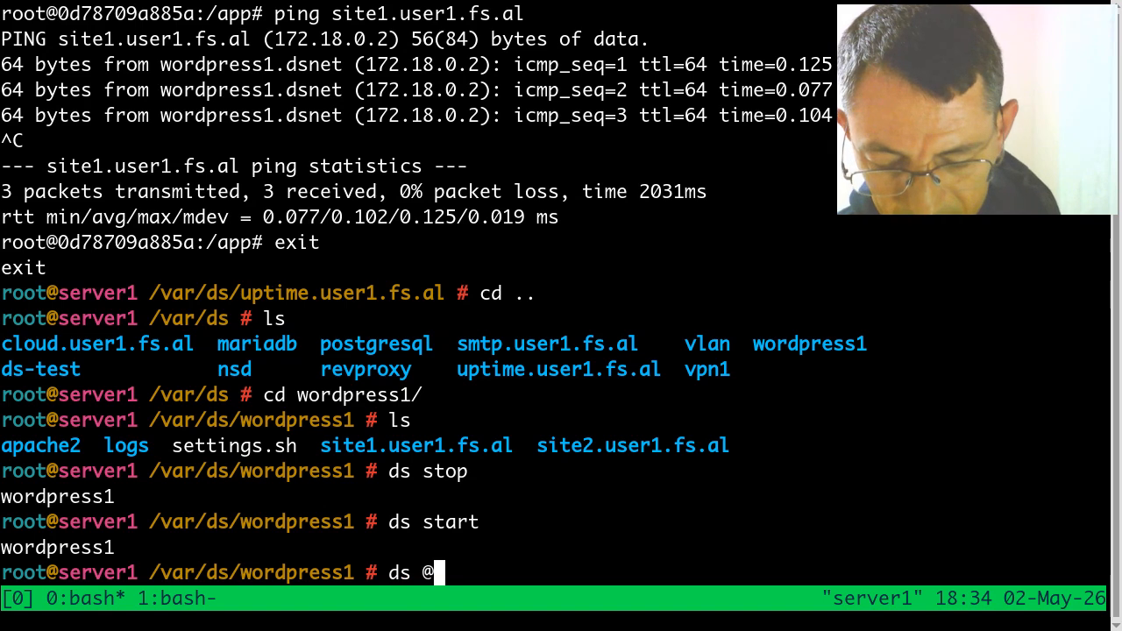
pyautogui.write('revproxy ')
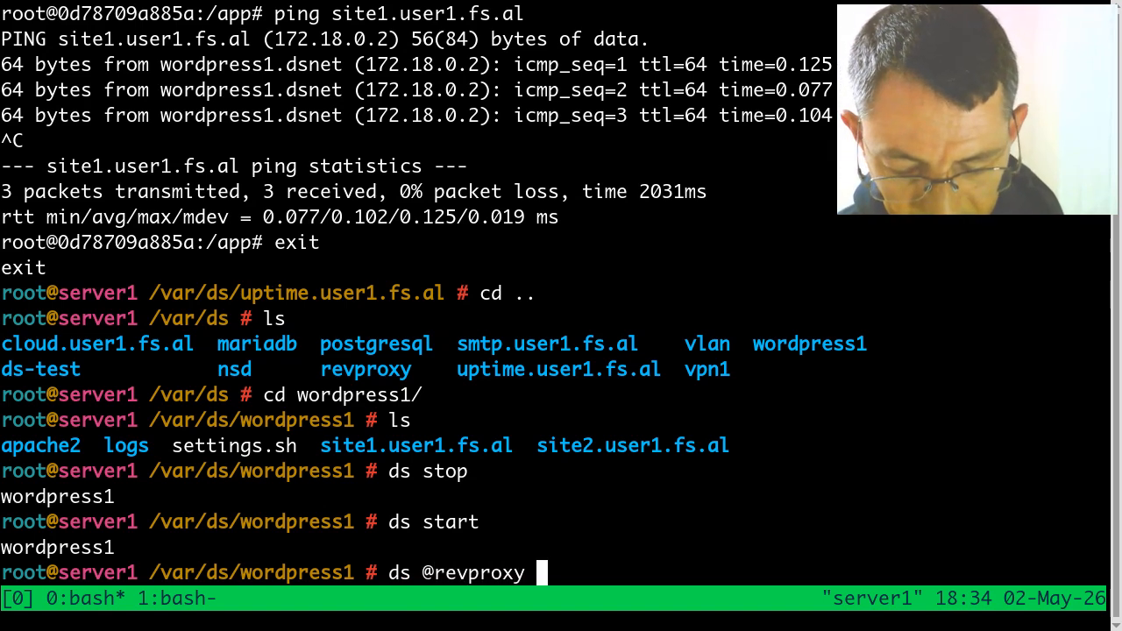
pyautogui.write('restart')
pyautogui.press('Return')
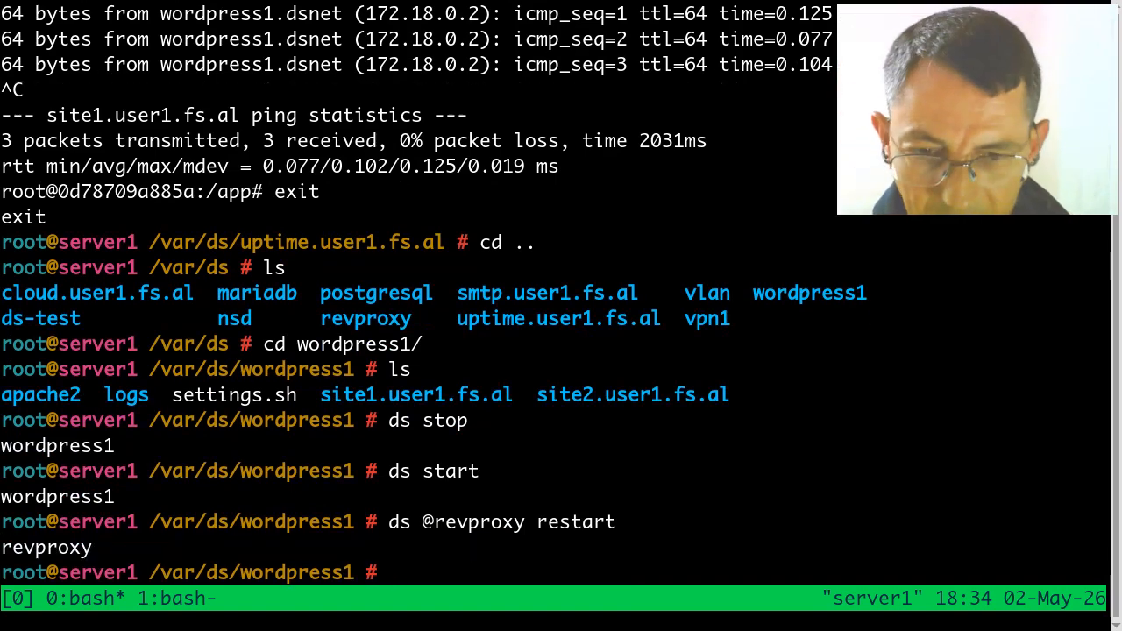
# Step: Switch back to the browser and check the site1 and site2 heartbeats in Uptime Kuma for recovery
pyautogui.hotkey('alt', 'Tab')
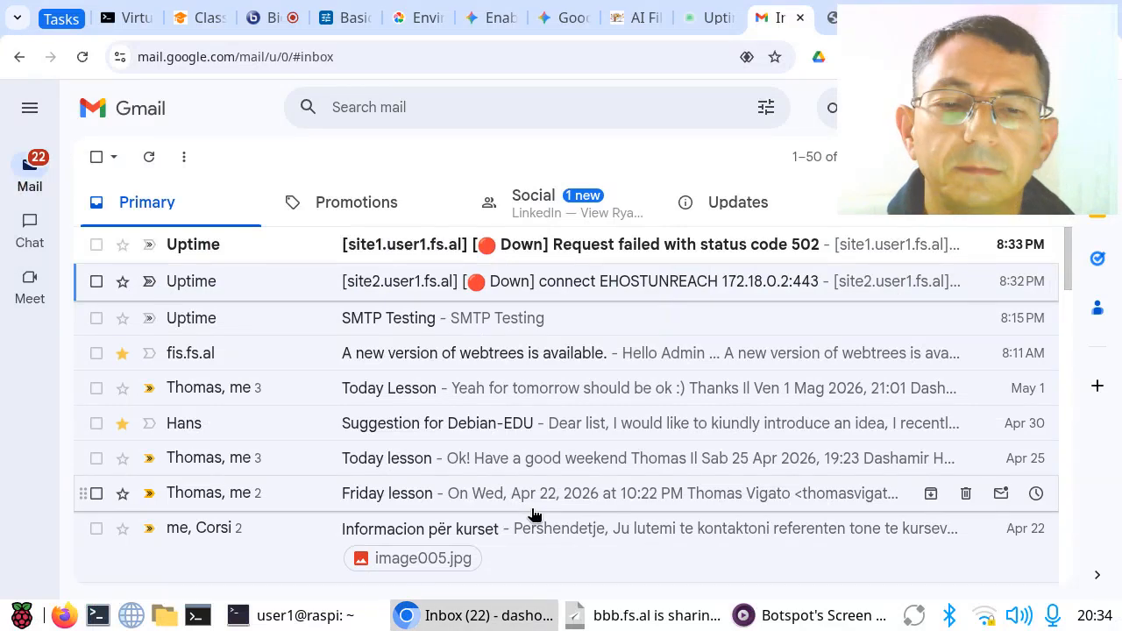
pyautogui.click(711, 20)
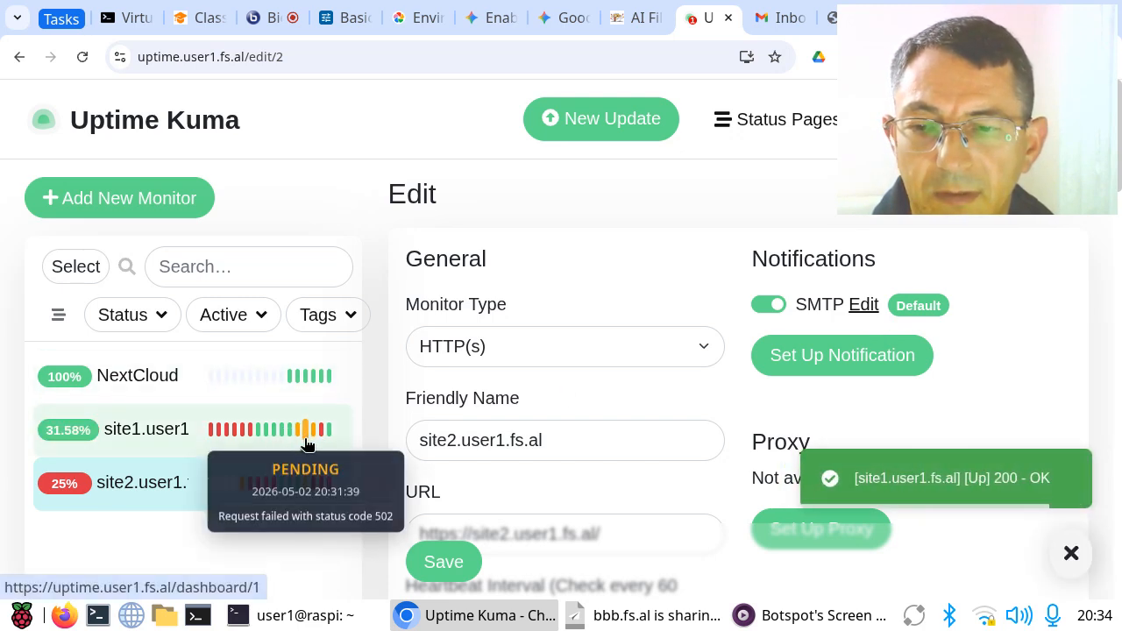
pyautogui.moveTo(331, 439)
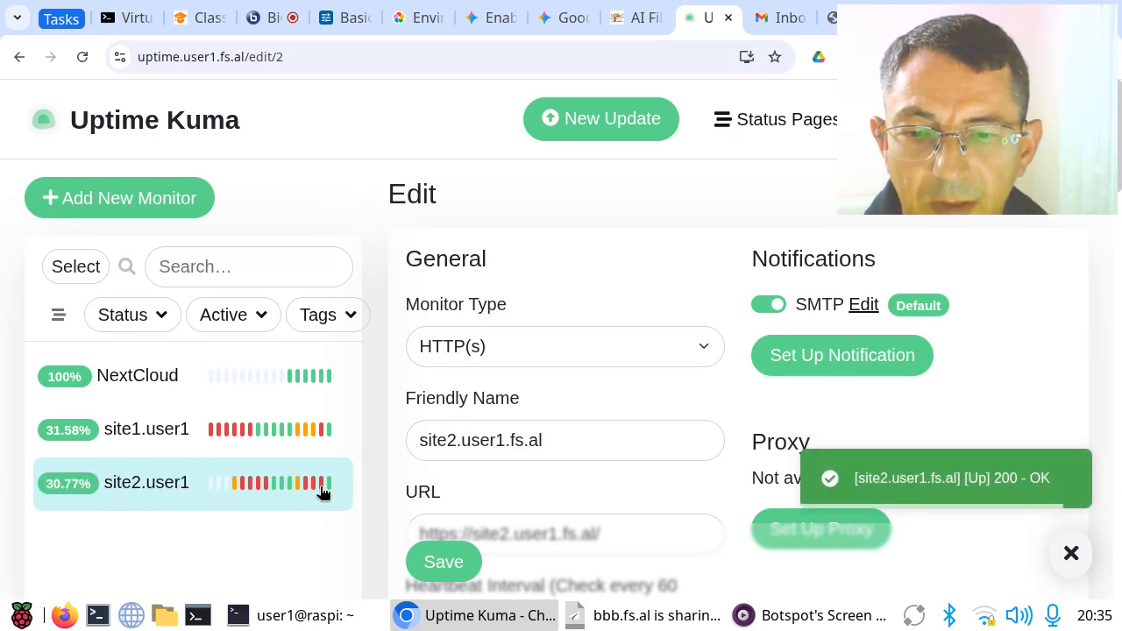
# Step: Switch to the Gmail inbox and delete the SMTP Testing message and all the Uptime alerts for site1 and site2
pyautogui.click(781, 24)
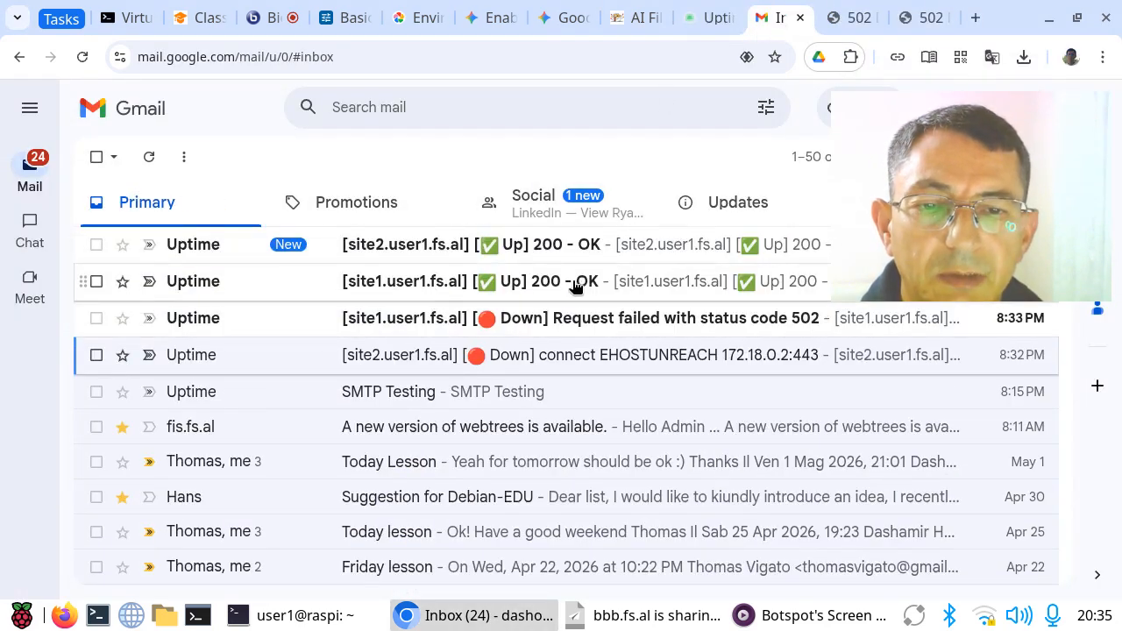
pyautogui.click(96, 319)
pyautogui.click(96, 281)
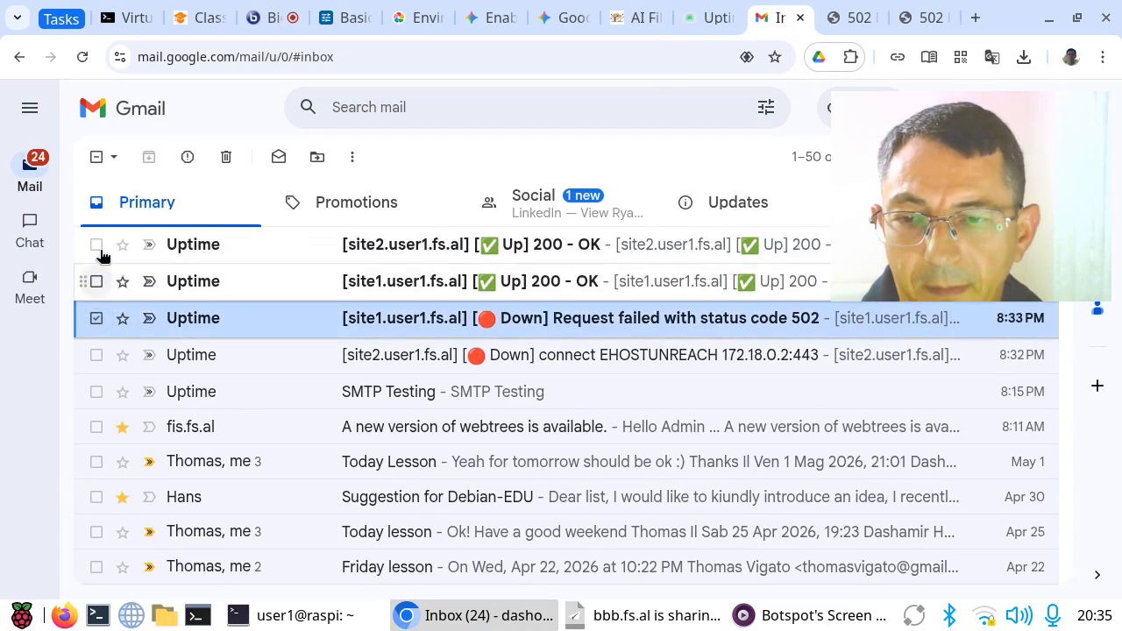
pyautogui.click(94, 355)
pyautogui.click(97, 392)
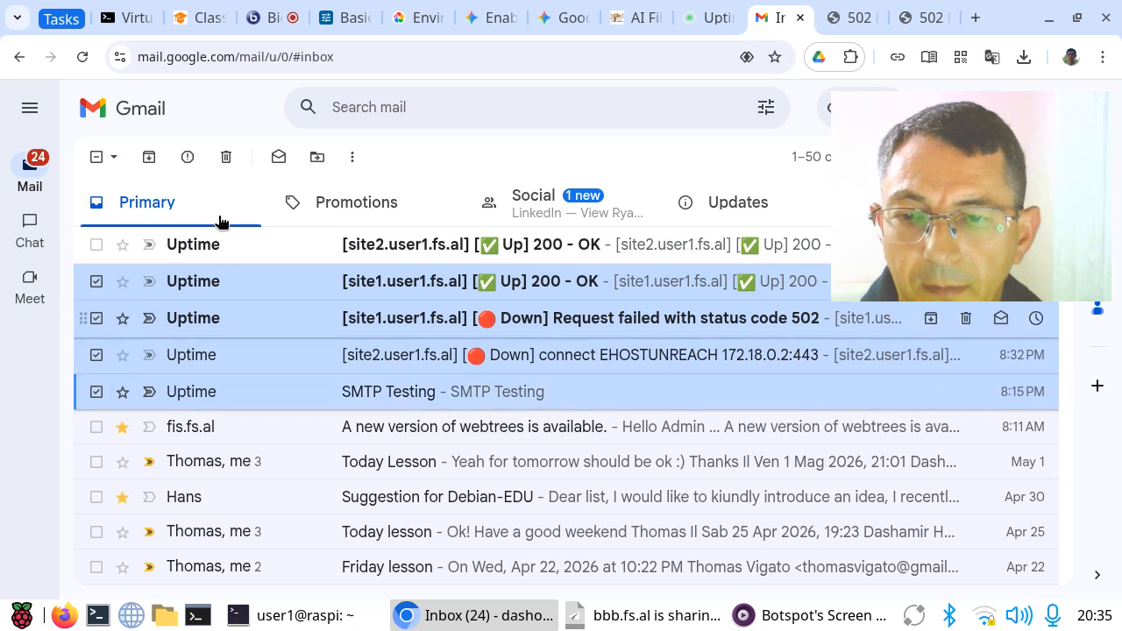
pyautogui.click(225, 156)
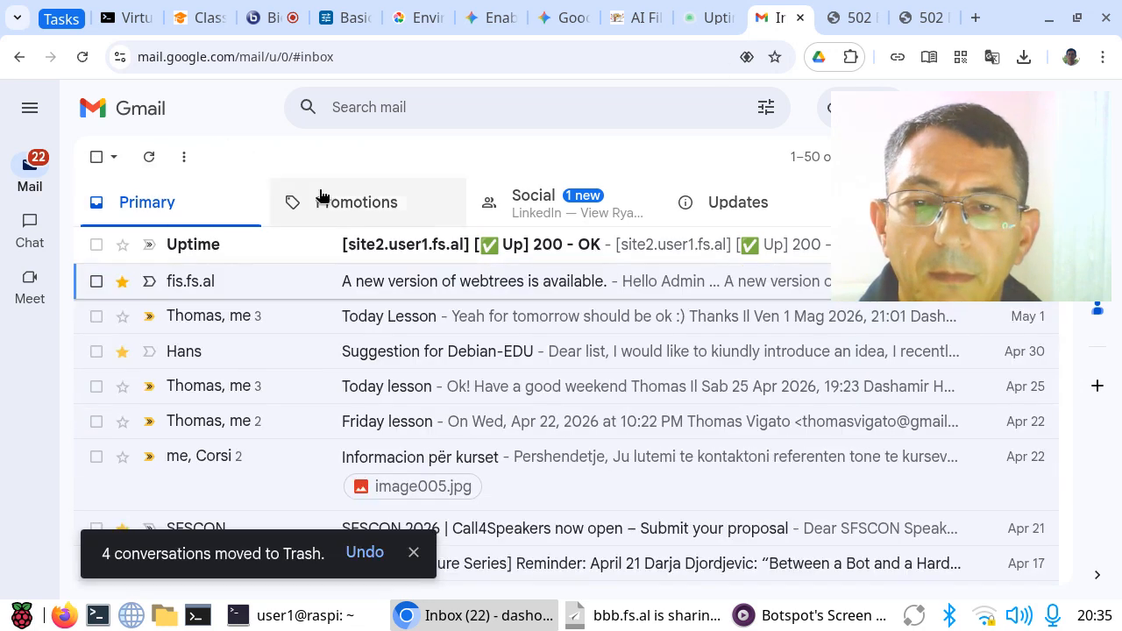
pyautogui.click(97, 246)
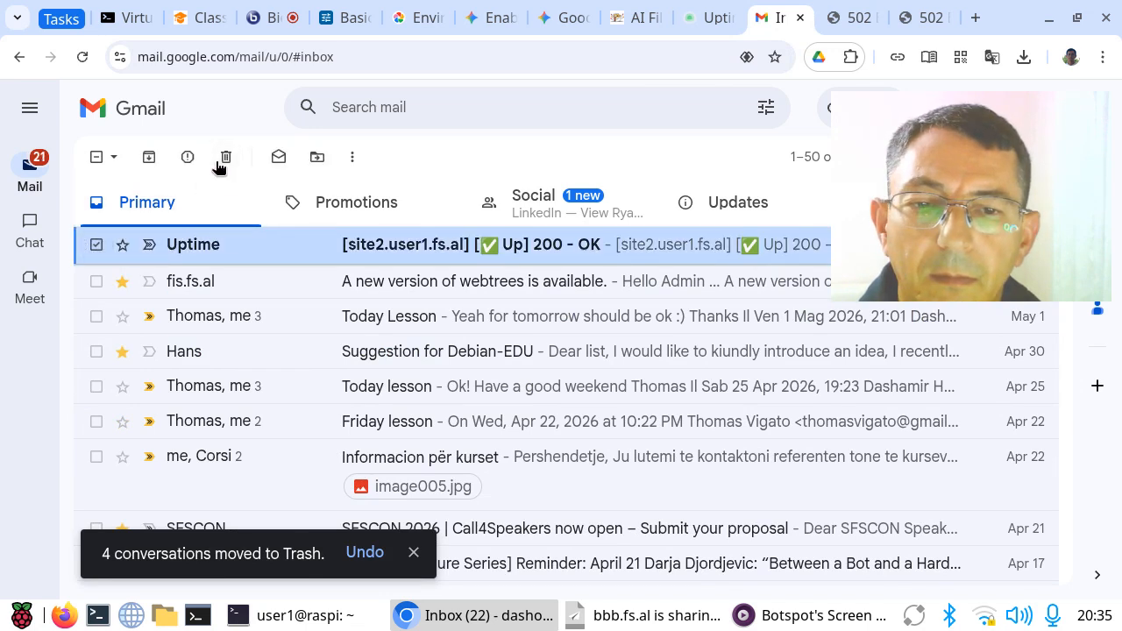
pyautogui.click(219, 163)
# Step: Reload the site1.user1.fs.al and site2.user1.fs.al pages to check whether both sites respond again
pyautogui.click(848, 19)
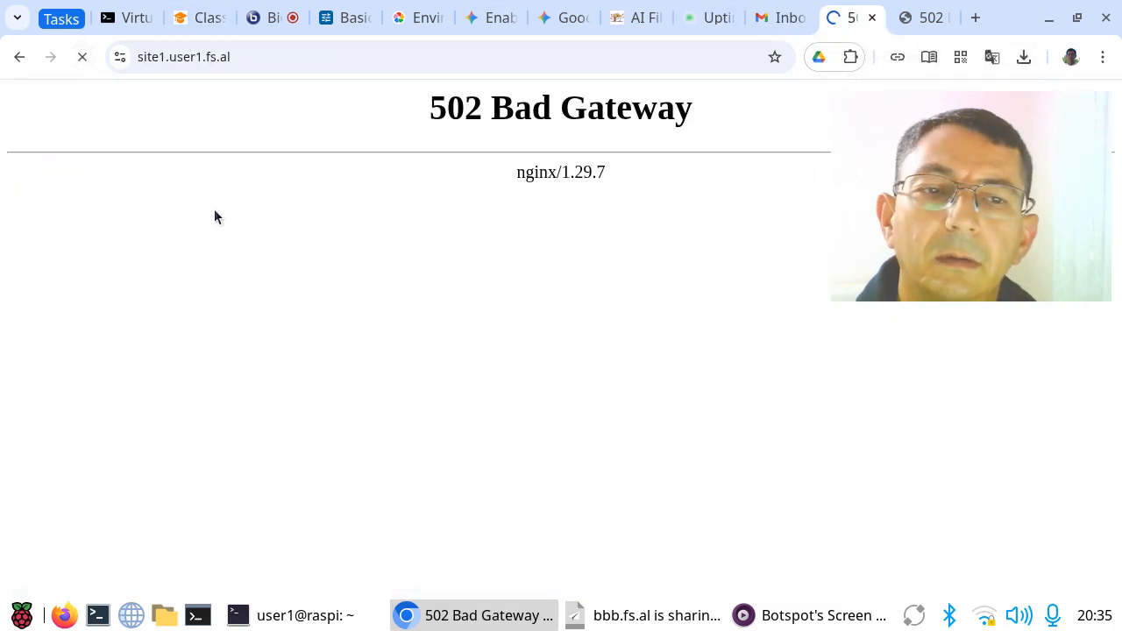
pyautogui.click(932, 18)
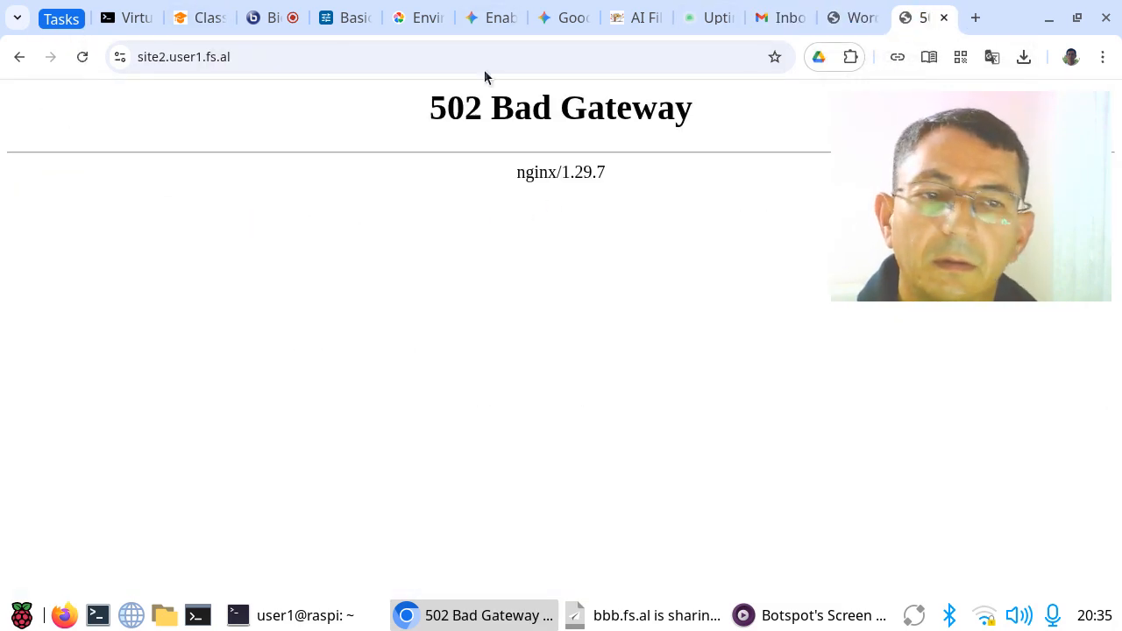
pyautogui.click(82, 56)
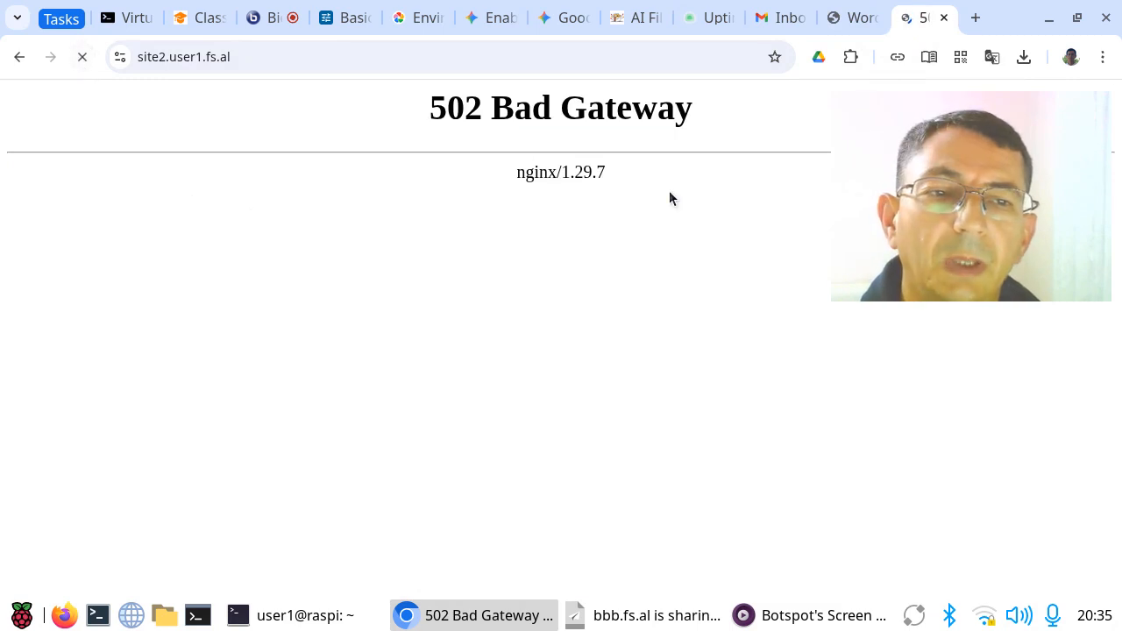
# Step: Close the browser tabs of site2, site1 and the Gmail inbox
pyautogui.click(946, 17)
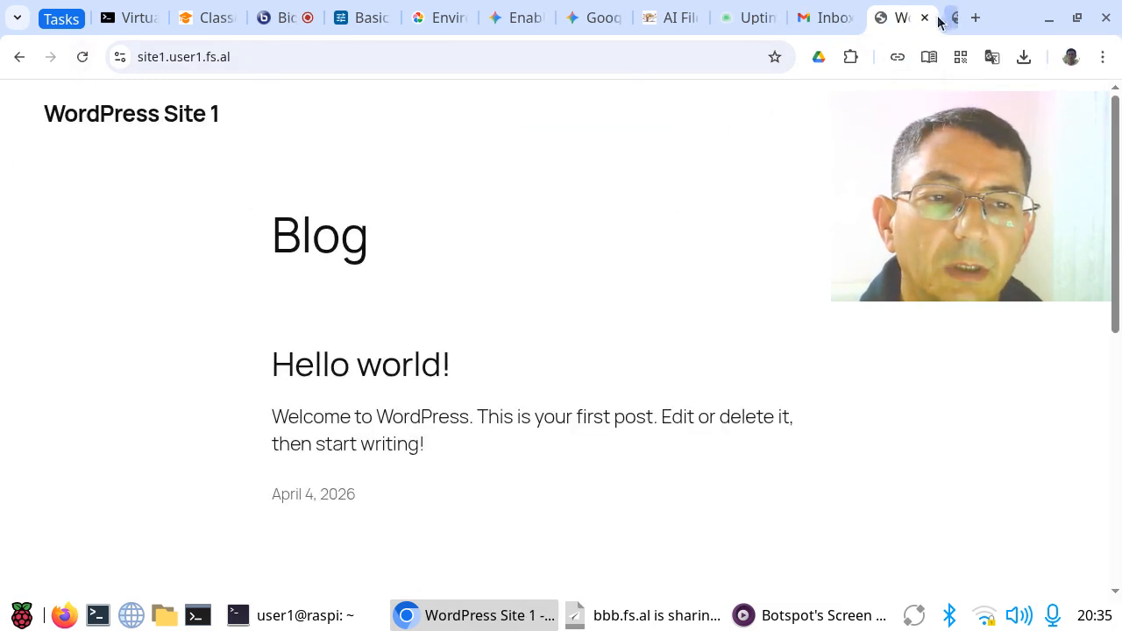
pyautogui.click(942, 18)
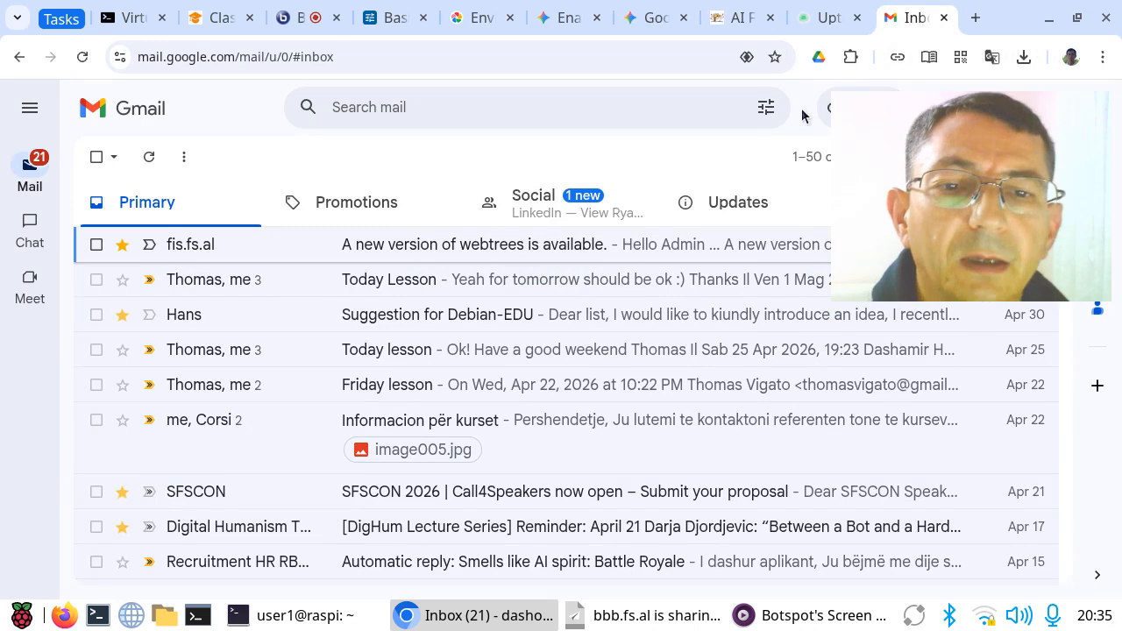
pyautogui.click(942, 17)
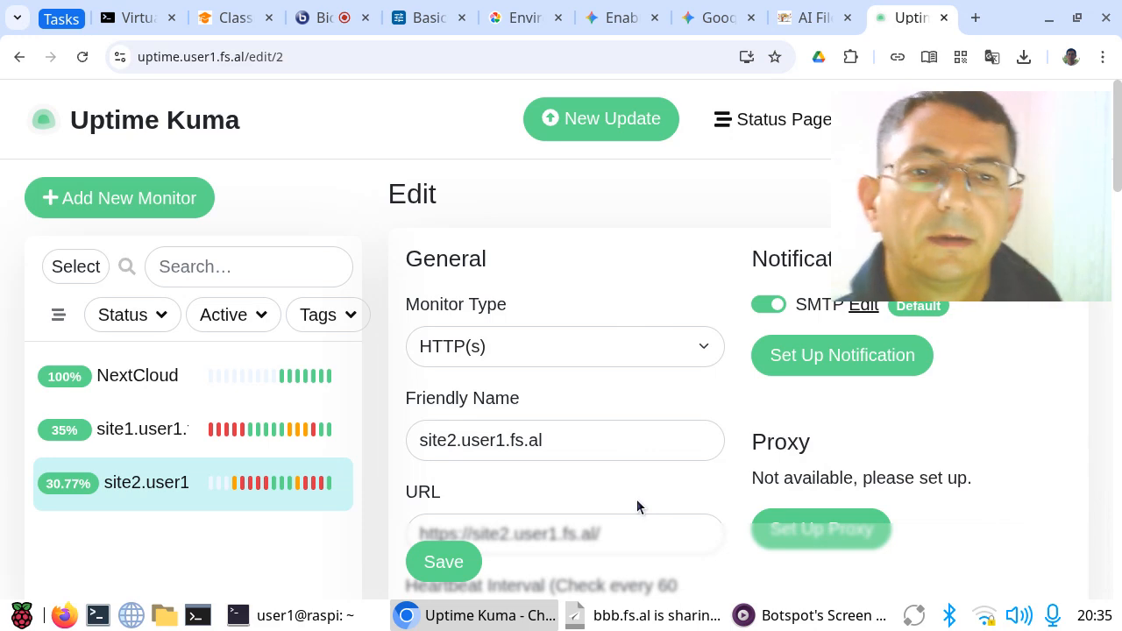
# Step: Switch to the Virtual Computer Lab tutorial, collapse its navigation sidebar and examine the diagram of how the VCLab is used
pyautogui.click(139, 18)
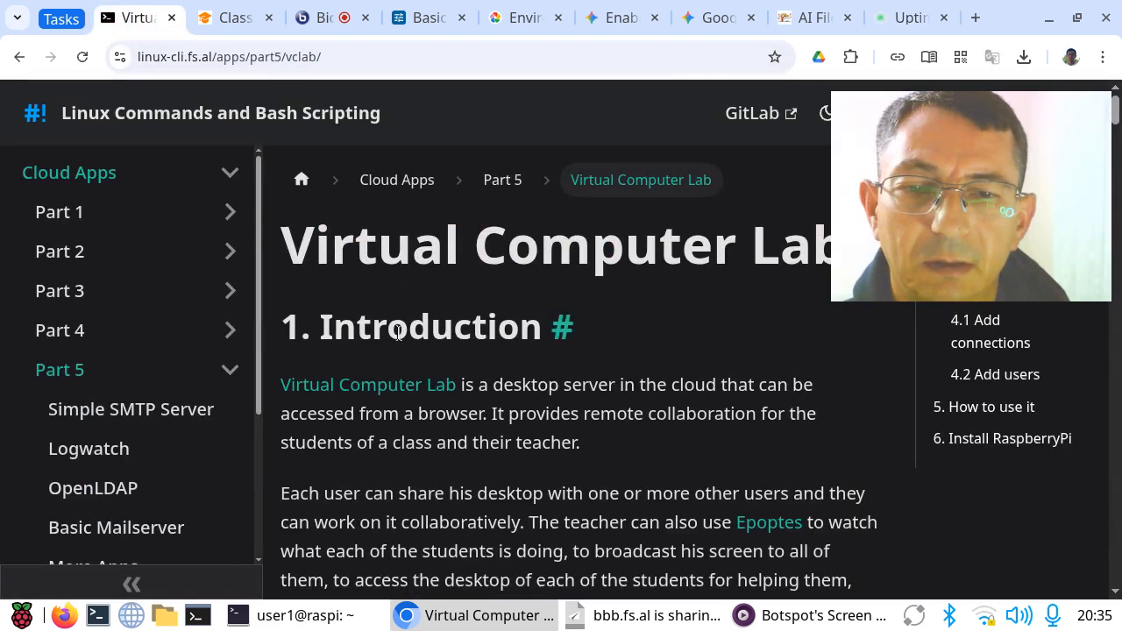
pyautogui.moveTo(972, 263)
pyautogui.moveTo(972, 263); pyautogui.dragTo(970, 453)
pyautogui.moveTo(267, 250); pyautogui.dragTo(824, 278)
pyautogui.click(654, 325)
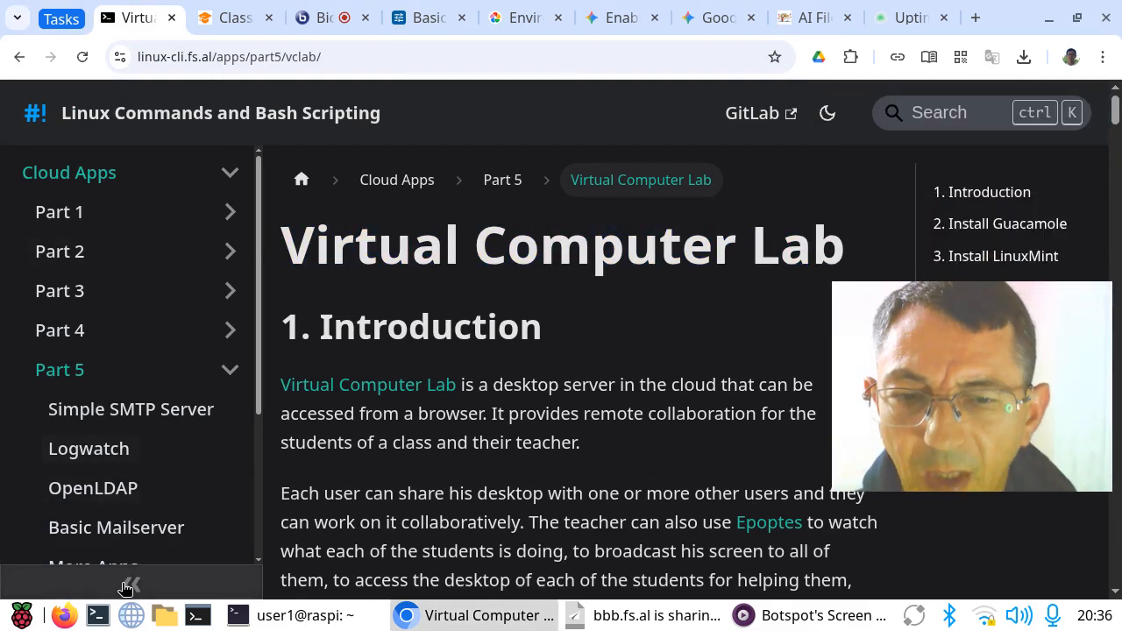
pyautogui.click(131, 585)
pyautogui.scroll(-2, 536, 433)
pyautogui.scroll(-3, 536, 433)
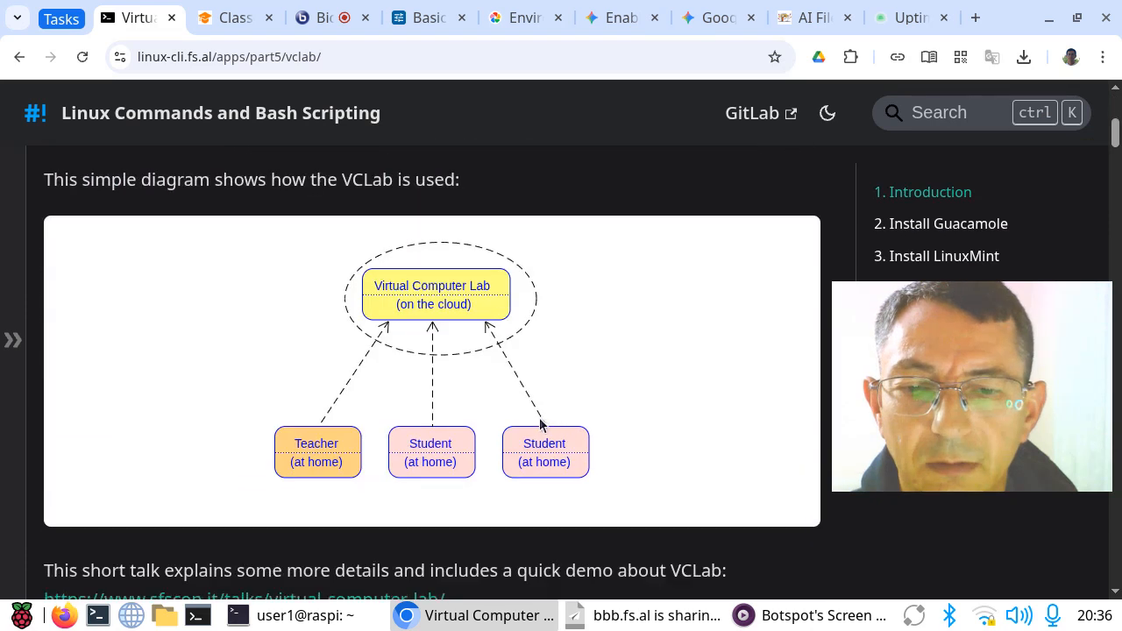
pyautogui.scroll(-2, 536, 434)
pyautogui.scroll(2, 536, 434)
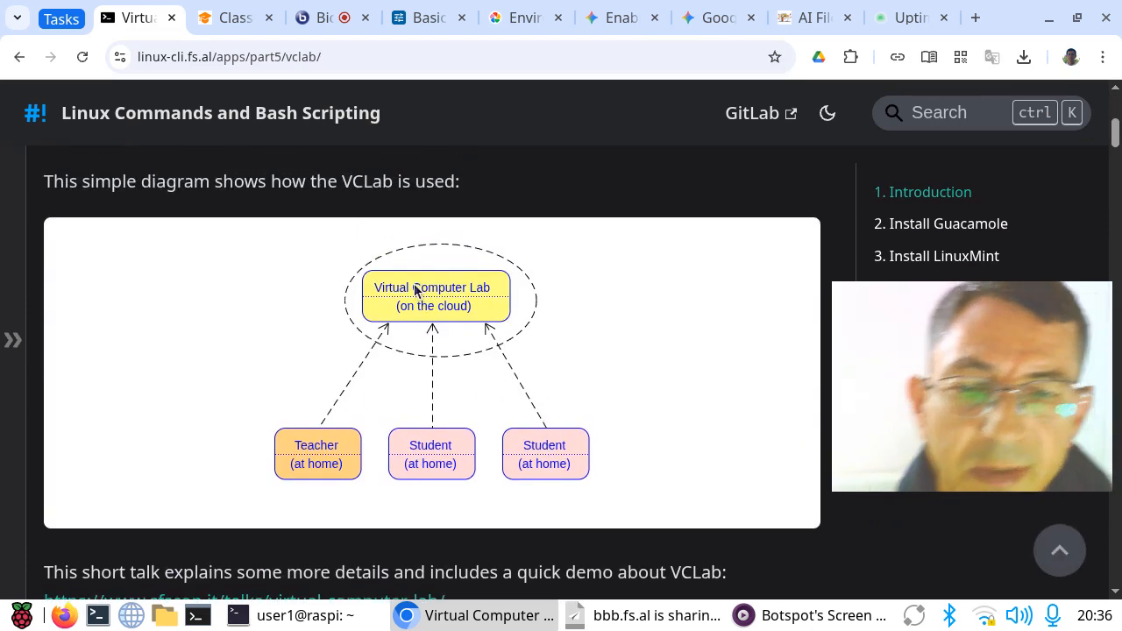